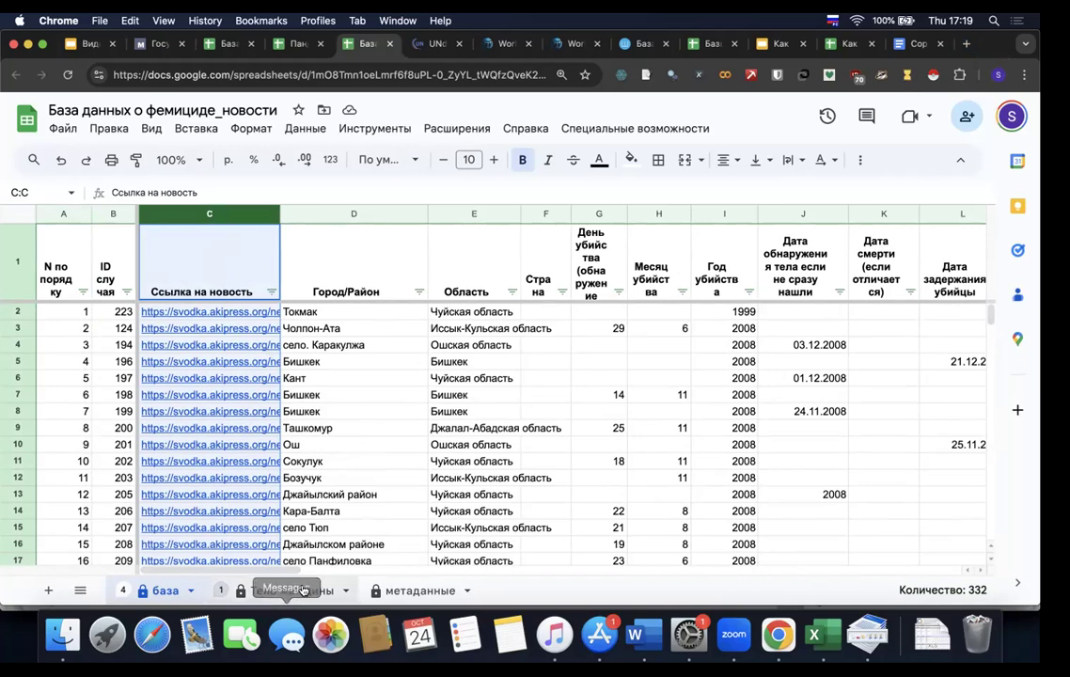
# - View the link column on the "Тело женщины" sheet, then return to the "база" sheet
pyautogui.hotkey('alt', 'Down')
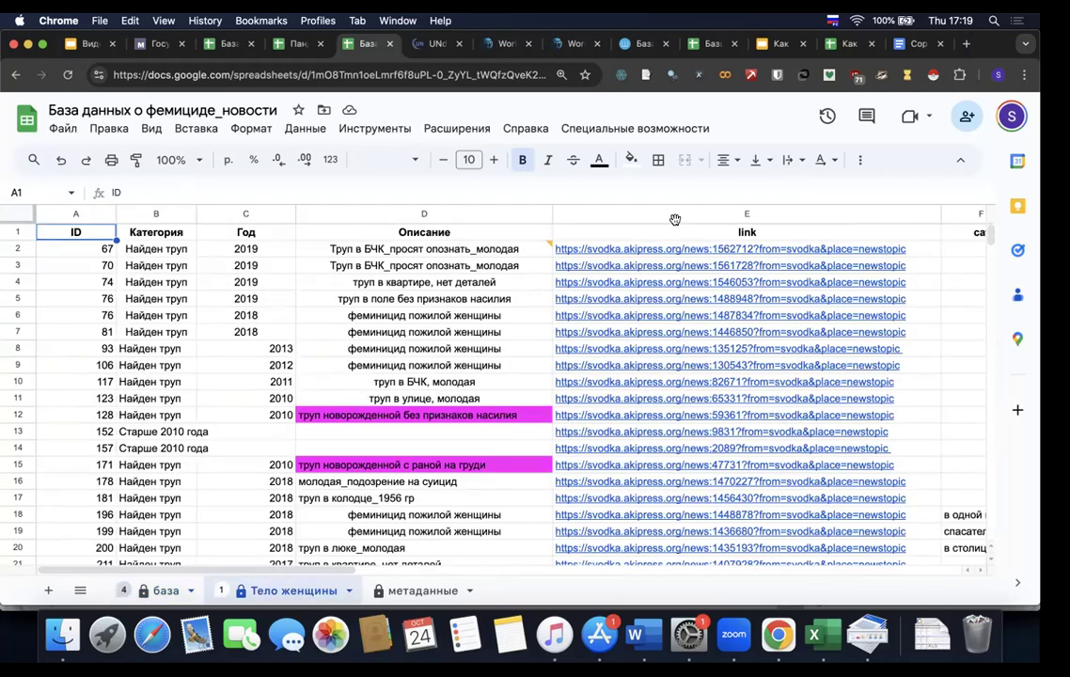
pyautogui.click(676, 214)
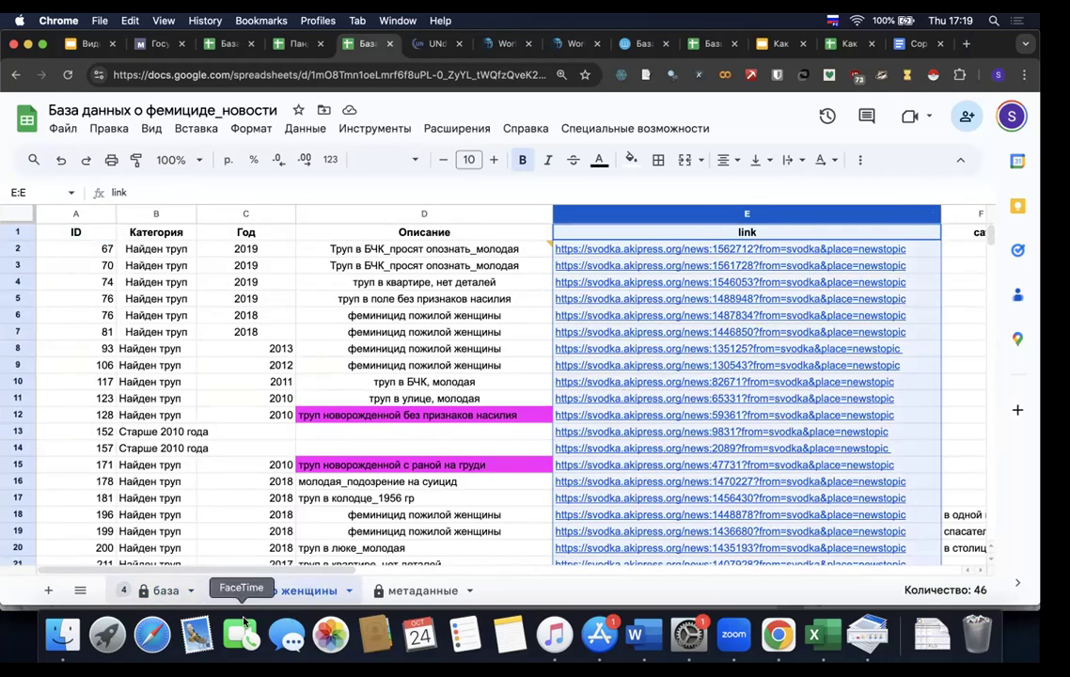
pyautogui.click(166, 590)
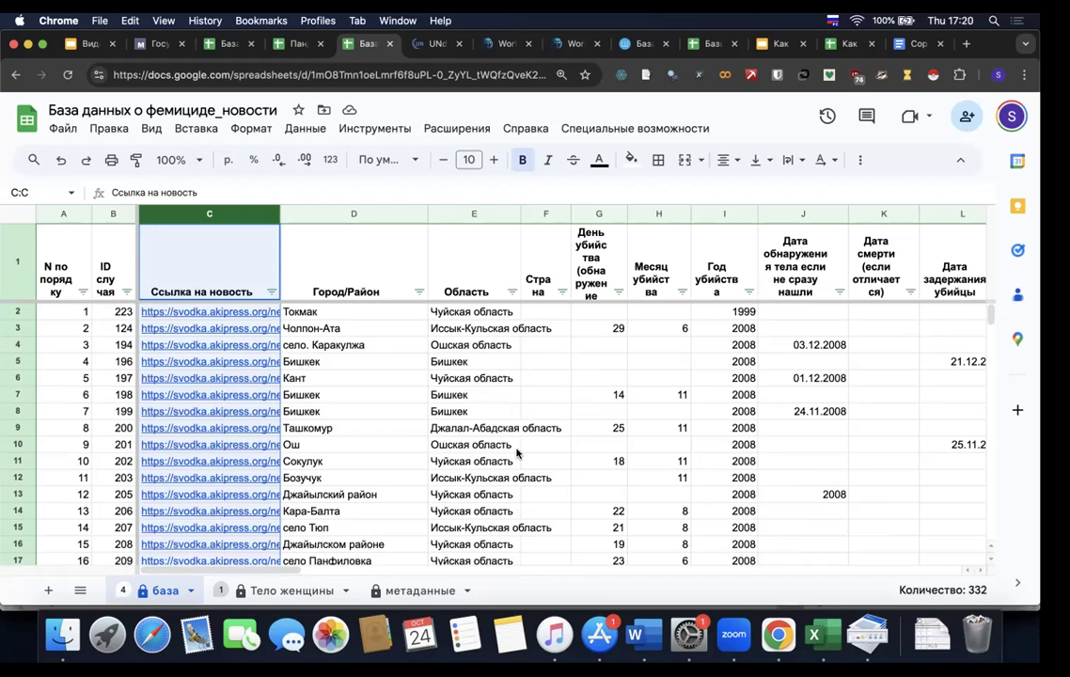
# - Open kaktus.media in a new browser tab and go to its list of all news
pyautogui.click(966, 44)
pyautogui.write('л')
pyautogui.press('BackSpace')
pyautogui.hotkey('ctrl', 'space')
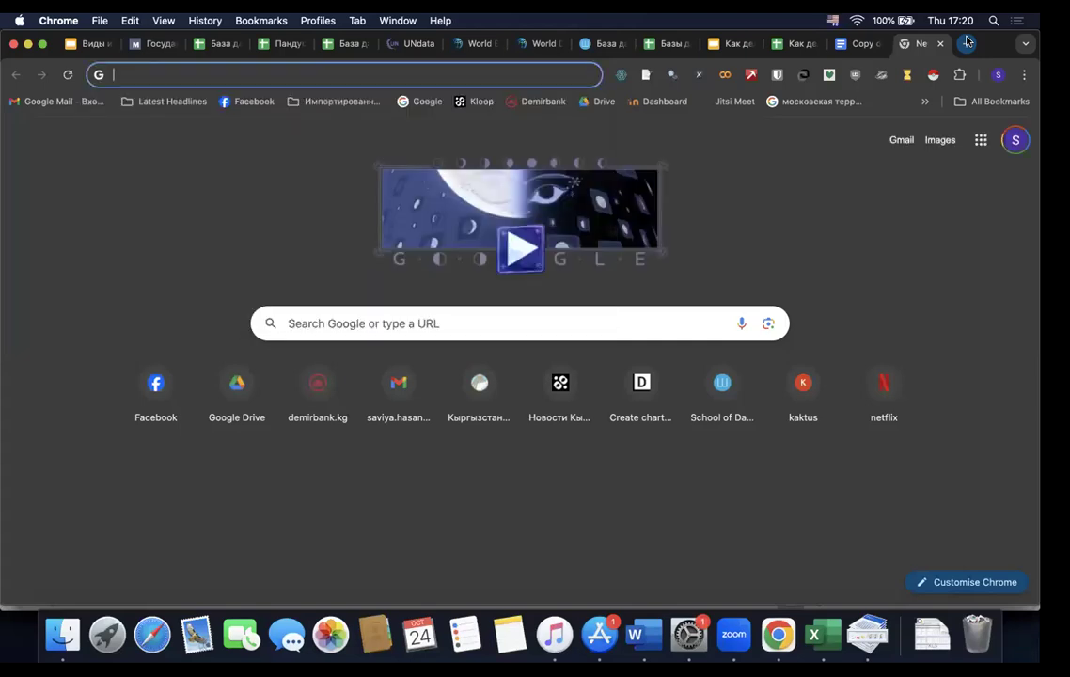
pyautogui.write('ka')
pyautogui.press('Return')
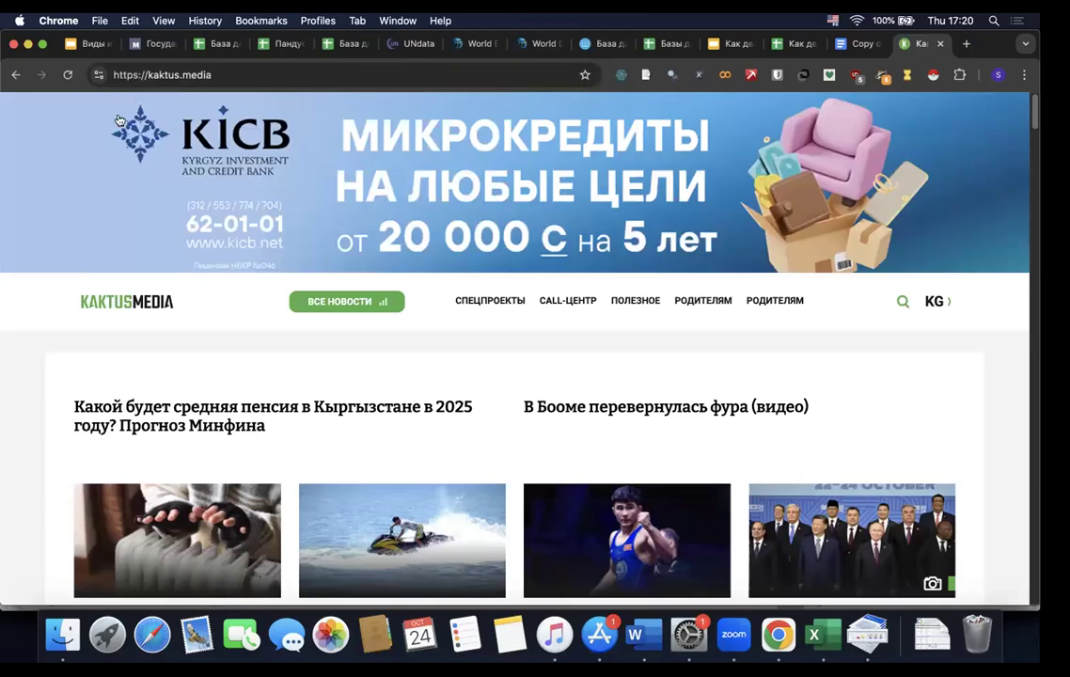
pyautogui.click(332, 303)
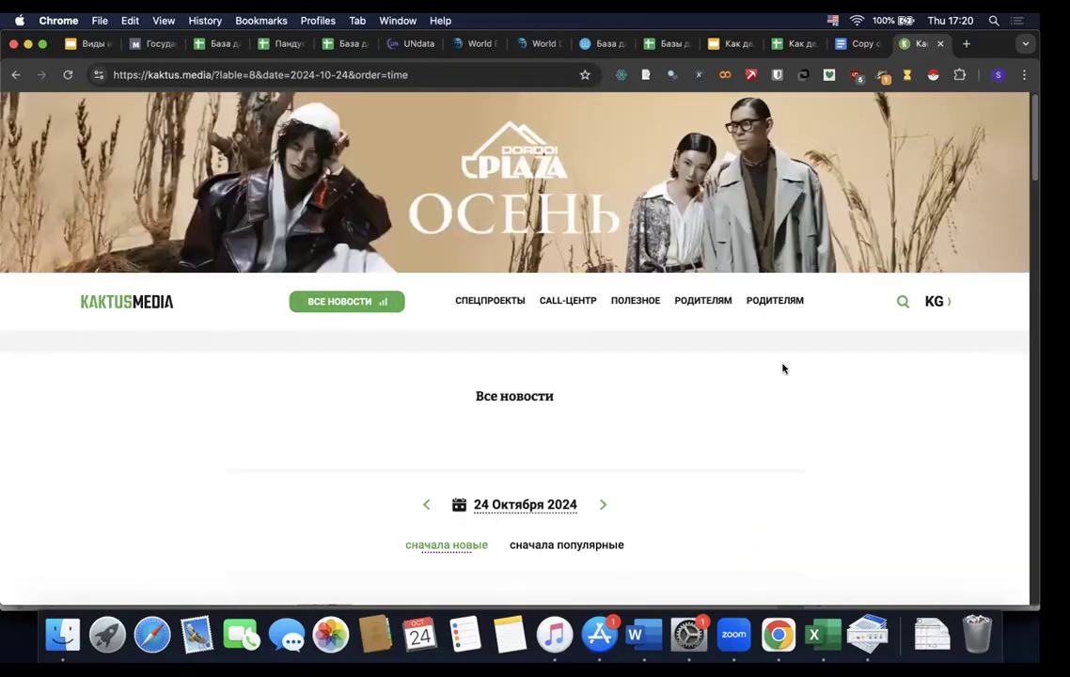
# - Look through the kaktus.media list of all news for 24 October 2024, from its end back to the newest items
pyautogui.scroll(-5, 821, 353)
pyautogui.moveTo(220, 194); pyautogui.dragTo(660, 331)
pyautogui.click(750, 344)
pyautogui.scroll(3, 753, 337)
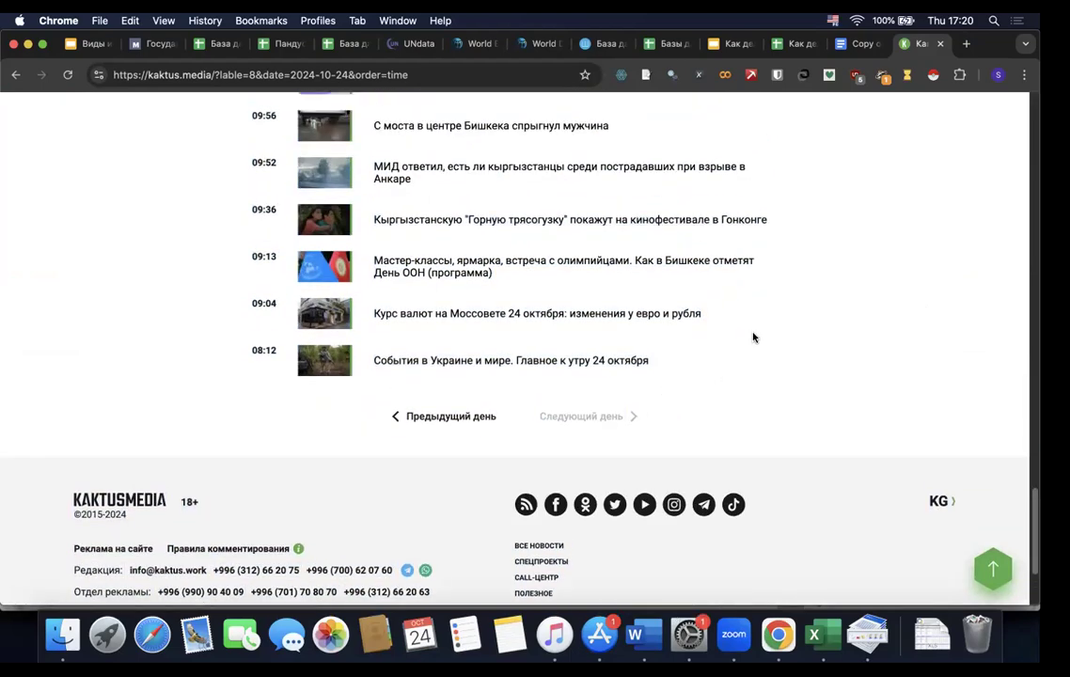
pyautogui.scroll(15, 820, 334)
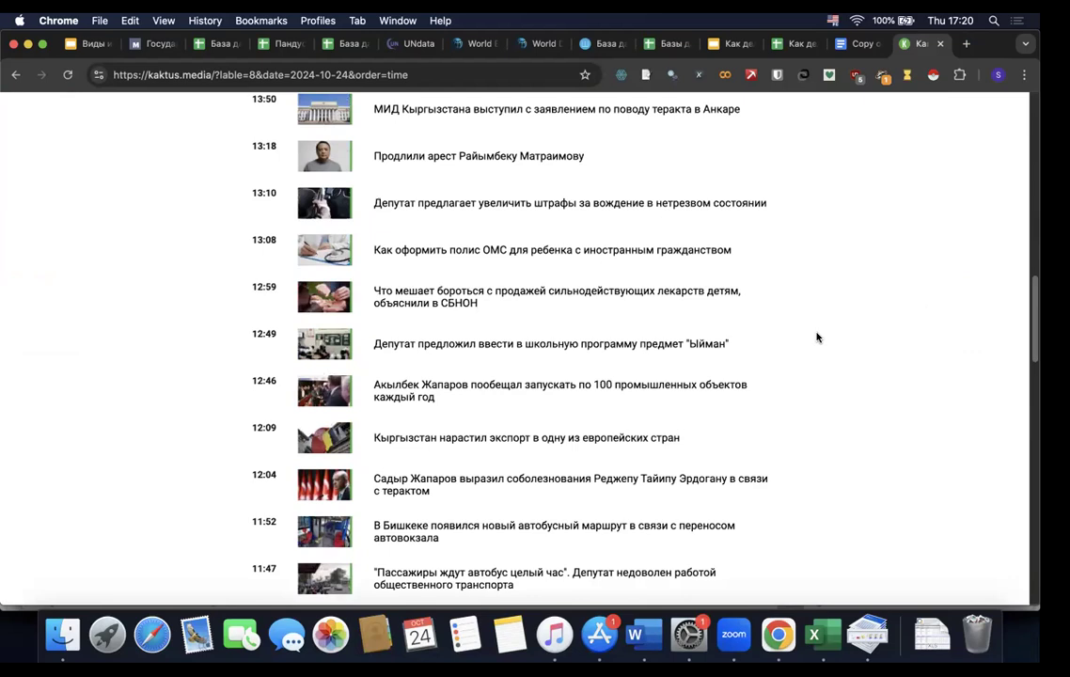
pyautogui.scroll(4, 815, 339)
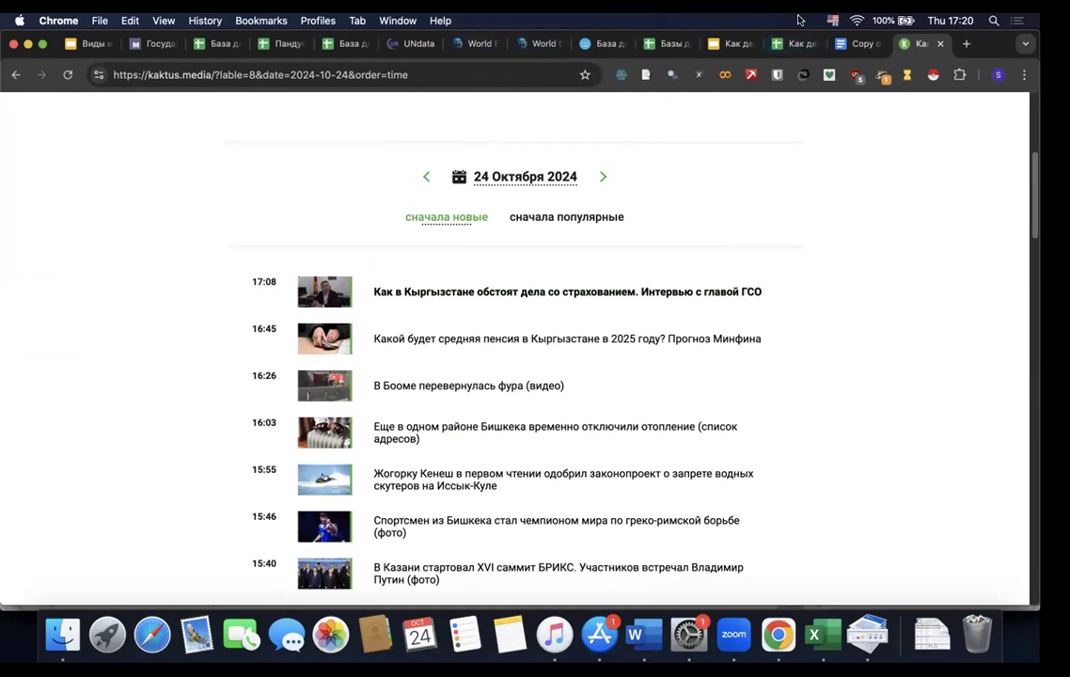
# - Open the Instant Data Scraper web store link from the "Онлайн скрейперы" slide of the presentation
pyautogui.click(75, 43)
pyautogui.click(395, 327)
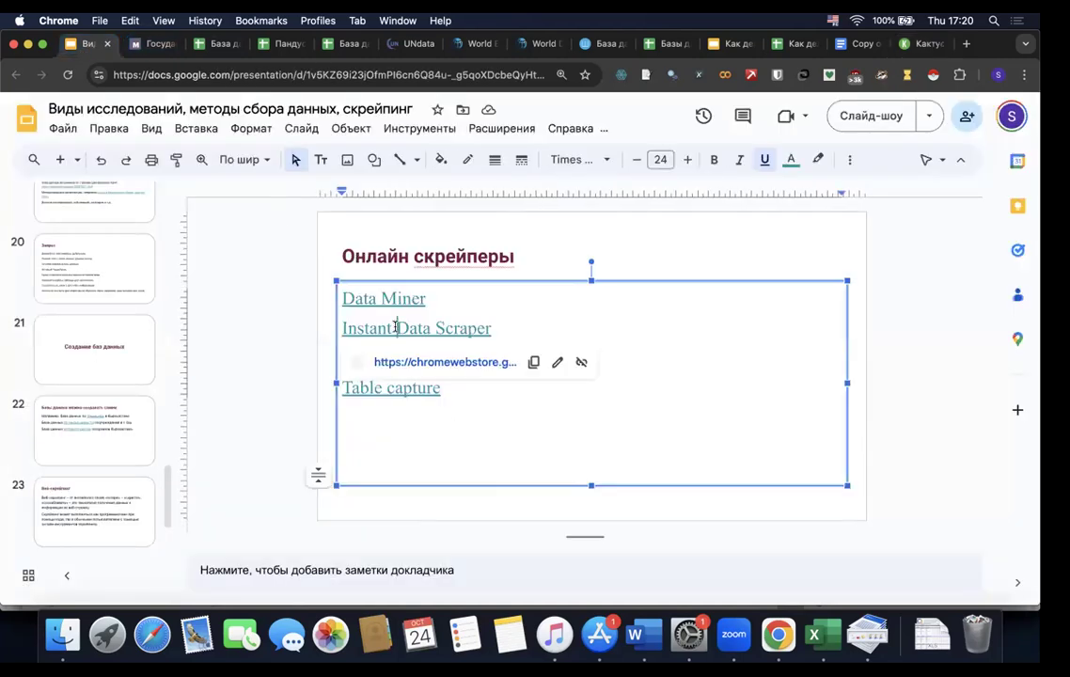
pyautogui.click(431, 364)
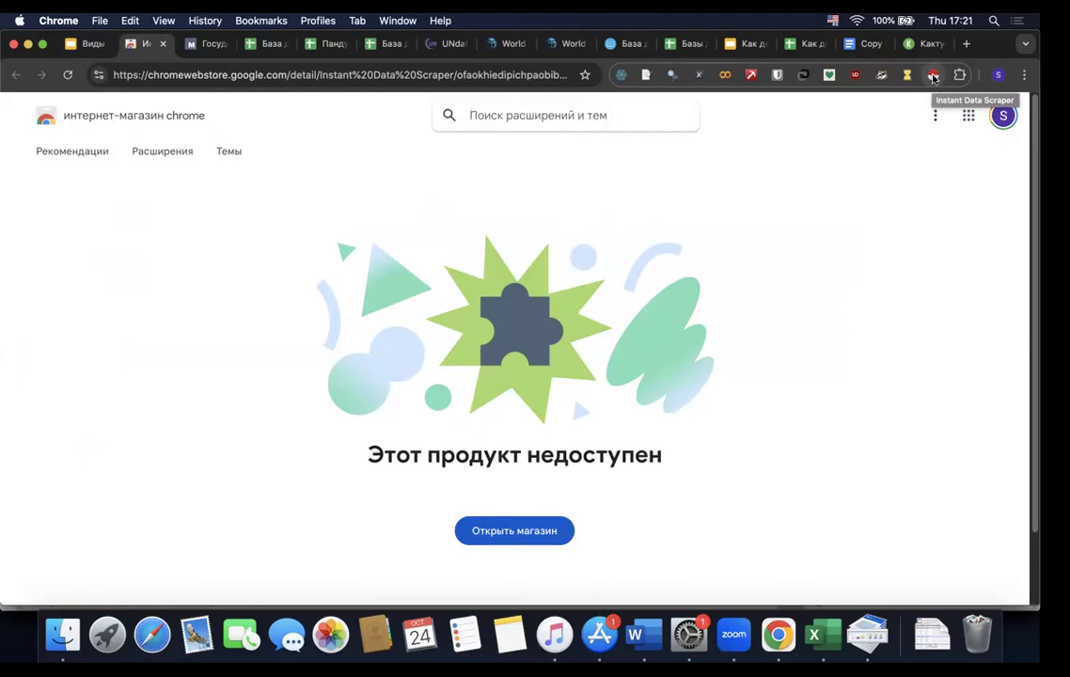
# - Return to the kaktus.media news list for 24 October 2024 and run the Instant Data Scraper extension on it
pyautogui.click(926, 43)
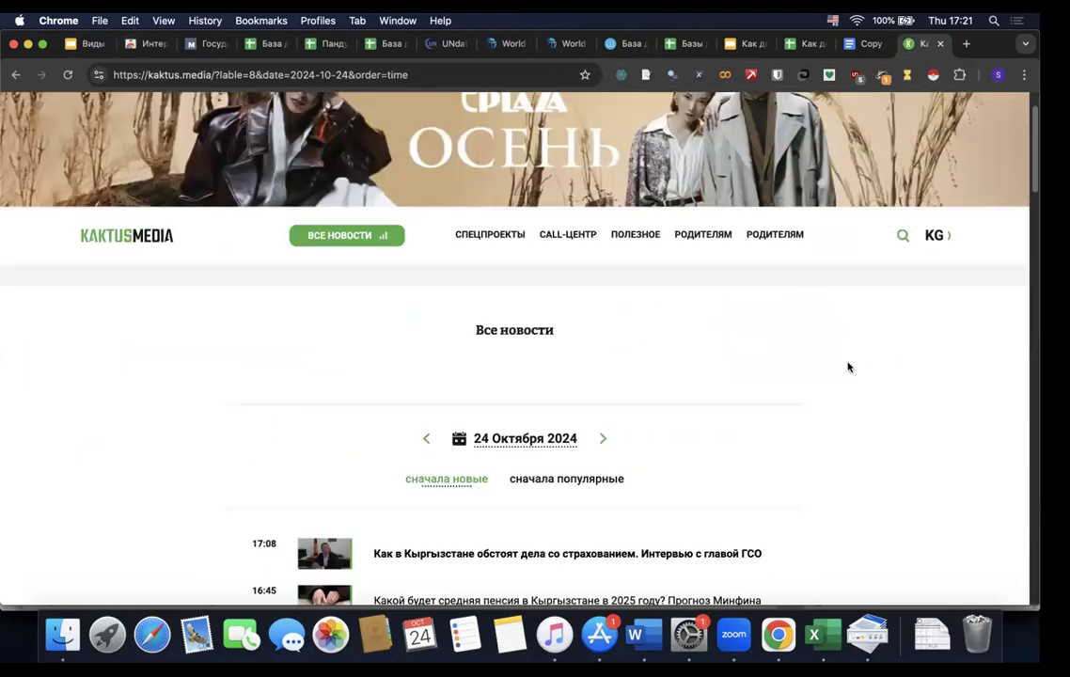
pyautogui.scroll(-3, 840, 382)
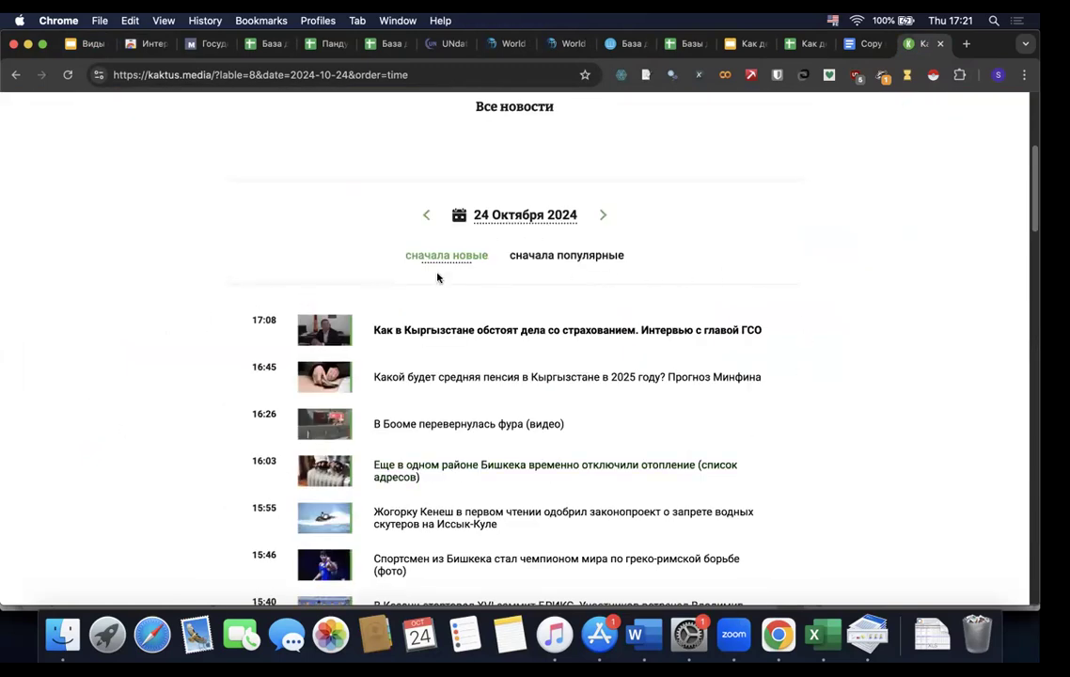
pyautogui.scroll(-3, 786, 418)
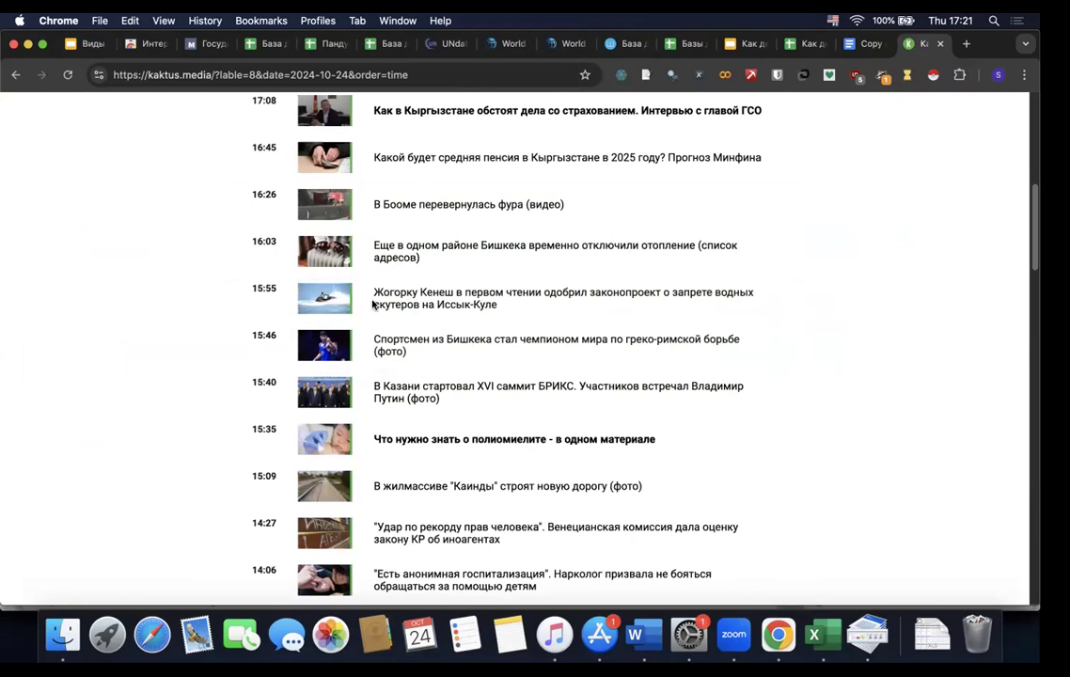
pyautogui.scroll(3, 375, 304)
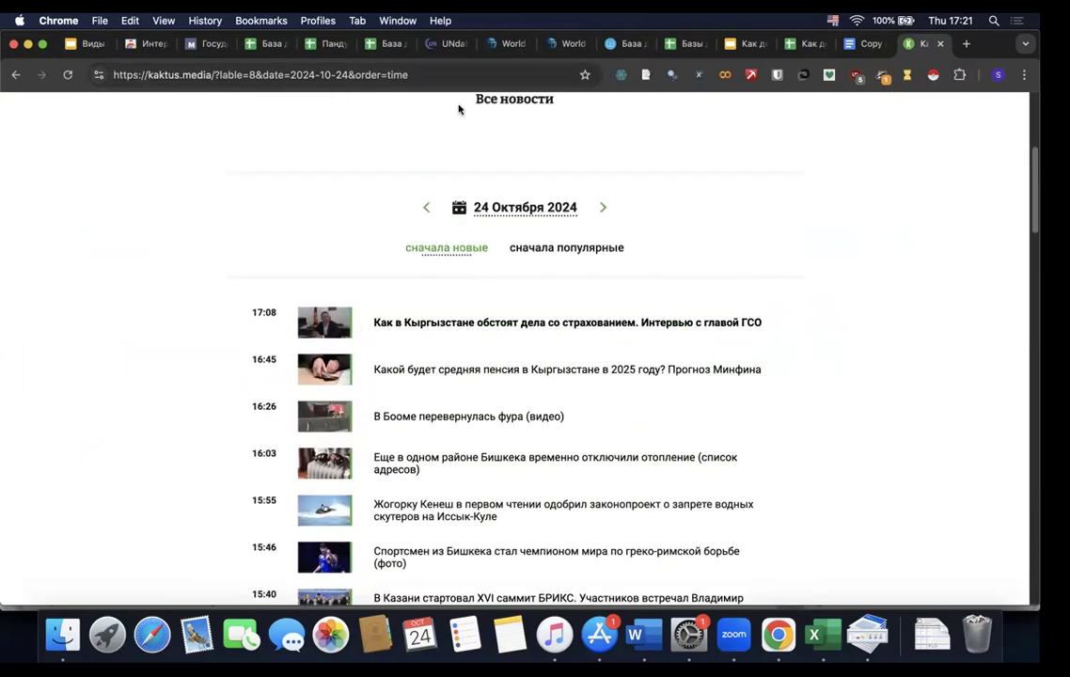
pyautogui.click(933, 75)
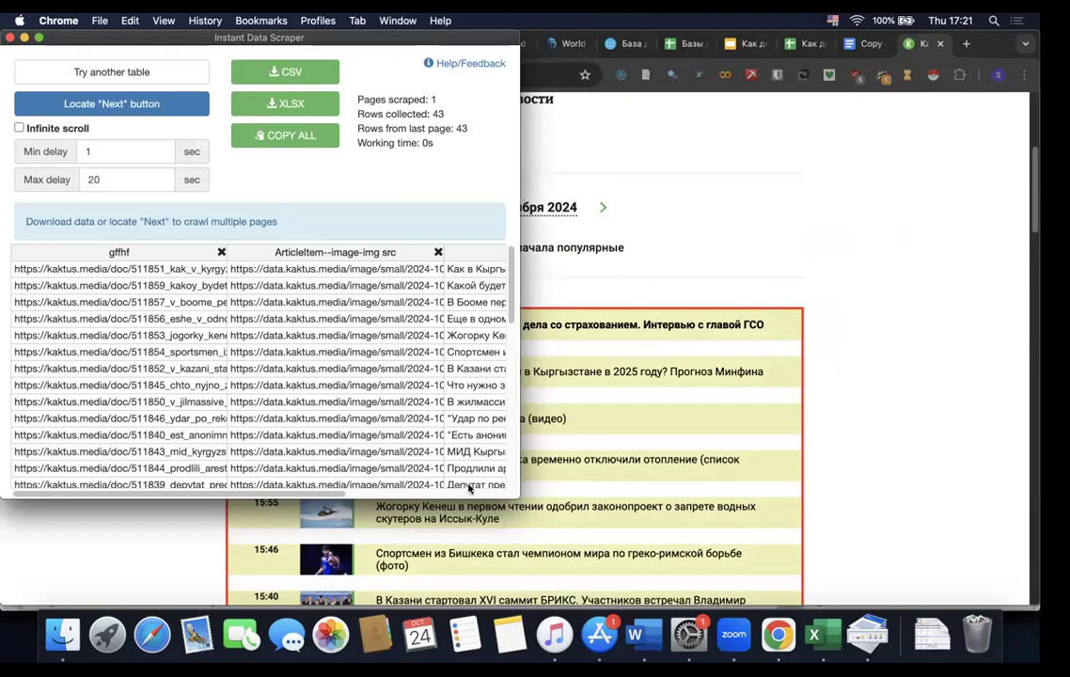
# - Enlarge the scraper results window and remove the "ArticleItem--image-img src" column
pyautogui.moveTo(518, 497); pyautogui.dragTo(804, 609)
pyautogui.scroll(-10, 792, 292)
pyautogui.scroll(10, 790, 316)
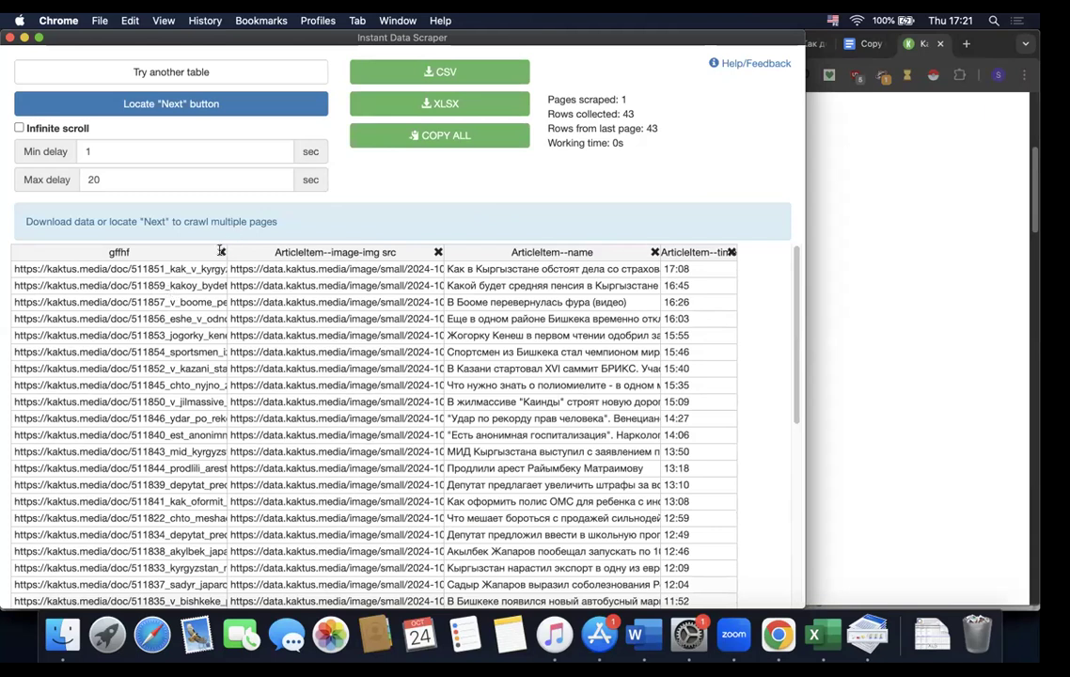
pyautogui.click(437, 252)
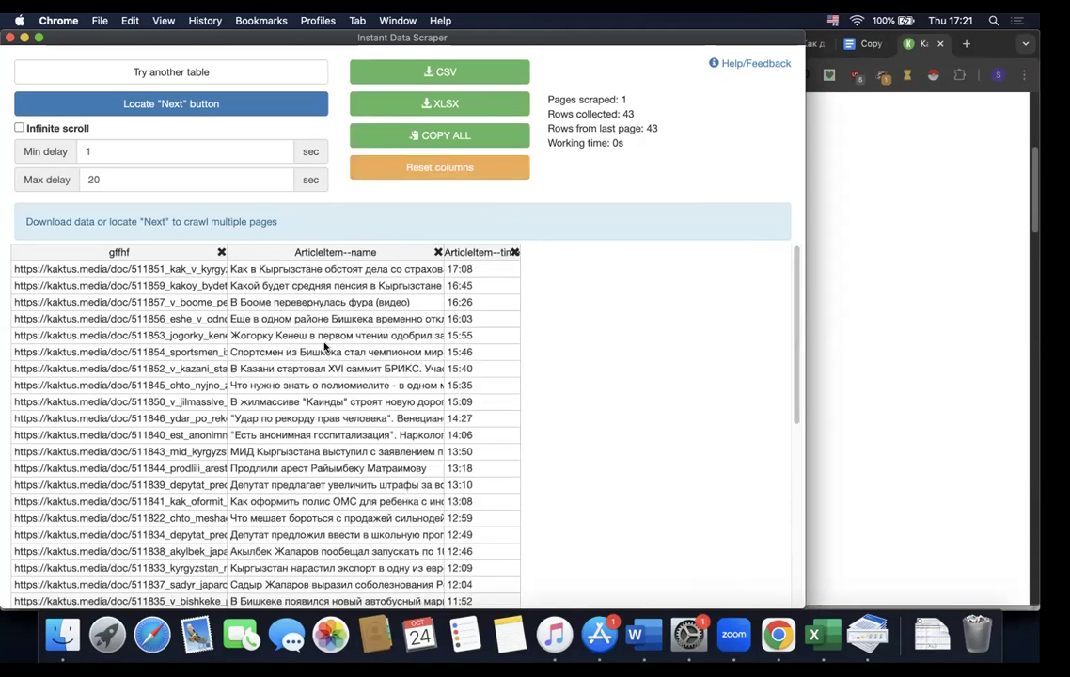
# - Check the link, headline and time columns of the scraped table and copy all its data
pyautogui.click(113, 276)
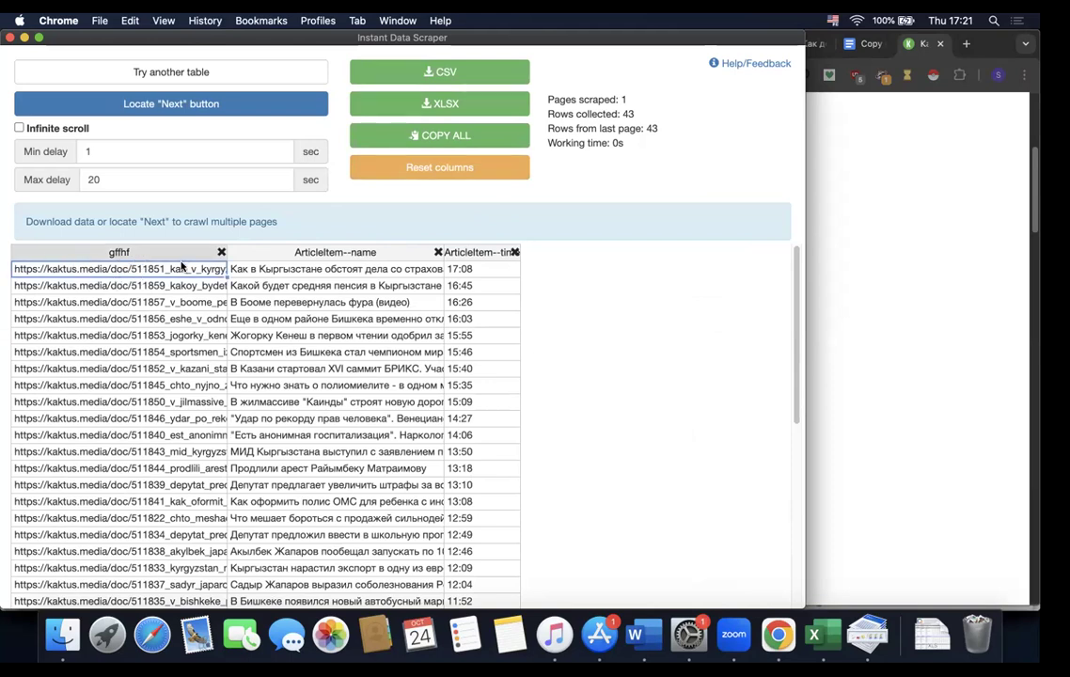
pyautogui.click(283, 270)
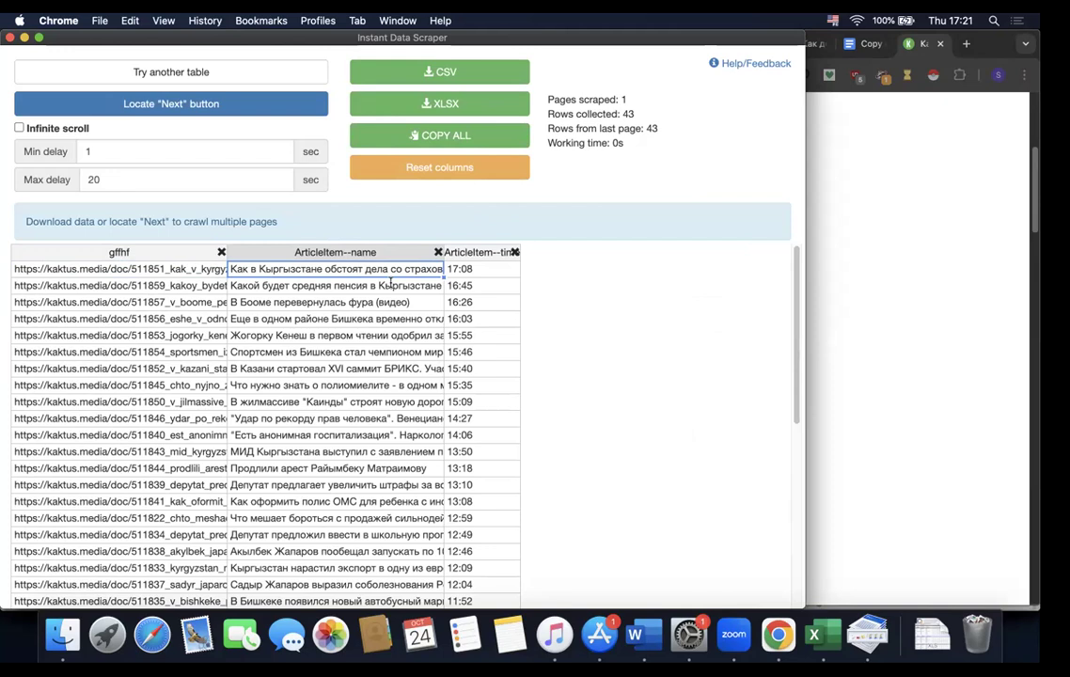
pyautogui.click(485, 280)
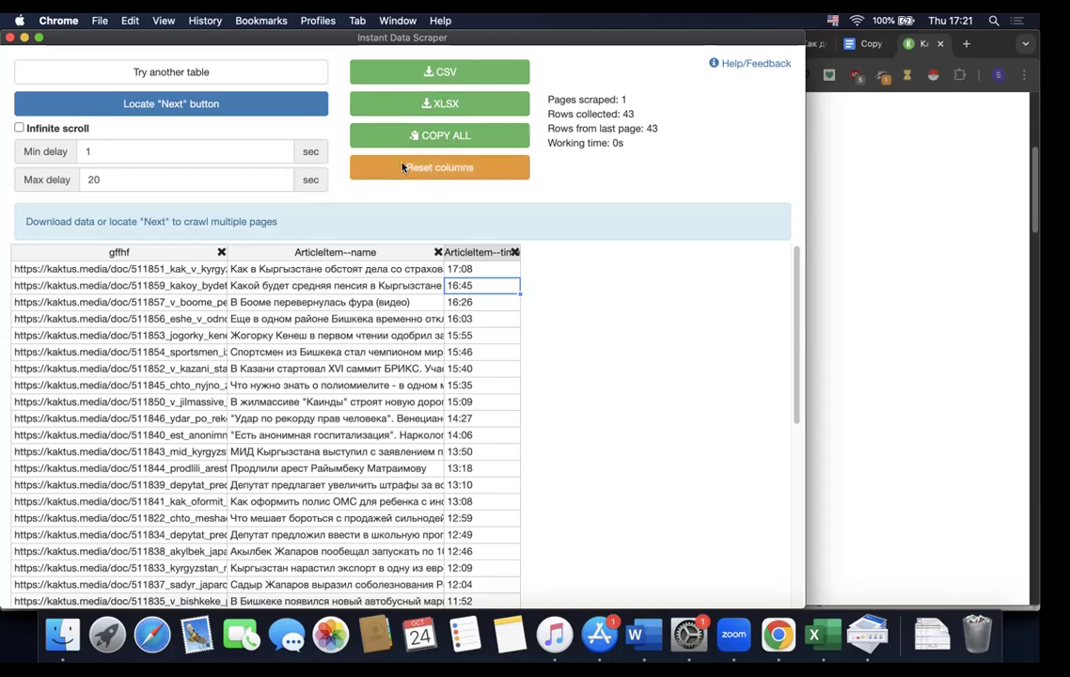
pyautogui.click(447, 139)
# - Create a new spreadsheet from the official sites database and paste the copied news data starting at cell A1
pyautogui.click(920, 262)
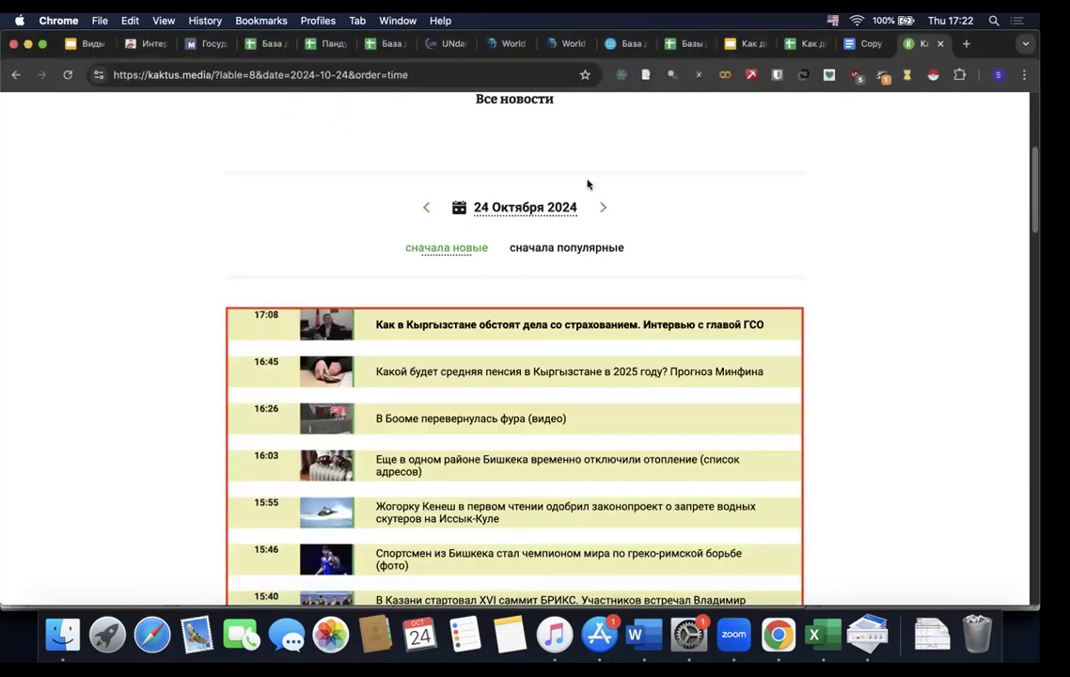
pyautogui.click(258, 47)
pyautogui.click(63, 128)
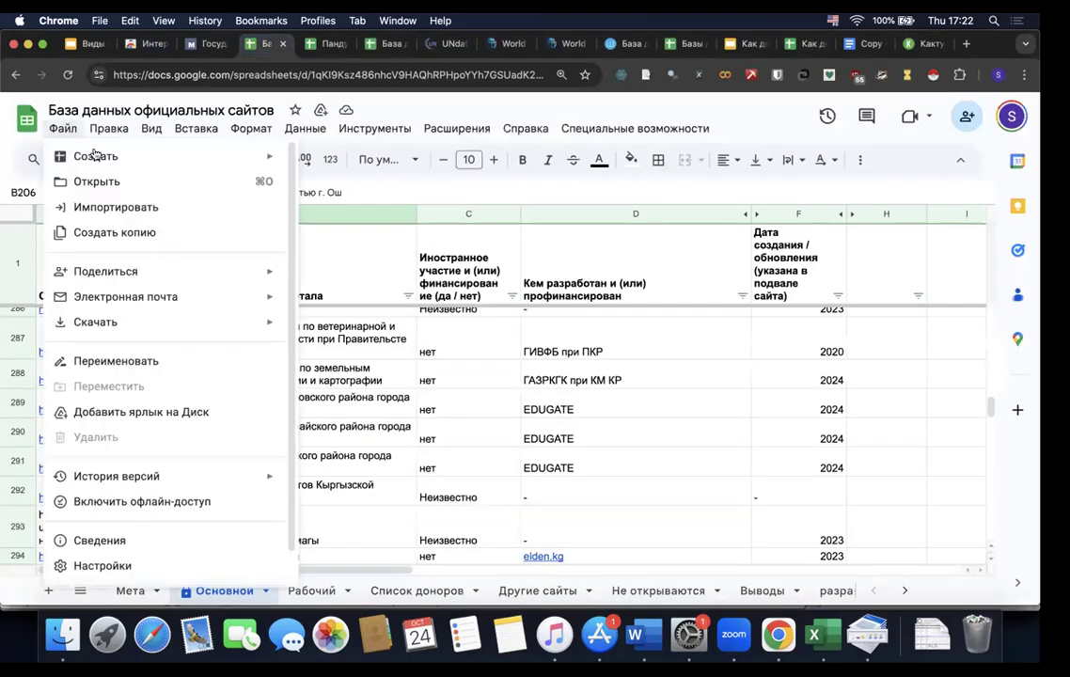
pyautogui.moveTo(94, 155)
pyautogui.click(323, 158)
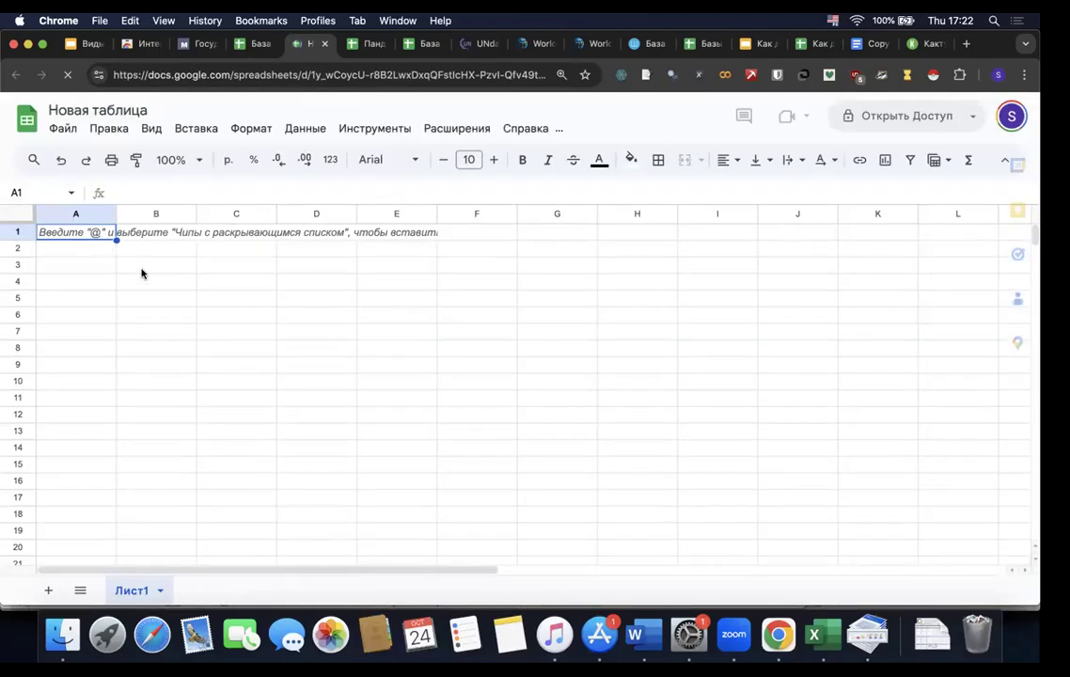
pyautogui.press('super+v')
pyautogui.click(477, 365)
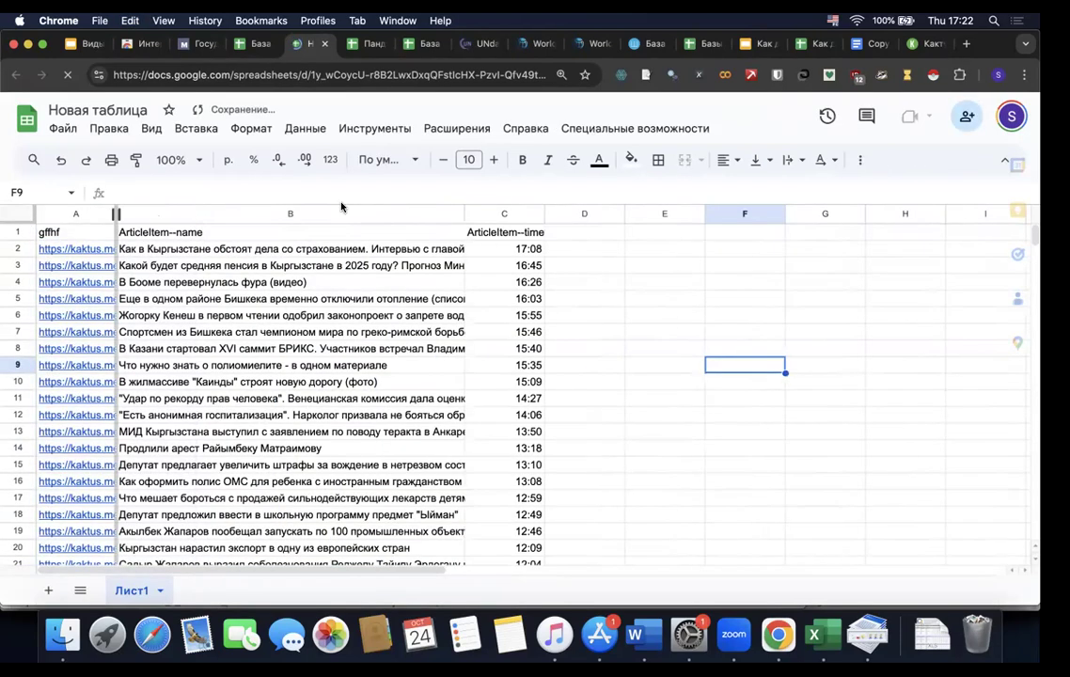
# - Widen column A with the article links and review the pasted rows down to the last one
pyautogui.moveTo(114, 214); pyautogui.dragTo(348, 215)
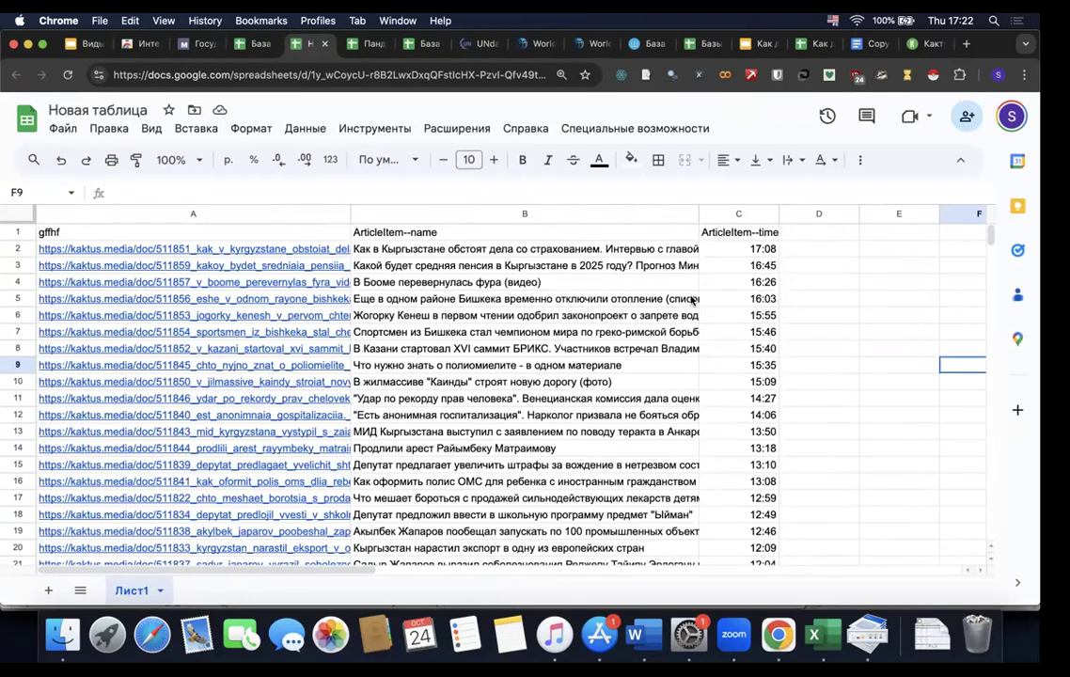
pyautogui.scroll(-14, 693, 299)
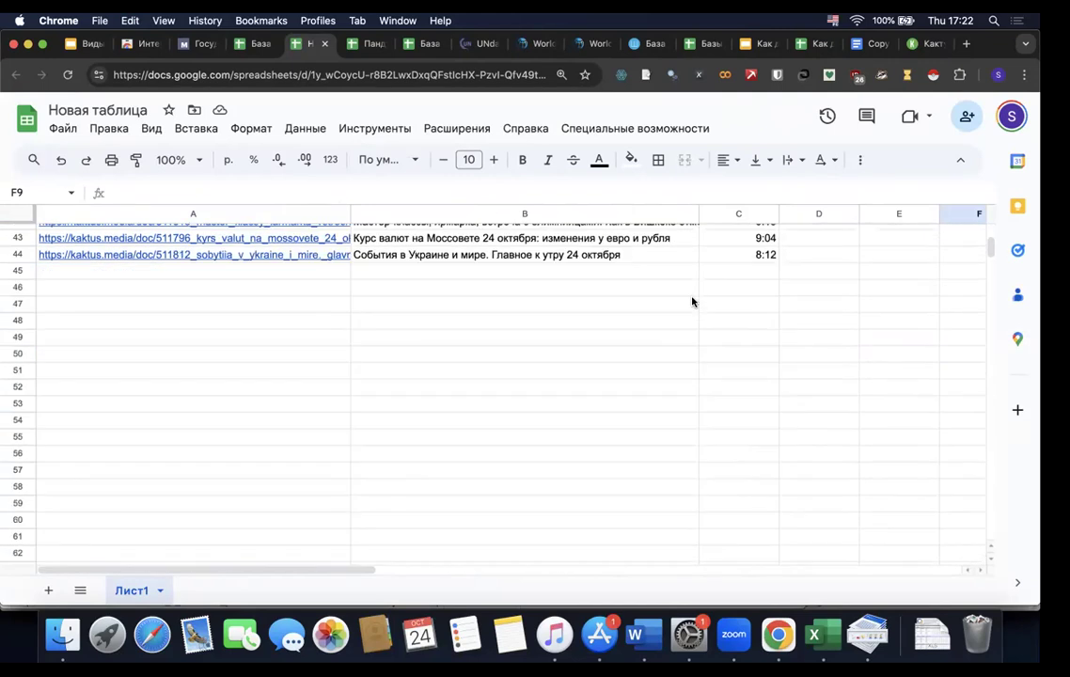
pyautogui.scroll(14, 693, 301)
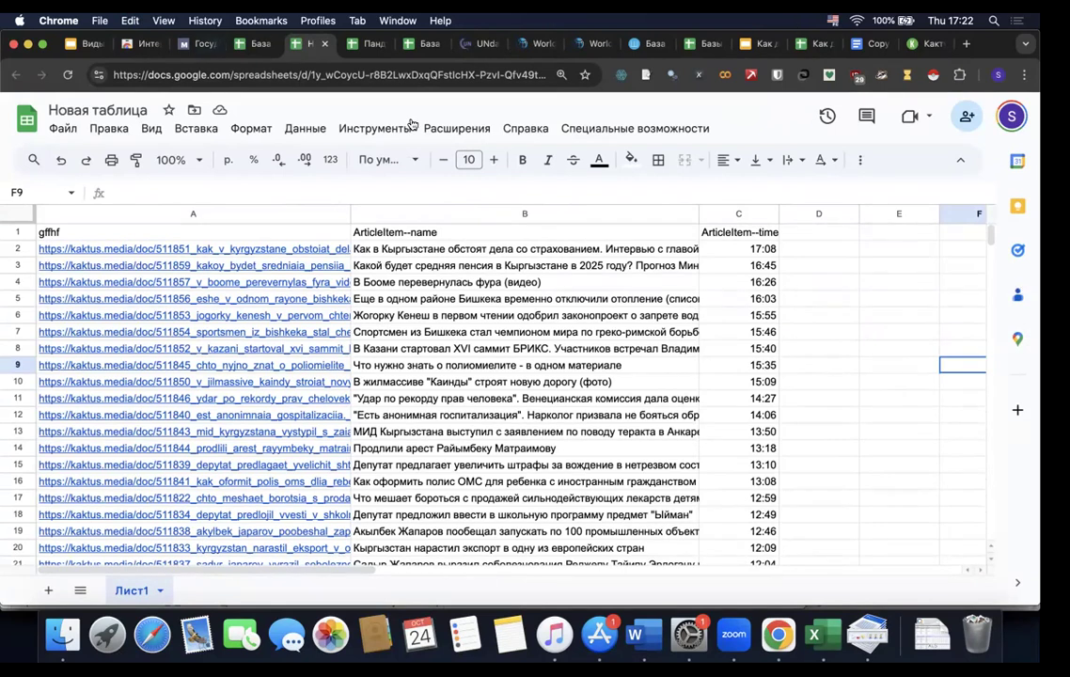
# - Open the catalog.tunduk.kg source from the "Мета" sheet of the official sites database and view its recently registered services
pyautogui.click(249, 45)
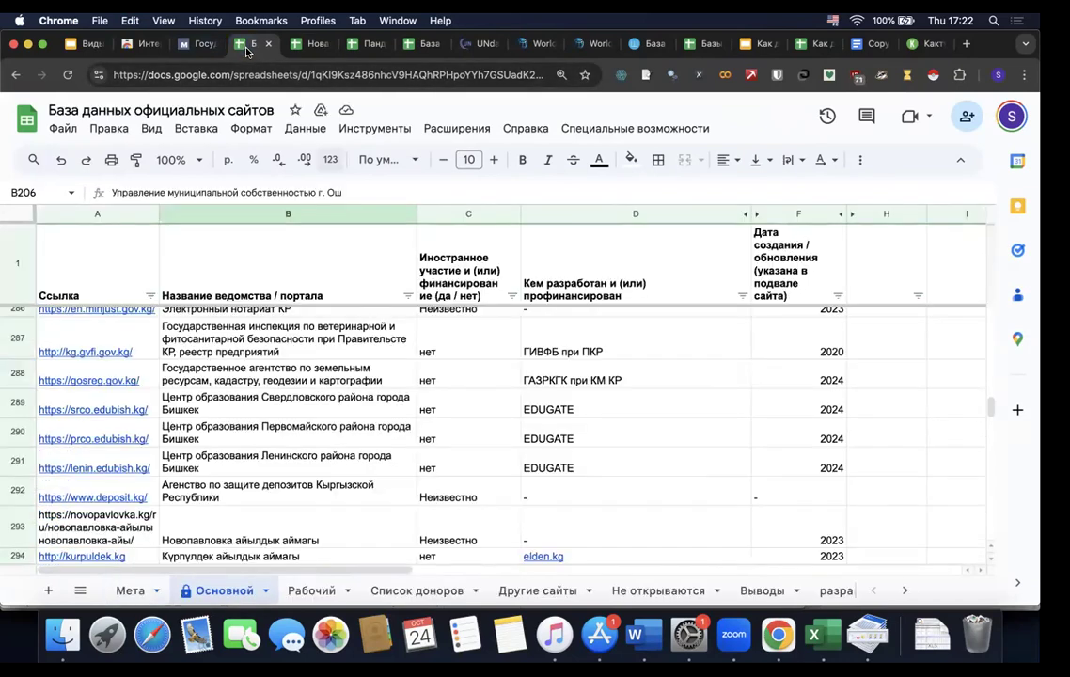
pyautogui.click(127, 590)
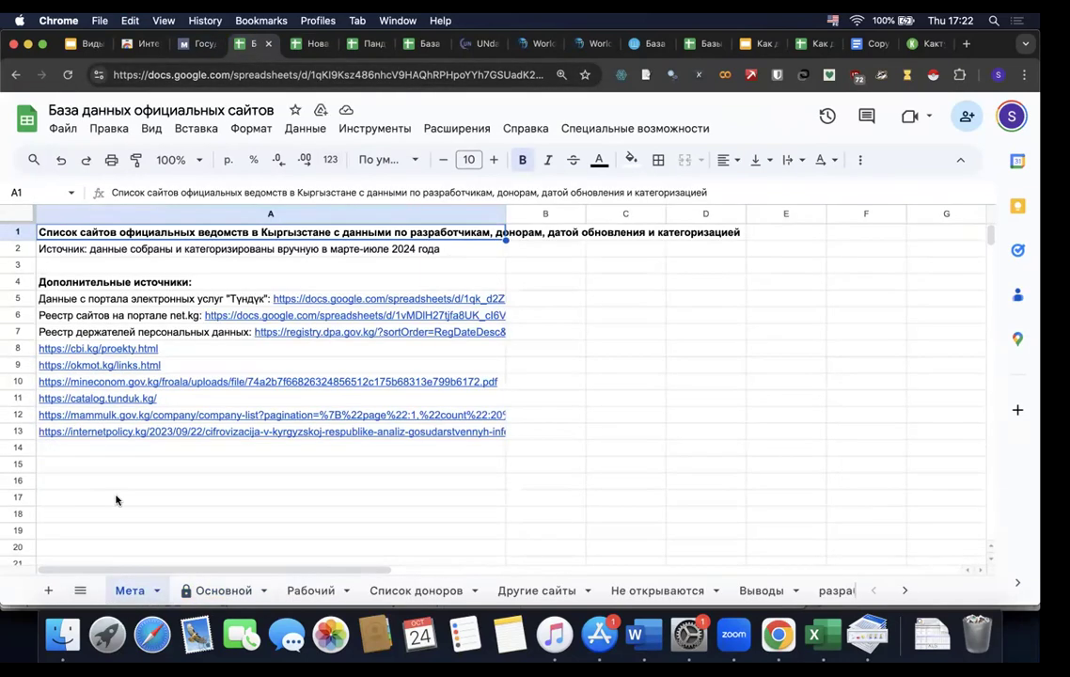
pyautogui.click(103, 401)
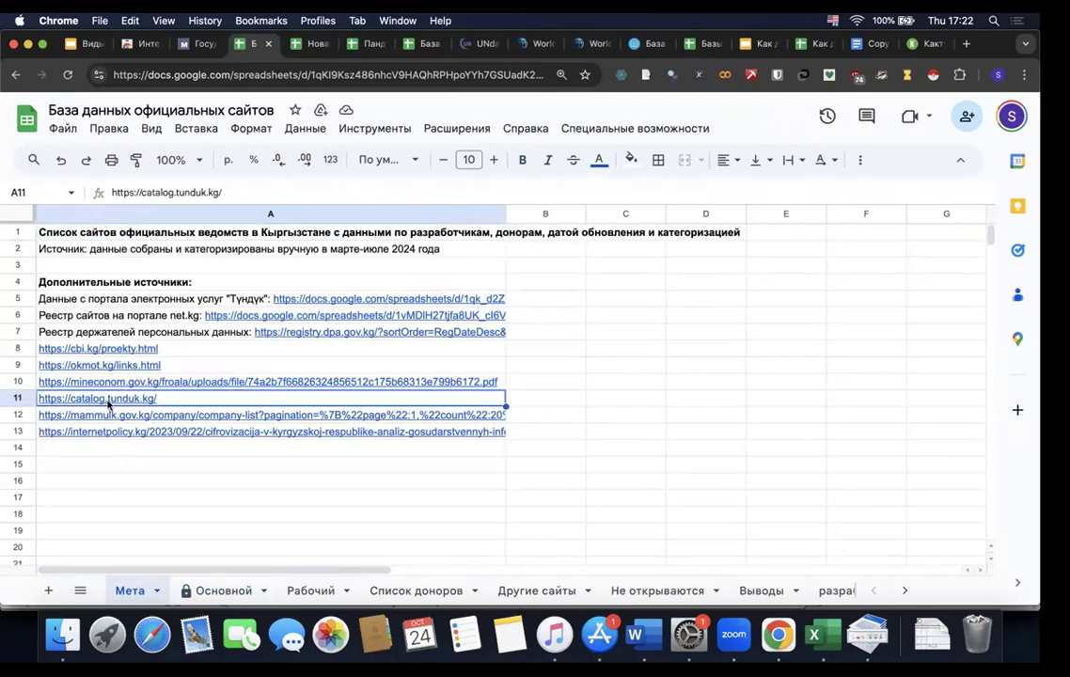
pyautogui.click(202, 423)
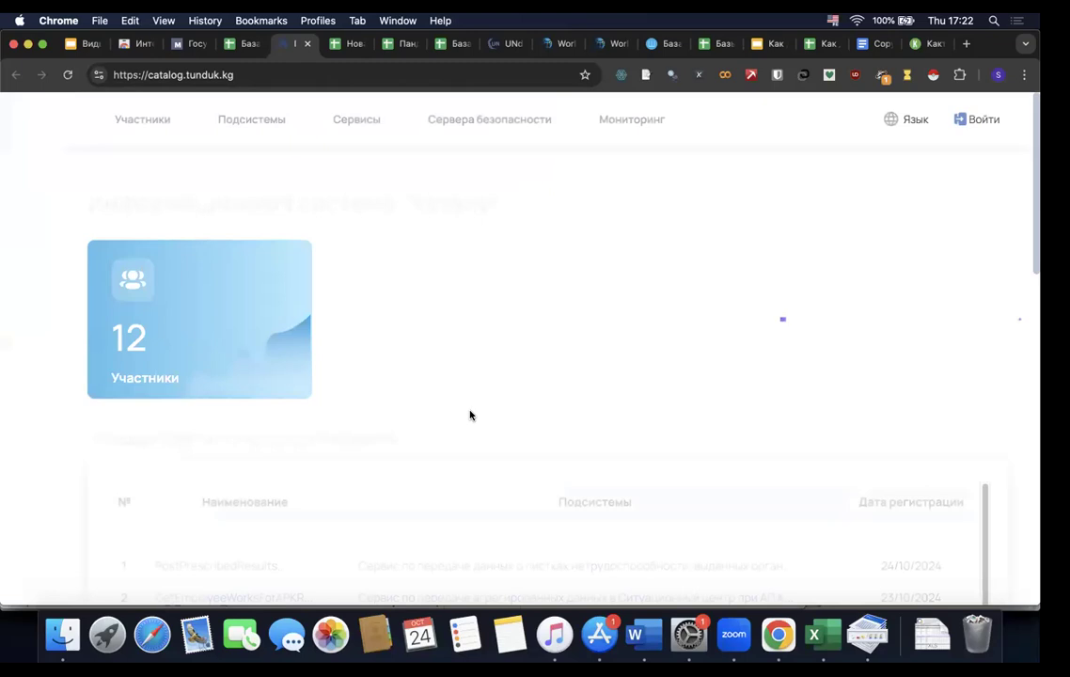
pyautogui.scroll(-2, 451, 399)
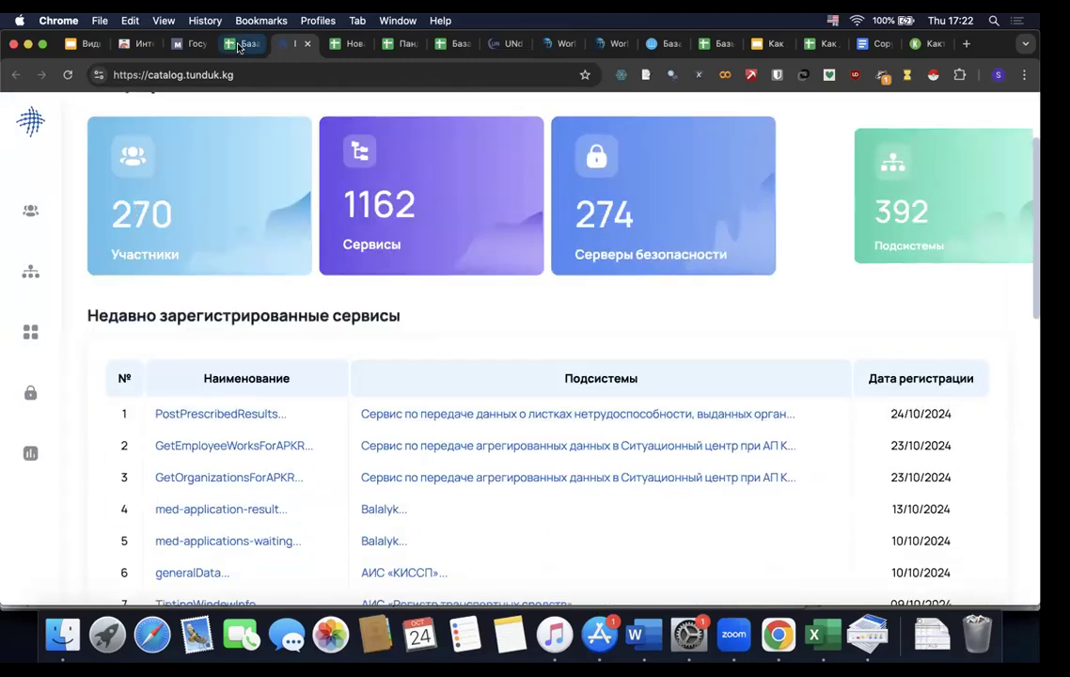
# - Open the registry of personal data holders from the "Мета" sheet of the official sites database and view its table
pyautogui.click(239, 47)
pyautogui.click(357, 514)
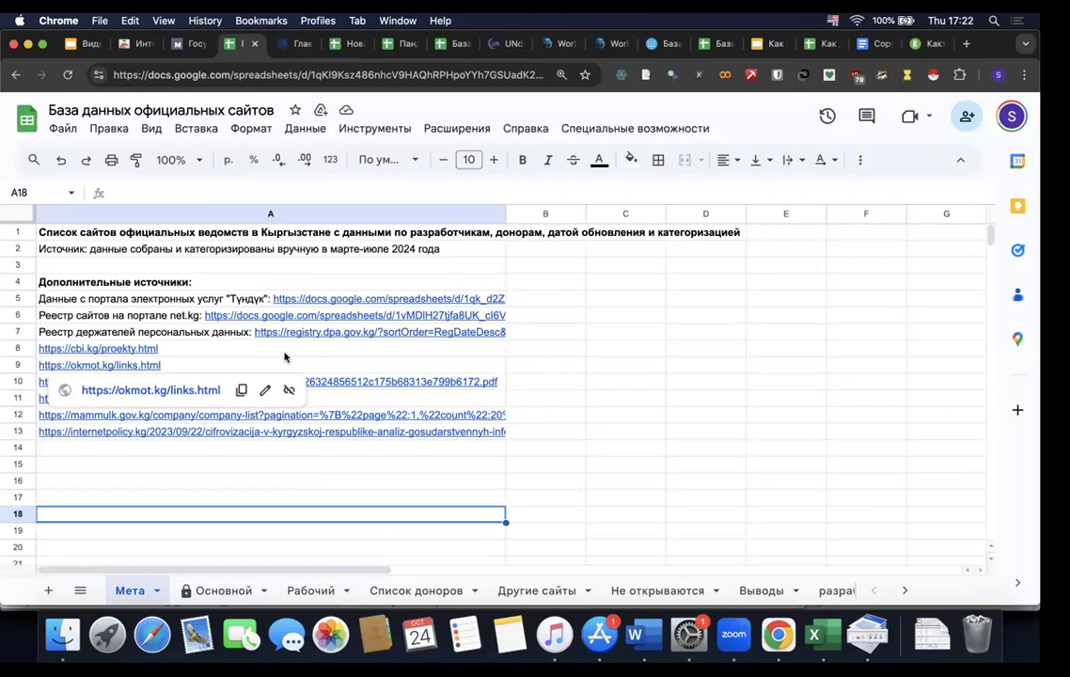
pyautogui.moveTo(311, 352)
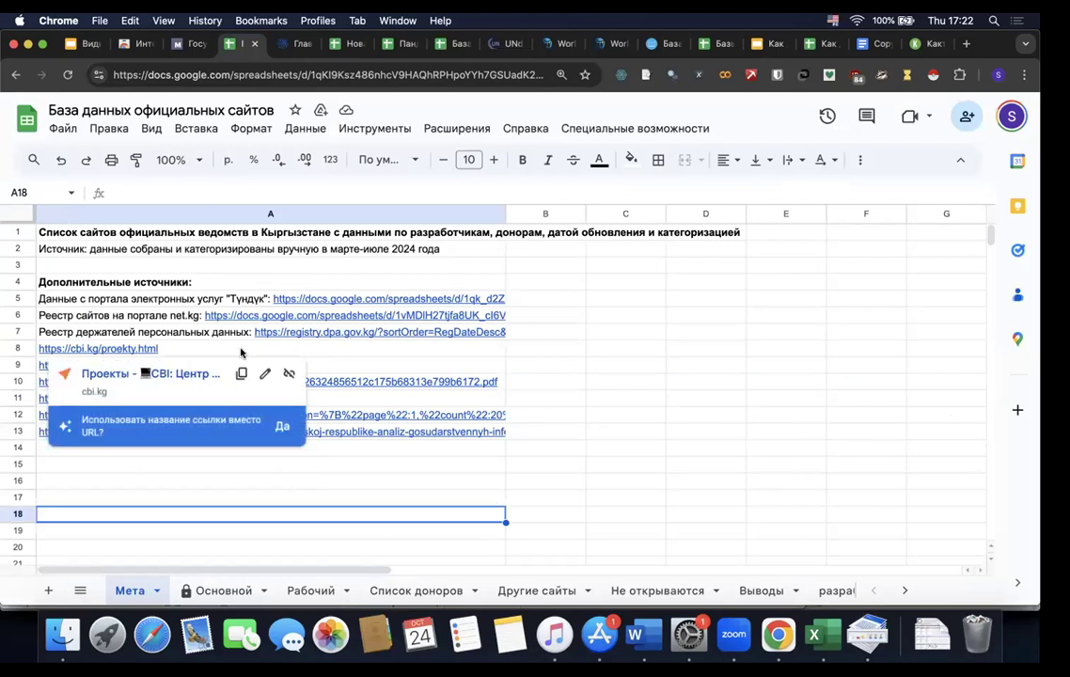
pyautogui.click(201, 447)
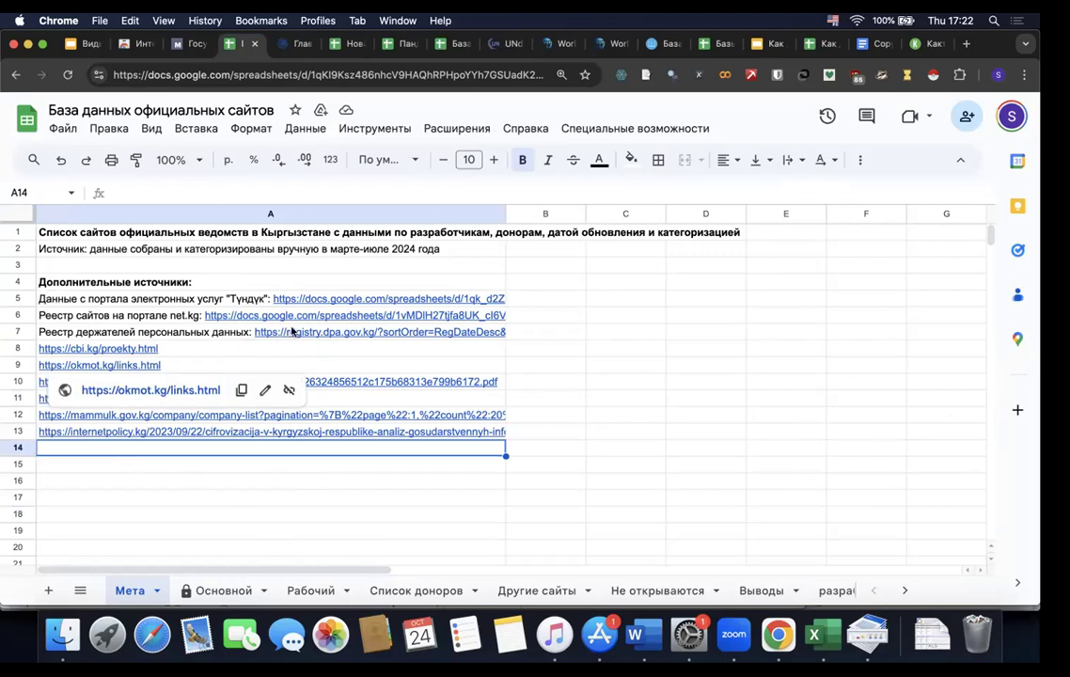
pyautogui.click(188, 333)
pyautogui.click(186, 361)
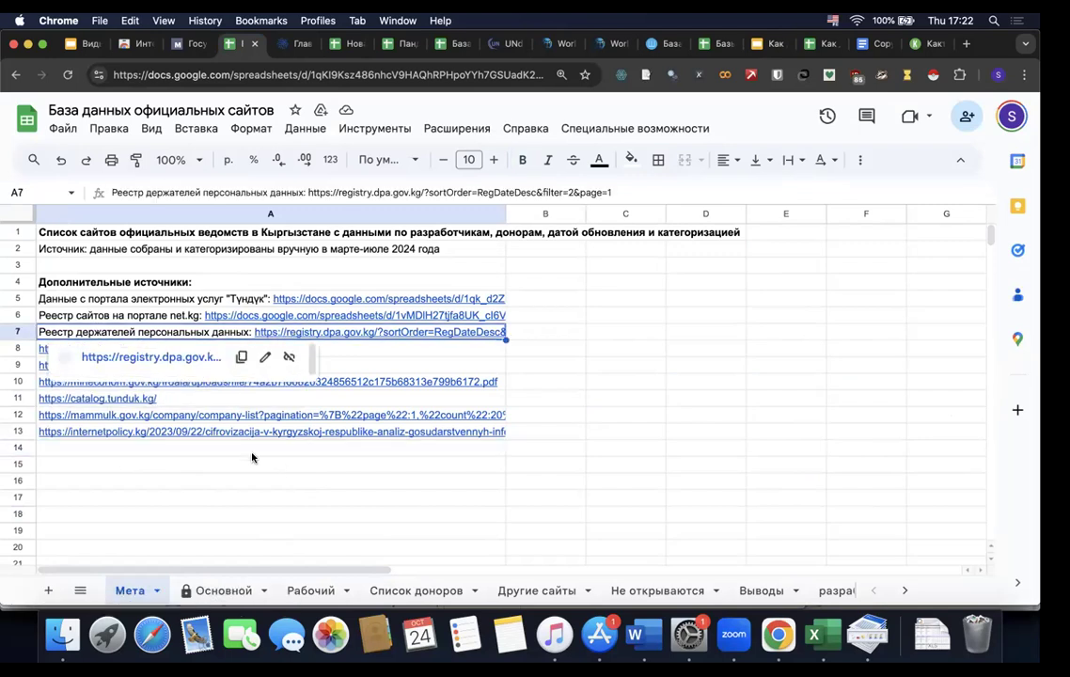
pyautogui.scroll(-5, 254, 453)
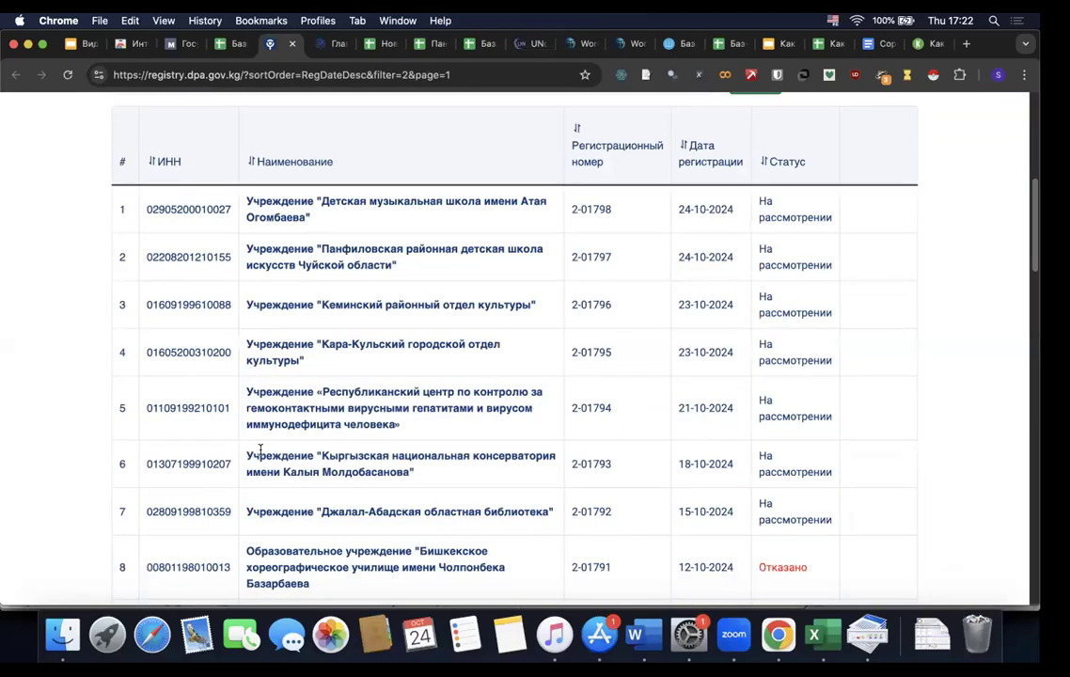
pyautogui.scroll(5, 258, 447)
pyautogui.scroll(-3, 259, 447)
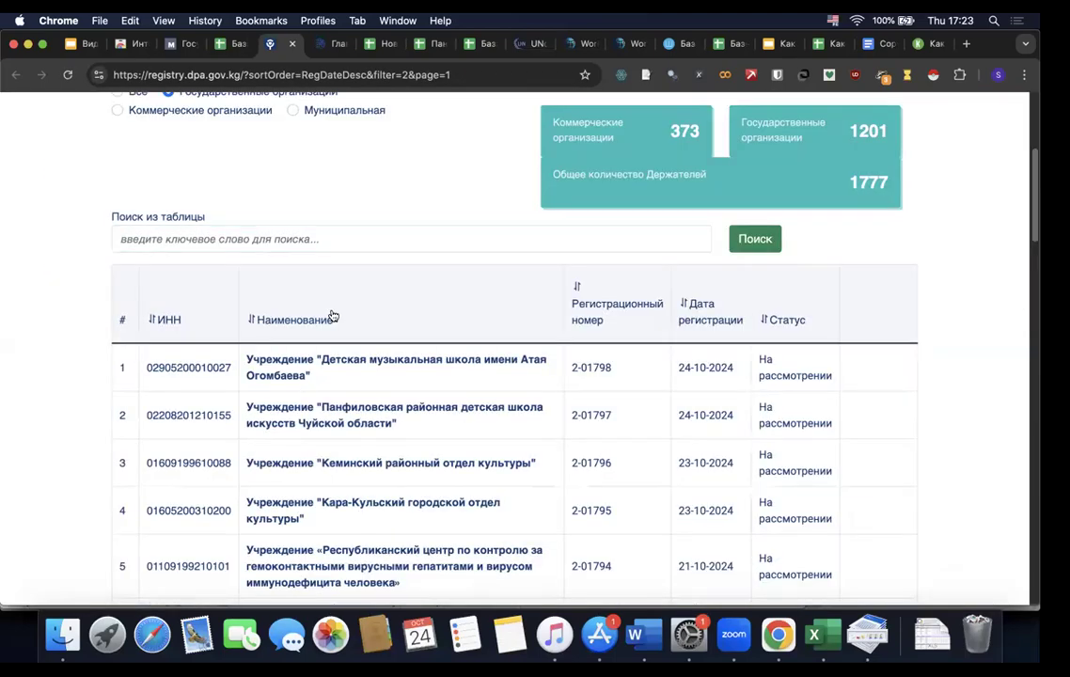
# - Highlight the registry table, scrape it with Instant Data Scraper, check the collected rows and close the scraper window
pyautogui.moveTo(332, 316); pyautogui.dragTo(835, 499)
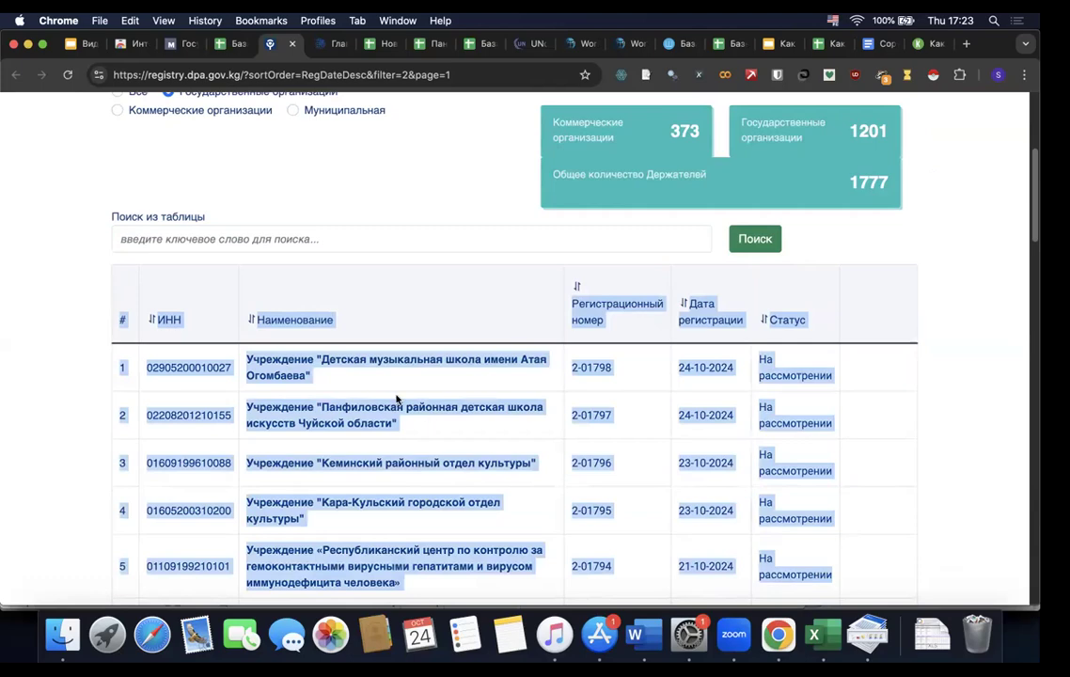
pyautogui.click(829, 74)
pyautogui.scroll(-5, 348, 362)
pyautogui.scroll(5, 352, 376)
pyautogui.scroll(-1, 357, 389)
pyautogui.scroll(-5, 357, 389)
pyautogui.scroll(6, 356, 380)
pyautogui.scroll(-2, 367, 385)
pyautogui.scroll(2, 370, 385)
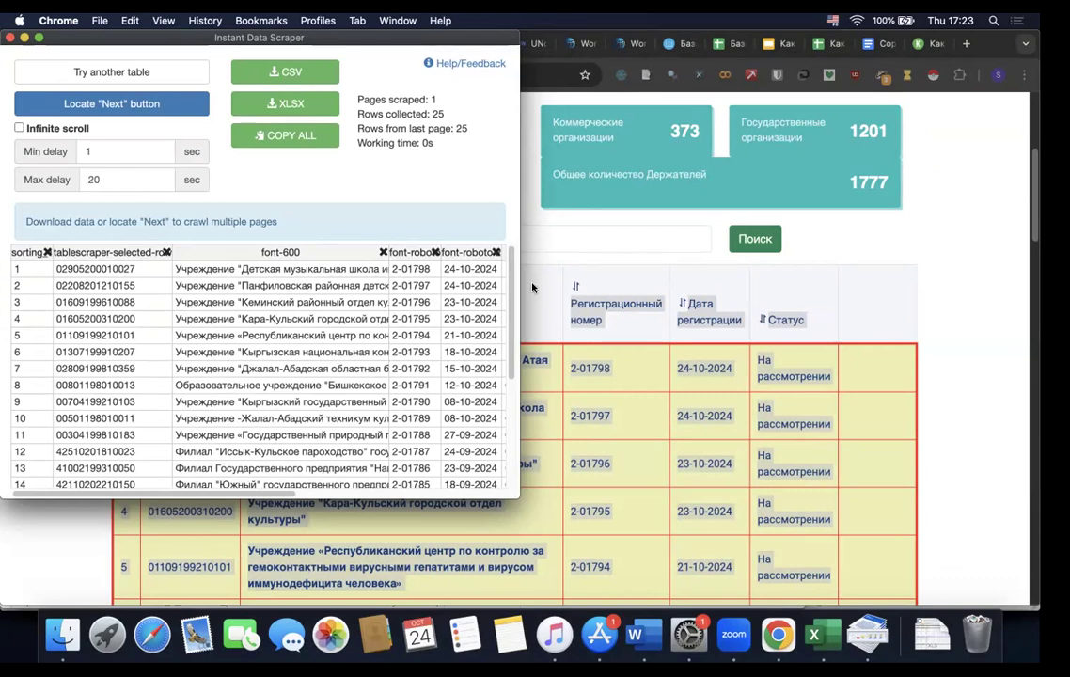
pyautogui.click(10, 37)
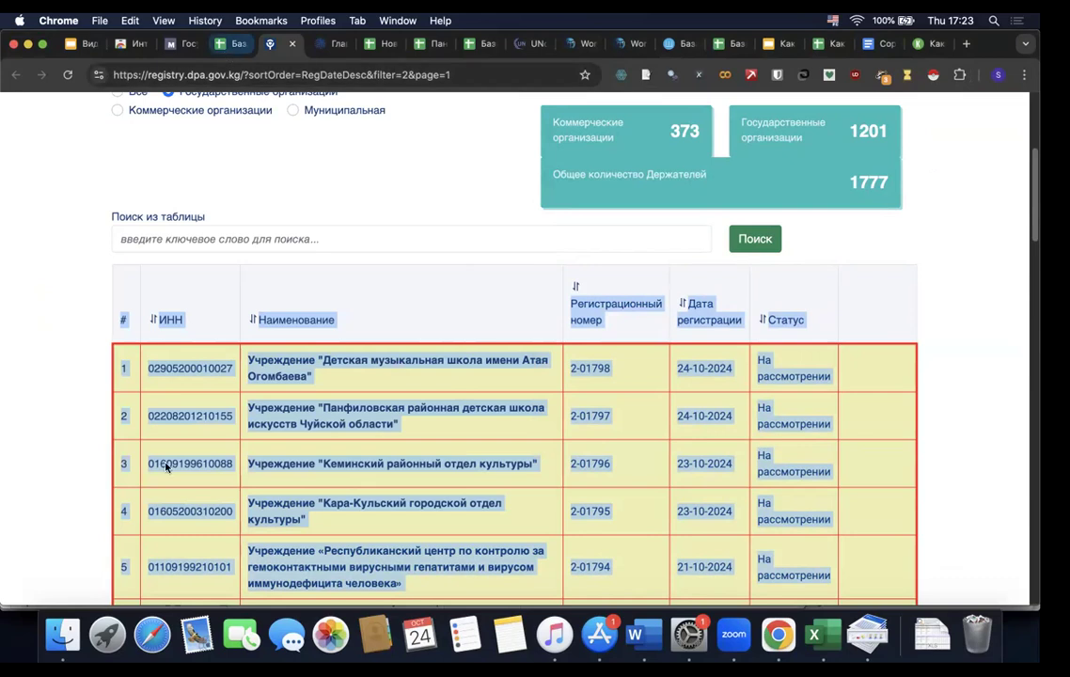
# - Open the "Реестр госорганов Tunduk" spreadsheet from the "Мета" sheet and follow its source link to the portal.tunduk.kg message form
pyautogui.click(230, 44)
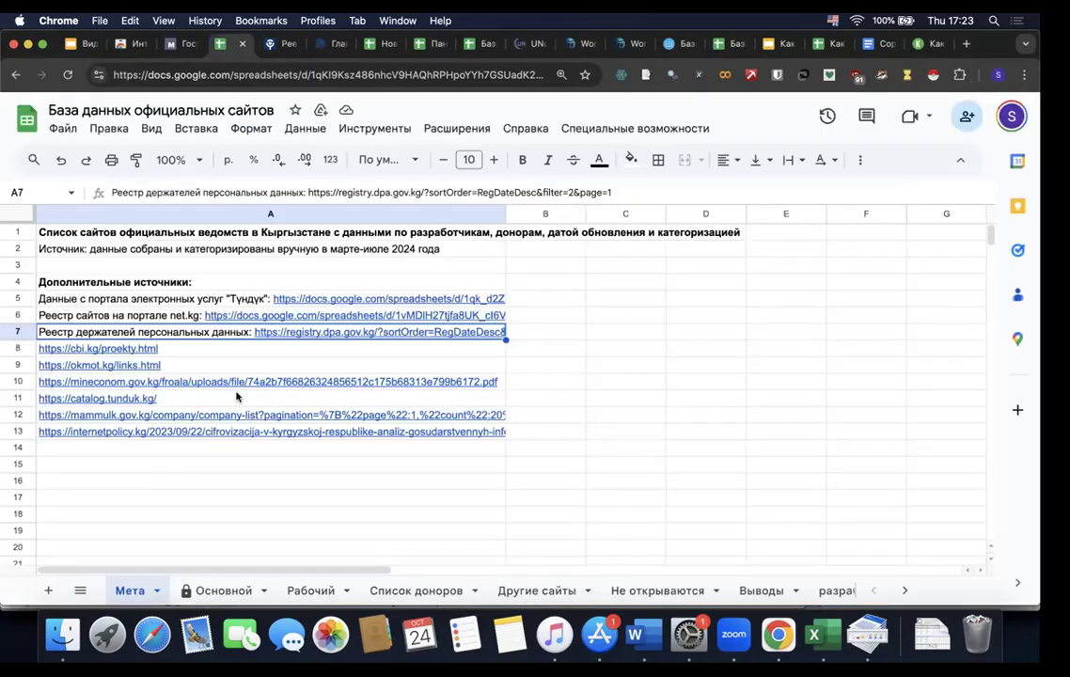
pyautogui.click(289, 298)
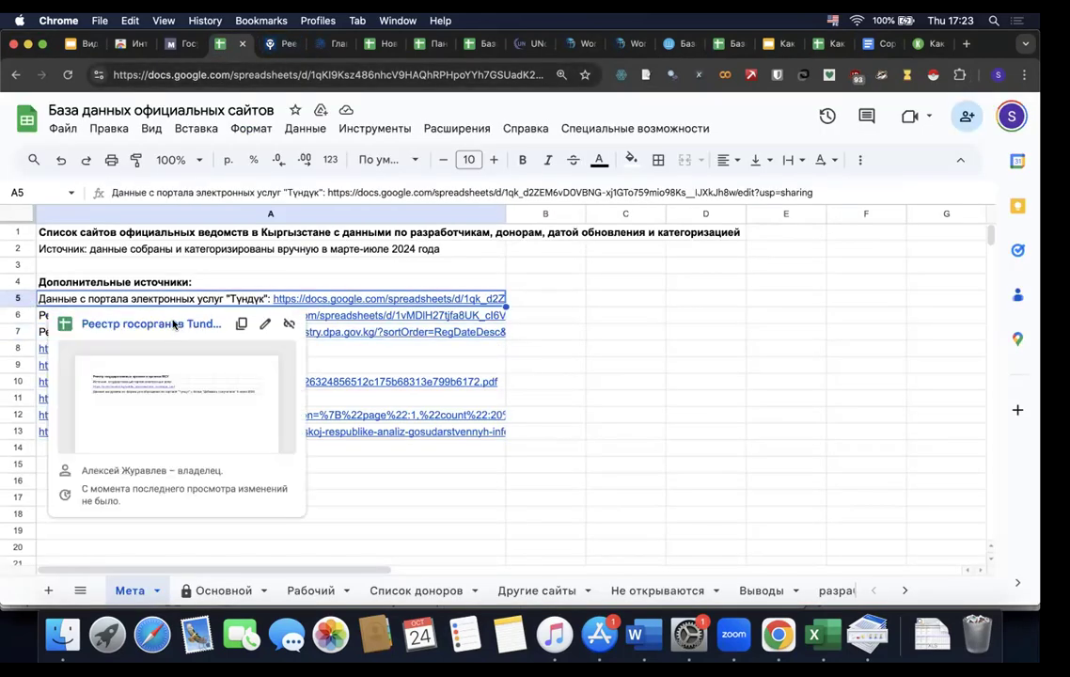
pyautogui.click(150, 323)
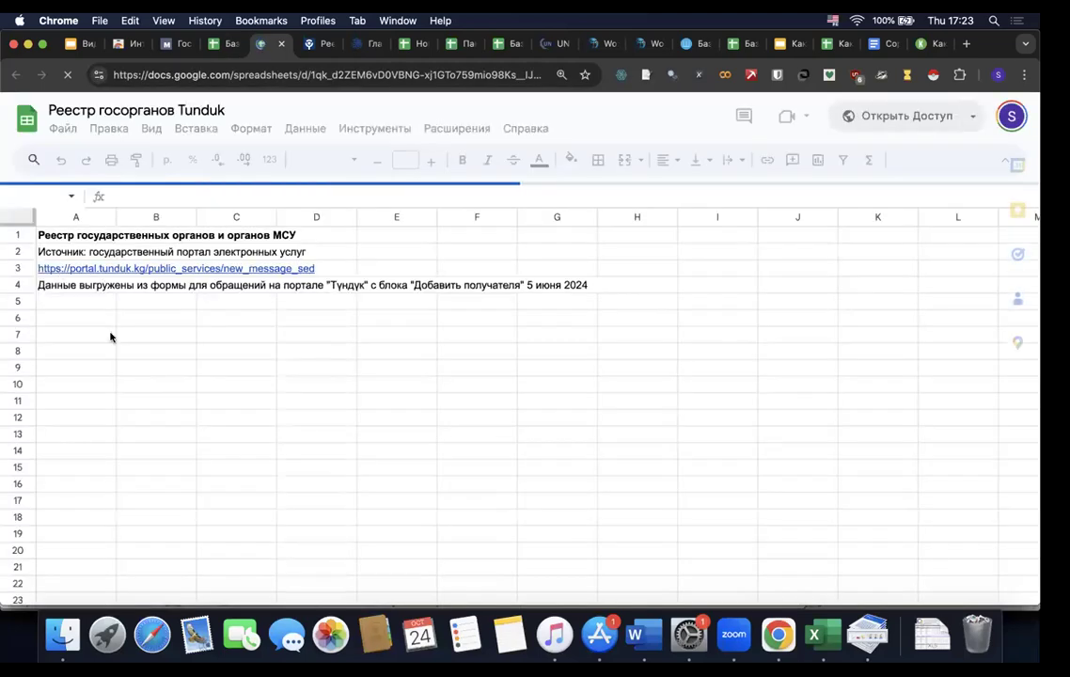
pyautogui.click(71, 268)
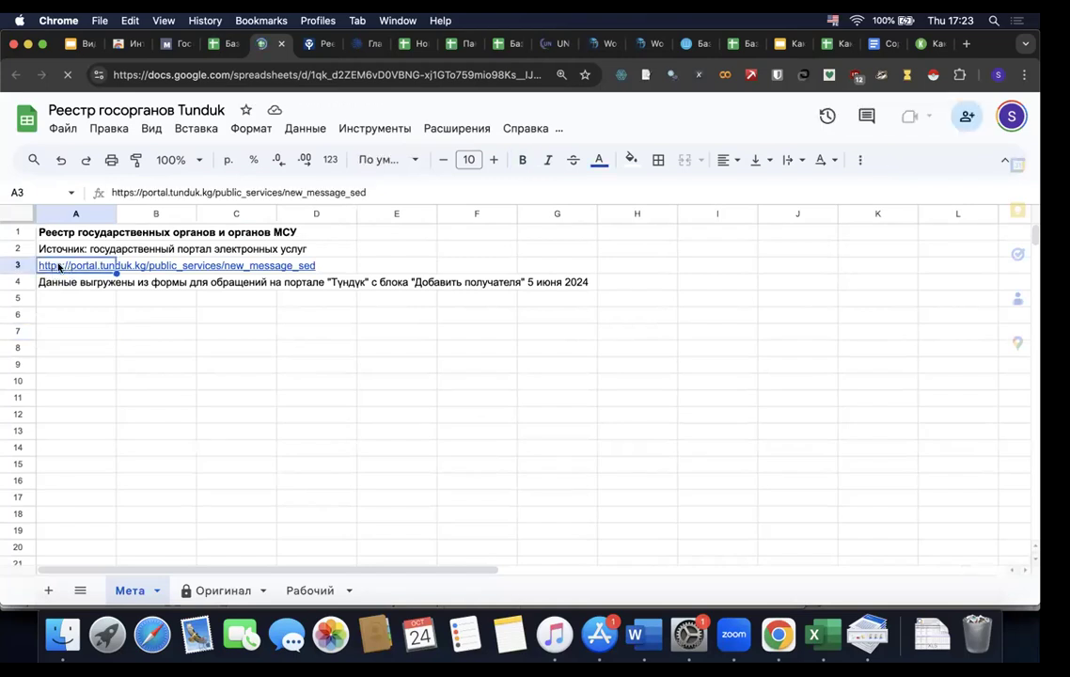
pyautogui.doubleClick(52, 268)
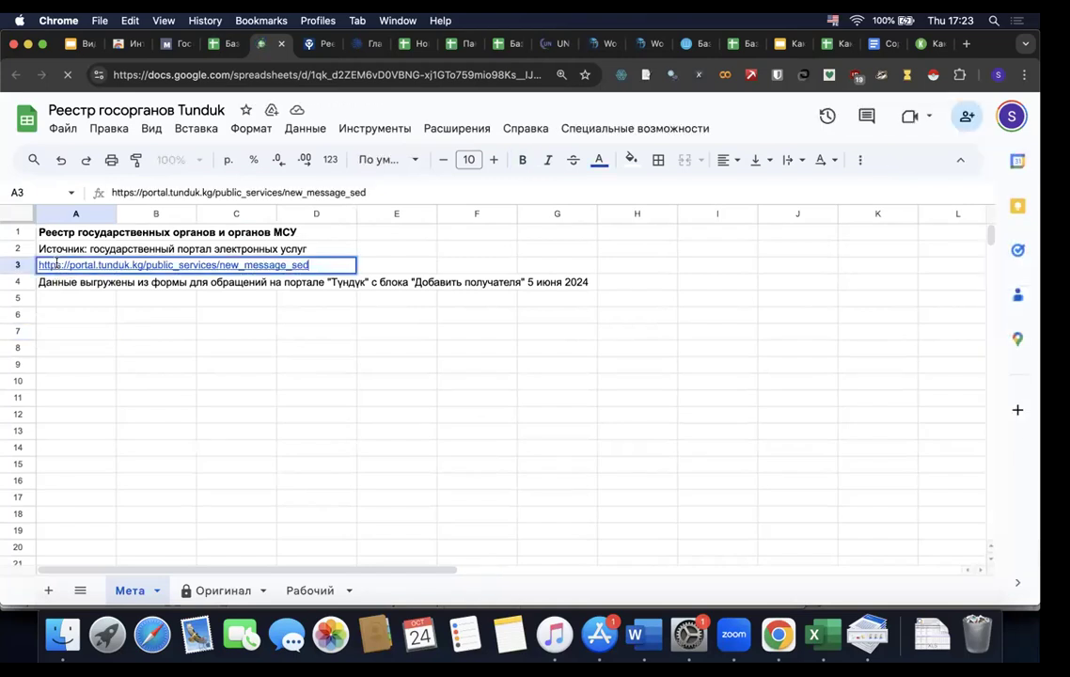
pyautogui.hotkey('alt', 'Return')
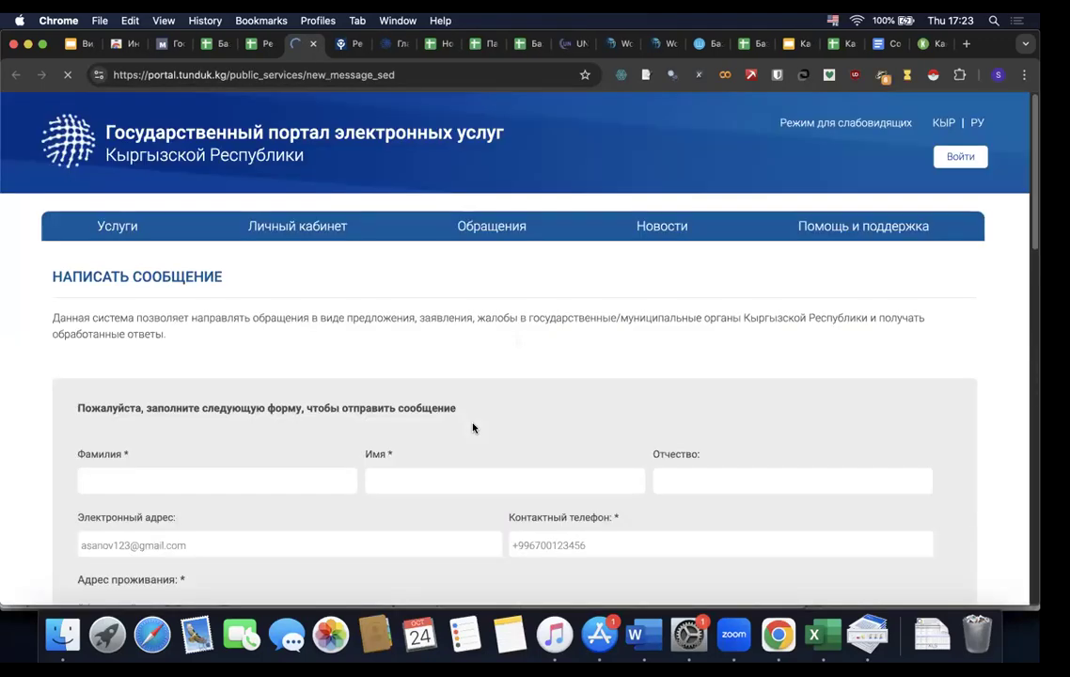
# - Examine the form's choices for social status and appeal status, and look through the list of state bodies under "Добавить получателя"
pyautogui.scroll(-5, 484, 416)
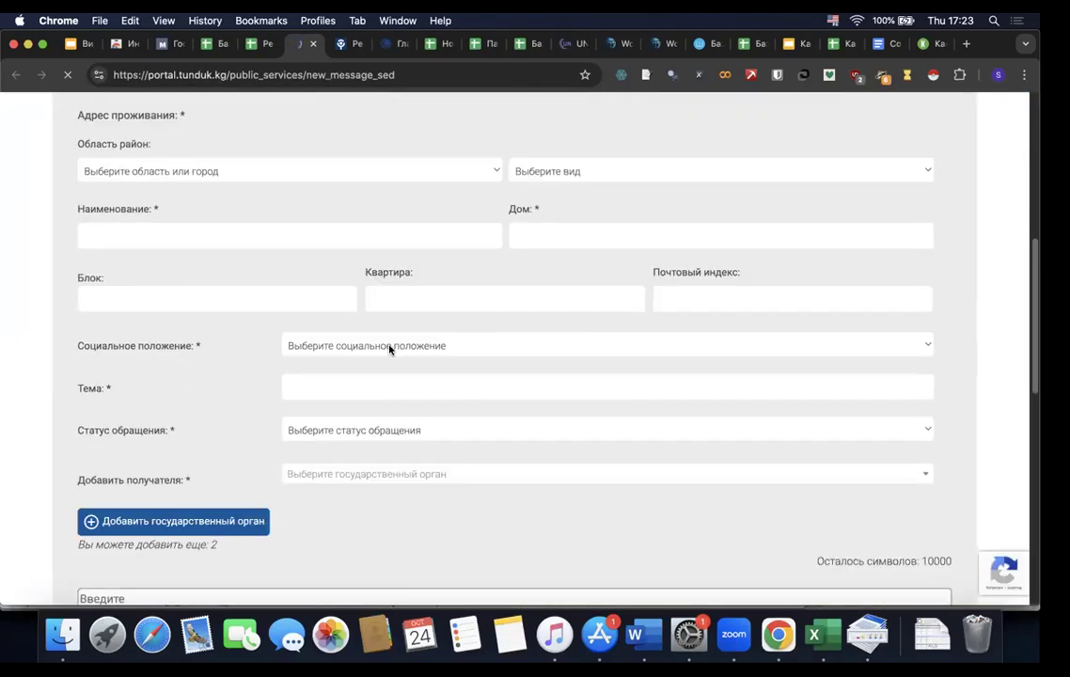
pyautogui.click(390, 346)
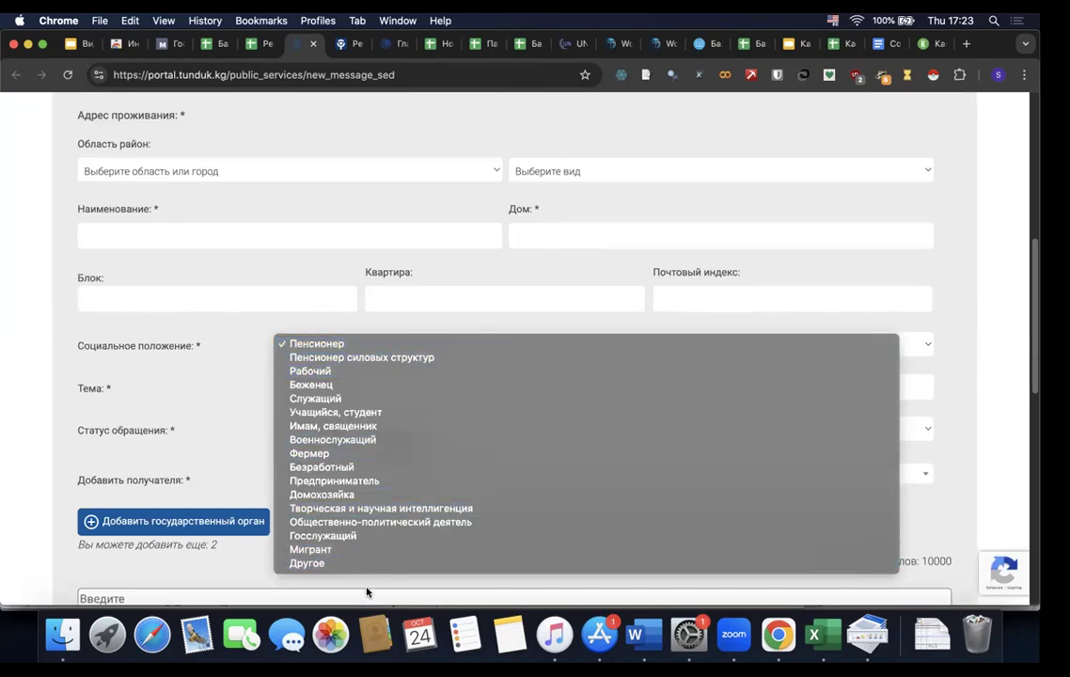
pyautogui.click(210, 371)
pyautogui.scroll(-2, 301, 394)
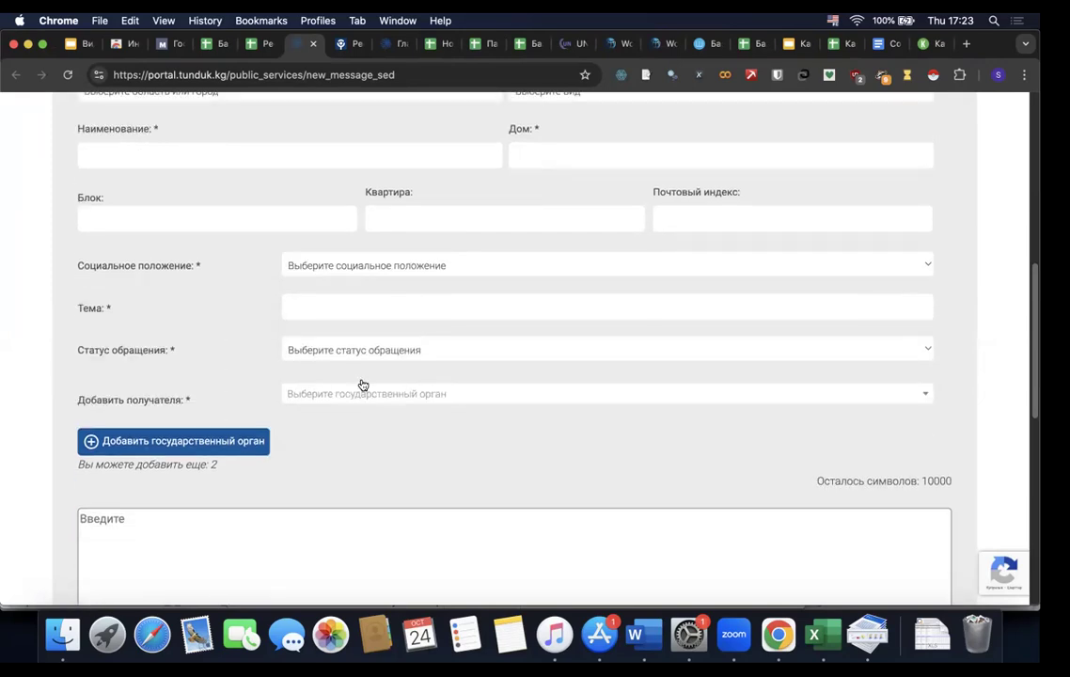
pyautogui.click(357, 355)
pyautogui.click(392, 398)
pyautogui.click(392, 398)
pyautogui.scroll(-15, 371, 456)
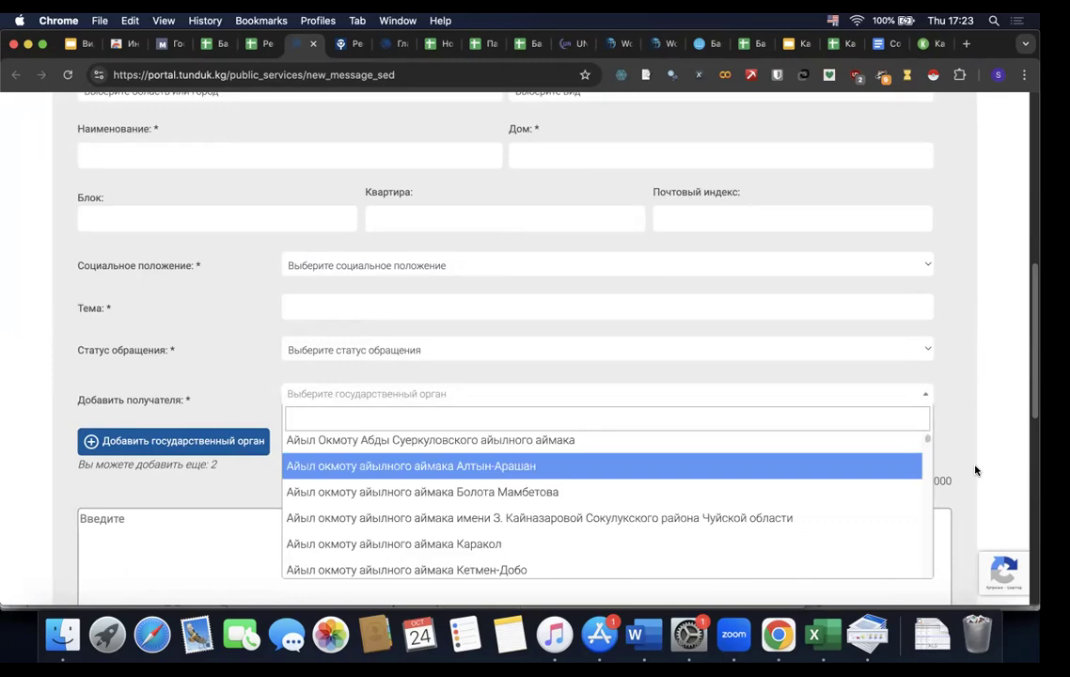
pyautogui.moveTo(926, 440); pyautogui.dragTo(927, 529)
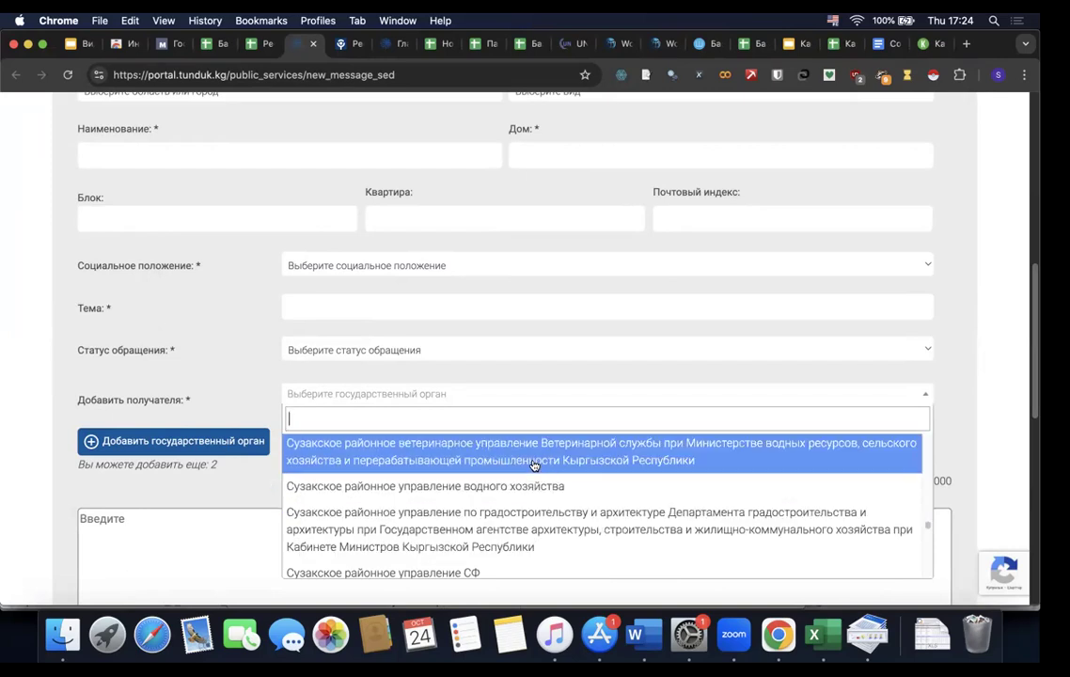
# - Scrape the list of recipient state bodies with Instant Data Scraper, enlarge its window, review the rows and close it
pyautogui.click(829, 74)
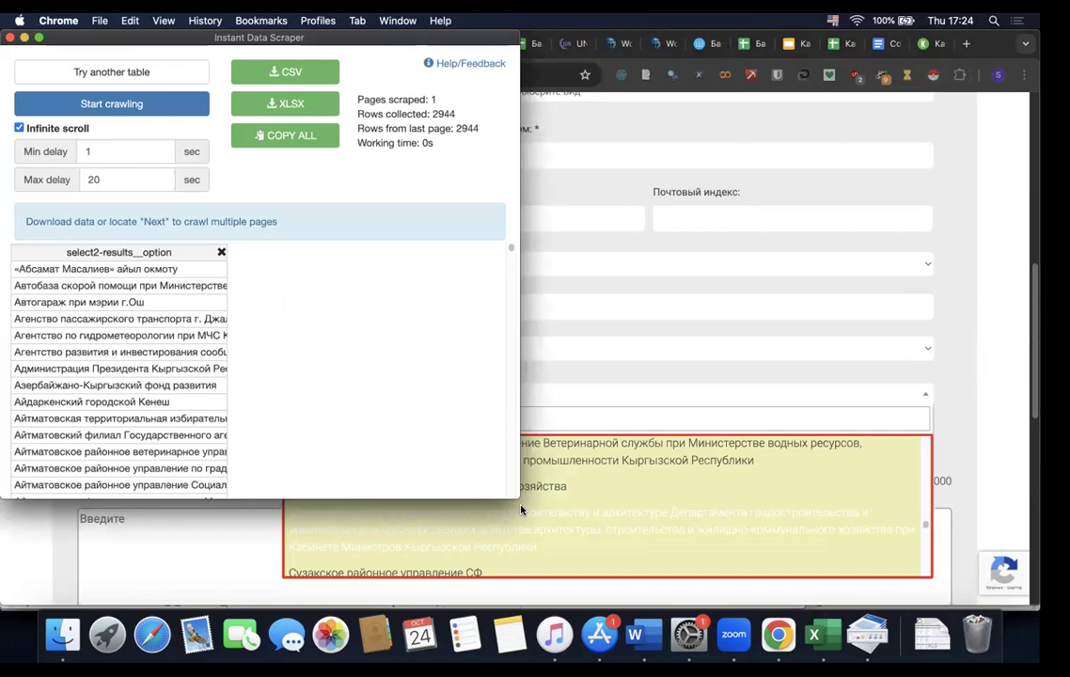
pyautogui.moveTo(512, 497); pyautogui.dragTo(626, 587)
pyautogui.scroll(-10, 485, 305)
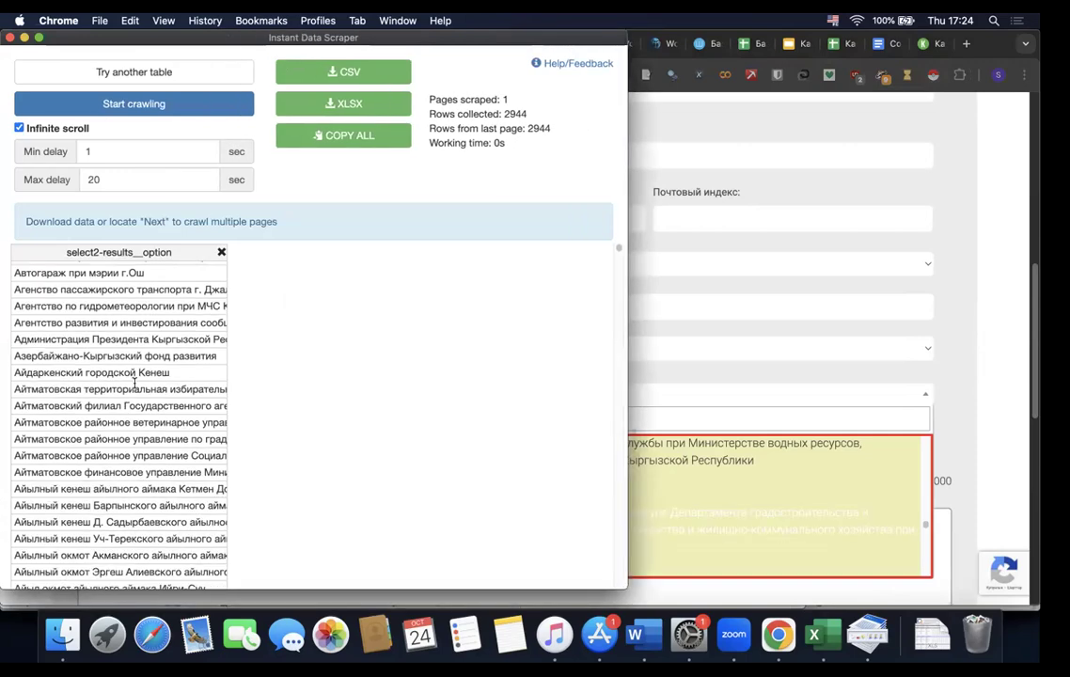
pyautogui.scroll(-3, 485, 305)
pyautogui.moveTo(618, 282); pyautogui.dragTo(624, 444)
pyautogui.scroll(-10, 617, 446)
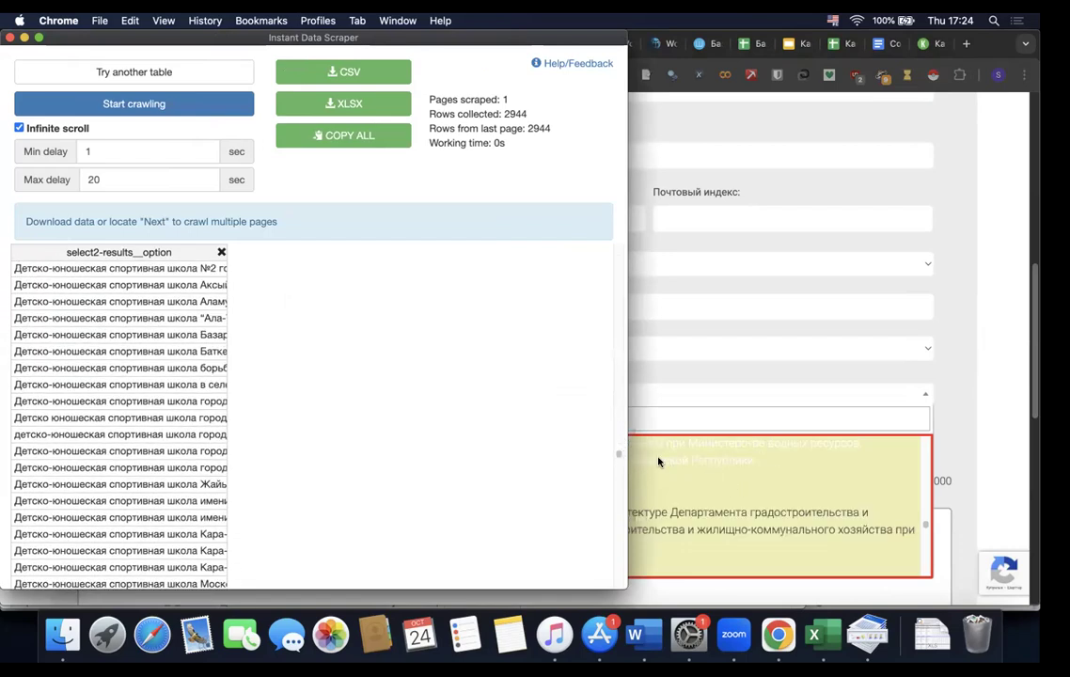
pyautogui.click(9, 38)
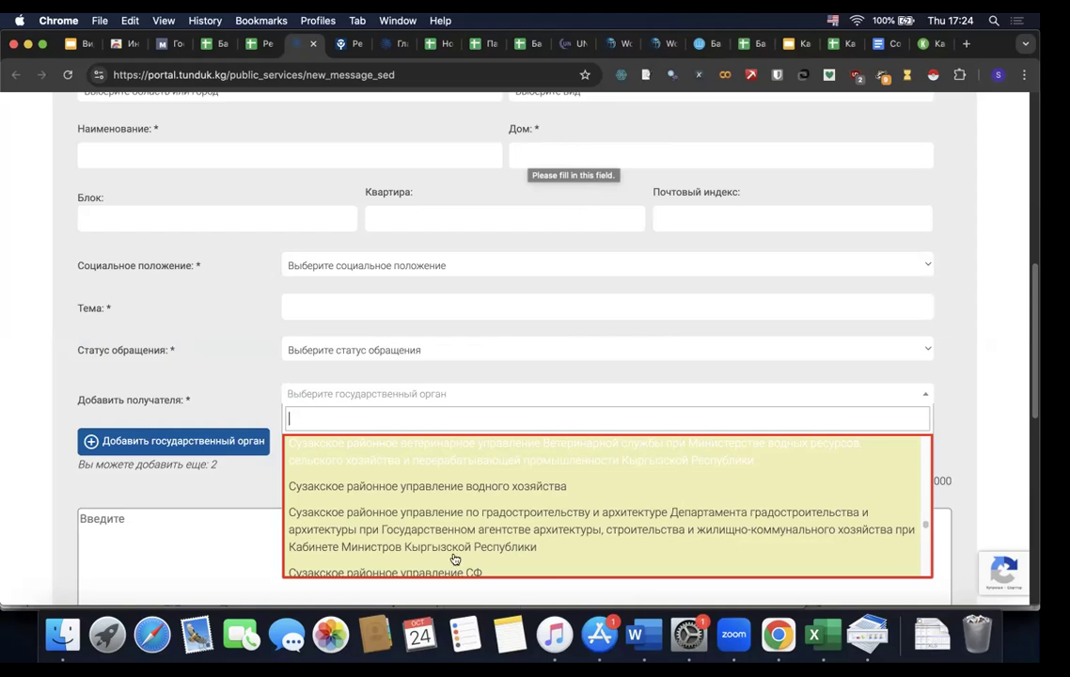
pyautogui.scroll(-5, 573, 535)
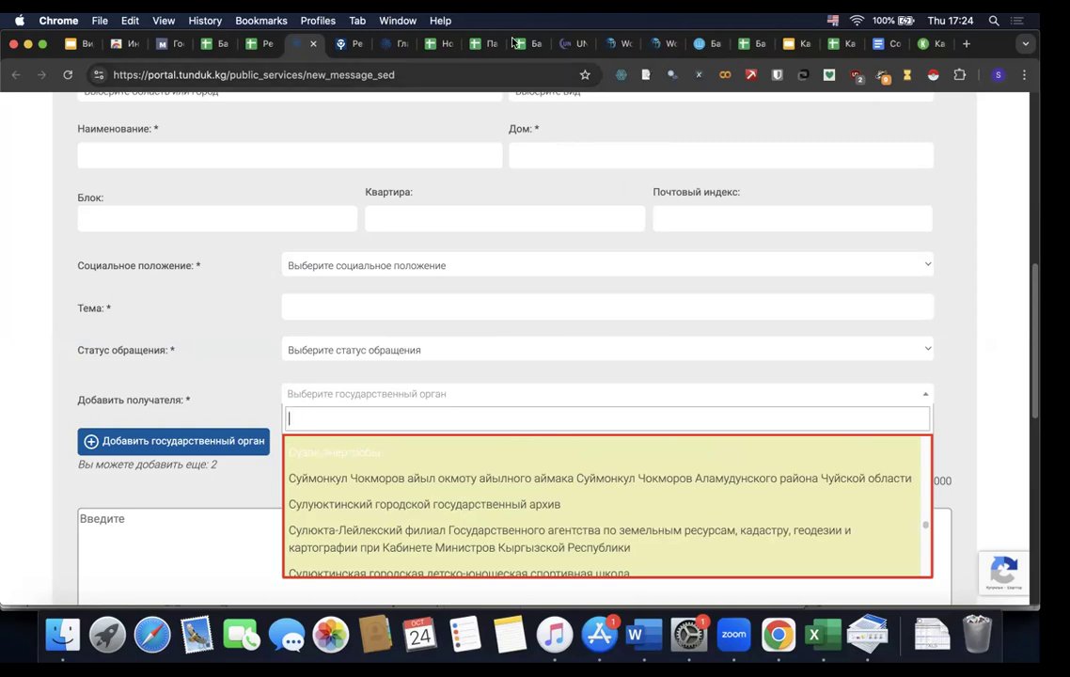
# - Return to the "Виды исследований, методы сбора данных, скрейпинг" presentation and open the Data Miner site from the "Онлайн скрейперы" slide
pyautogui.click(790, 47)
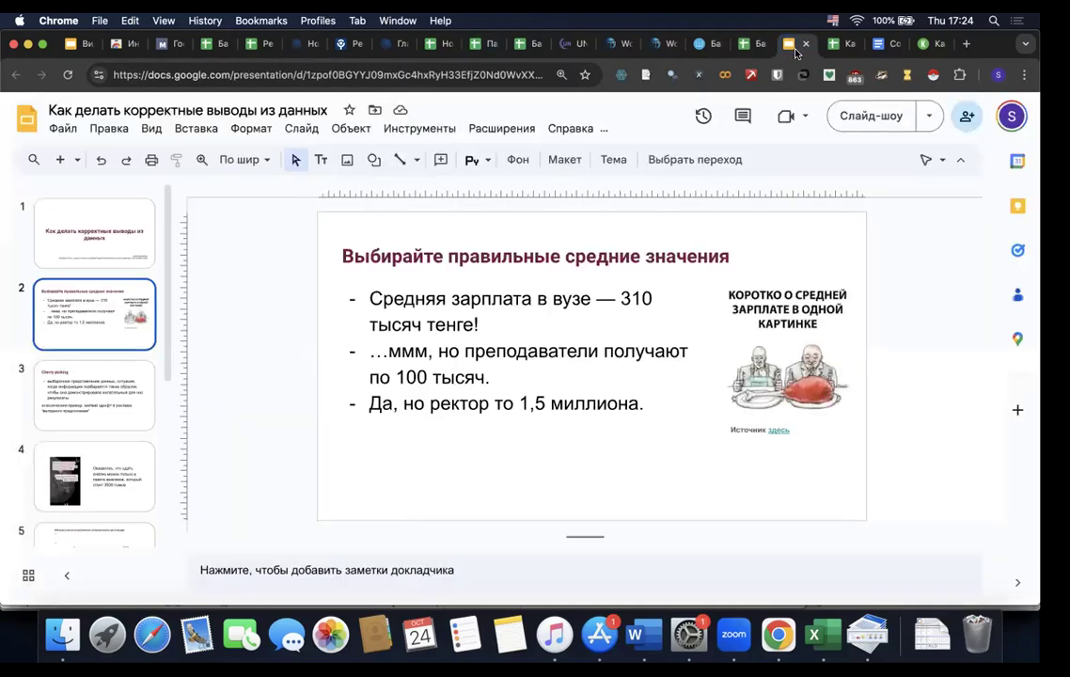
pyautogui.click(72, 47)
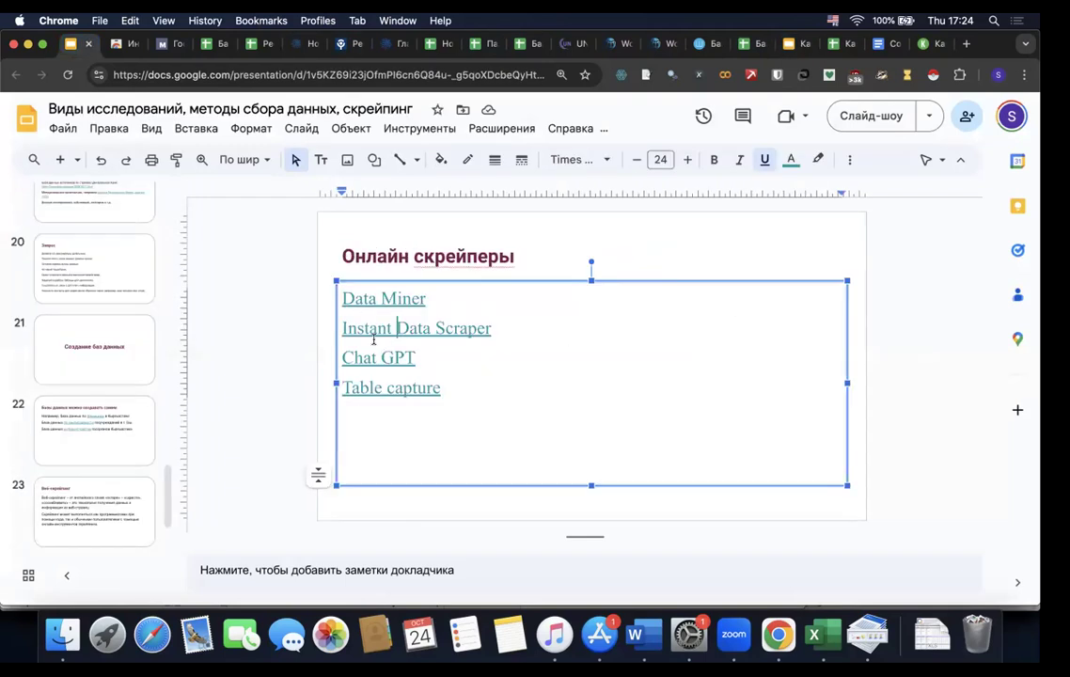
pyautogui.click(369, 298)
pyautogui.click(432, 332)
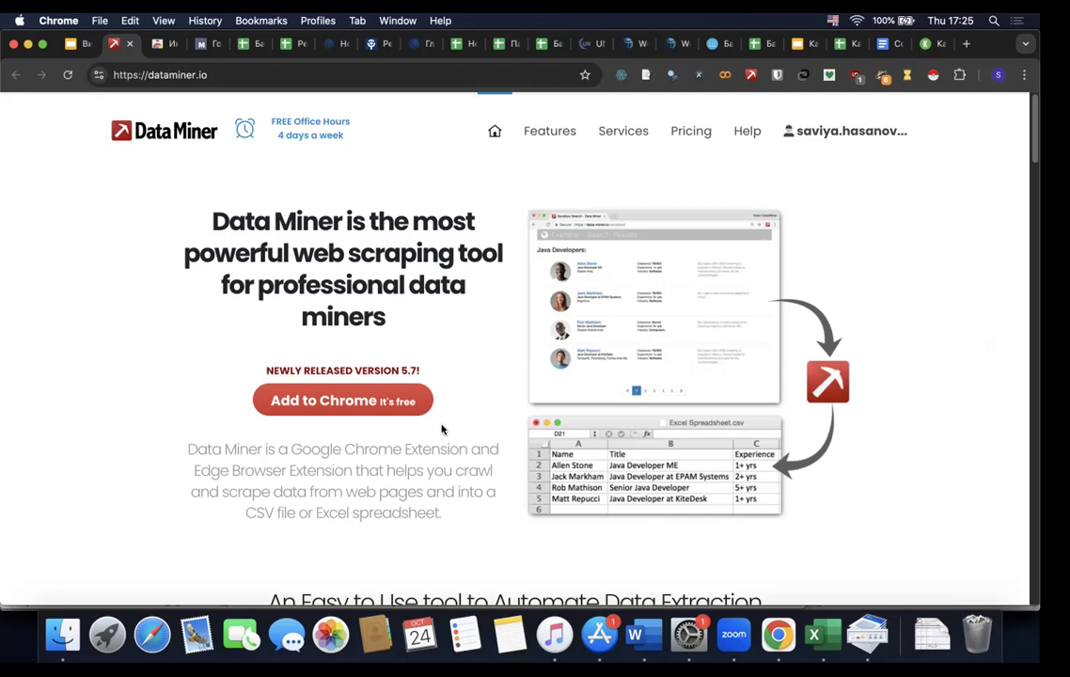
# - Open ChatGPT from the "Онлайн скрейперы" slide and search its custom GPTs for "scraper"
pyautogui.click(79, 45)
pyautogui.click(380, 356)
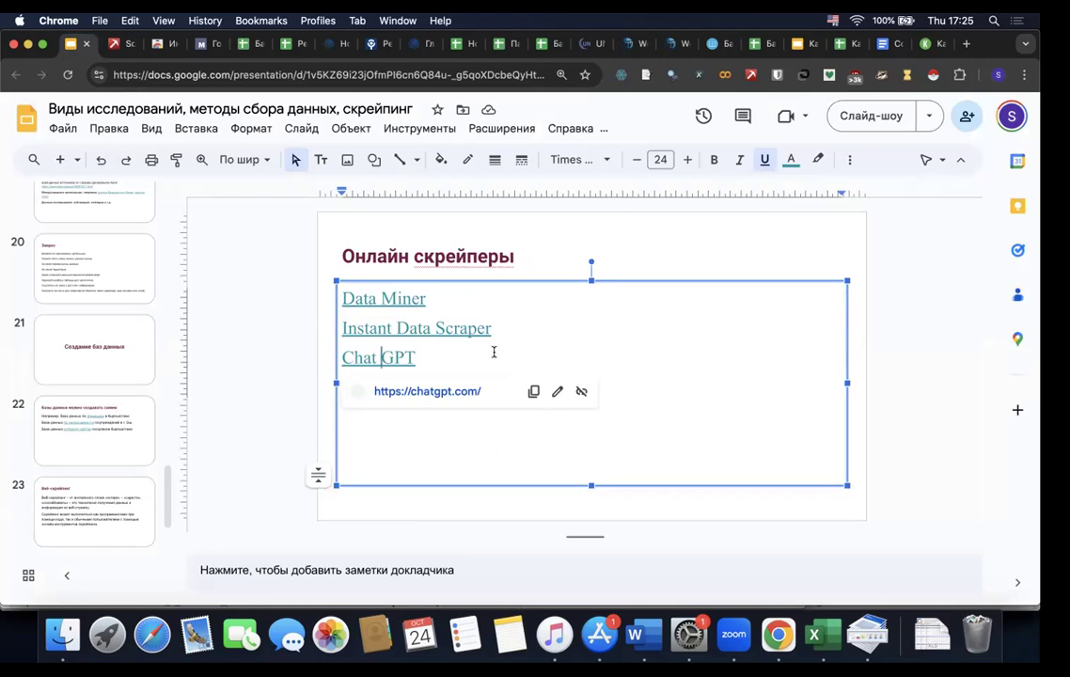
pyautogui.click(461, 391)
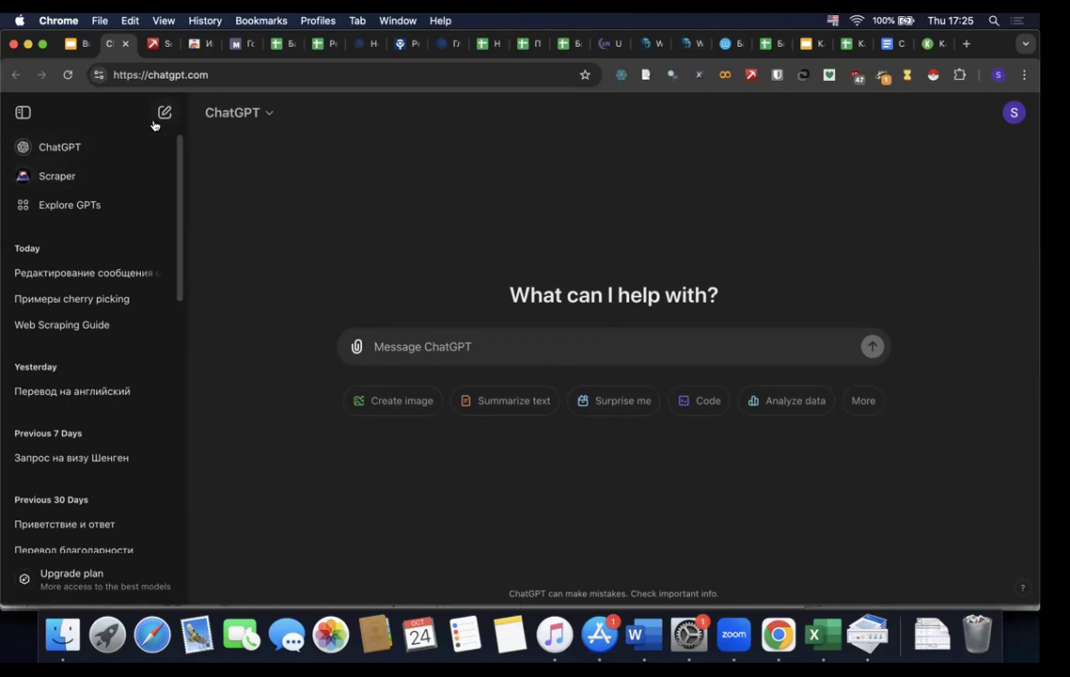
pyautogui.click(56, 204)
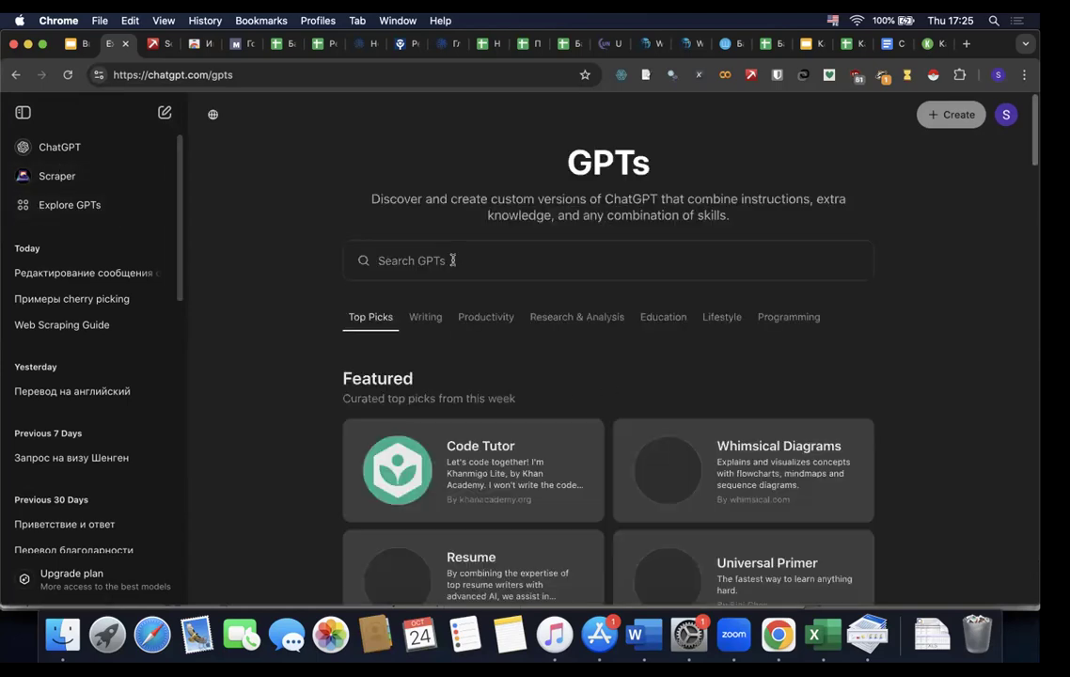
pyautogui.click(438, 262)
pyautogui.write('sc')
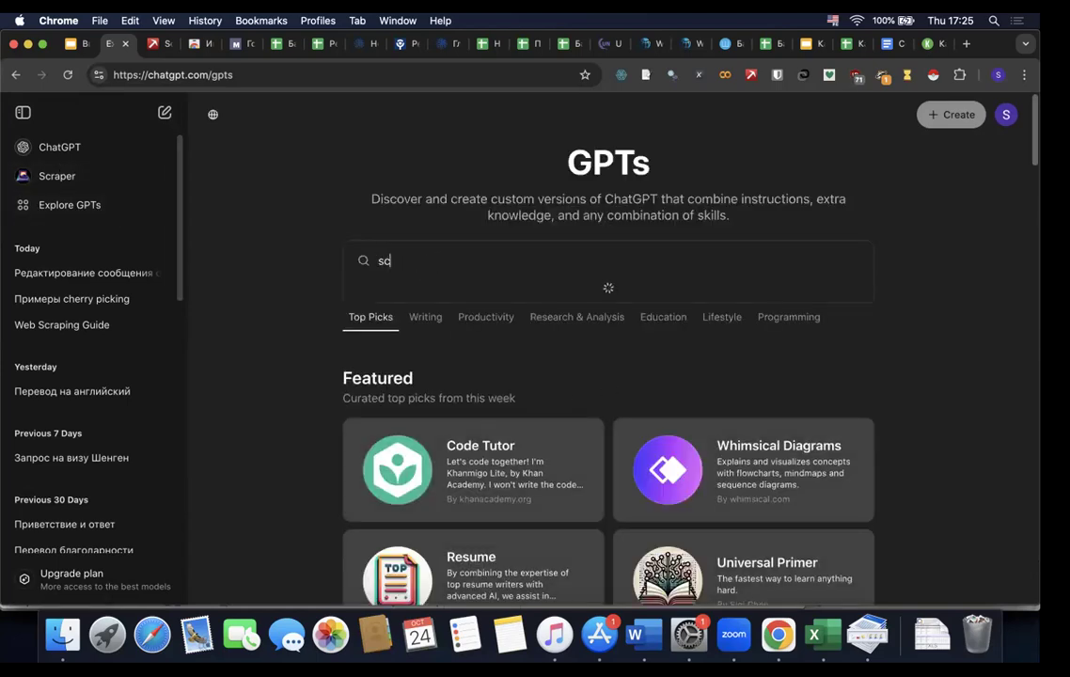
pyautogui.write('raper')
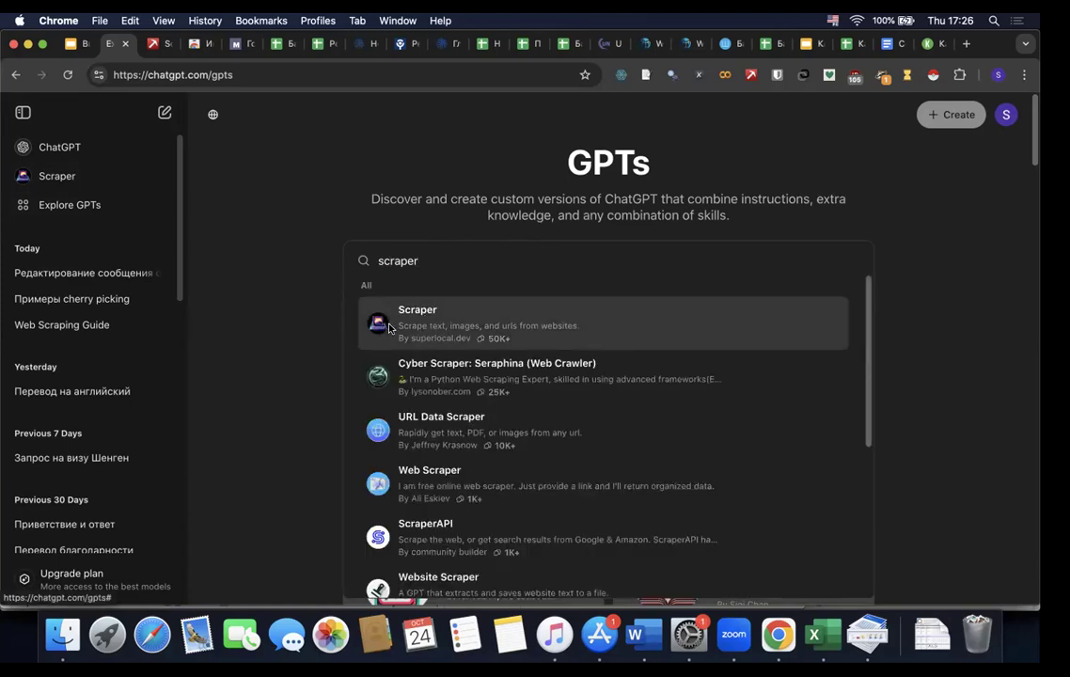
pyautogui.click(339, 255)
# - Open the Scraper GPT and begin its message with "scrape 1 page of news from:"
pyautogui.click(62, 175)
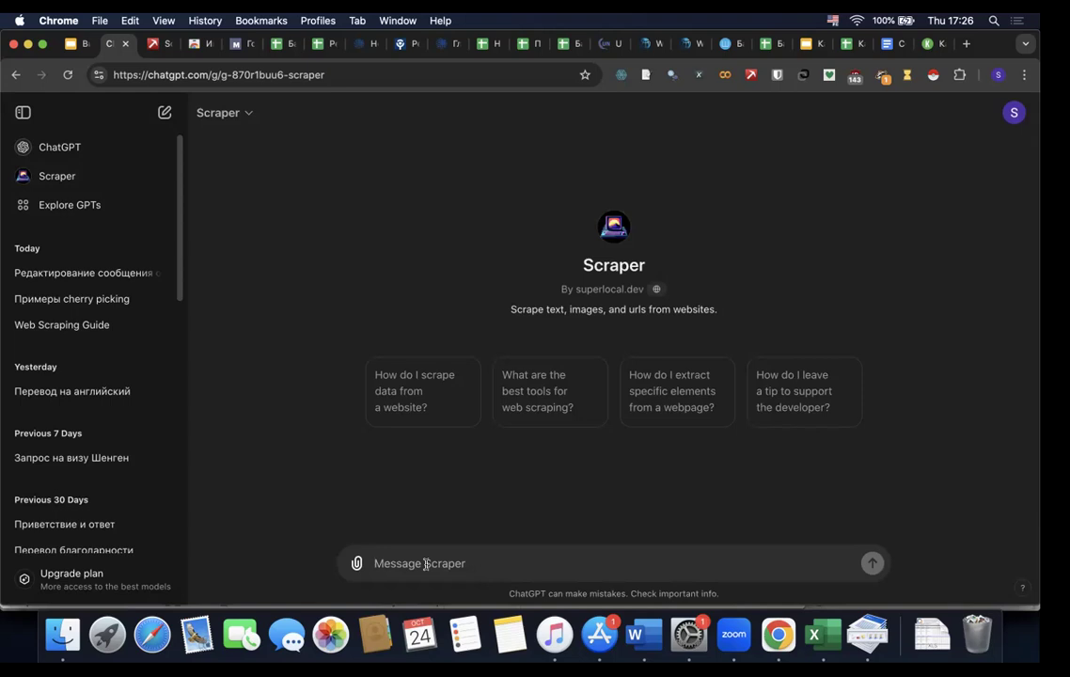
pyautogui.write('scra')
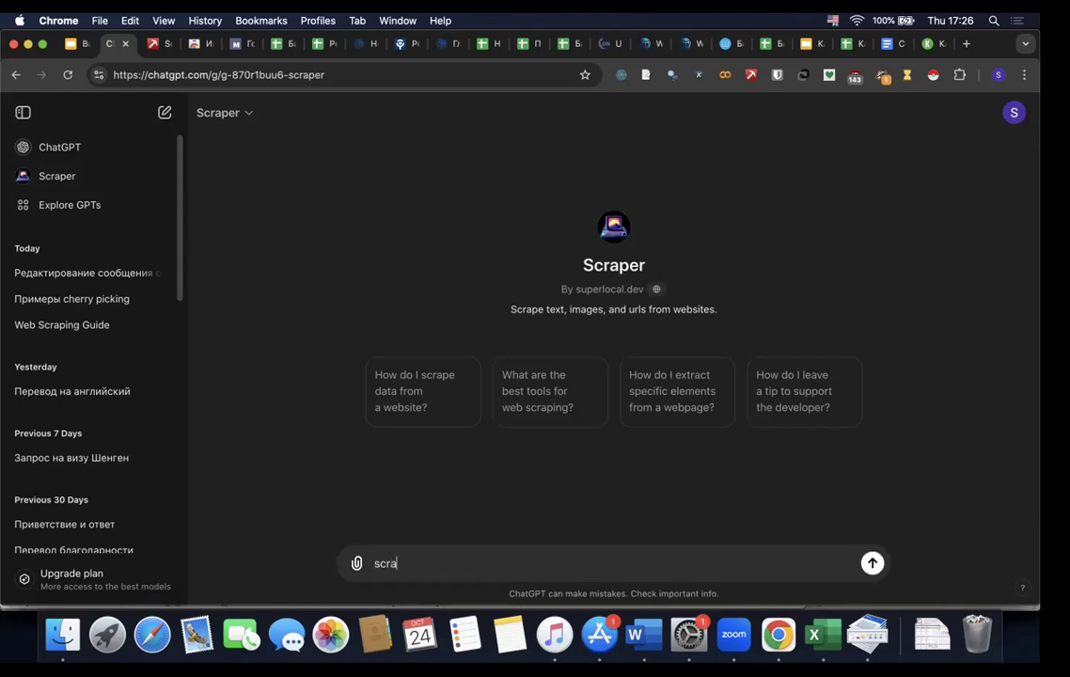
pyautogui.write('page of news froom:')
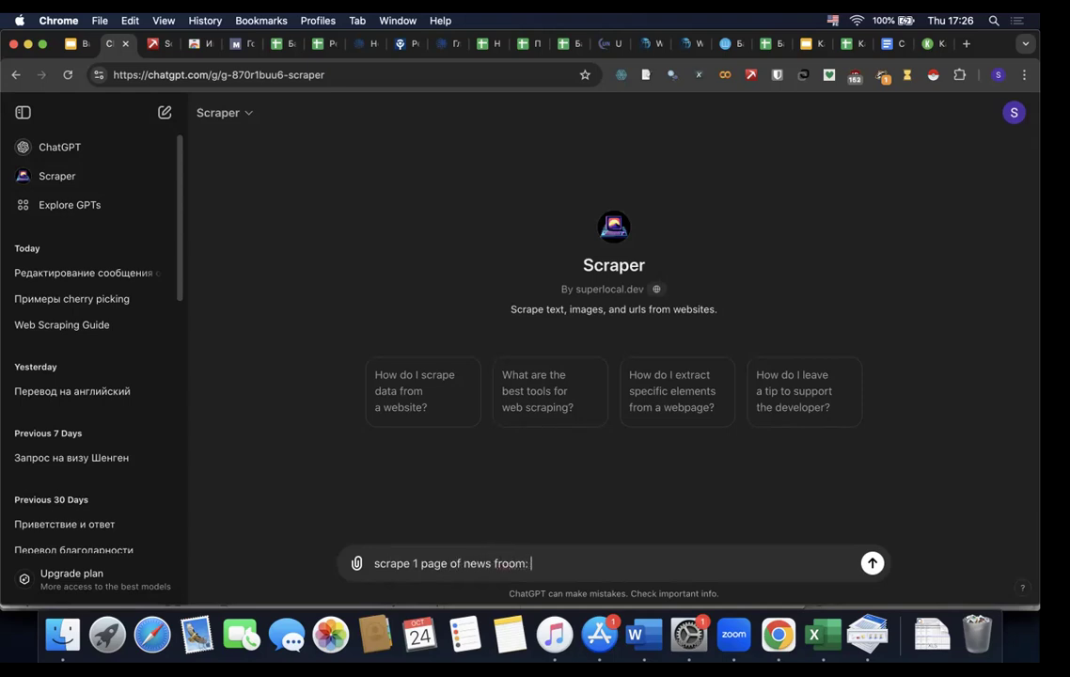
pyautogui.click(509, 562)
pyautogui.press('BackSpace')
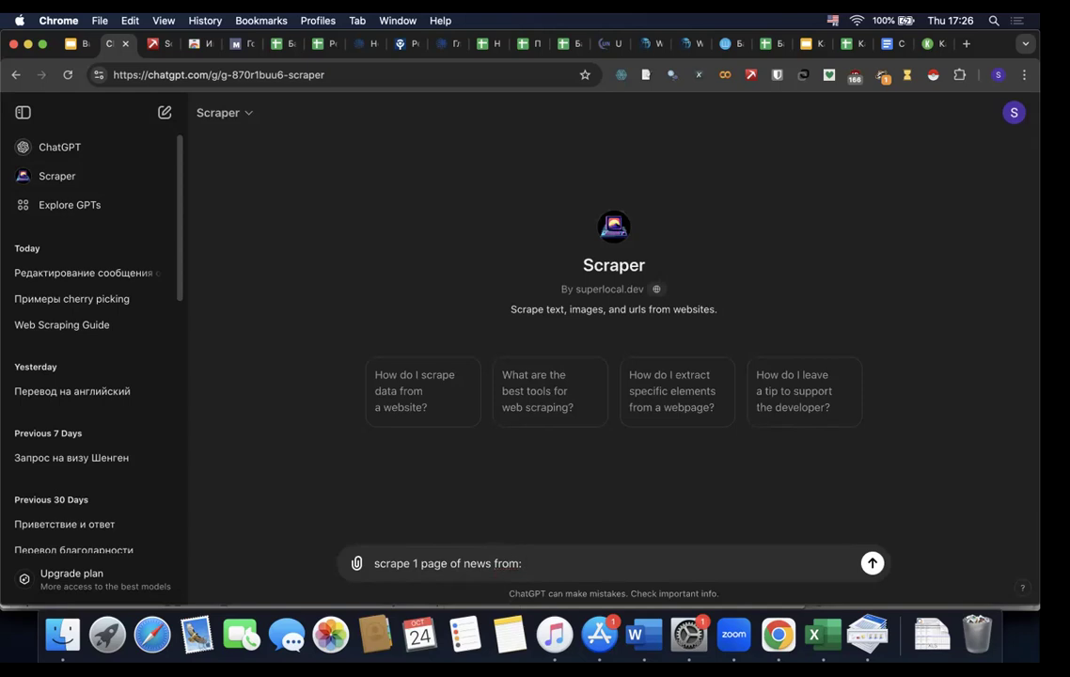
# - Copy the address of the kaktus.media news page for 24 October 2024 and add it to the Scraper message
pyautogui.click(929, 47)
pyautogui.press('super+l')
pyautogui.press('super+c')
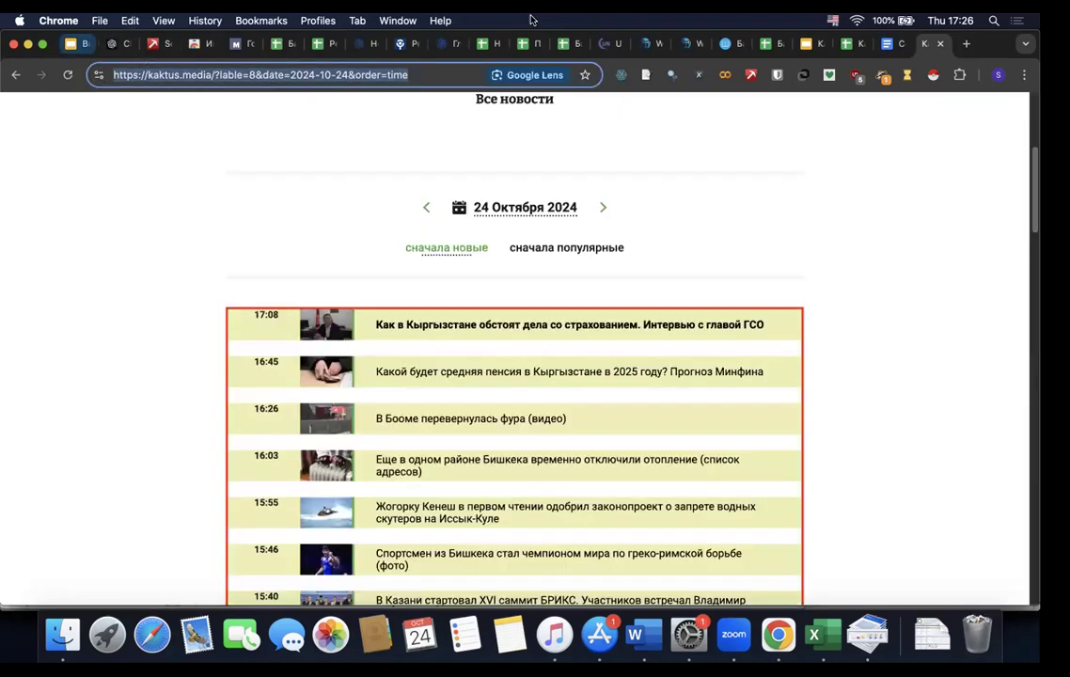
pyautogui.click(112, 43)
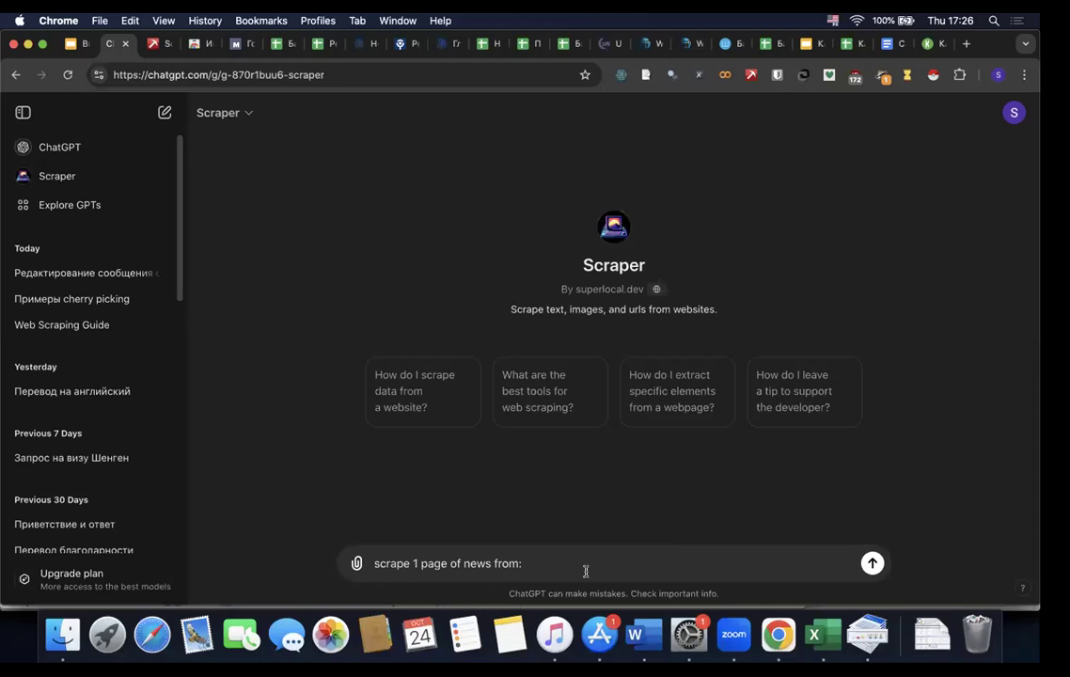
pyautogui.press('super+v')
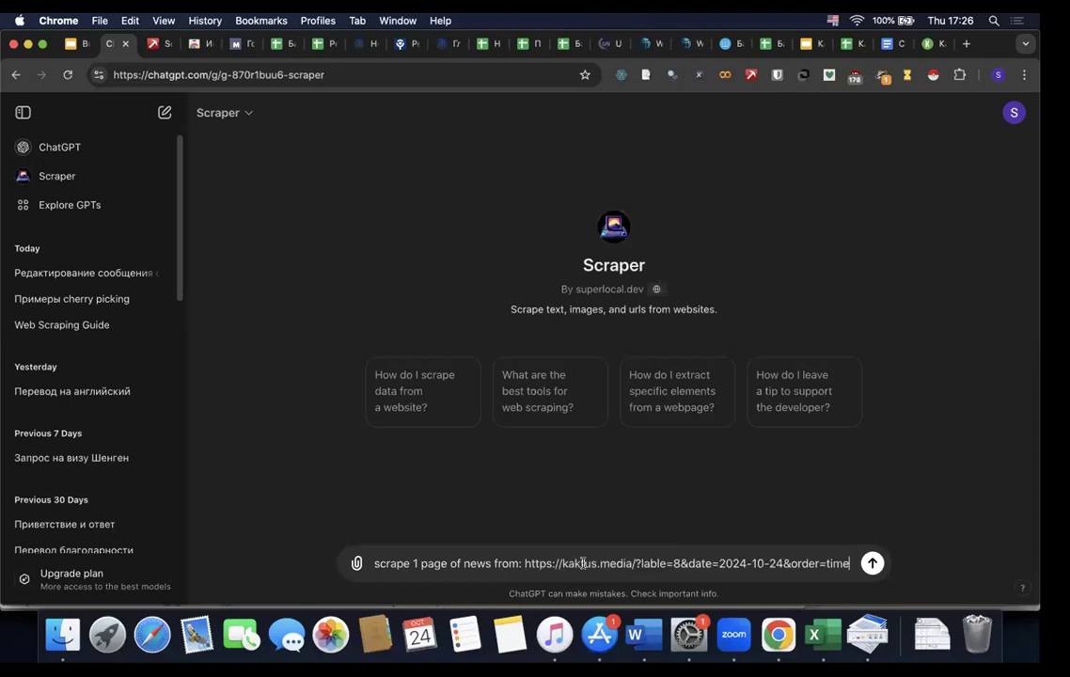
# - Send the scraping request, allow Scraper to talk to scraper.gafo.tech, and review the returned headlines
pyautogui.click(878, 565)
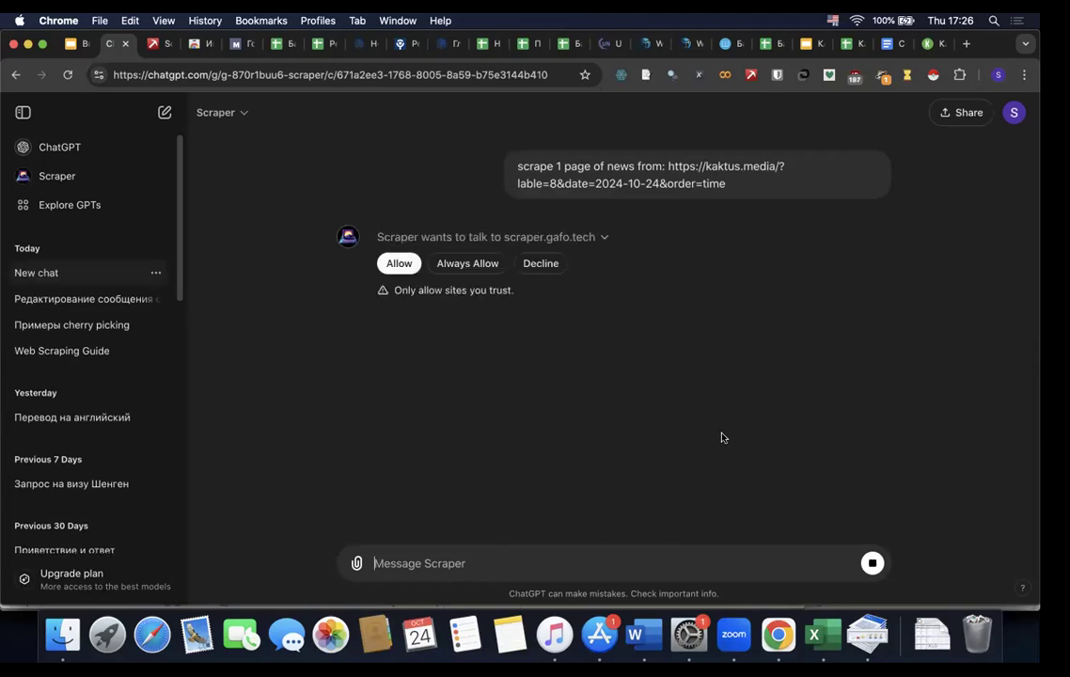
pyautogui.click(399, 263)
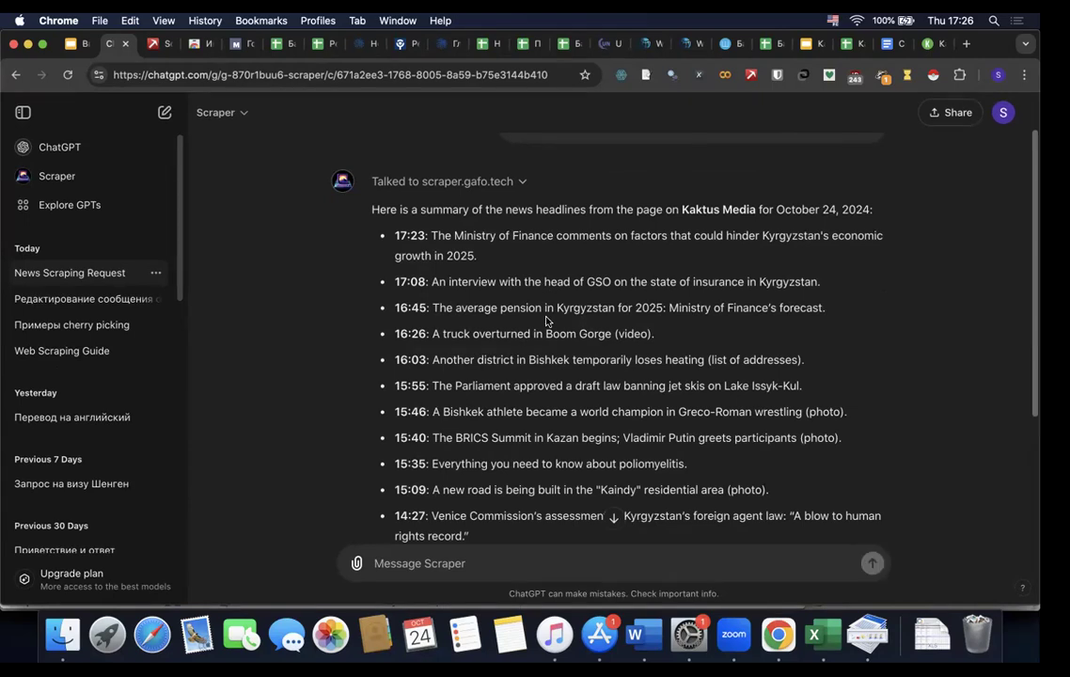
pyautogui.scroll(1, 545, 320)
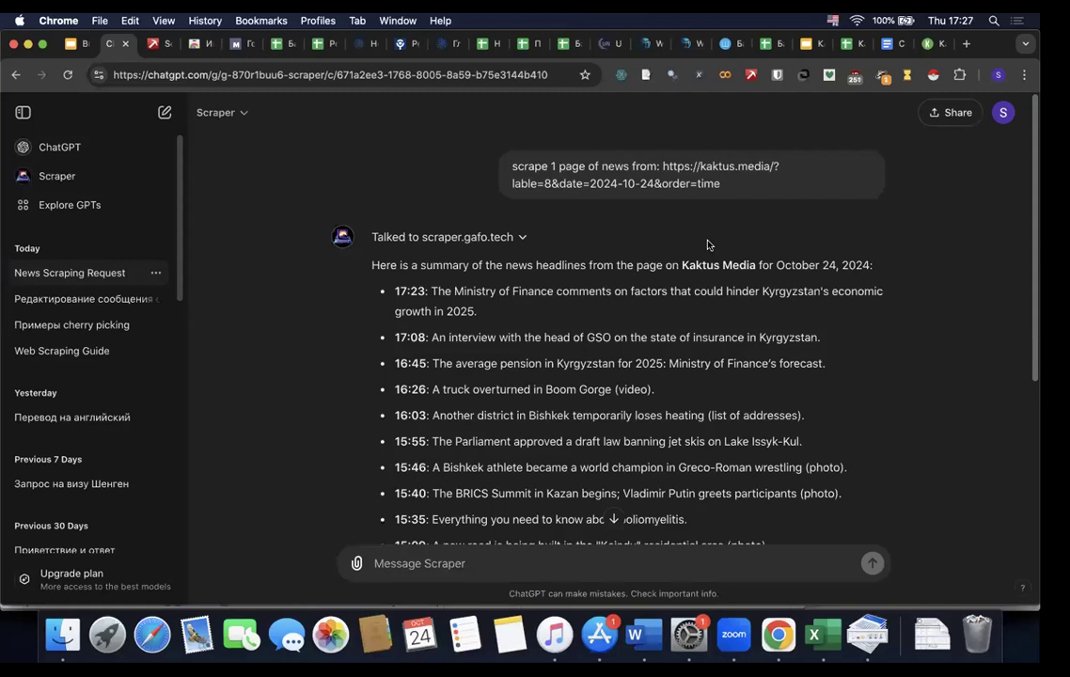
pyautogui.scroll(-5, 708, 245)
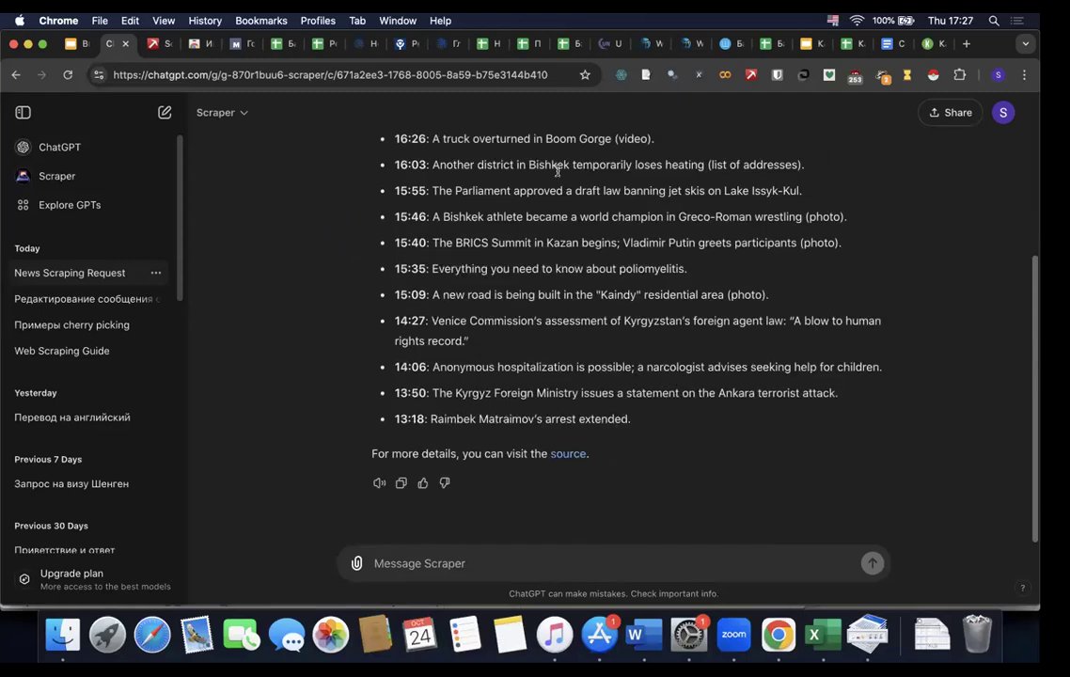
pyautogui.scroll(5, 717, 359)
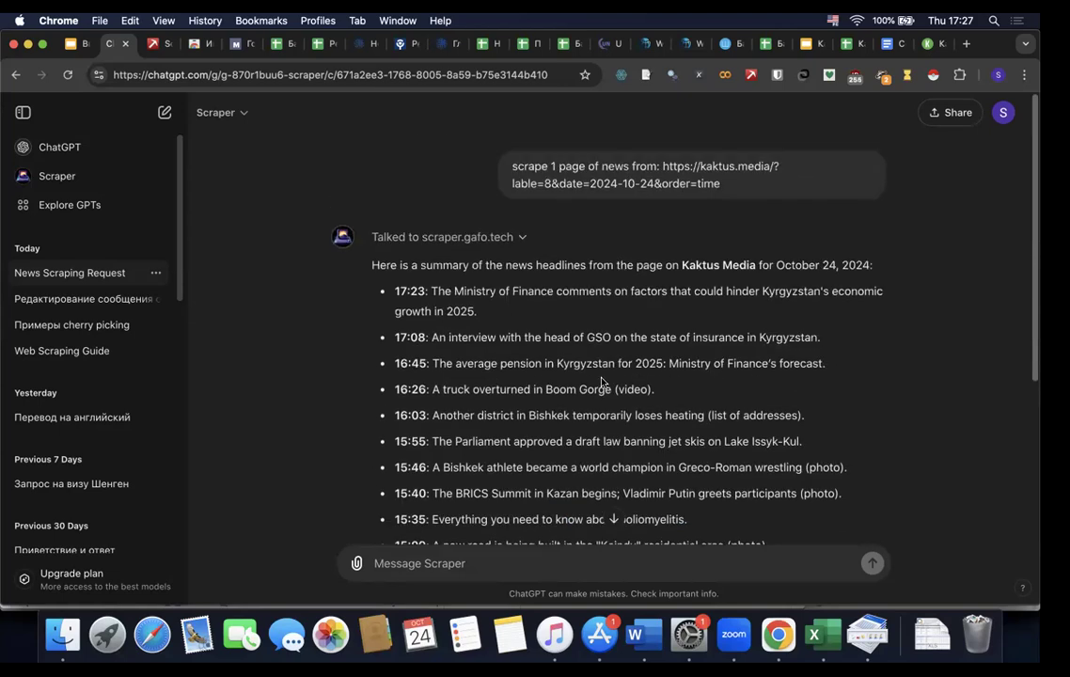
# - Return to the "Онлайн скрейперы" slide and open the linked Chrome Web Store page for Table capture
pyautogui.click(72, 49)
pyautogui.moveTo(389, 387)
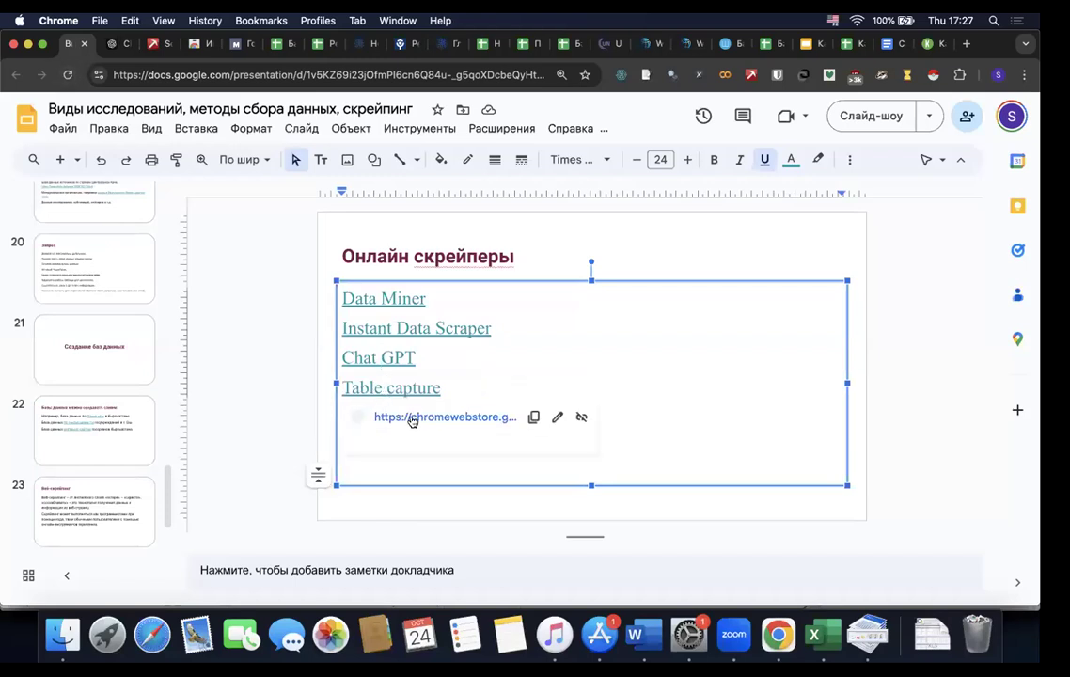
pyautogui.click(411, 416)
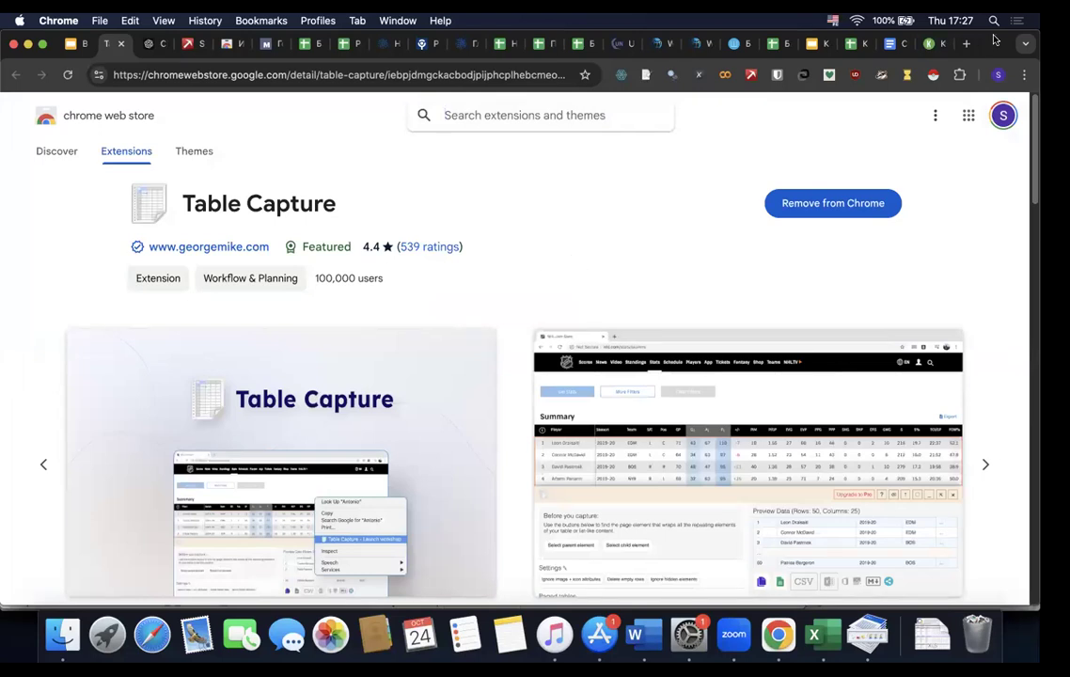
# - Look up "ввп" in a new browser tab and open the Russian Wikipedia article "Список стран по ВВП (ППС) на душу населения"
pyautogui.press('cmd+t')
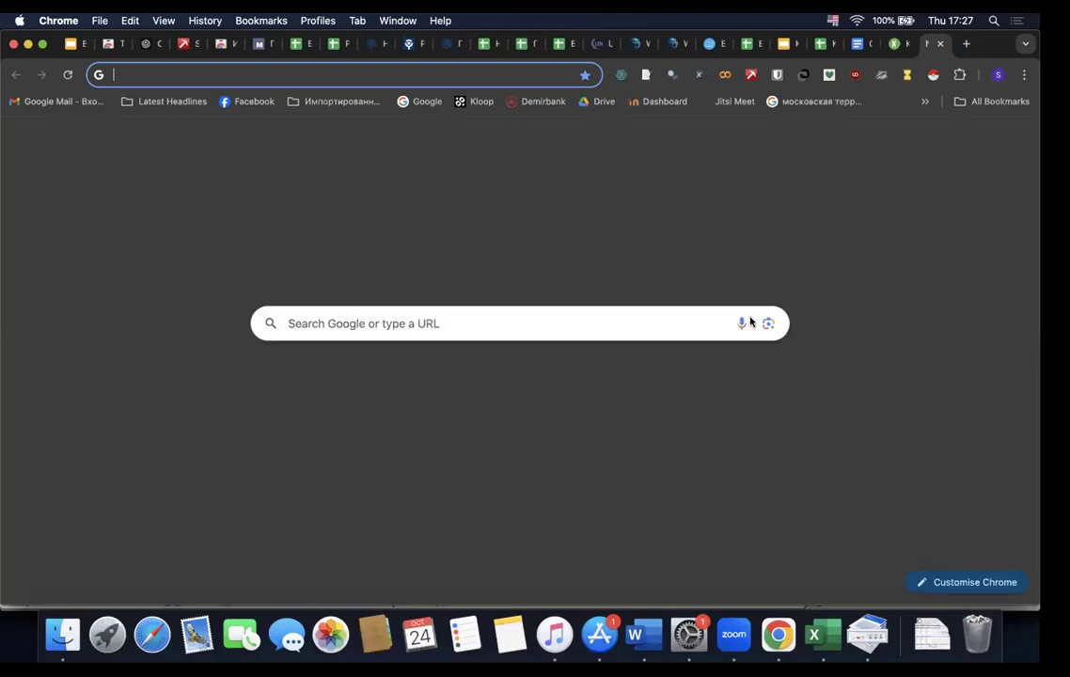
pyautogui.write('ocg')
pyautogui.press('BackSpace')
pyautogui.press('BackSpace')
pyautogui.press('BackSpace')
pyautogui.write('ввп')
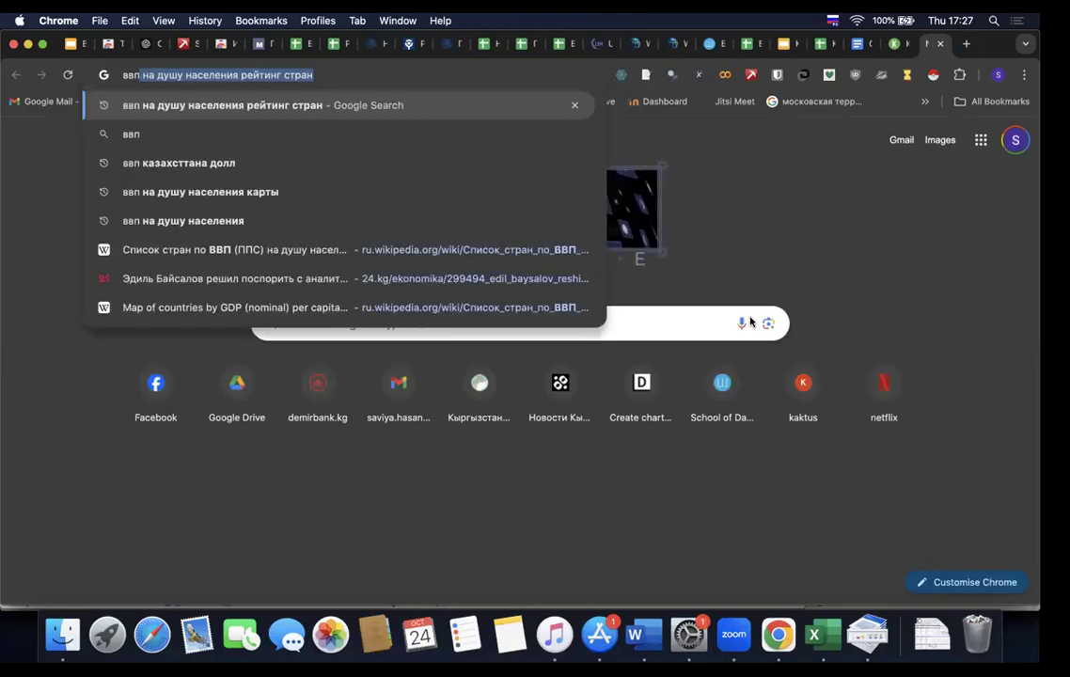
pyautogui.press('Return')
pyautogui.click(255, 249)
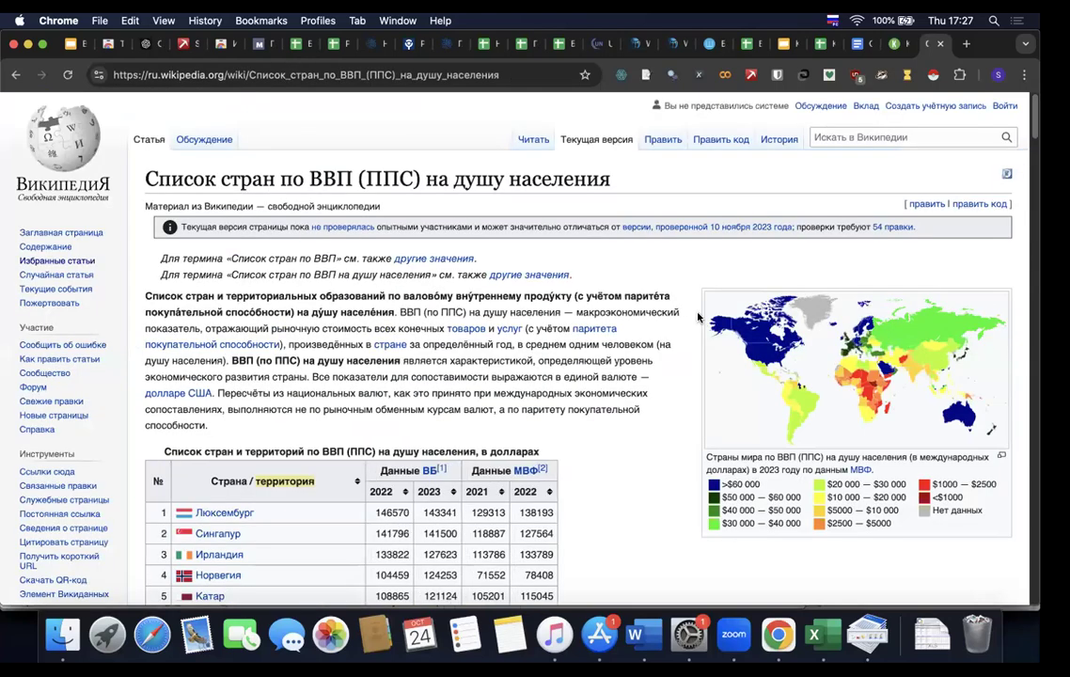
# - Examine the full length of the article's table of countries by GDP per capita and return to its header
pyautogui.scroll(-7, 587, 371)
pyautogui.scroll(-20, 395, 388)
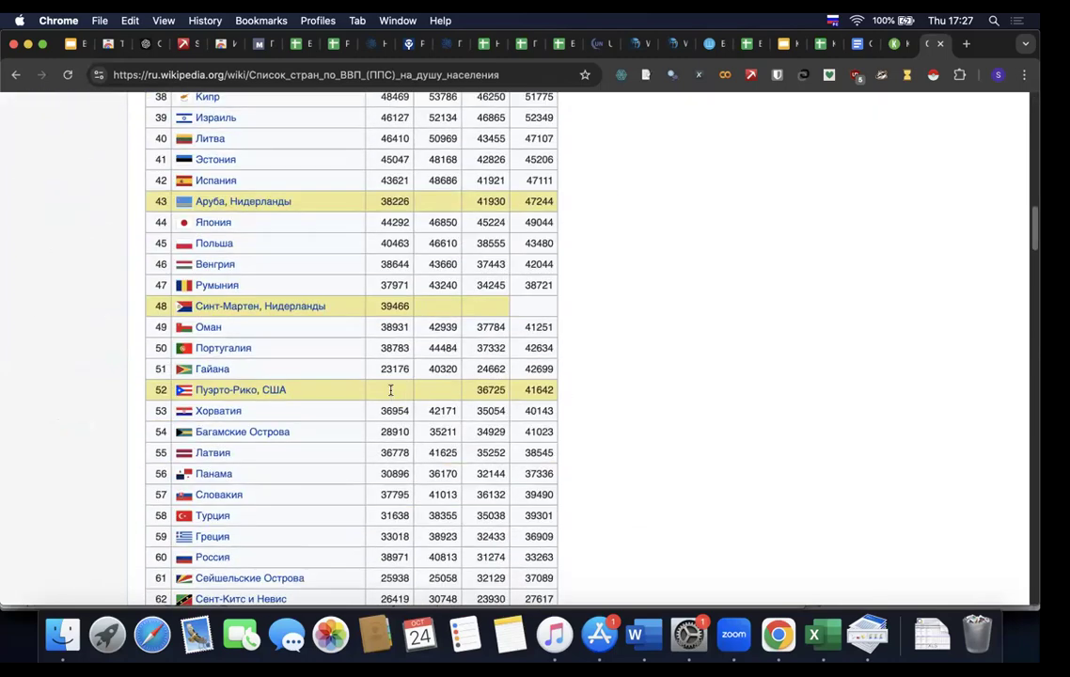
pyautogui.scroll(-20, 395, 395)
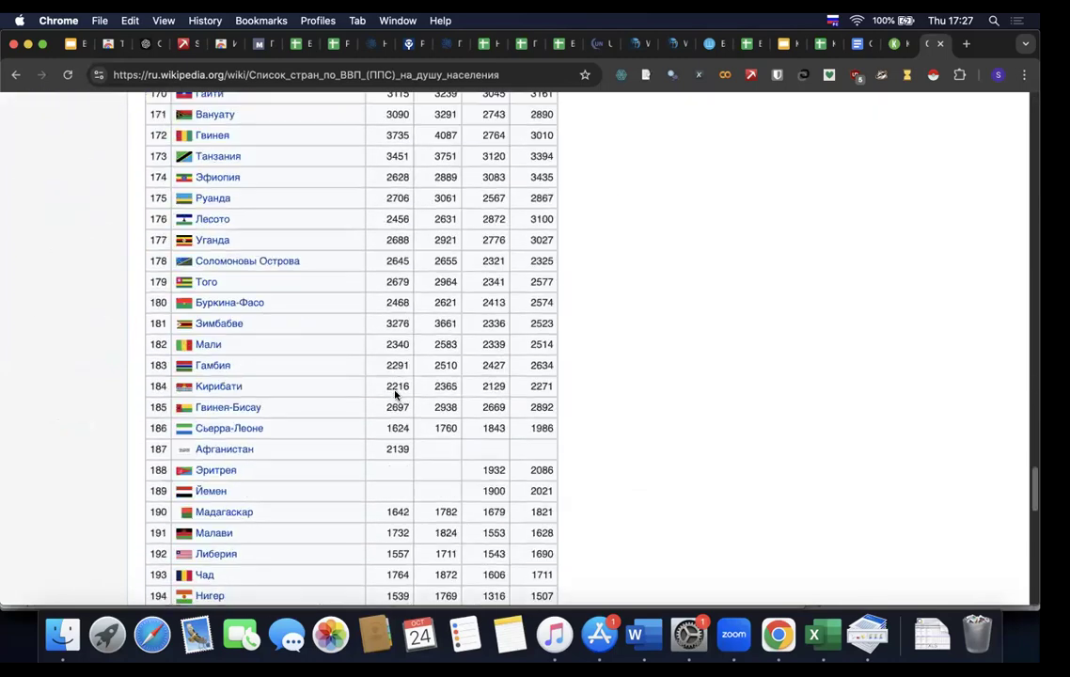
pyautogui.scroll(15, 871, 462)
pyautogui.scroll(1, 871, 463)
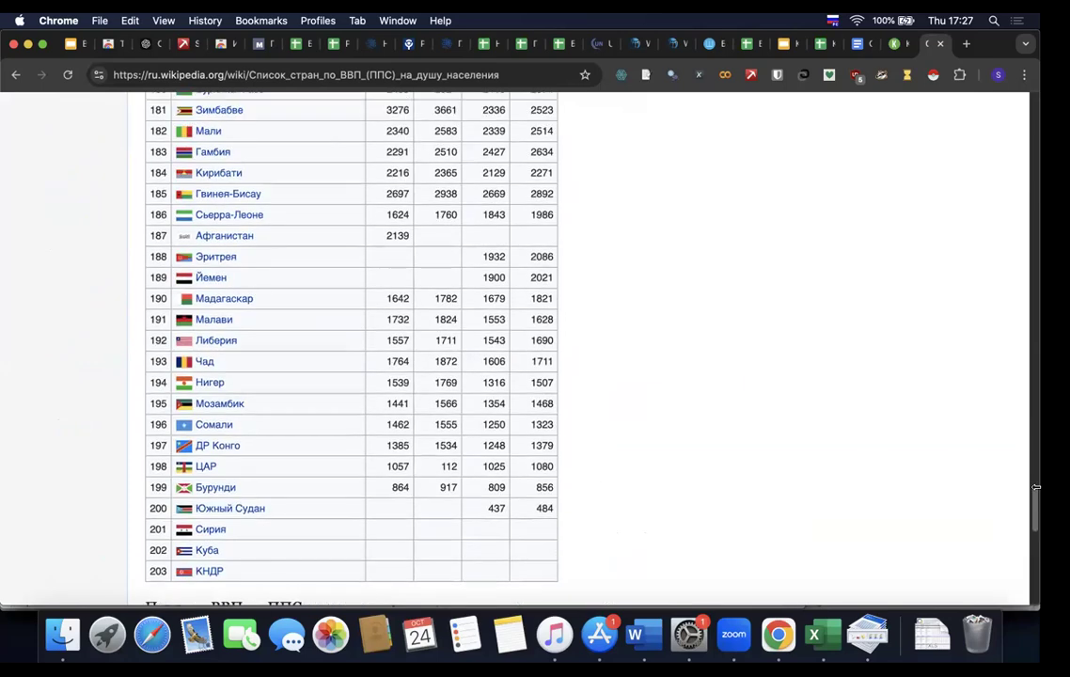
pyautogui.moveTo(1034, 496); pyautogui.dragTo(1017, 196)
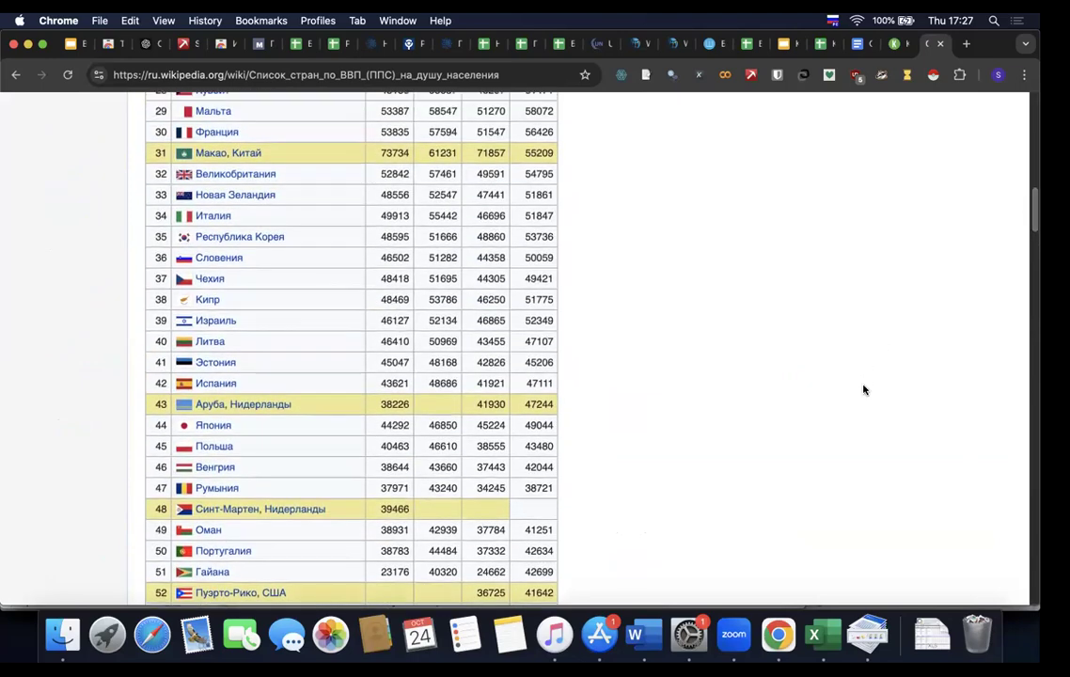
pyautogui.scroll(8, 865, 386)
pyautogui.scroll(5, 834, 403)
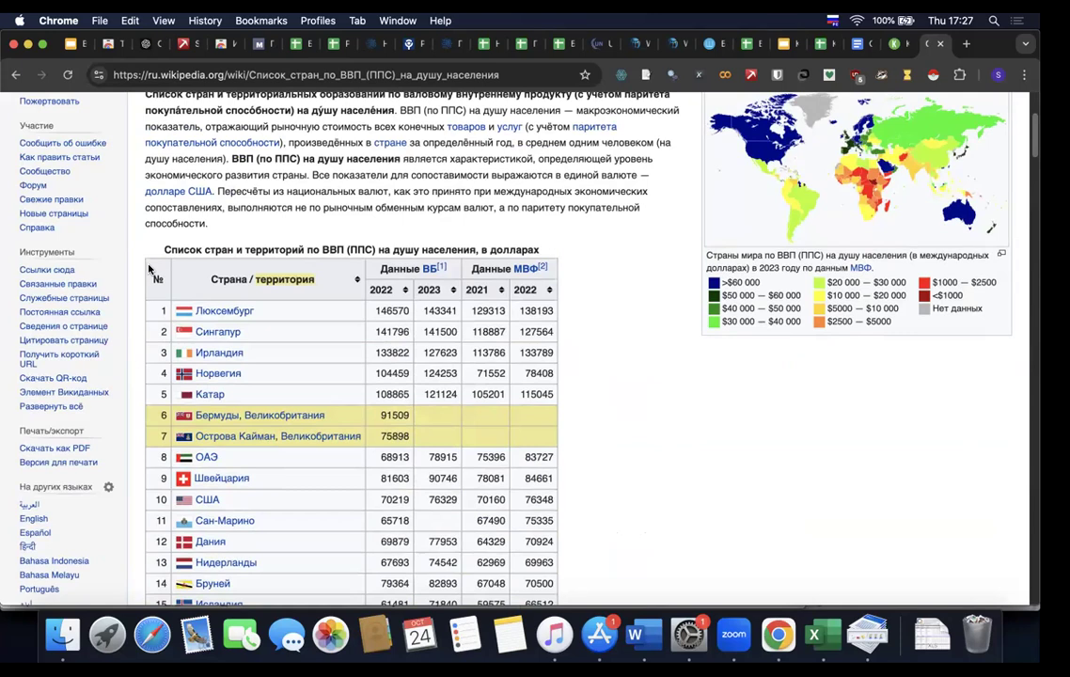
# - Select the table's header and first rows, launch the Table Capture workshop for the selection, and copy the table data to the clipboard
pyautogui.moveTo(151, 271); pyautogui.dragTo(543, 329)
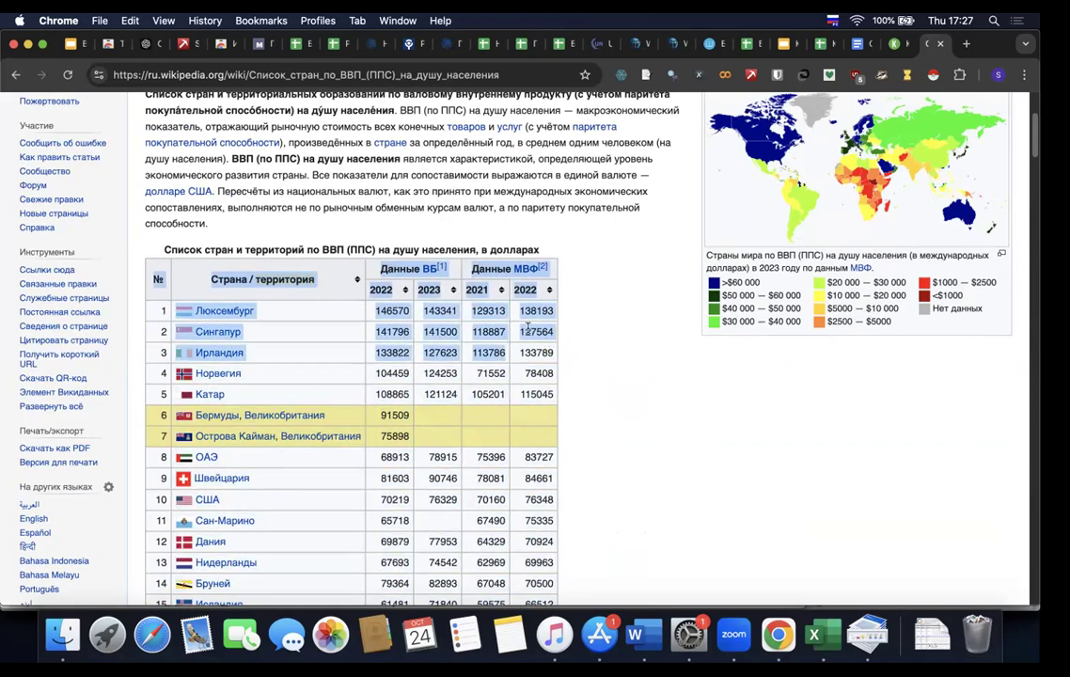
pyautogui.rightClick(533, 330)
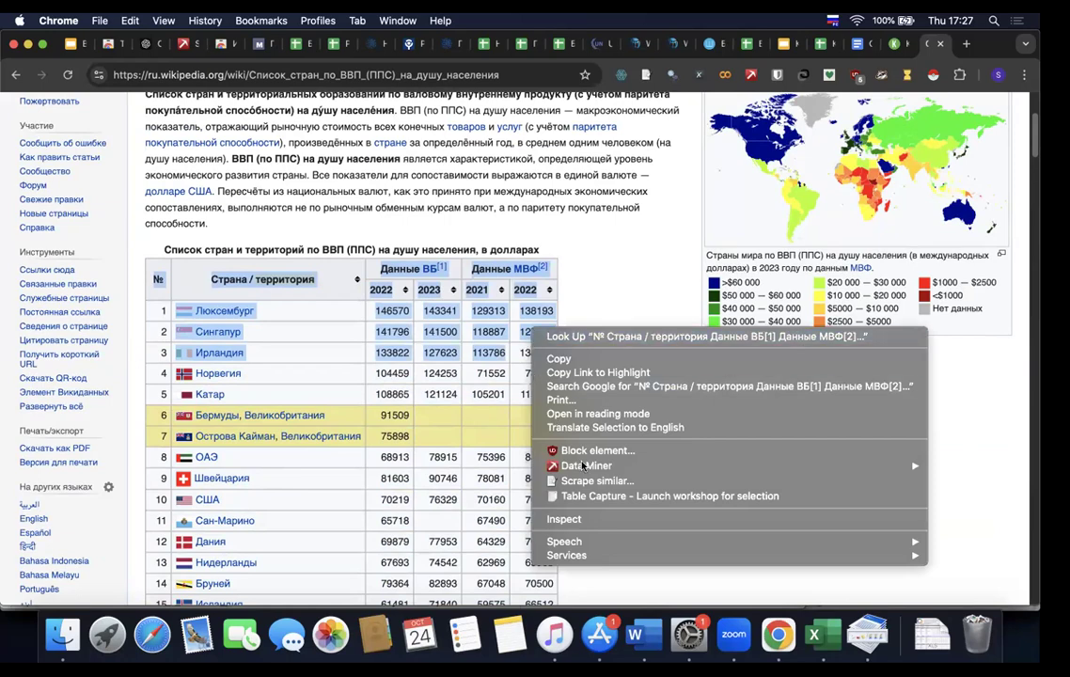
pyautogui.click(621, 497)
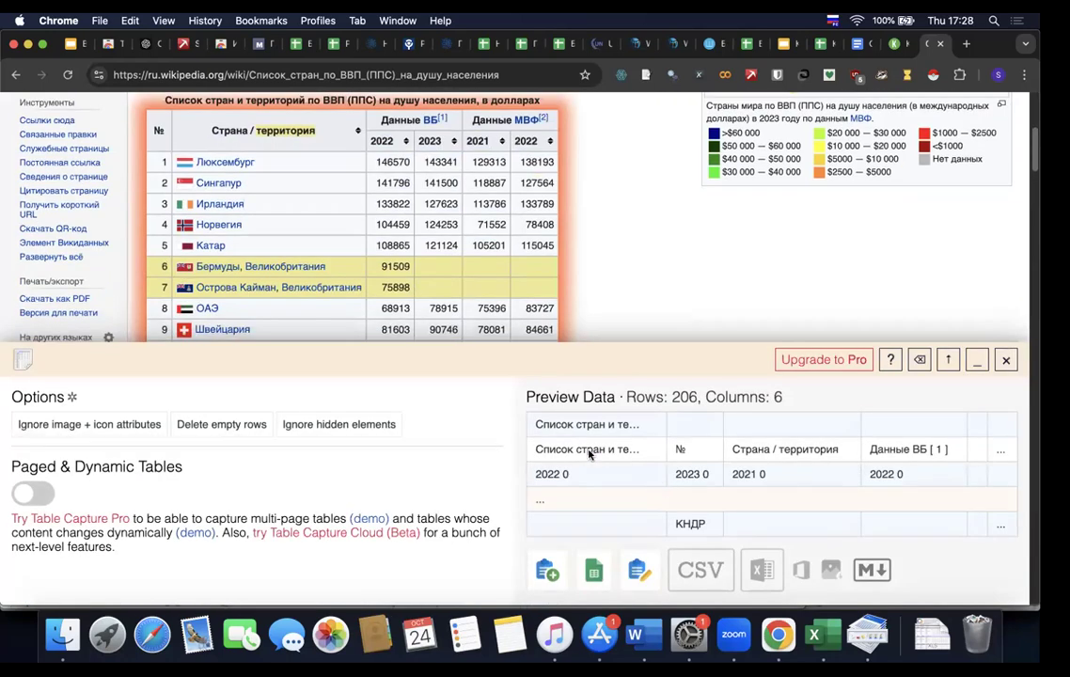
pyautogui.scroll(-5, 694, 476)
pyautogui.scroll(5, 694, 476)
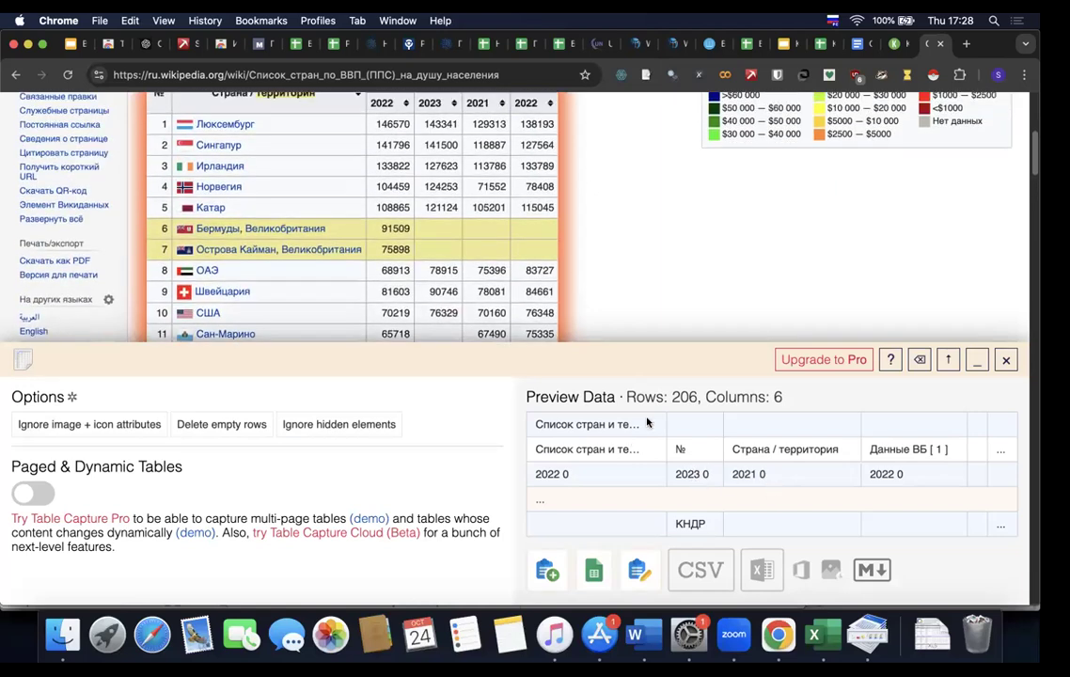
pyautogui.click(550, 572)
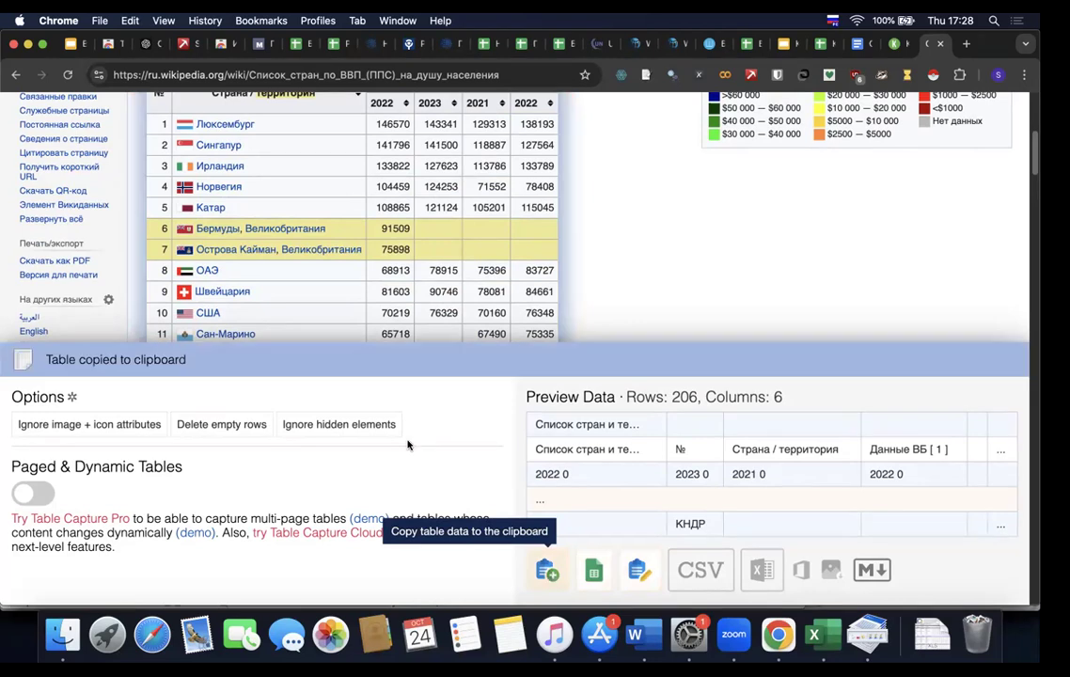
# - Switch to the "Реестр госорганов Tunduk" spreadsheet and create a new blank spreadsheet from it
pyautogui.click(743, 44)
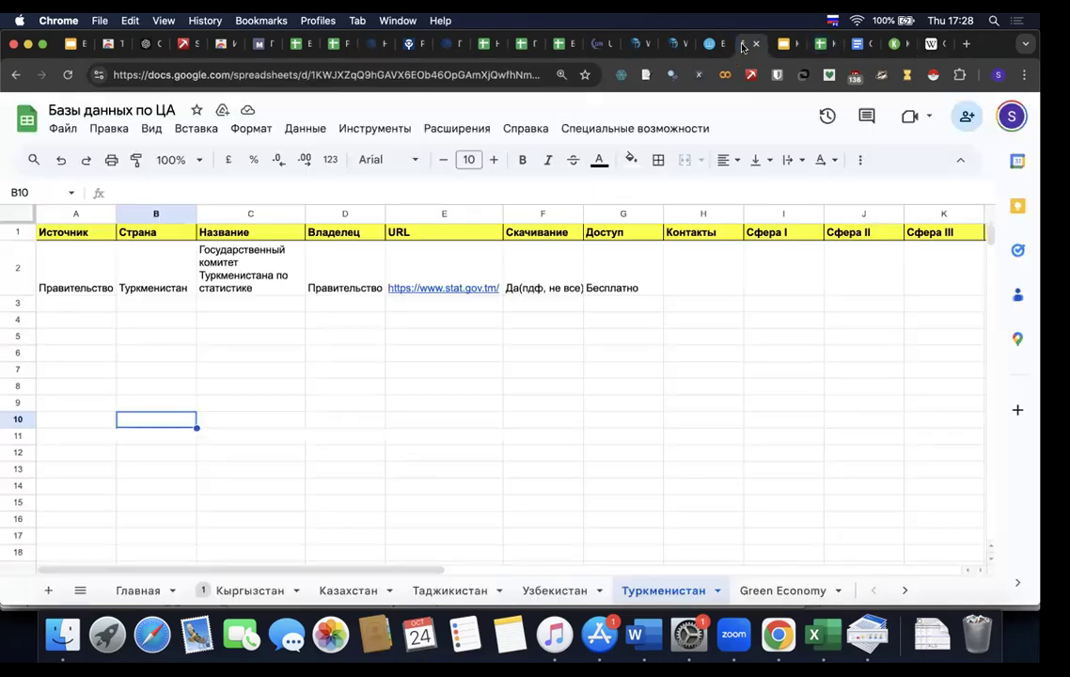
pyautogui.click(297, 45)
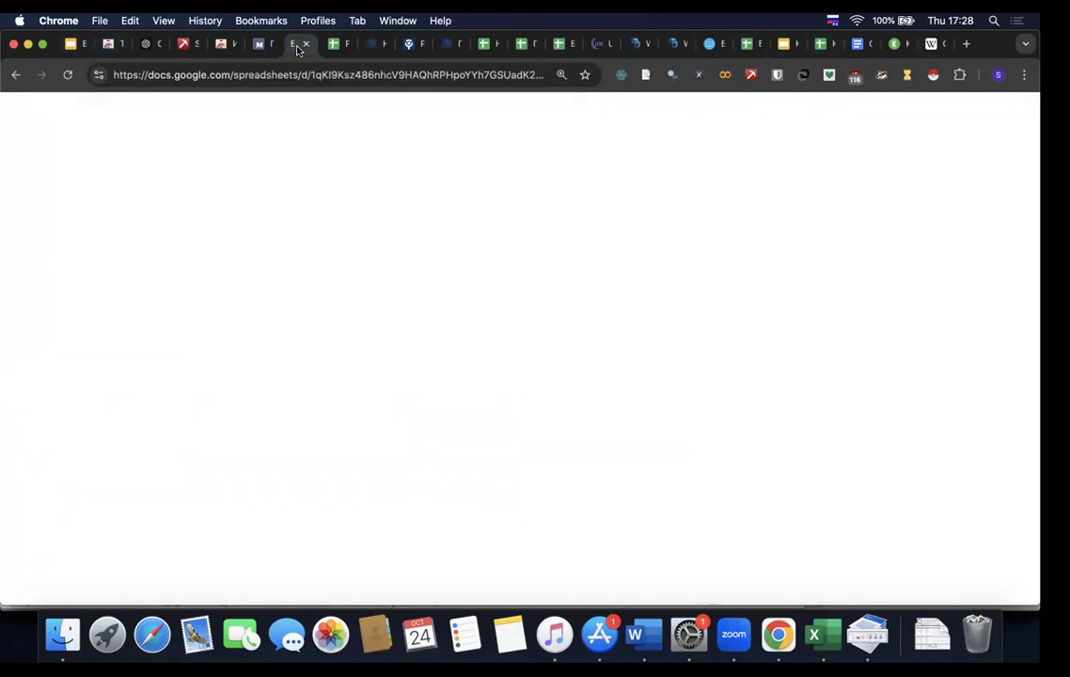
pyautogui.click(331, 45)
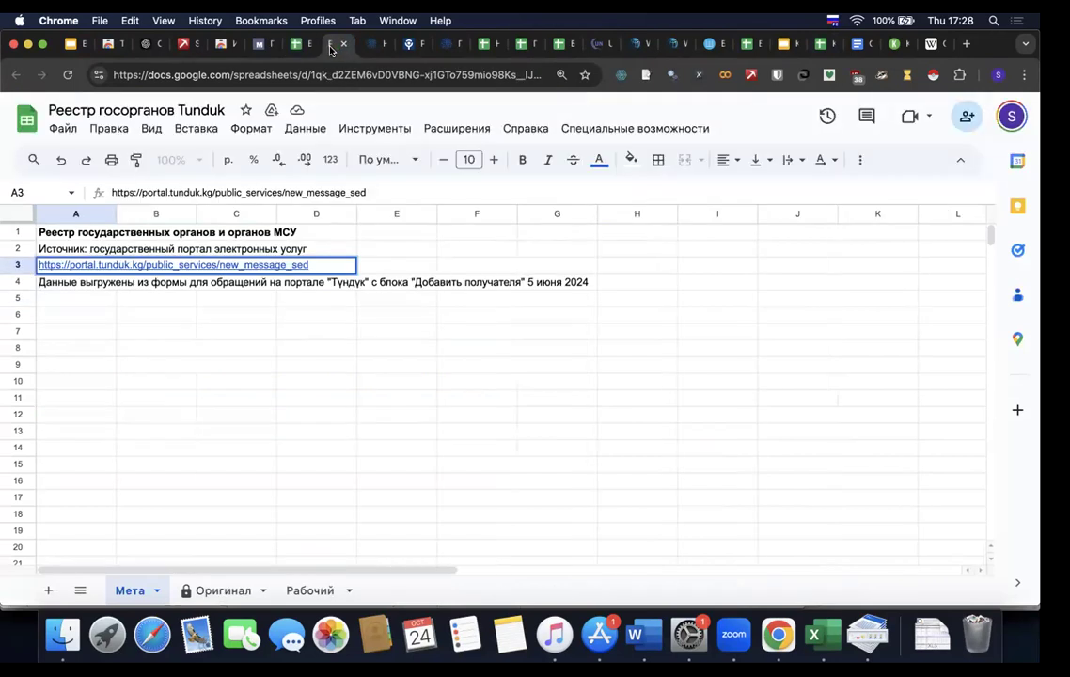
pyautogui.click(75, 381)
pyautogui.click(63, 129)
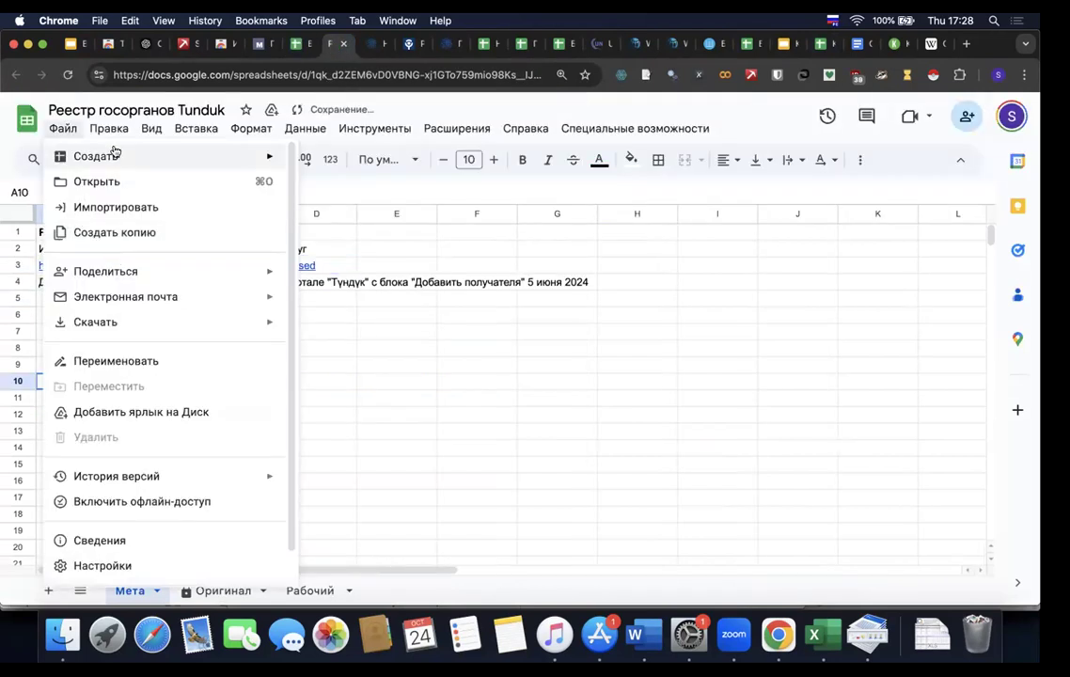
pyautogui.moveTo(113, 155)
pyautogui.click(343, 160)
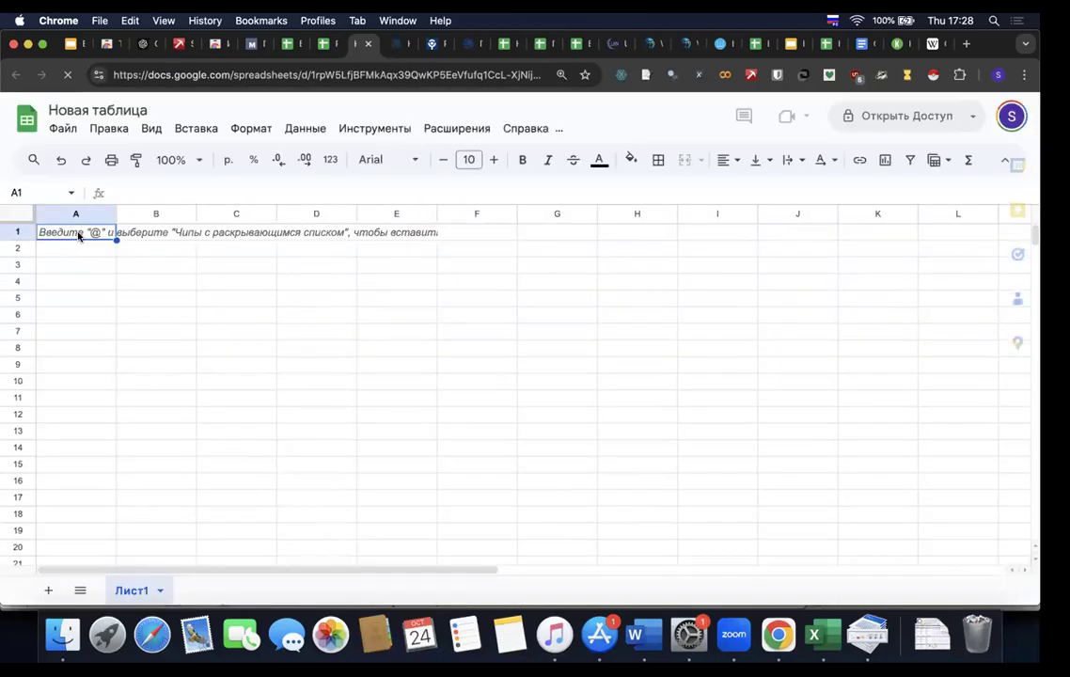
# - Paste the captured GDP table into the new spreadsheet starting at cell A1 and review its rows
pyautogui.press('super+v')
pyautogui.scroll(-20, 477, 341)
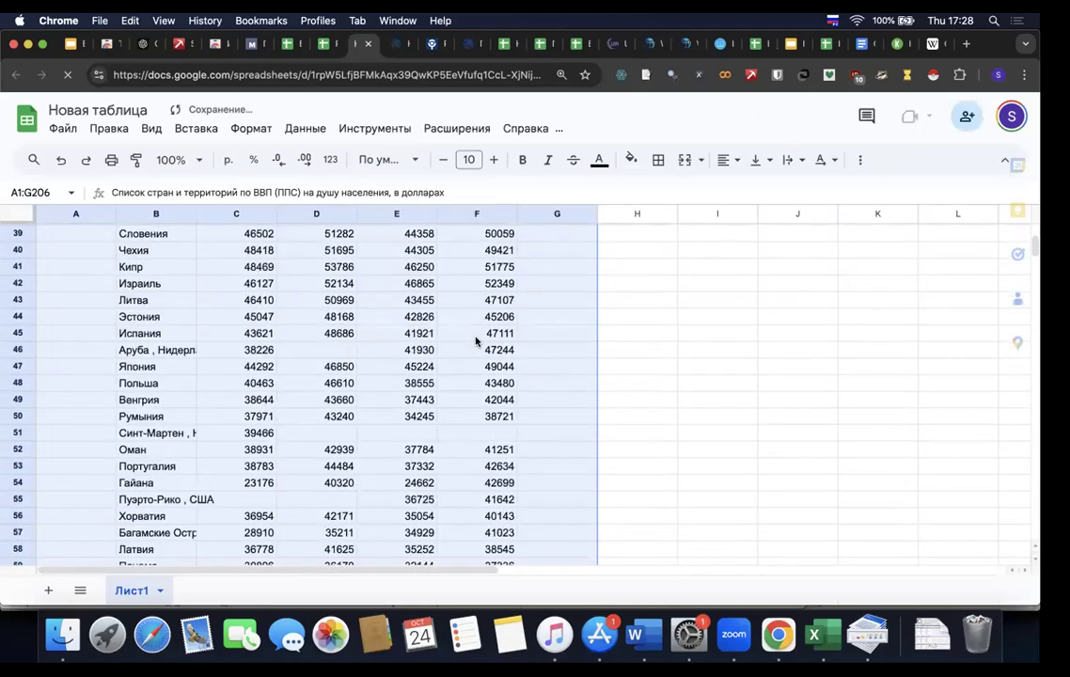
pyautogui.scroll(-20, 476, 341)
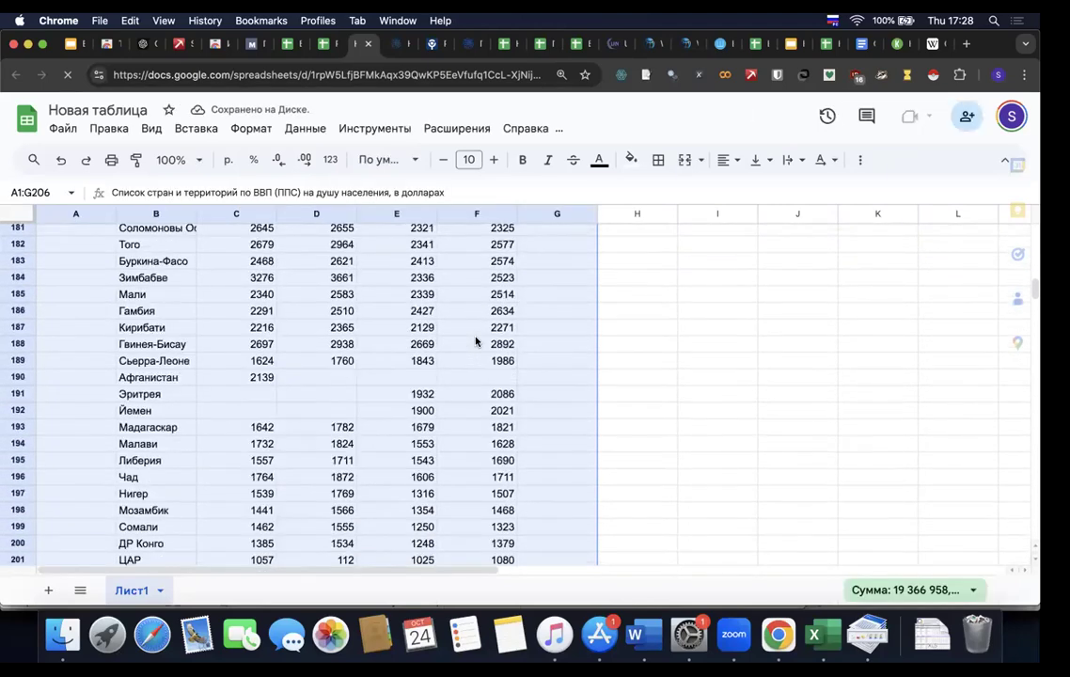
pyautogui.scroll(20, 476, 341)
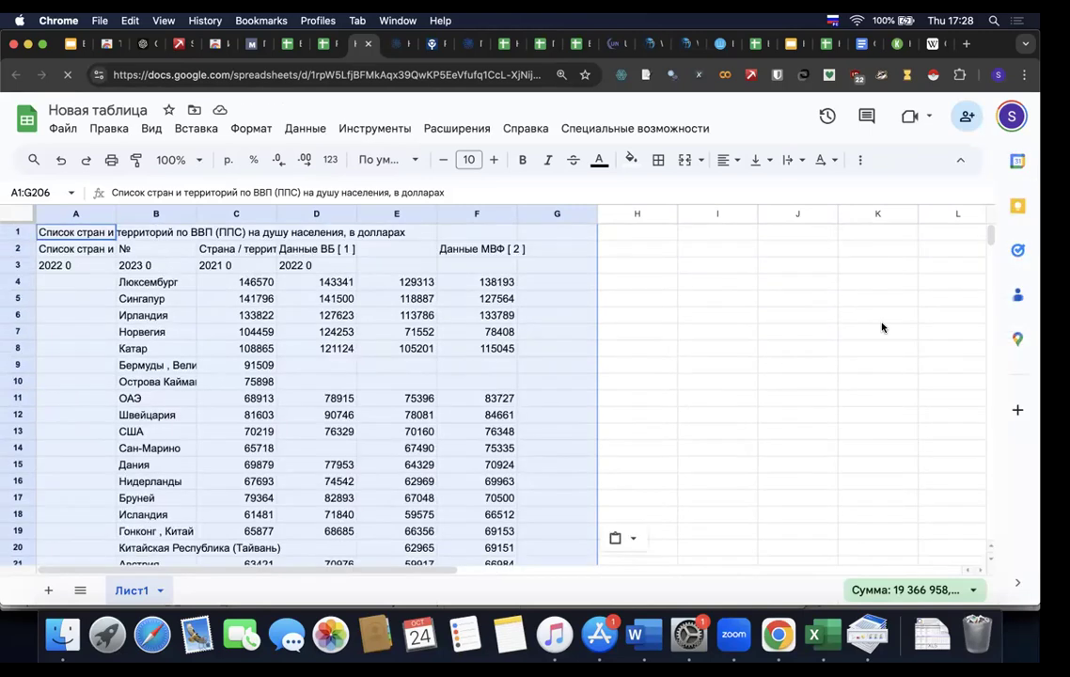
# - Deselect the pasted range and switch to the "Виды исследований, методы сбора данных, скрейпинг" presentation at its online scrapers slide
pyautogui.click(868, 323)
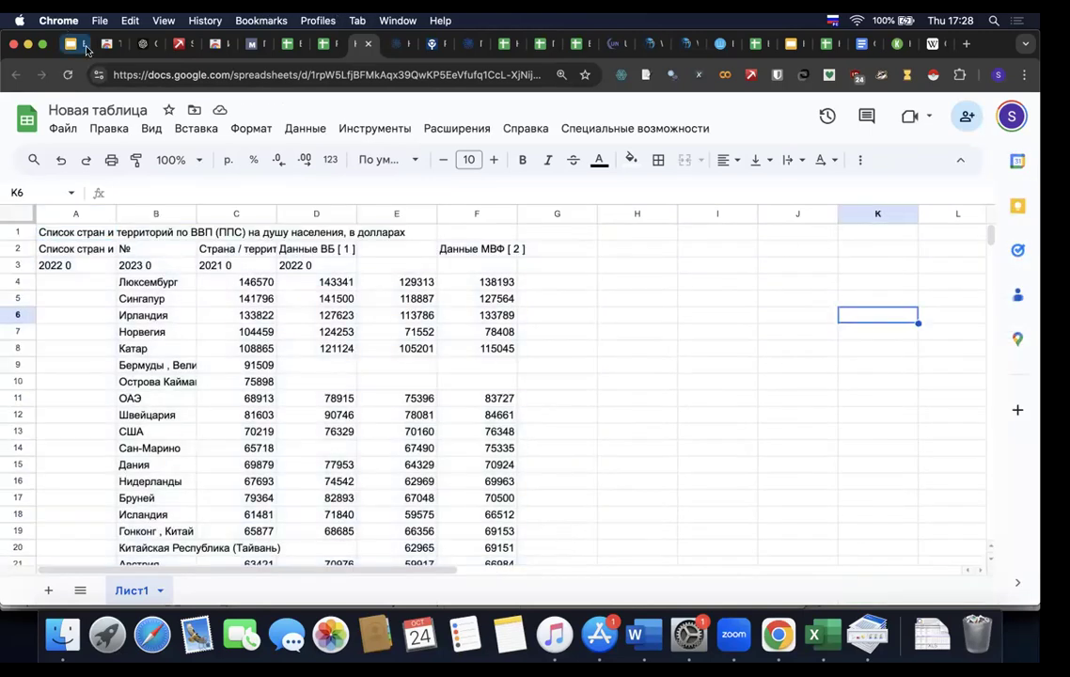
pyautogui.press('super+1')
pyautogui.click(297, 354)
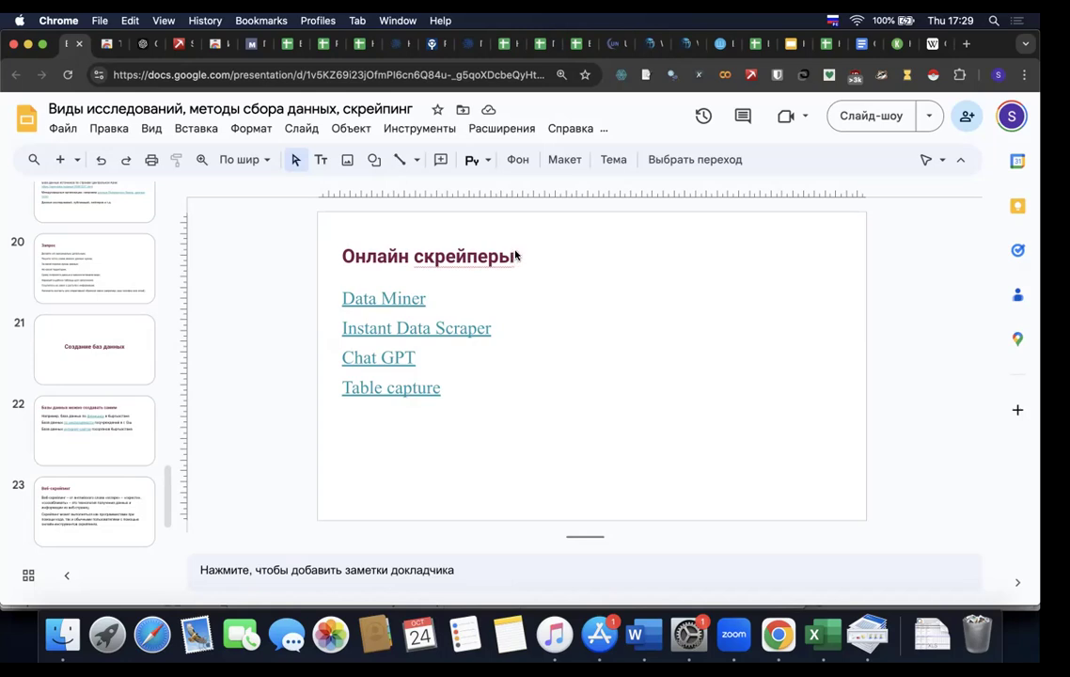
pyautogui.press('XF86AudioRaiseVolume')
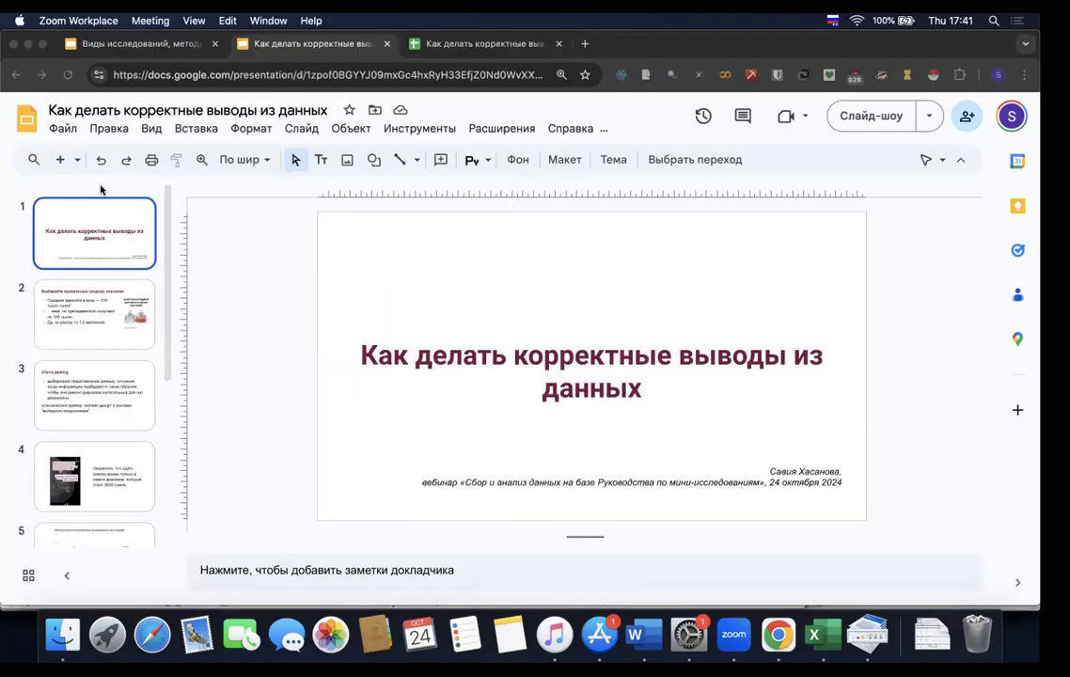
# - Present "Как делать корректные выводы из данных" as a slideshow starting from its title slide
pyautogui.click(850, 126)
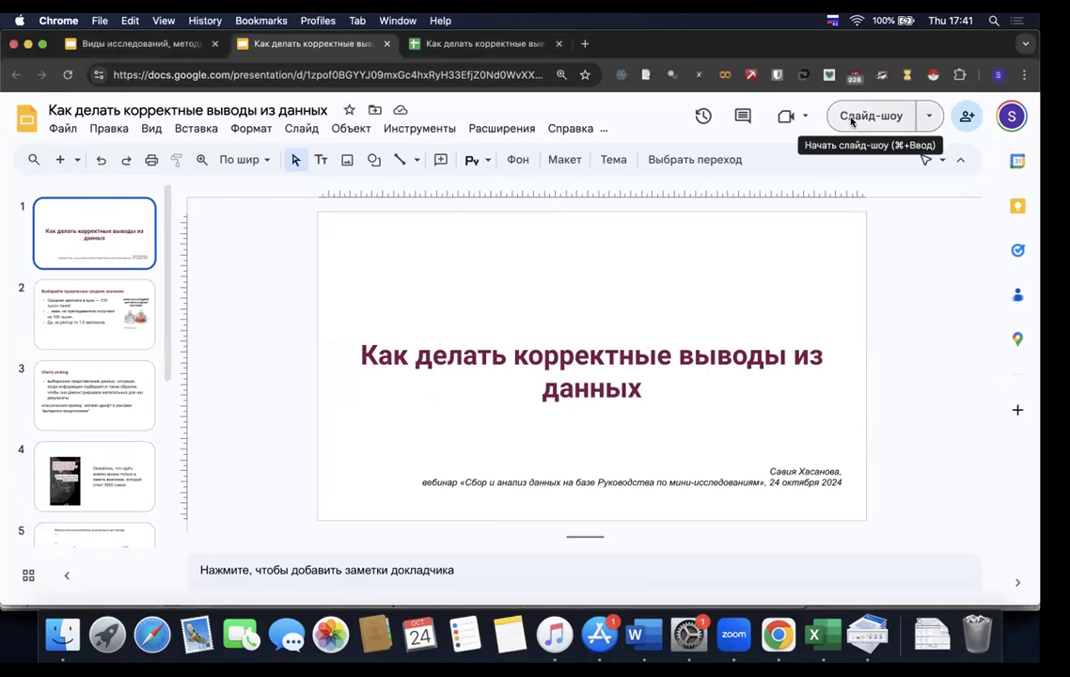
pyautogui.click(851, 120)
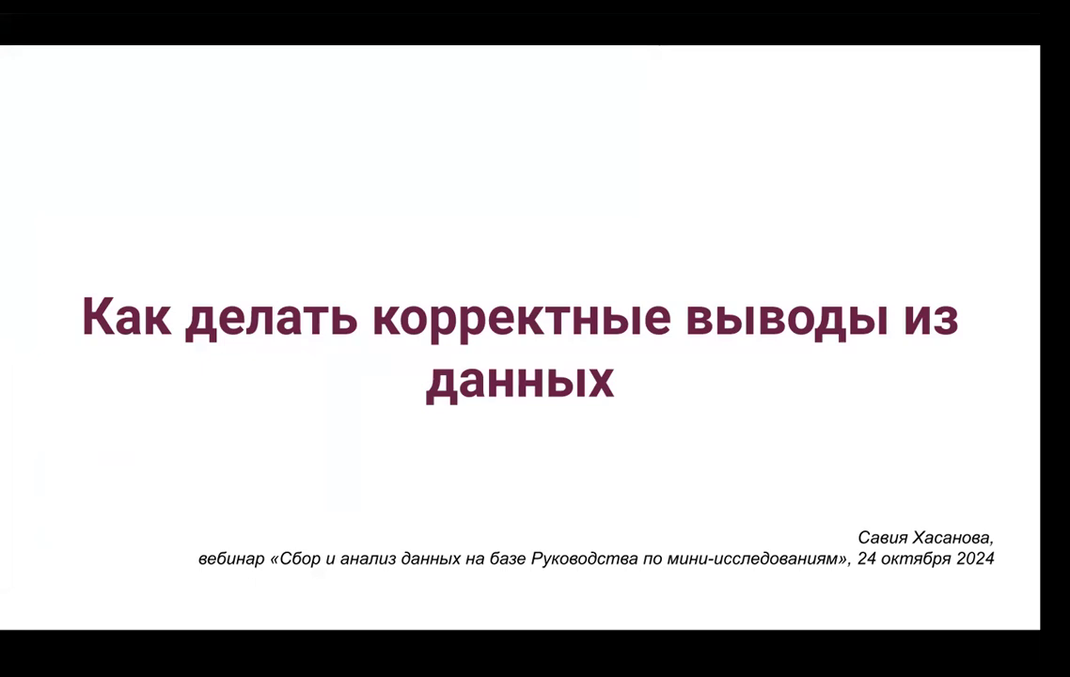
pyautogui.moveTo(101, 636)
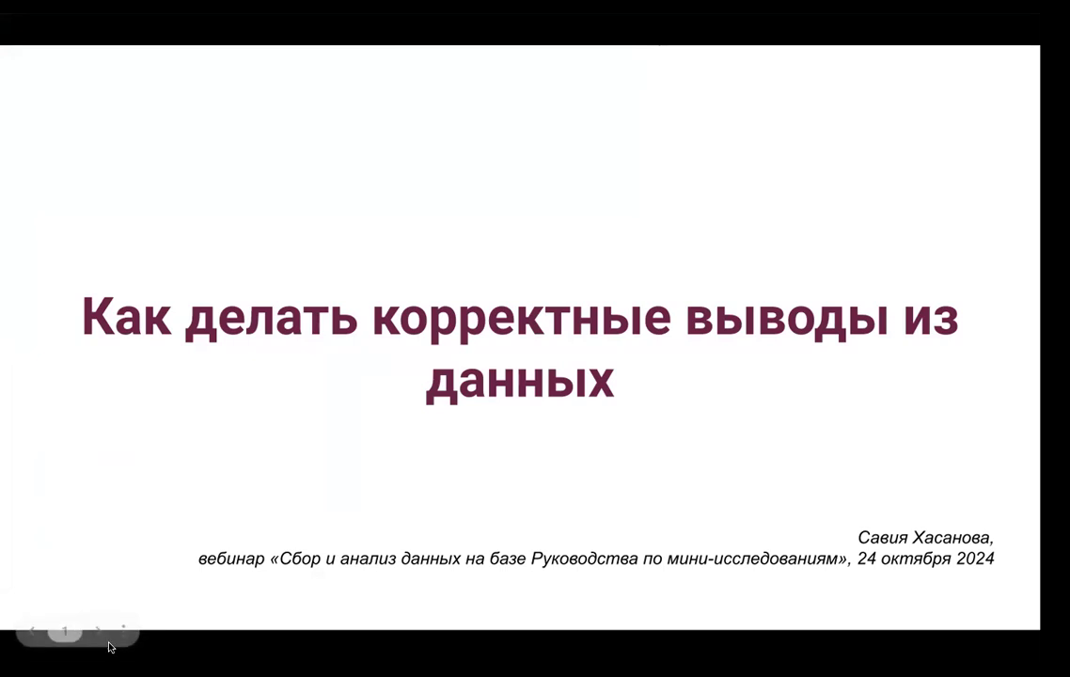
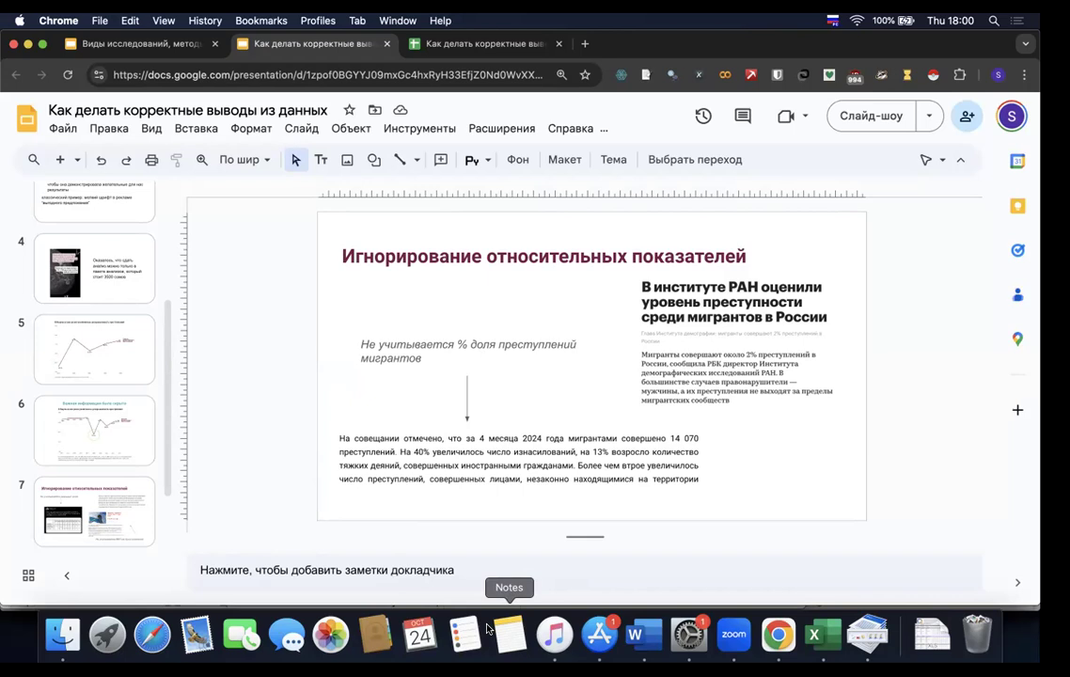
# - Switch to the "Как делать корректные выводы из данных" spreadsheet and select cell D4 on the "Средние" sheet
pyautogui.press('XF86AudioRaiseVolume')
pyautogui.click(493, 47)
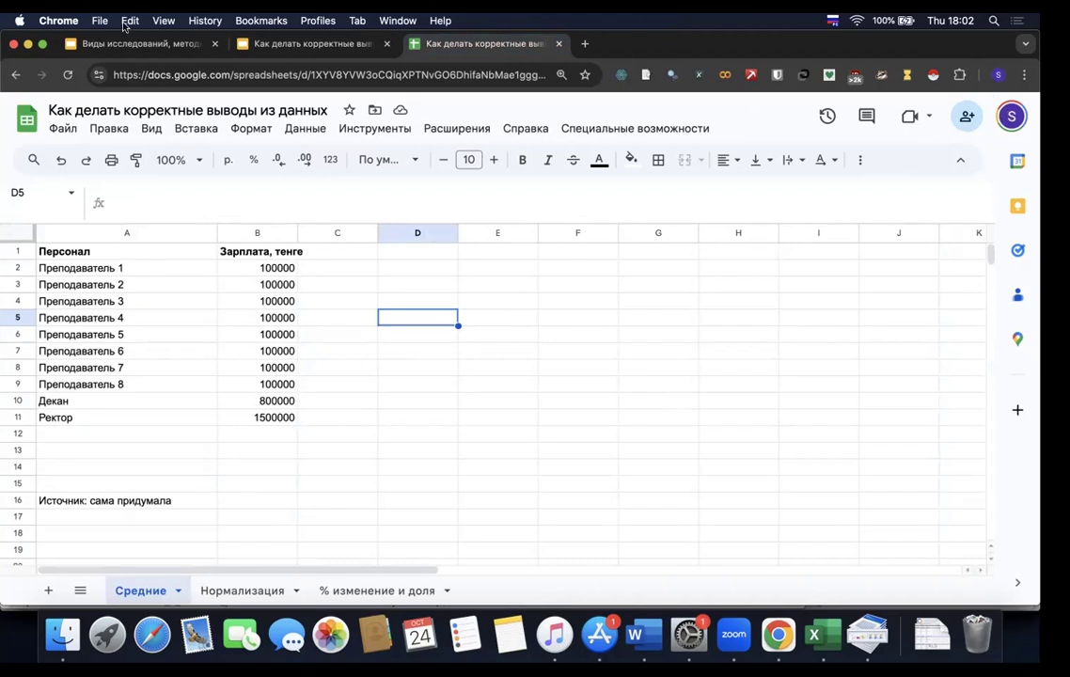
pyautogui.press('Up')
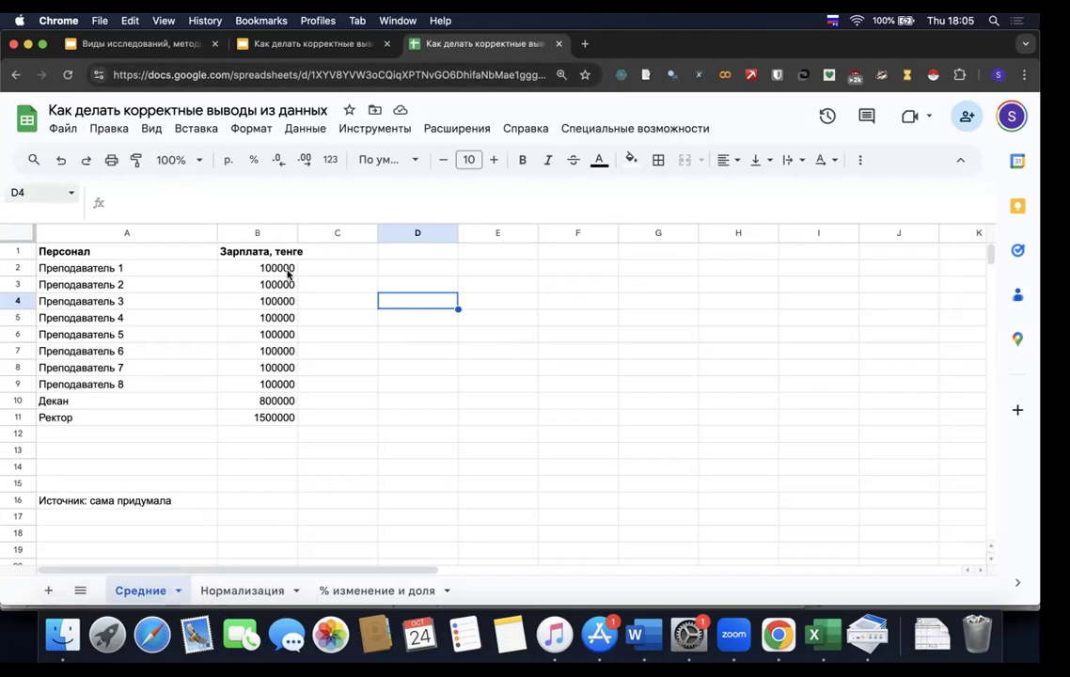
# - Copy the spreadsheet's sharing link, close the access settings and return to cell D3
pyautogui.click(968, 116)
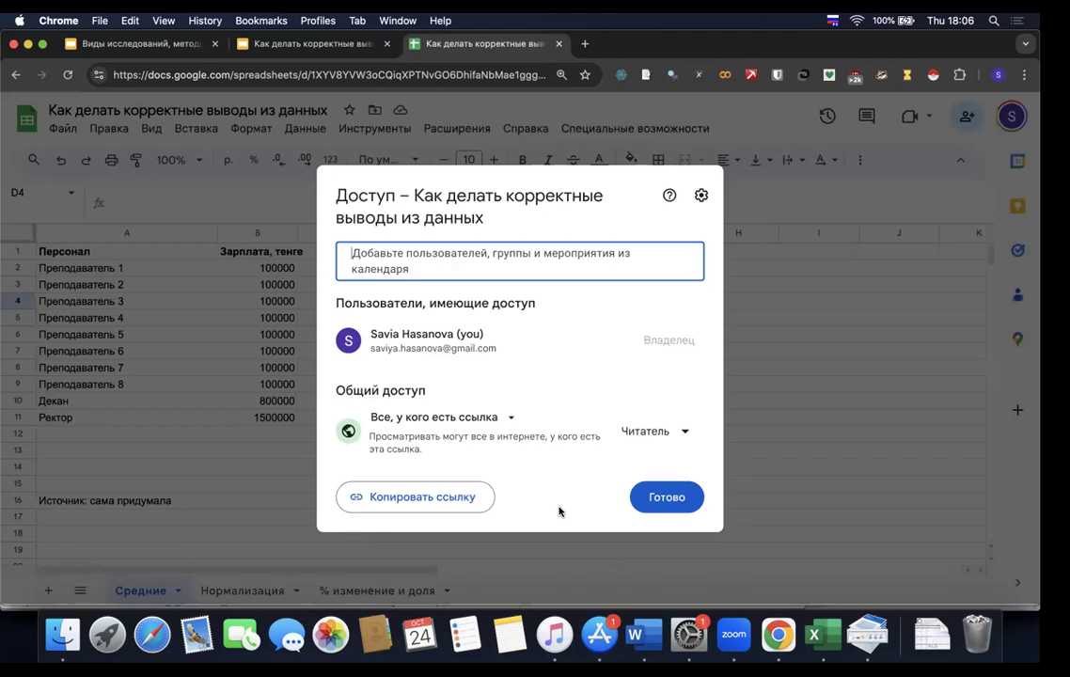
pyautogui.click(404, 500)
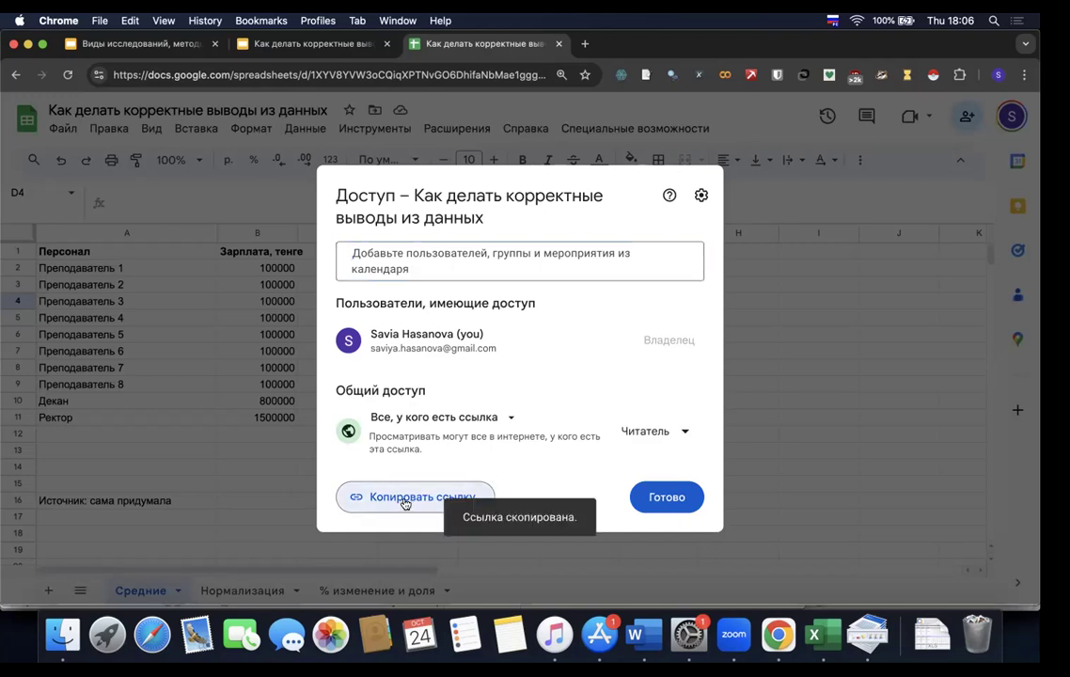
pyautogui.click(669, 498)
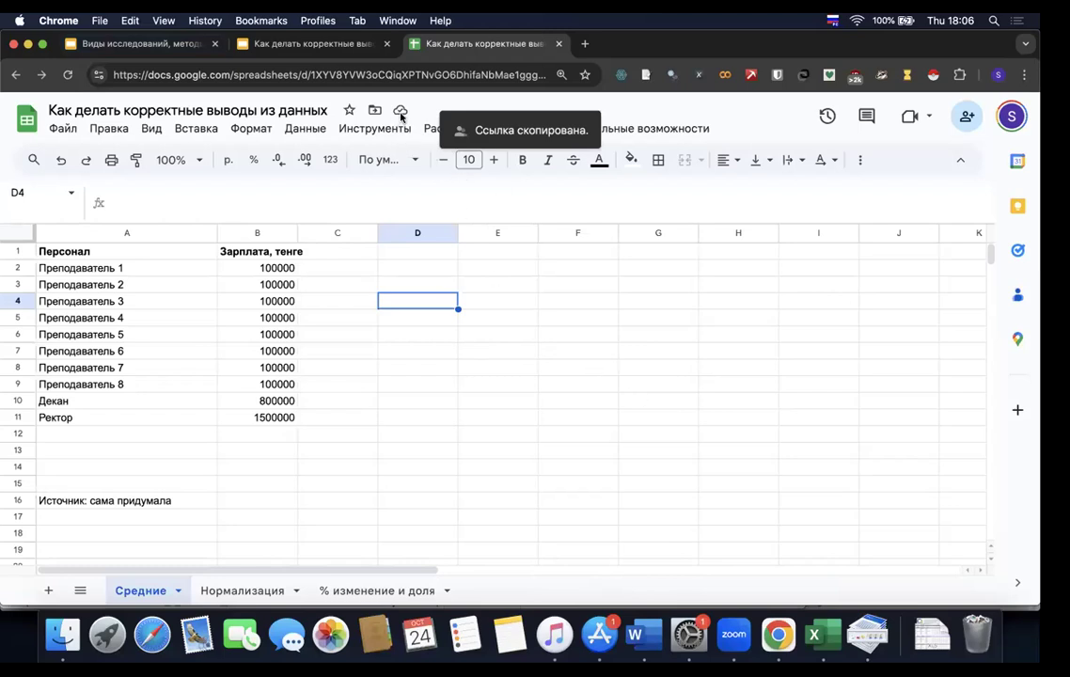
pyautogui.click(481, 319)
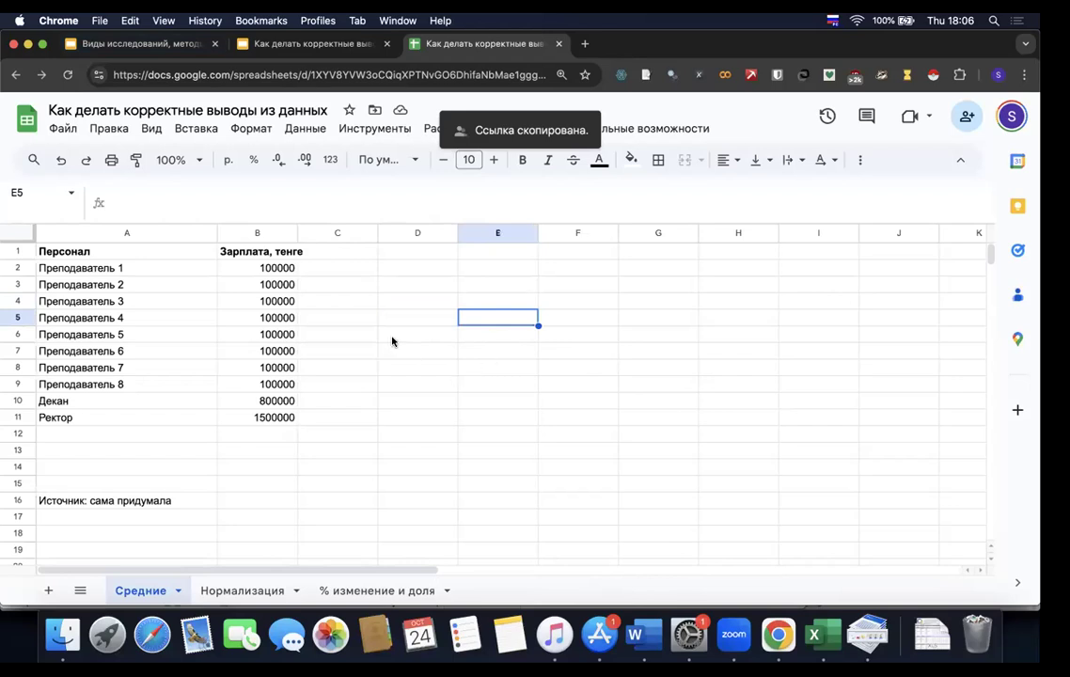
pyautogui.click(401, 284)
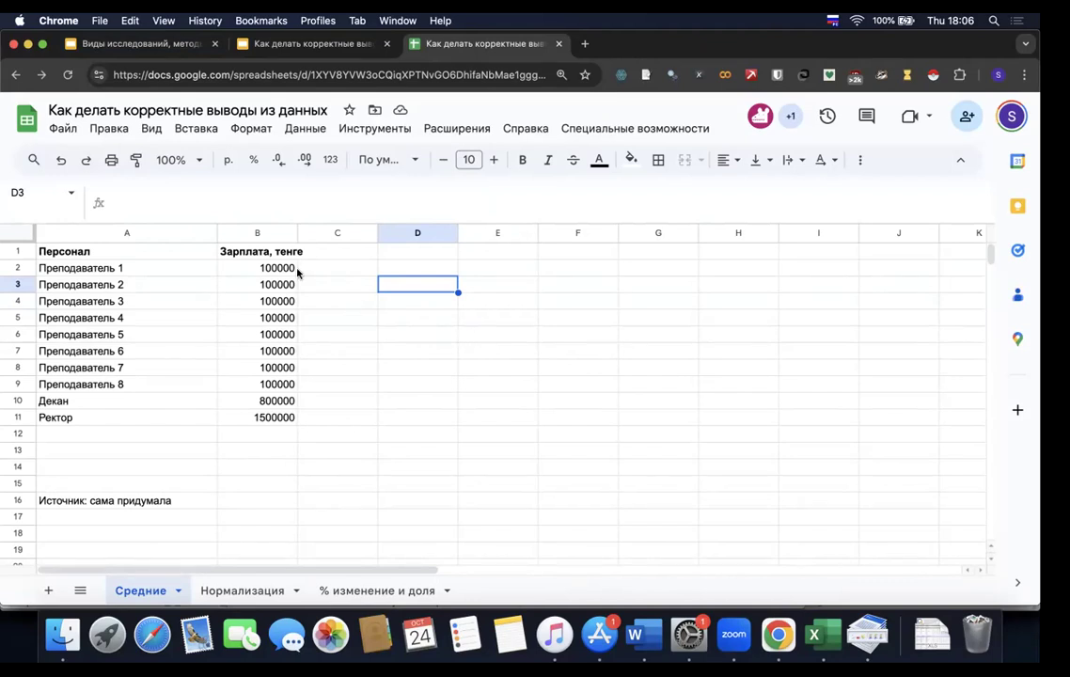
# - Show twice how to start making a copy of the spreadsheet, cancelling each time without creating it
pyautogui.click(63, 130)
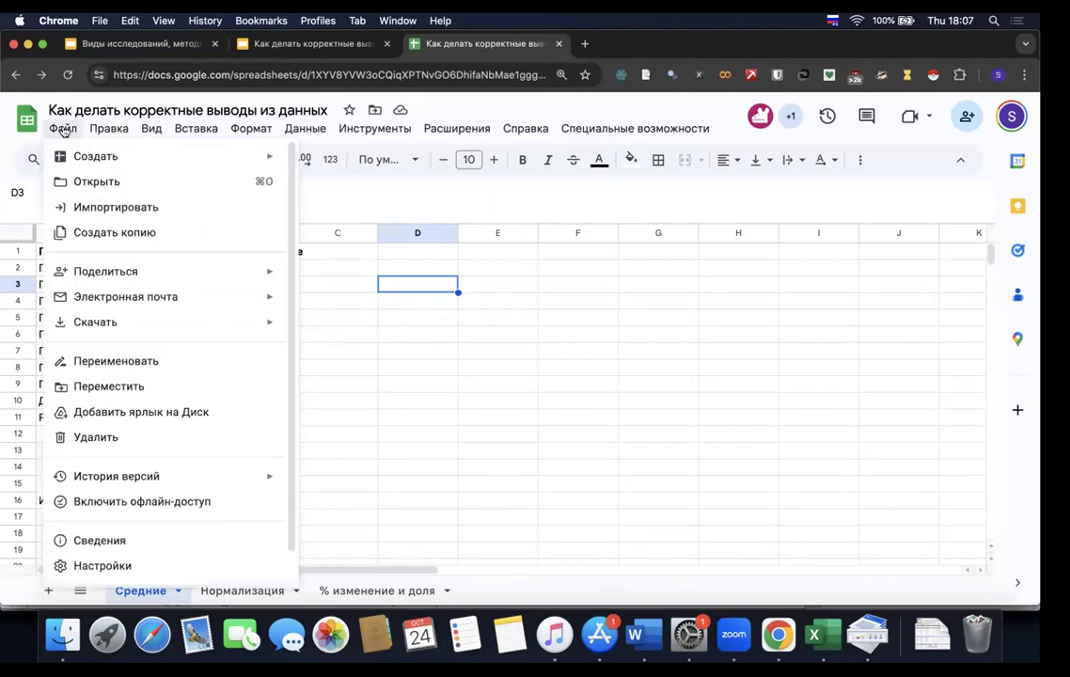
pyautogui.click(103, 234)
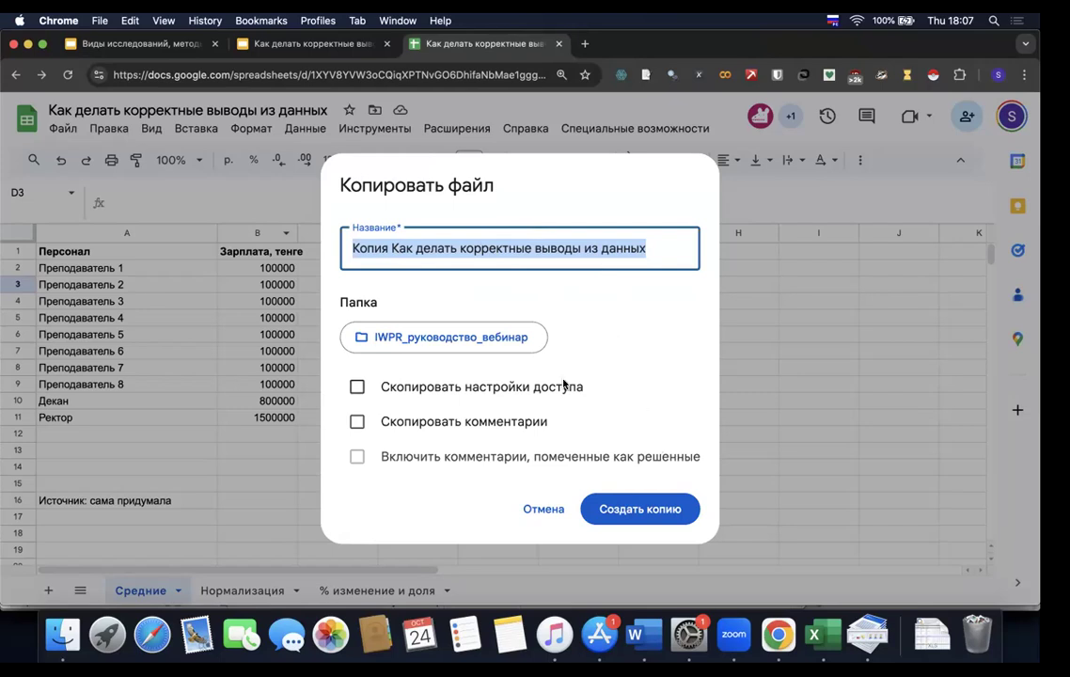
pyautogui.click(532, 509)
pyautogui.click(225, 313)
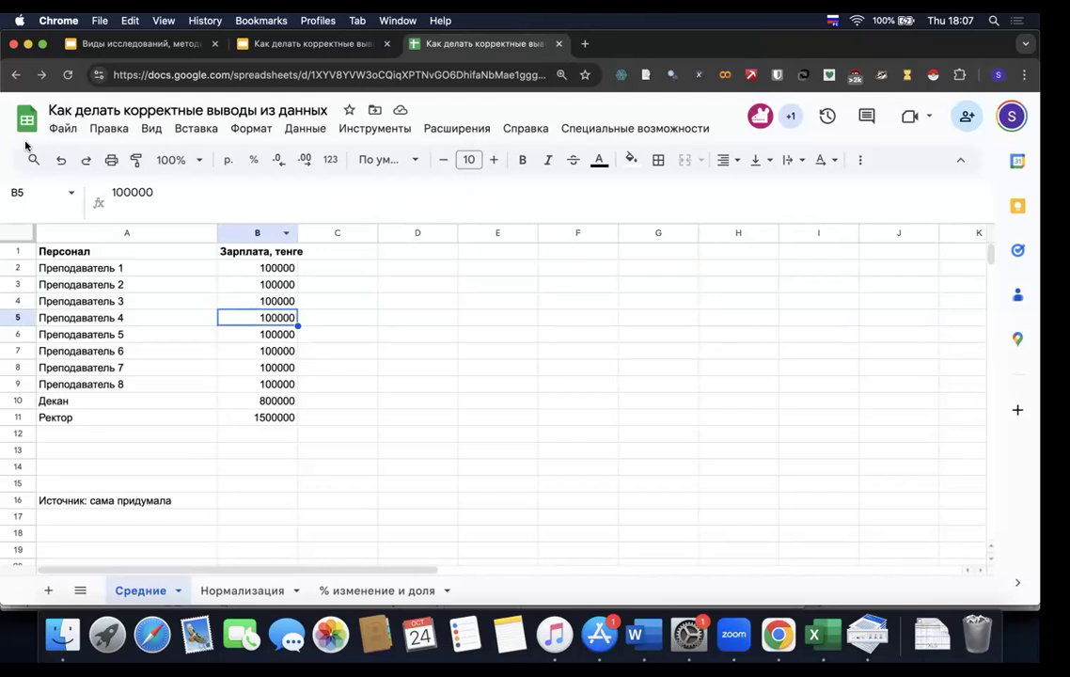
pyautogui.click(57, 131)
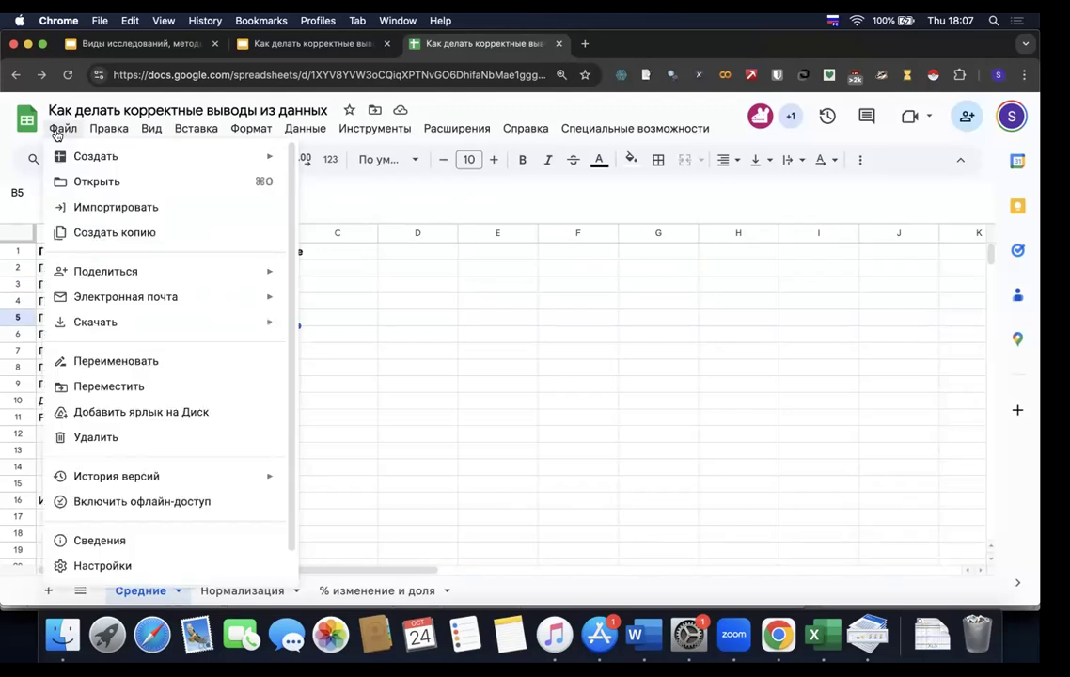
pyautogui.click(141, 232)
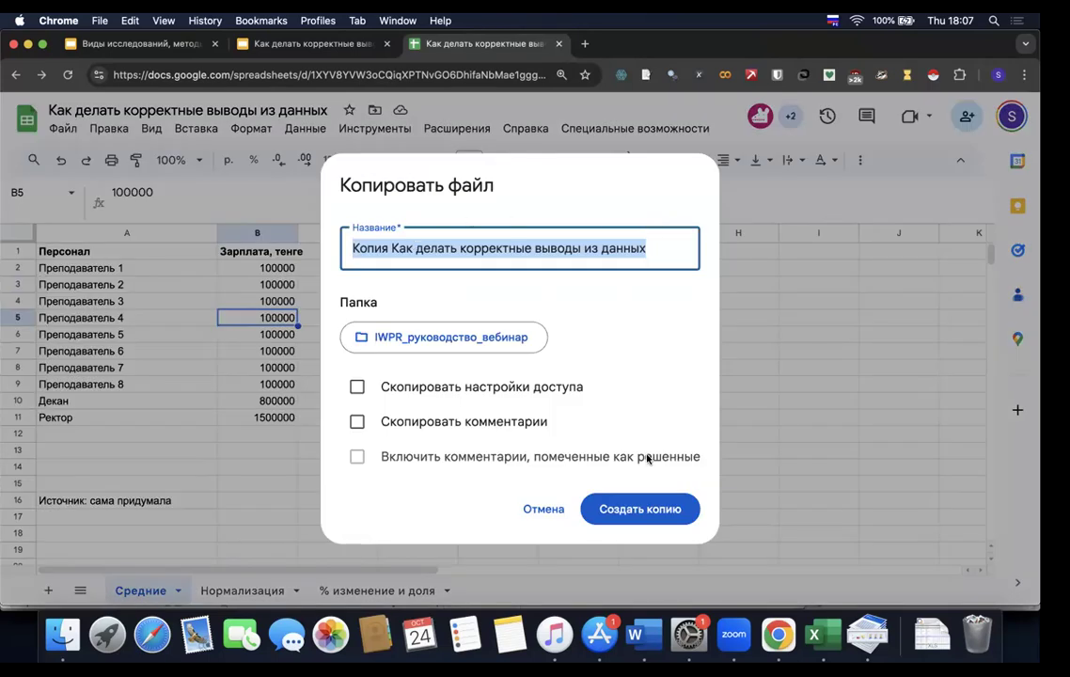
pyautogui.click(542, 509)
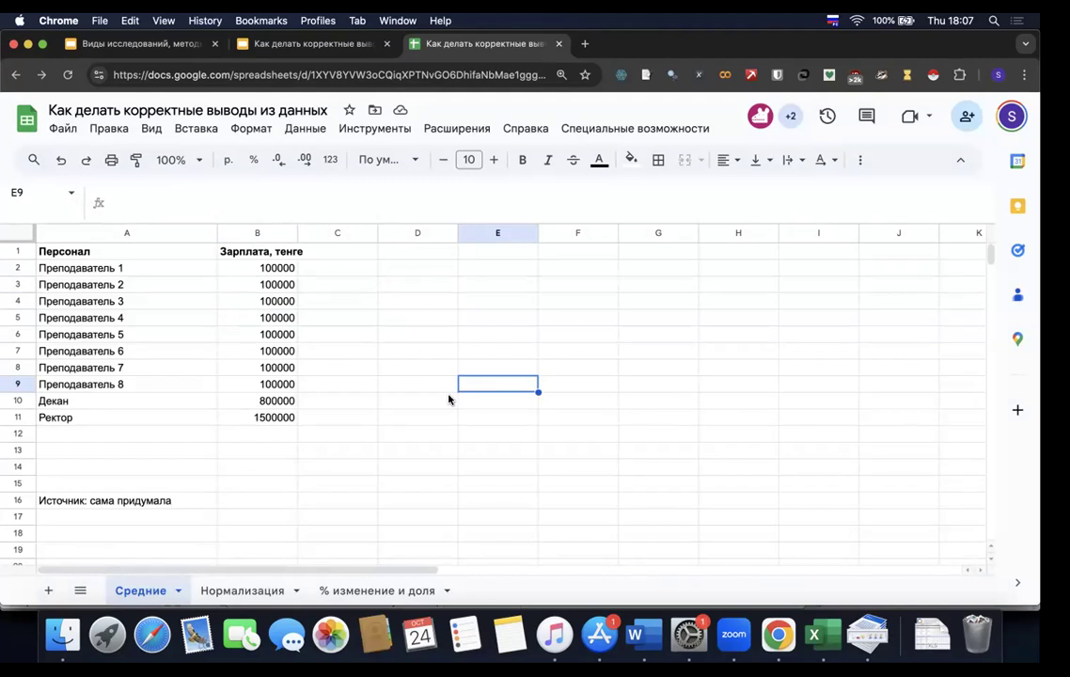
# - Enter the label "среднее ариф зп" in cell A12 below the staff list and make it bold
pyautogui.click(199, 434)
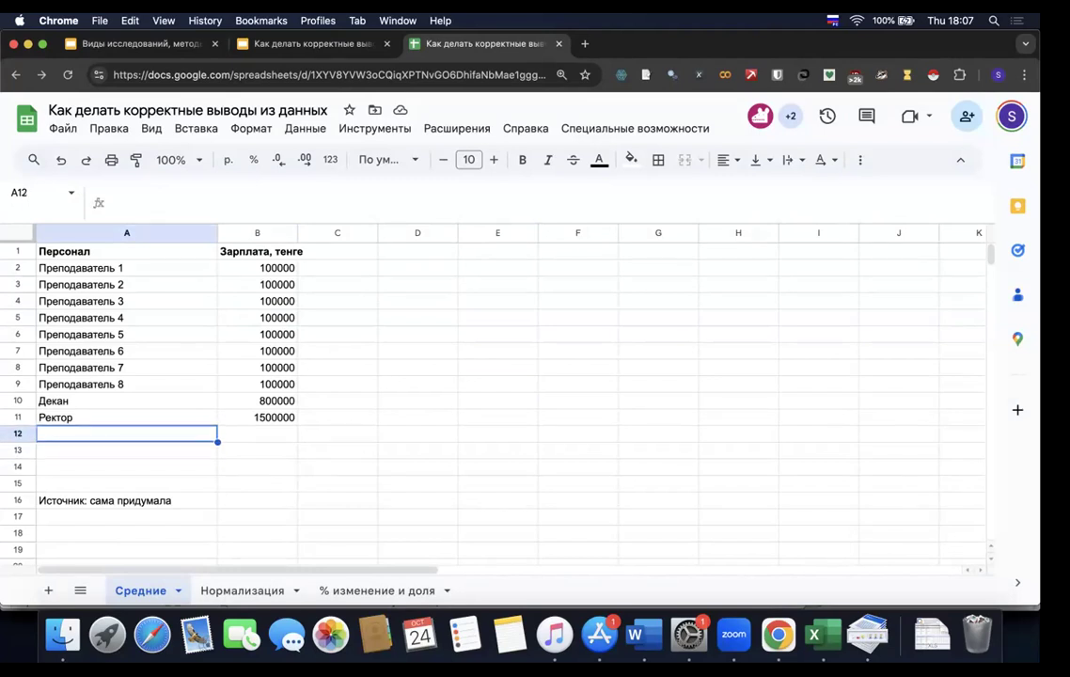
pyautogui.write('сре')
pyautogui.press('BackSpace')
pyautogui.write('еднее ариф')
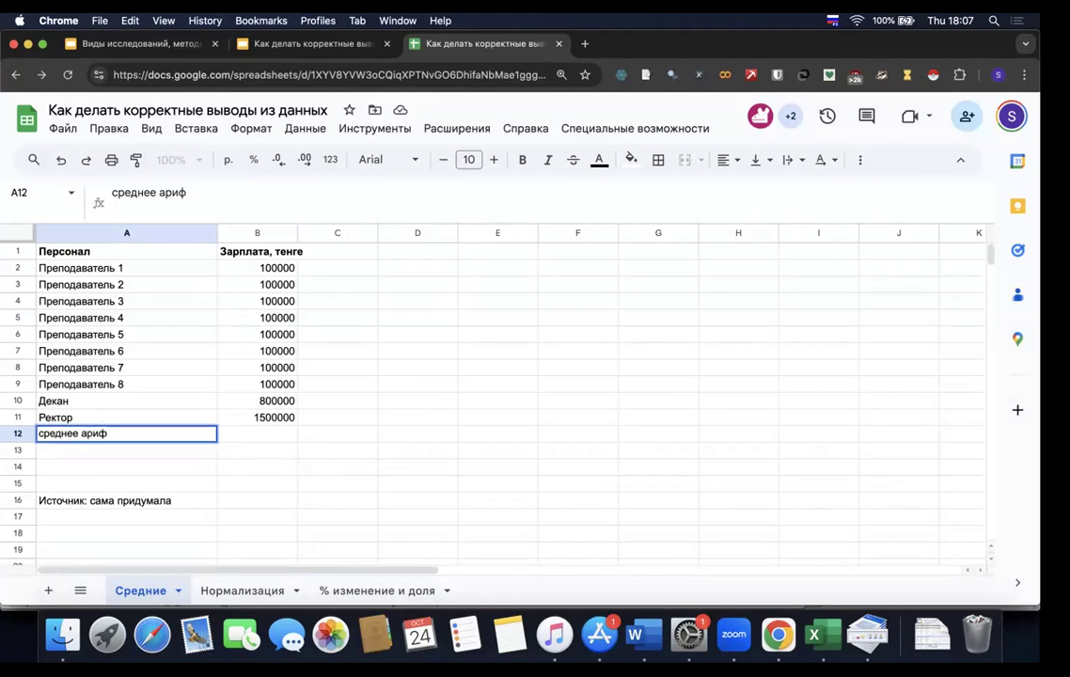
pyautogui.press('Return')
pyautogui.press('Up')
pyautogui.click(267, 190)
pyautogui.write('зп')
pyautogui.press('Return')
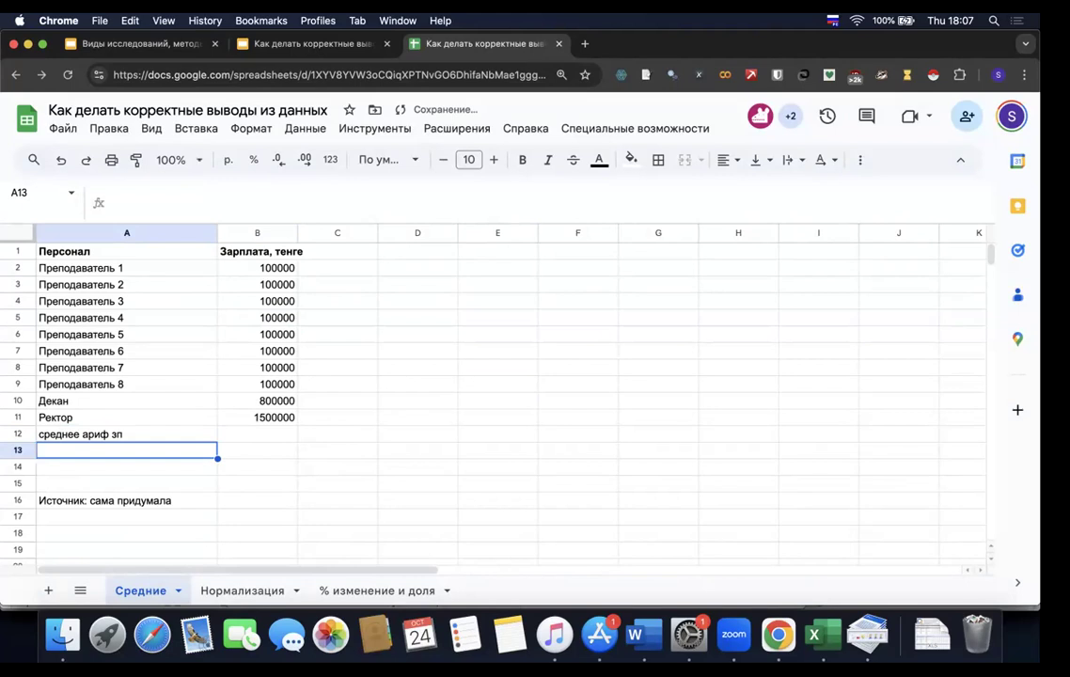
pyautogui.press('Up')
pyautogui.press('super+b')
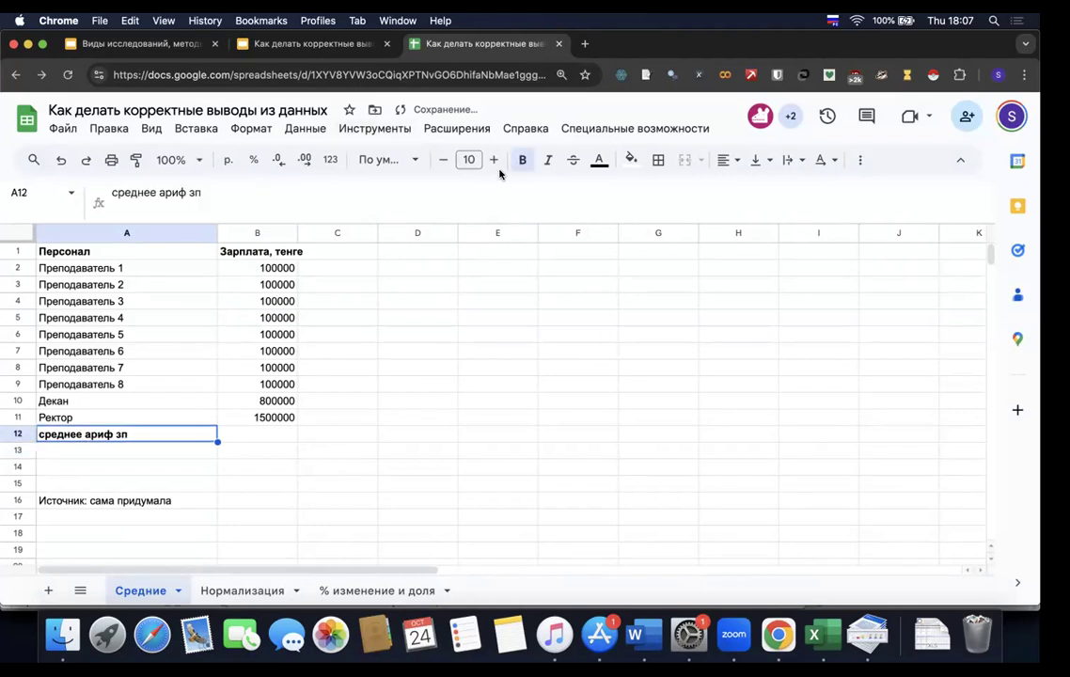
# - Highlight the salary table A1:B11 for reference and italicize the label in cell A12
pyautogui.click(276, 439)
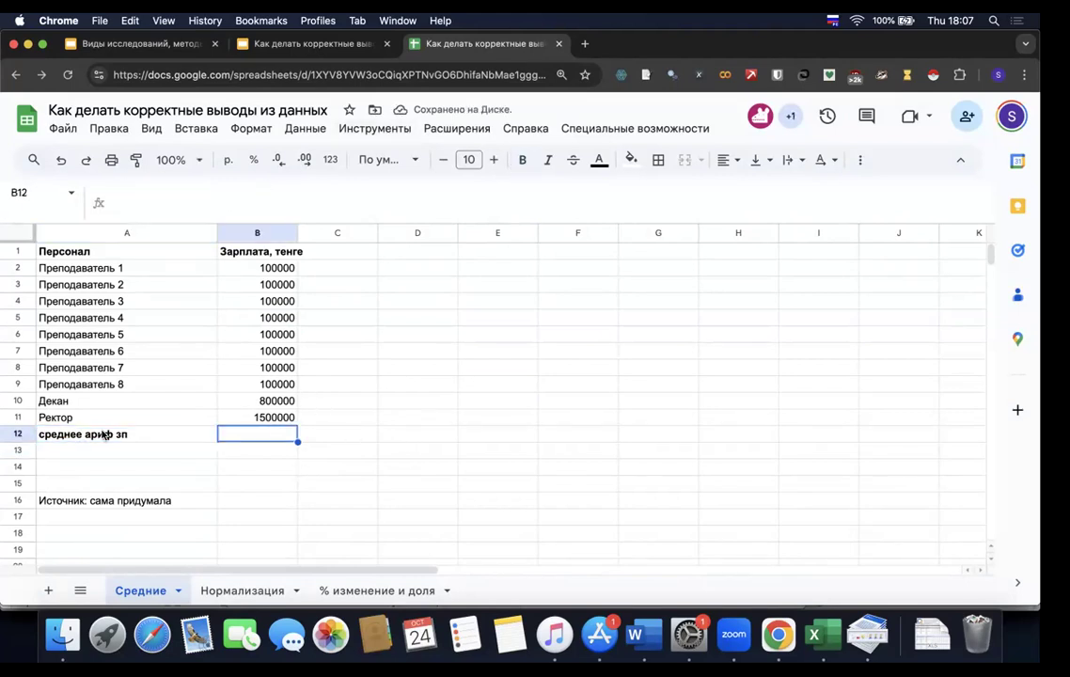
pyautogui.moveTo(80, 251); pyautogui.dragTo(254, 418)
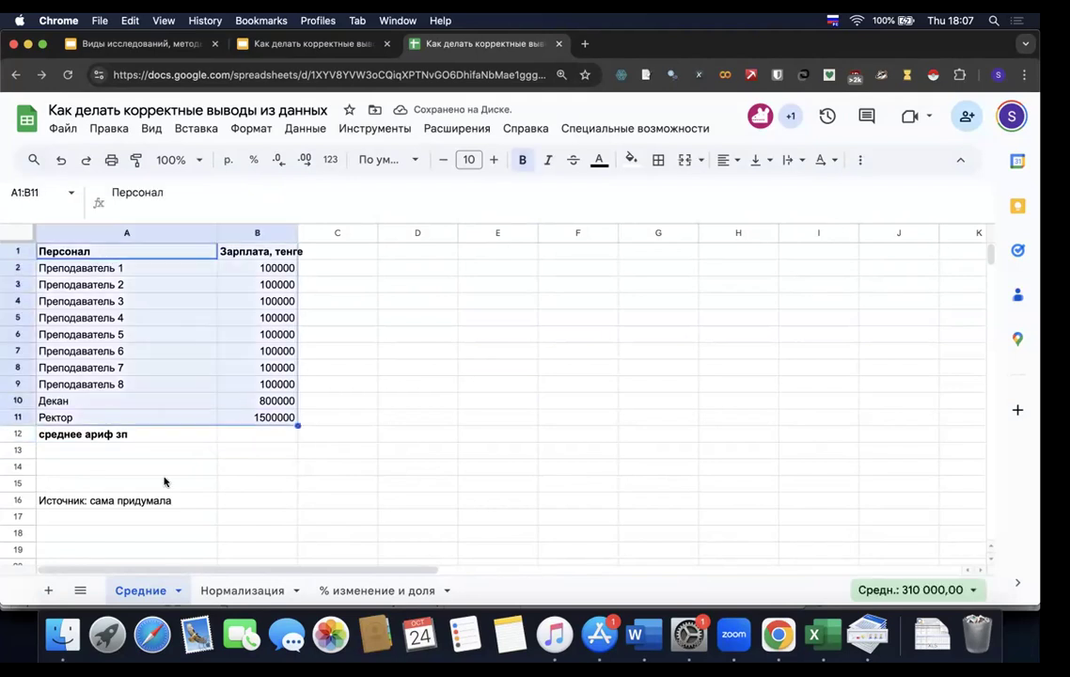
pyautogui.click(124, 503)
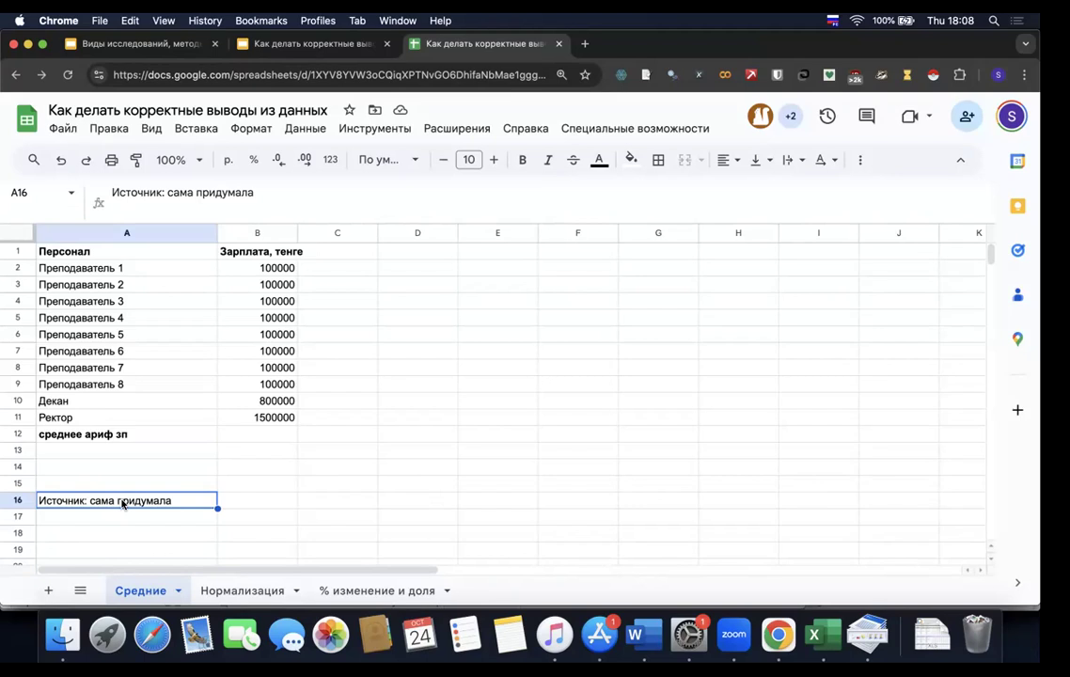
pyautogui.click(268, 433)
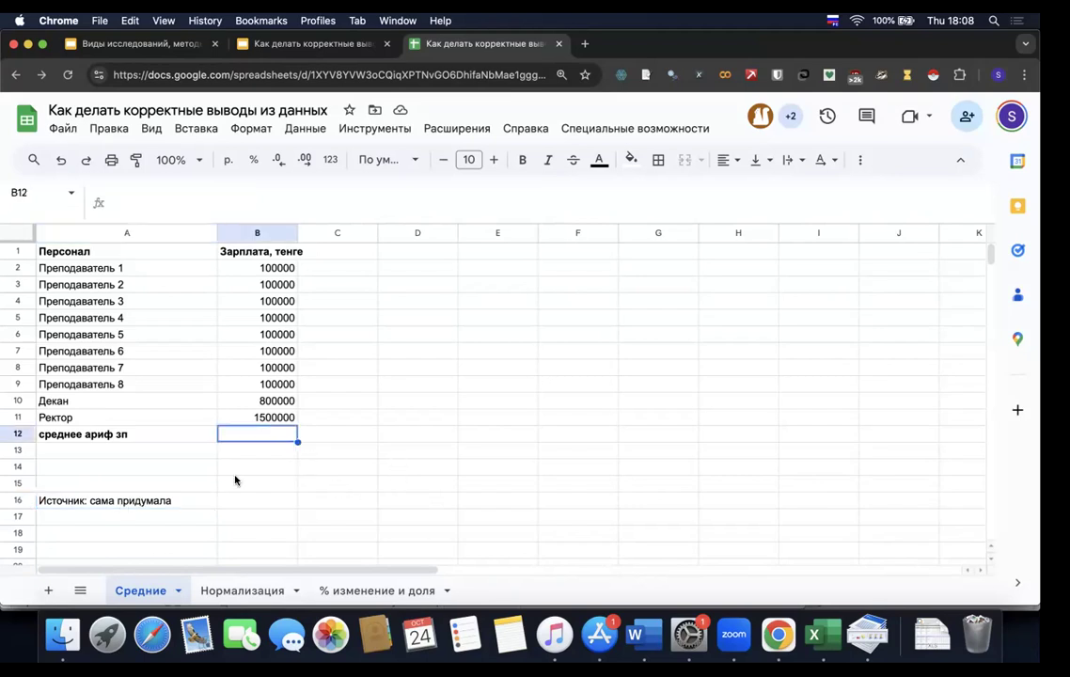
pyautogui.click(124, 434)
pyautogui.click(547, 160)
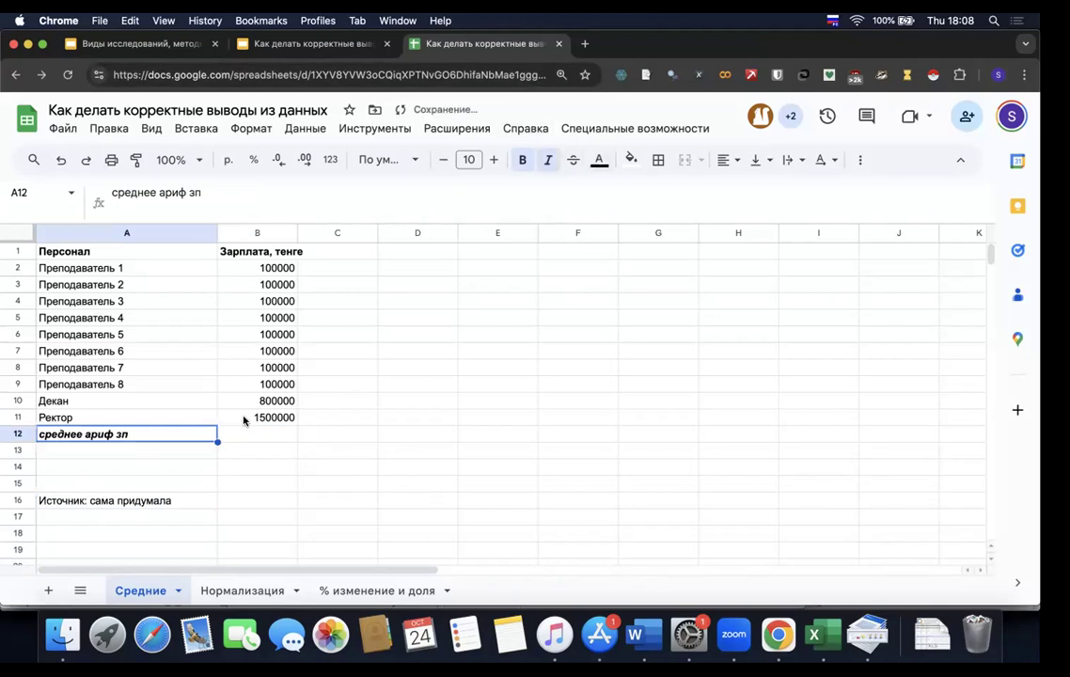
# - Begin a formula in cell B12 with "=ср" to bring up the matching averaging functions
pyautogui.press('Right')
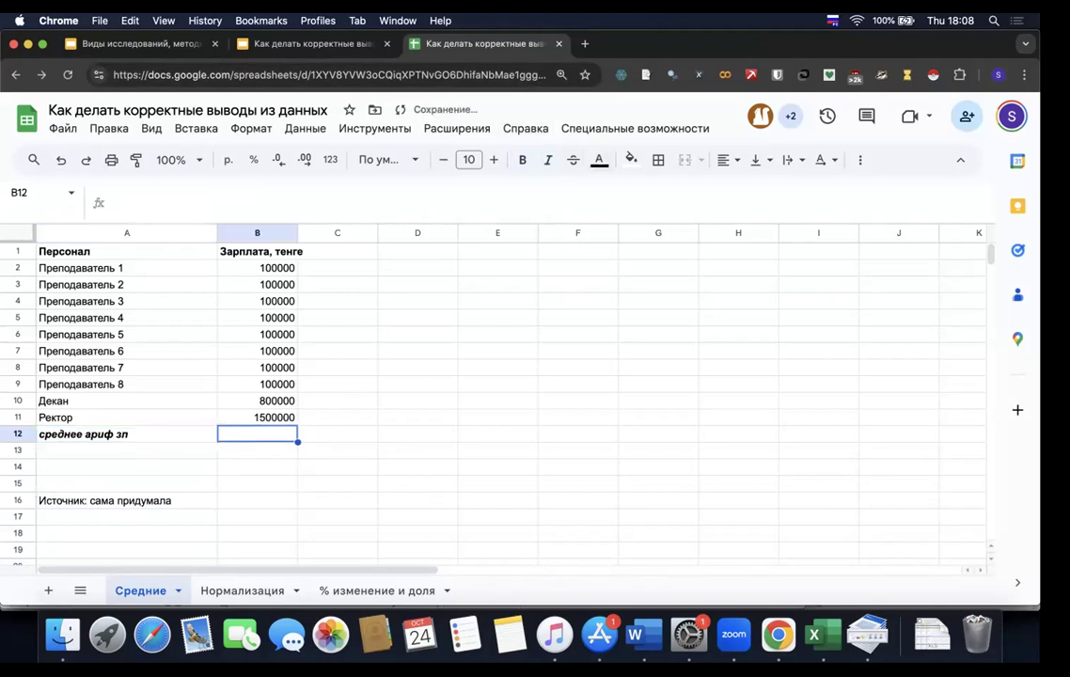
pyautogui.write('=')
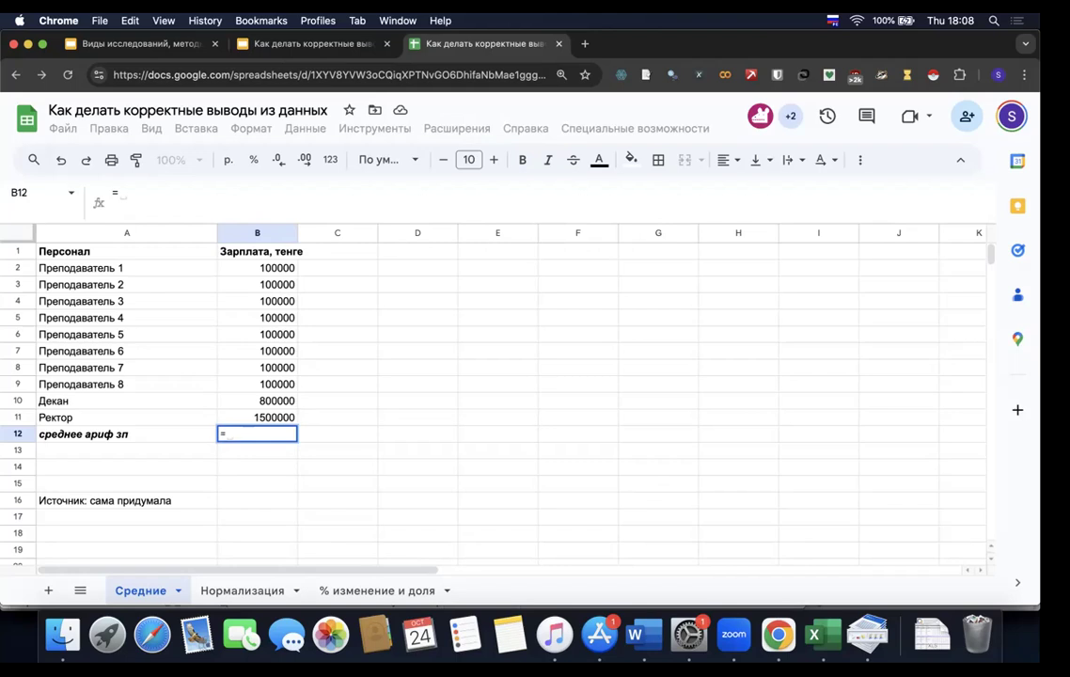
pyautogui.write('ср')
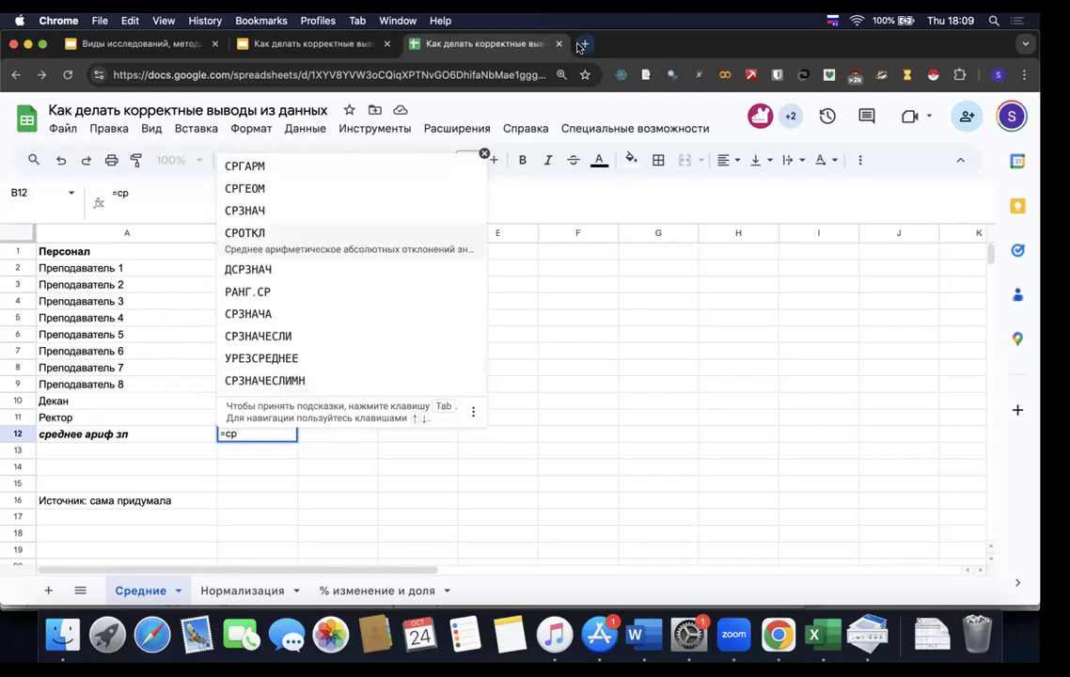
# - Search the web in a new tab for "сразнаач гугл таблицы" and open the Google Help article on СРЗНАЧ (AVERAGE)
pyautogui.press('super+t')
pyautogui.write('сразщн')
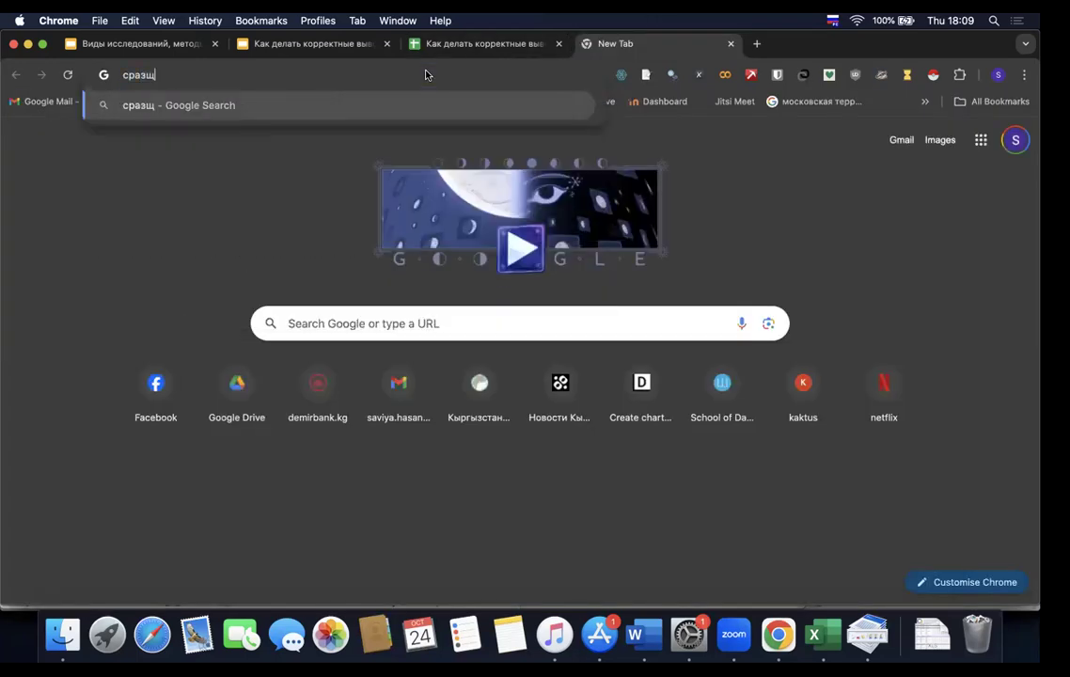
pyautogui.press('BackSpace')
pyautogui.press('BackSpace')
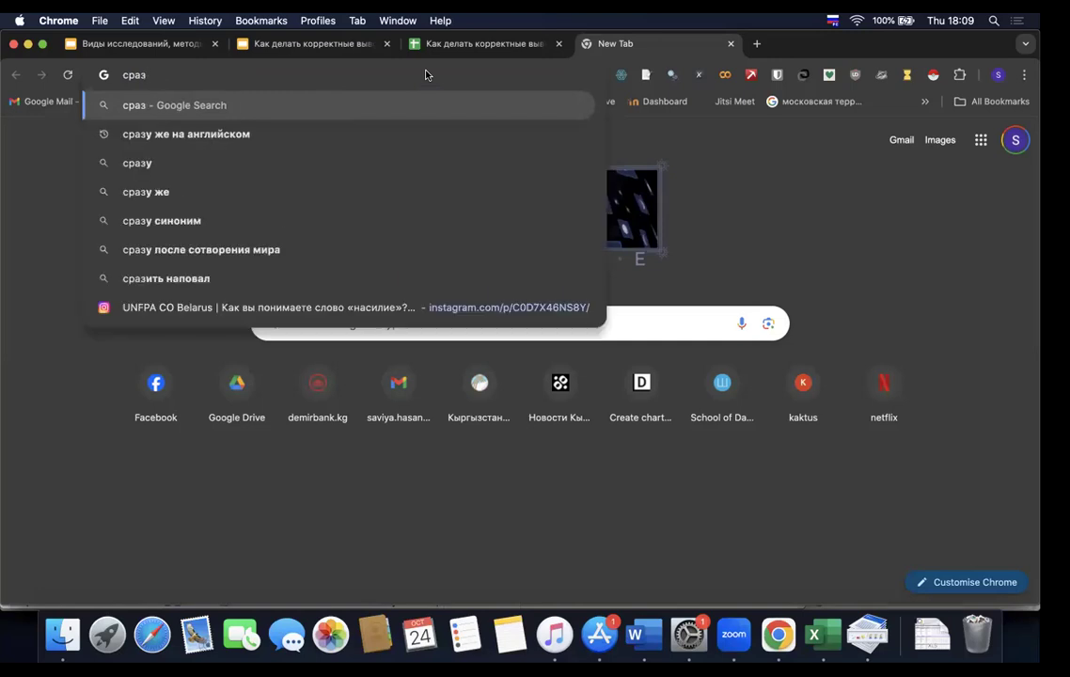
pyautogui.write('наач гу')
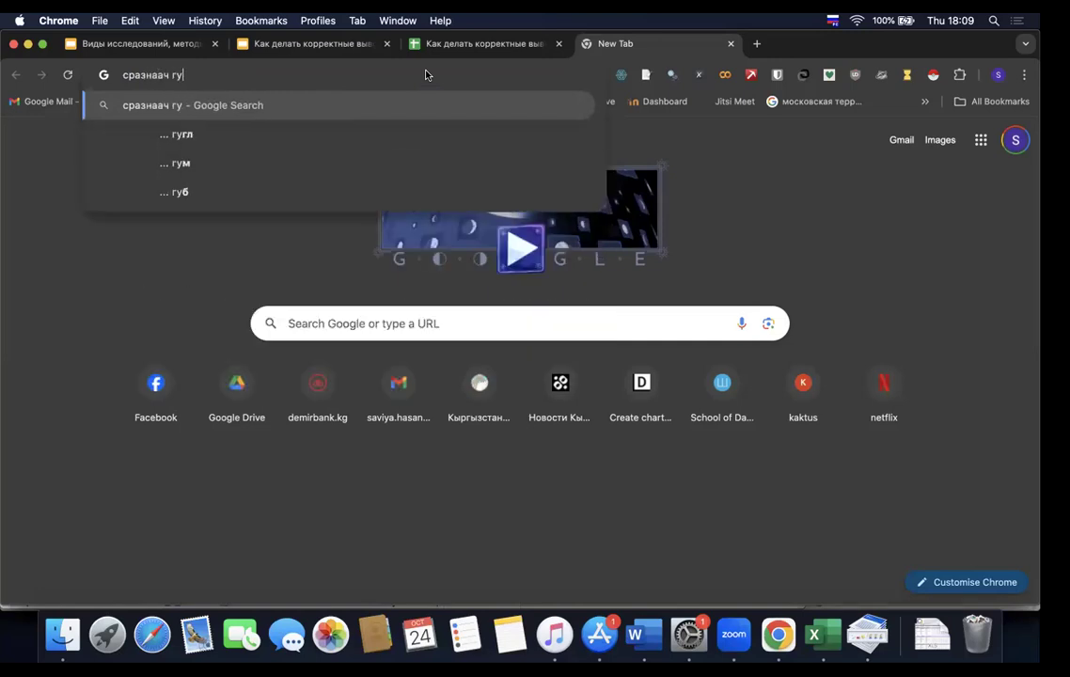
pyautogui.write('гл таблицы')
pyautogui.press('Return')
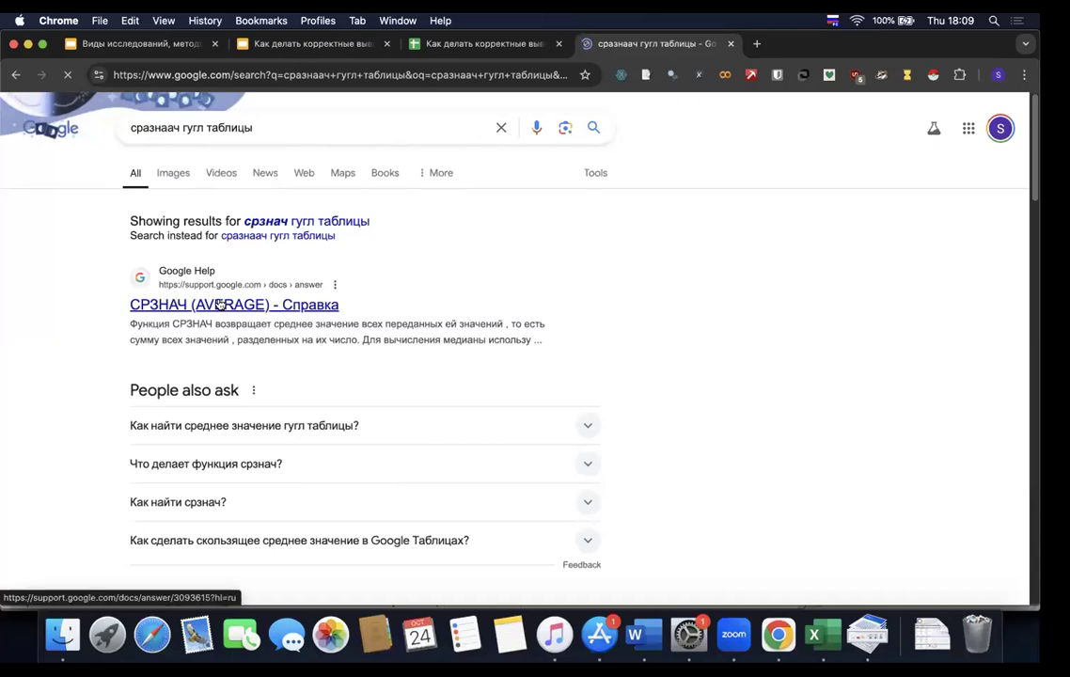
pyautogui.click(219, 304)
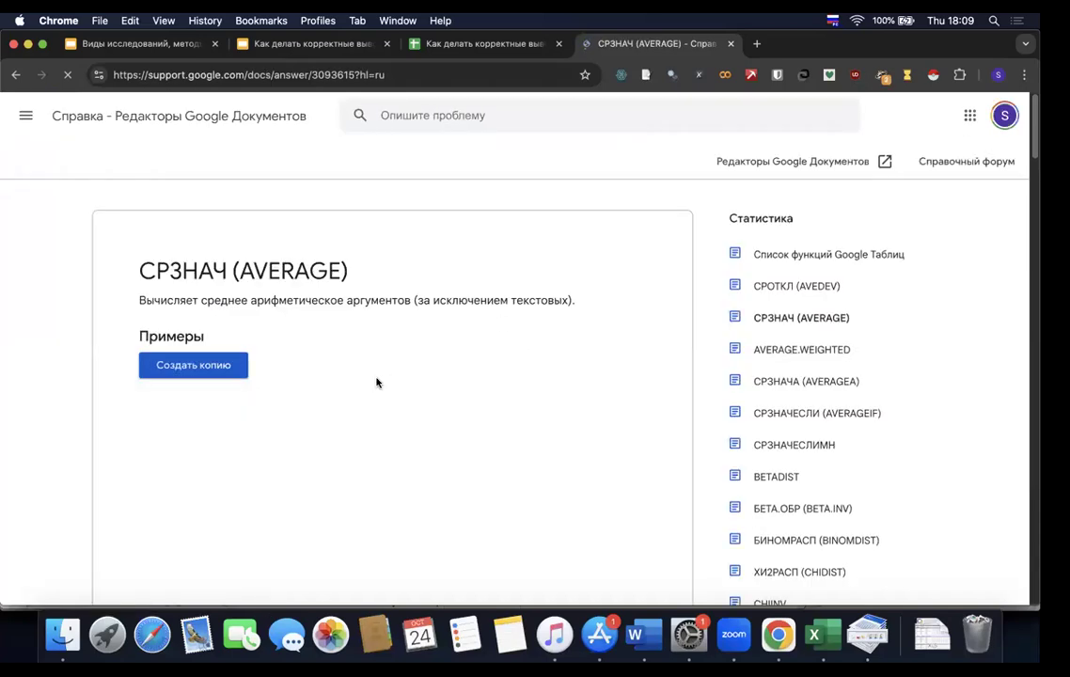
# - Look through the СРЗНАЧ article's syntax, related functions and examples, and create a copy of its AVERAGE example spreadsheet
pyautogui.scroll(-5, 558, 357)
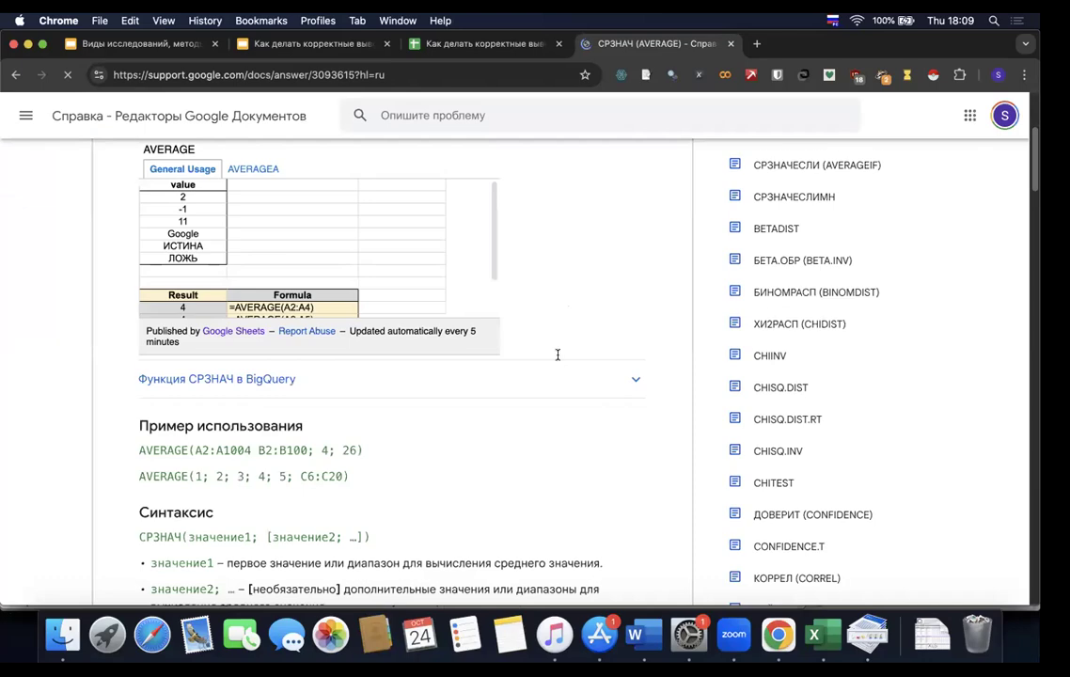
pyautogui.scroll(-15, 557, 354)
pyautogui.scroll(5, 284, 371)
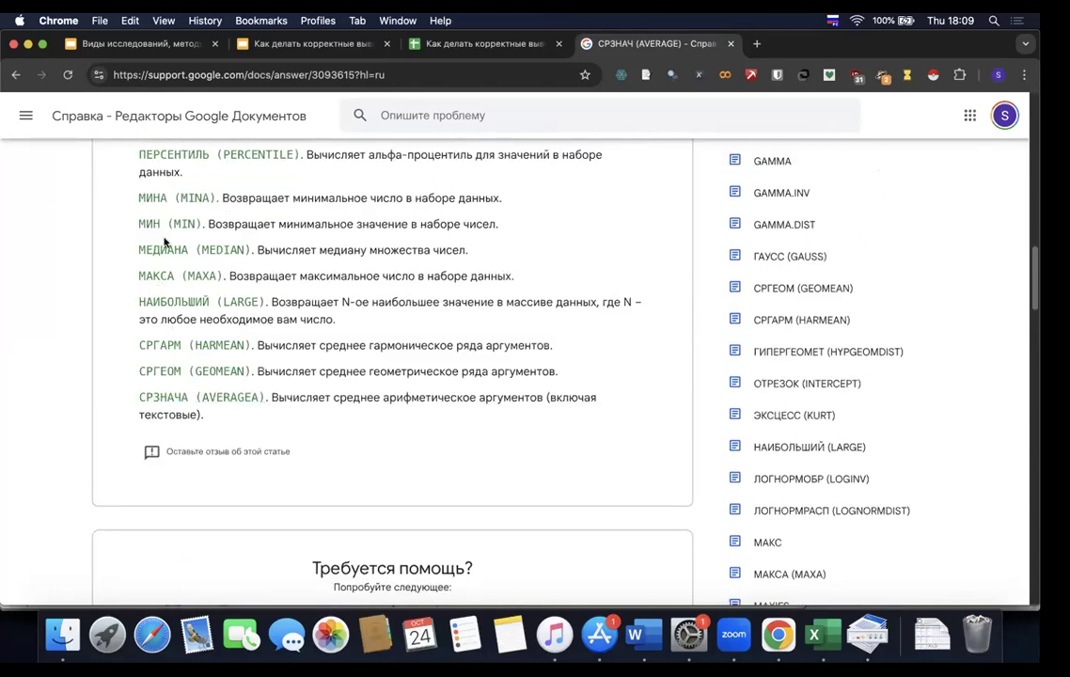
pyautogui.scroll(5, 164, 243)
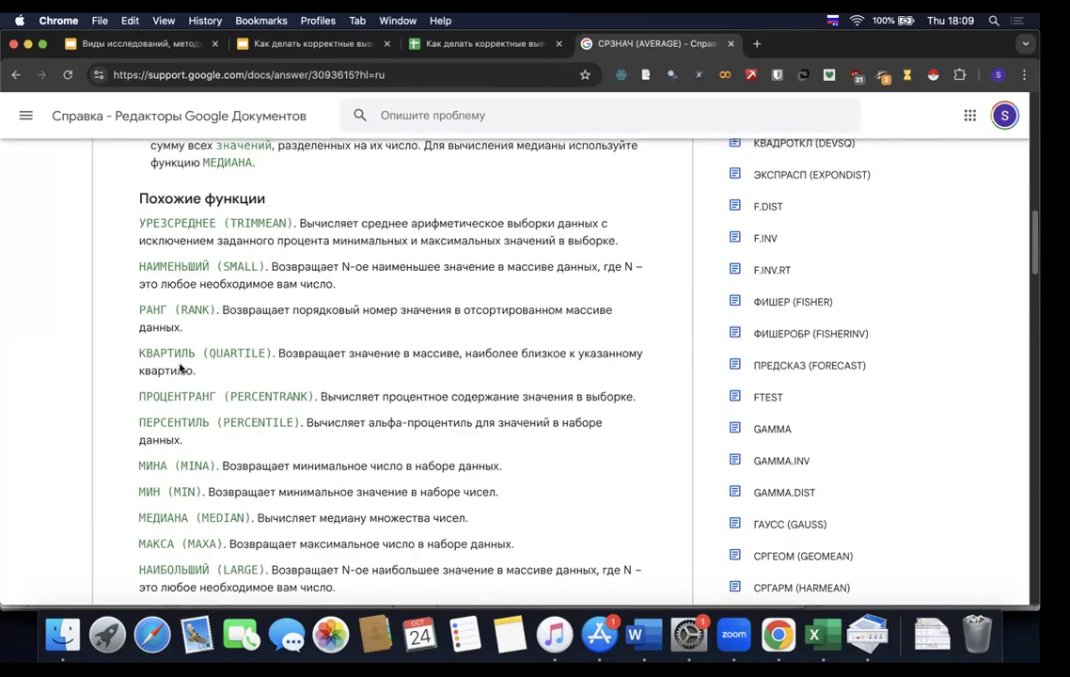
pyautogui.scroll(3, 180, 362)
pyautogui.scroll(5, 214, 353)
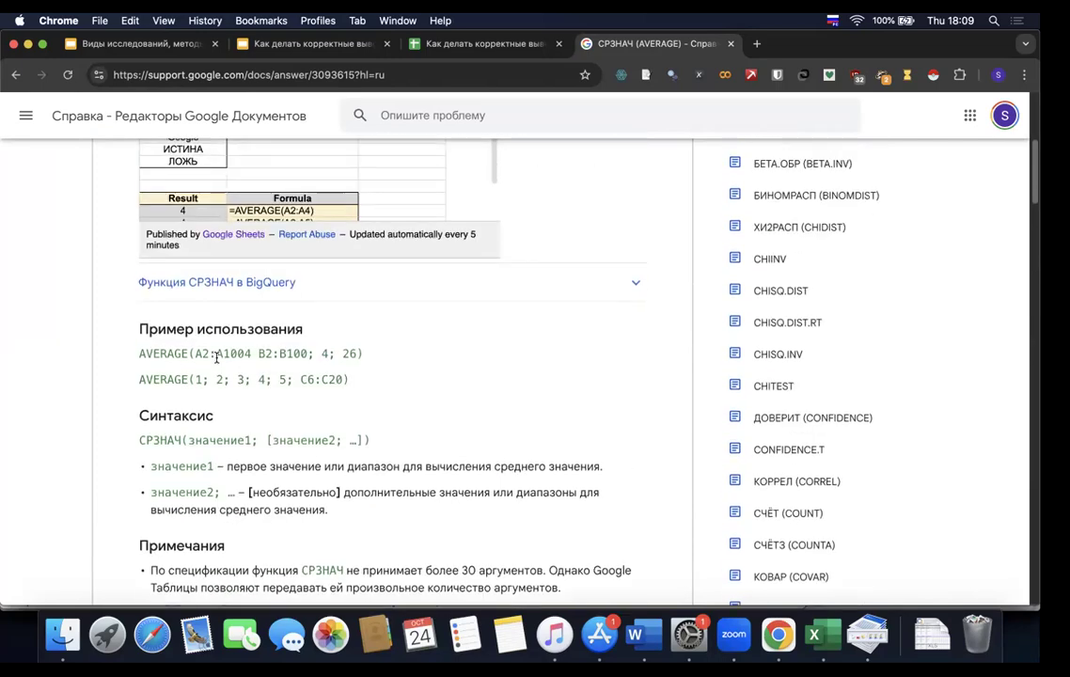
pyautogui.scroll(3, 216, 357)
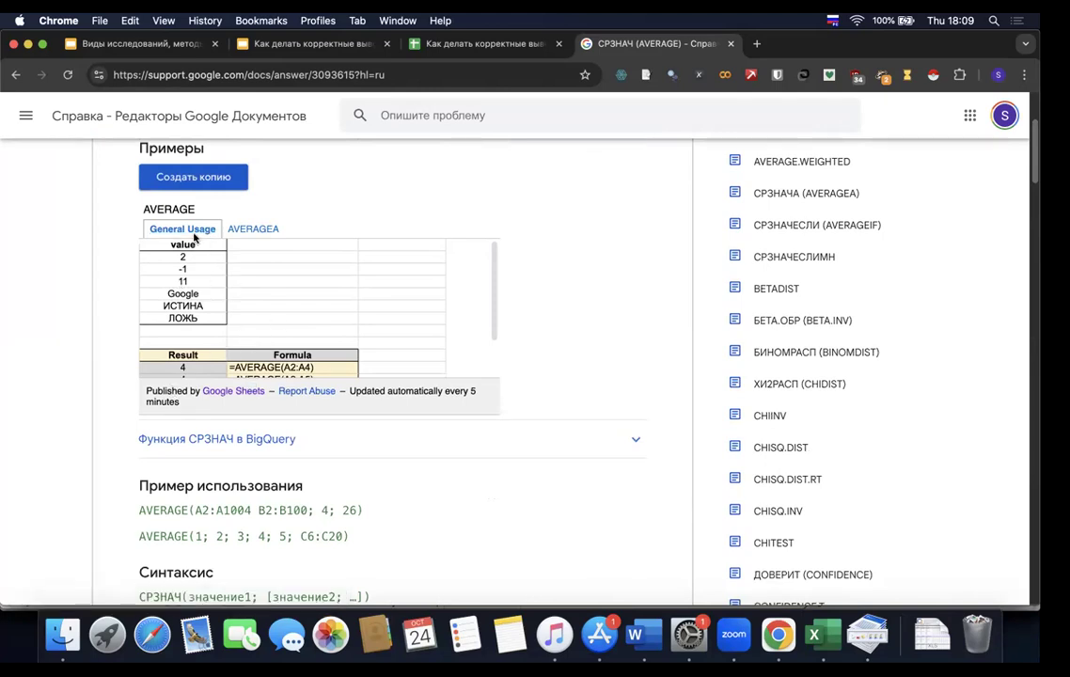
pyautogui.click(194, 177)
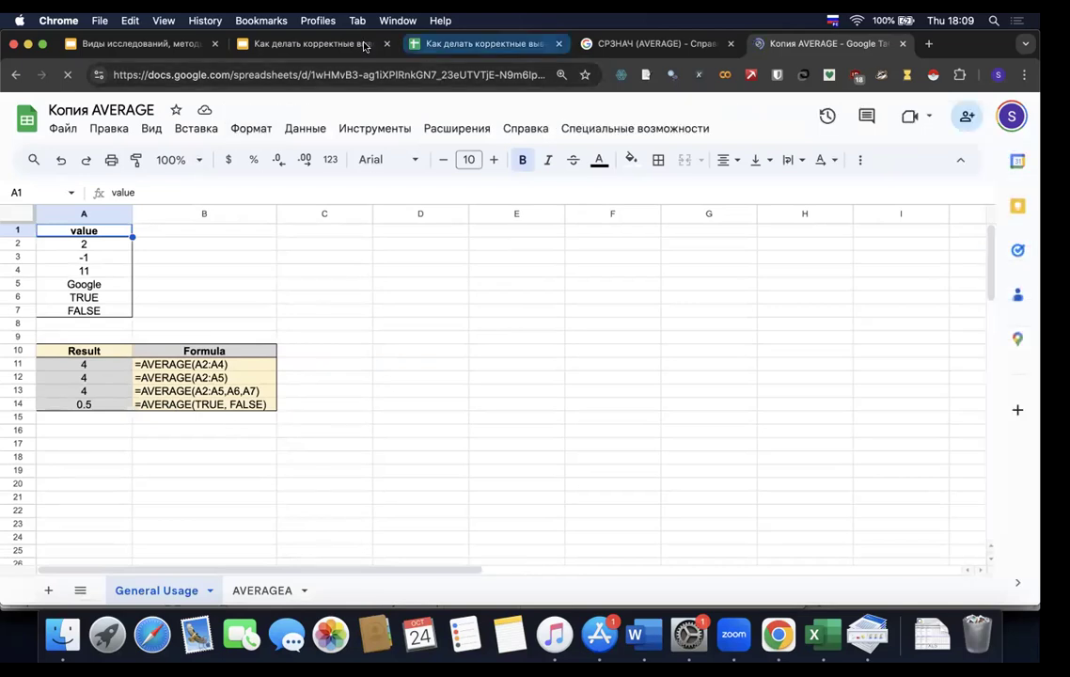
# - Return to the salary spreadsheet and complete the formula in B12 as =СРЗНАЧ(B2:B11)
pyautogui.click(479, 44)
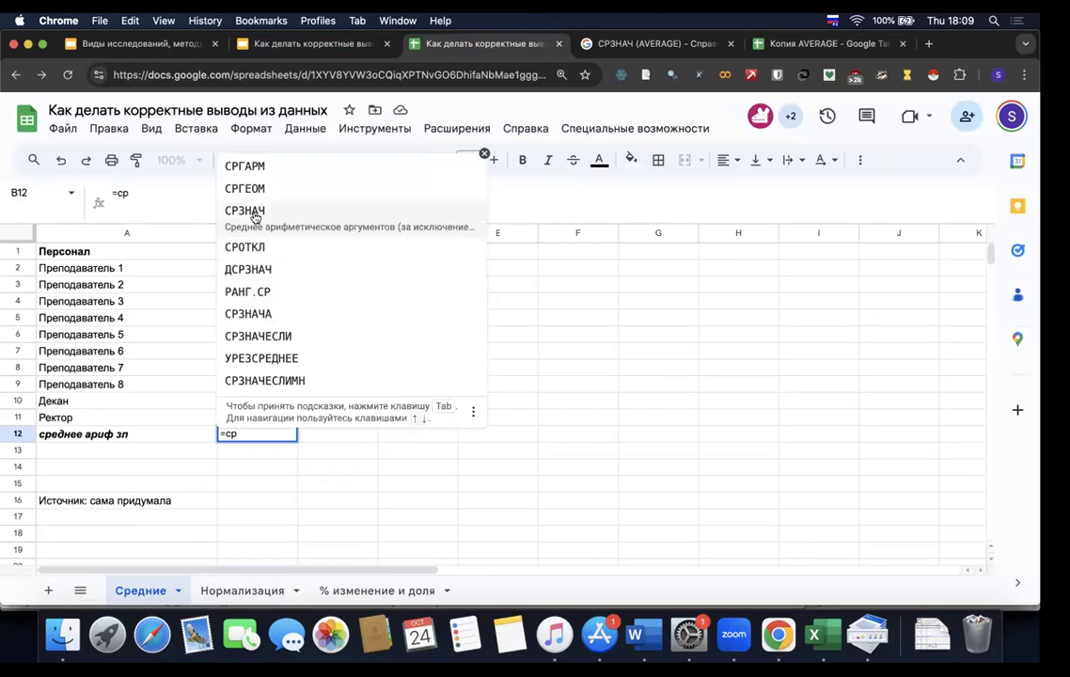
pyautogui.click(253, 212)
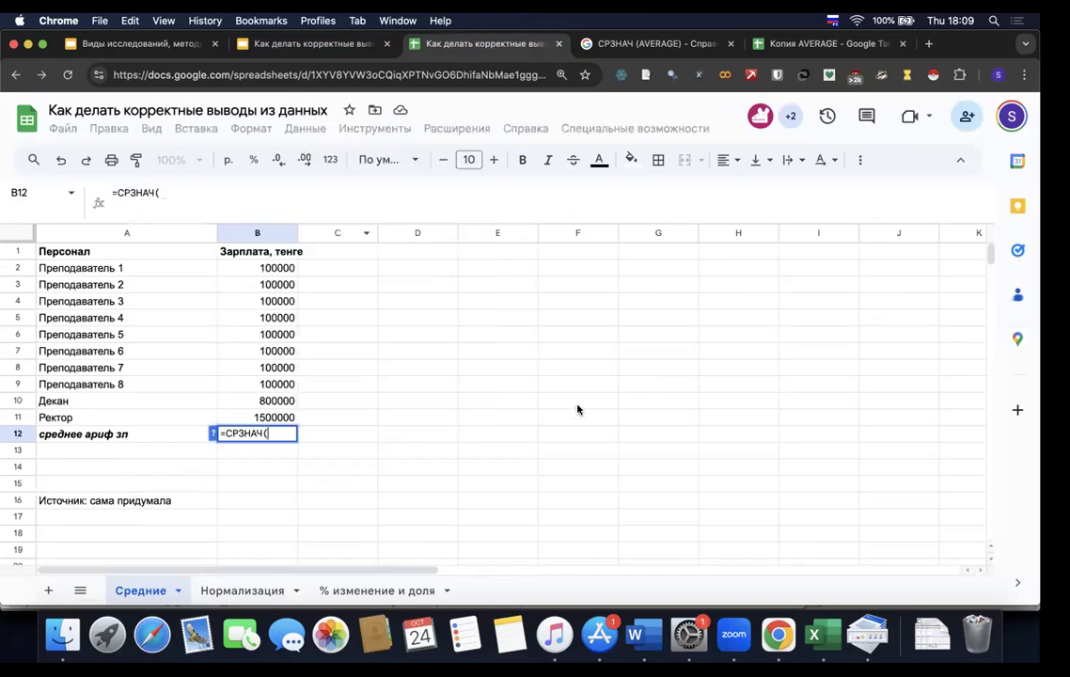
pyautogui.moveTo(282, 268); pyautogui.dragTo(280, 415)
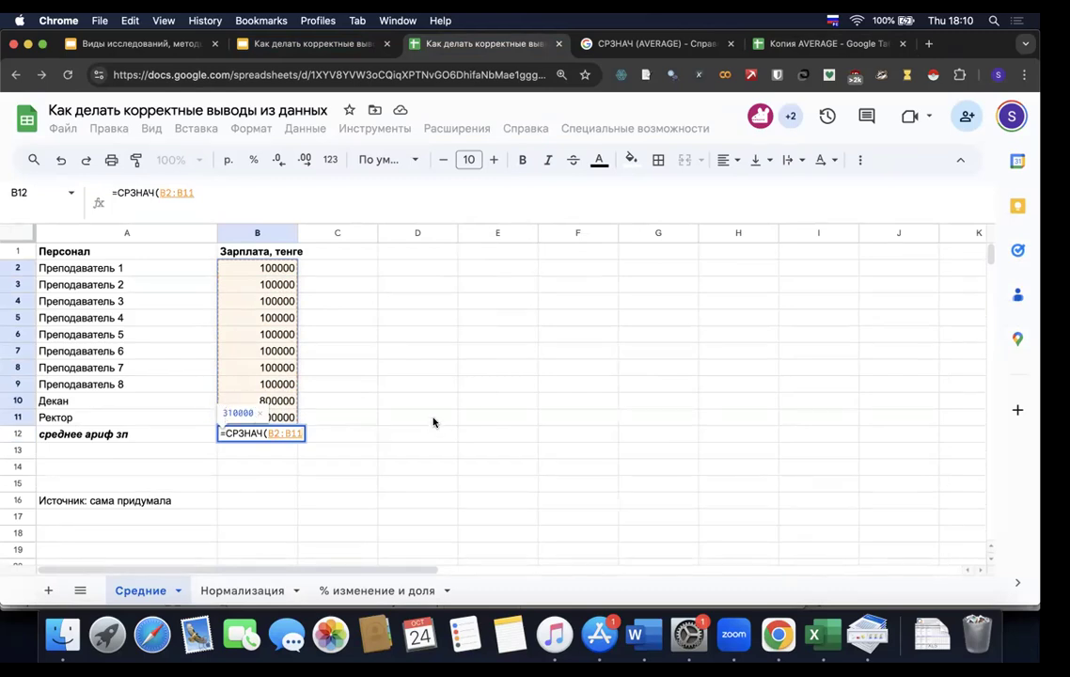
pyautogui.press('Return')
# - Make the average salary in cell B12 bold and dark red
pyautogui.click(272, 433)
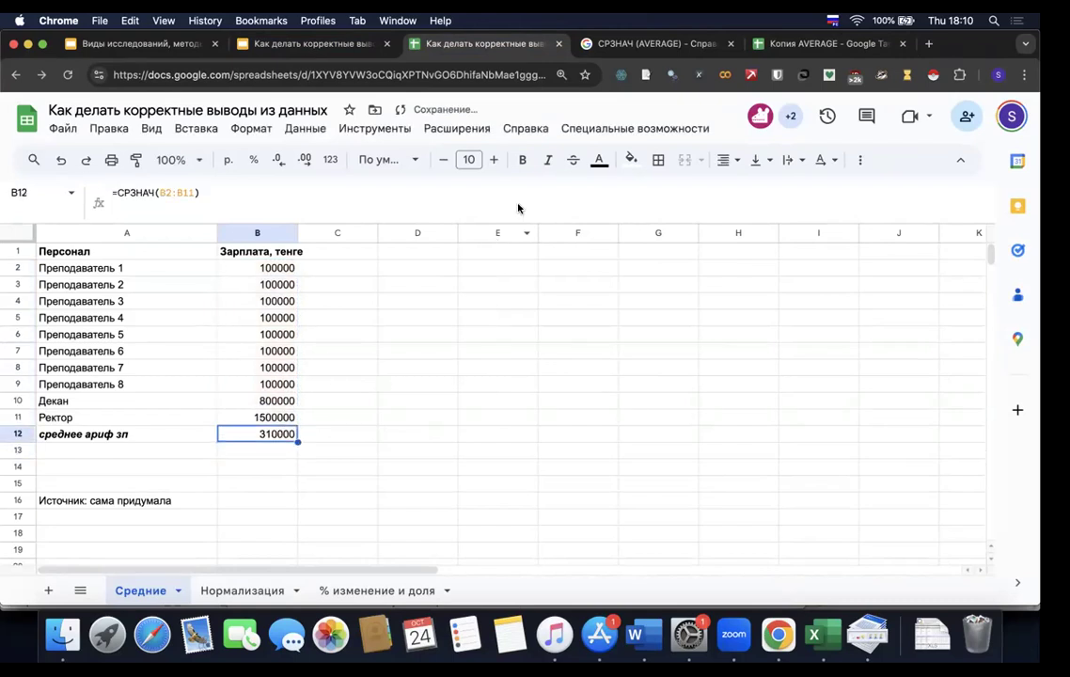
pyautogui.click(522, 158)
pyautogui.click(597, 160)
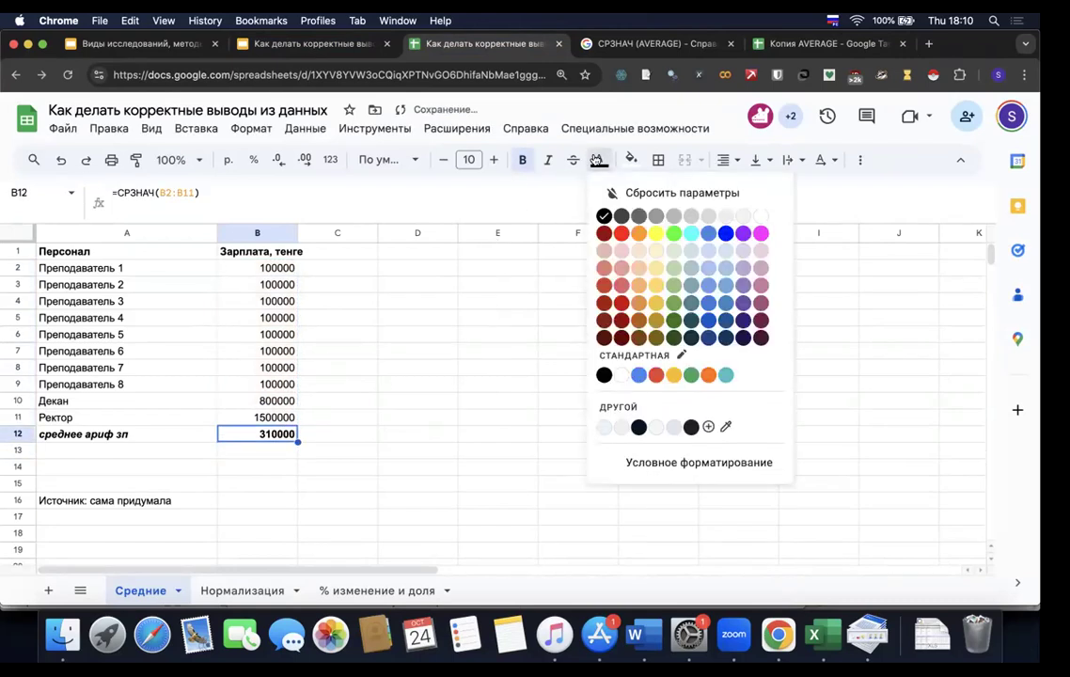
pyautogui.click(603, 232)
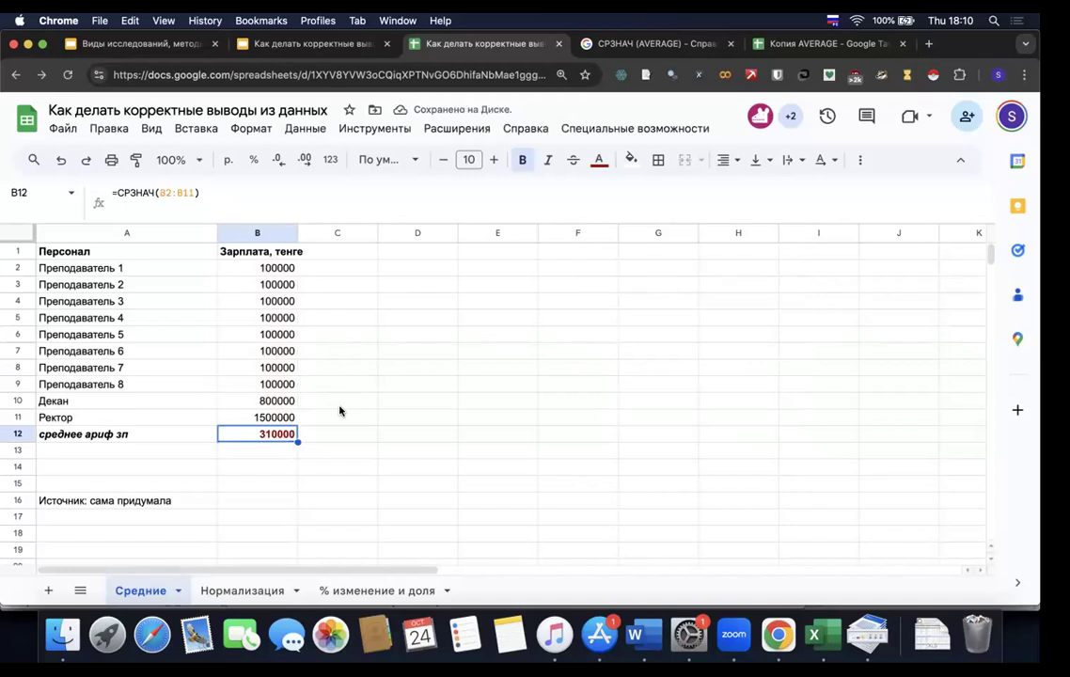
# - Highlight the dean's and rector's salaries, B10:B11, then check the sum and count of the teachers' salaries in B2:B9
pyautogui.moveTo(275, 400); pyautogui.dragTo(274, 420)
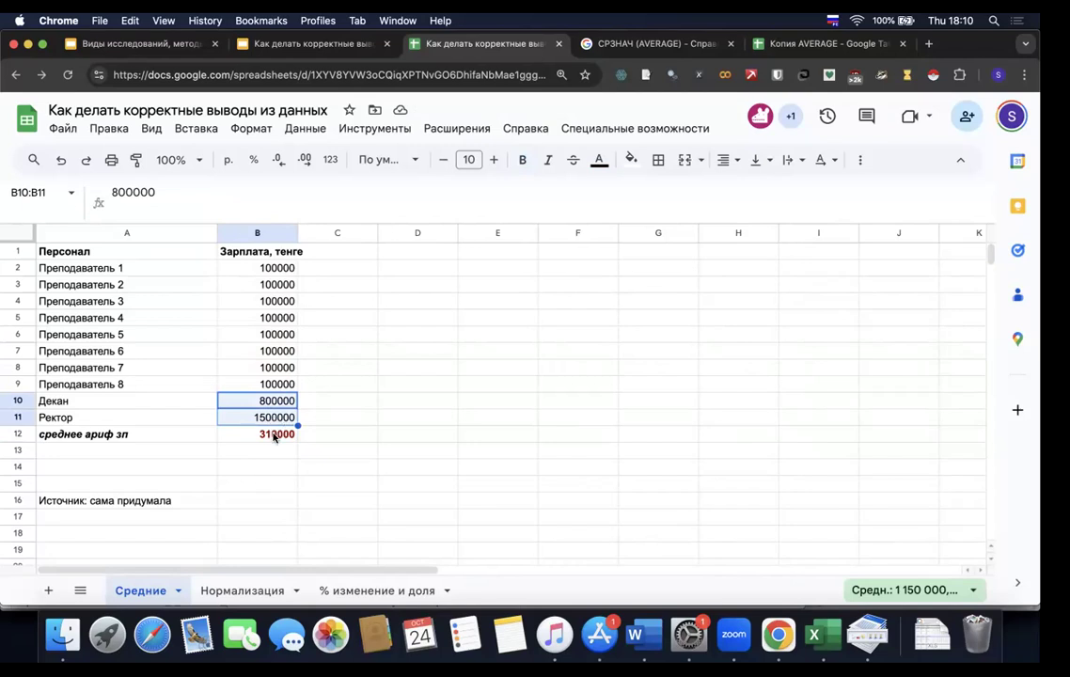
pyautogui.moveTo(267, 269); pyautogui.dragTo(274, 383)
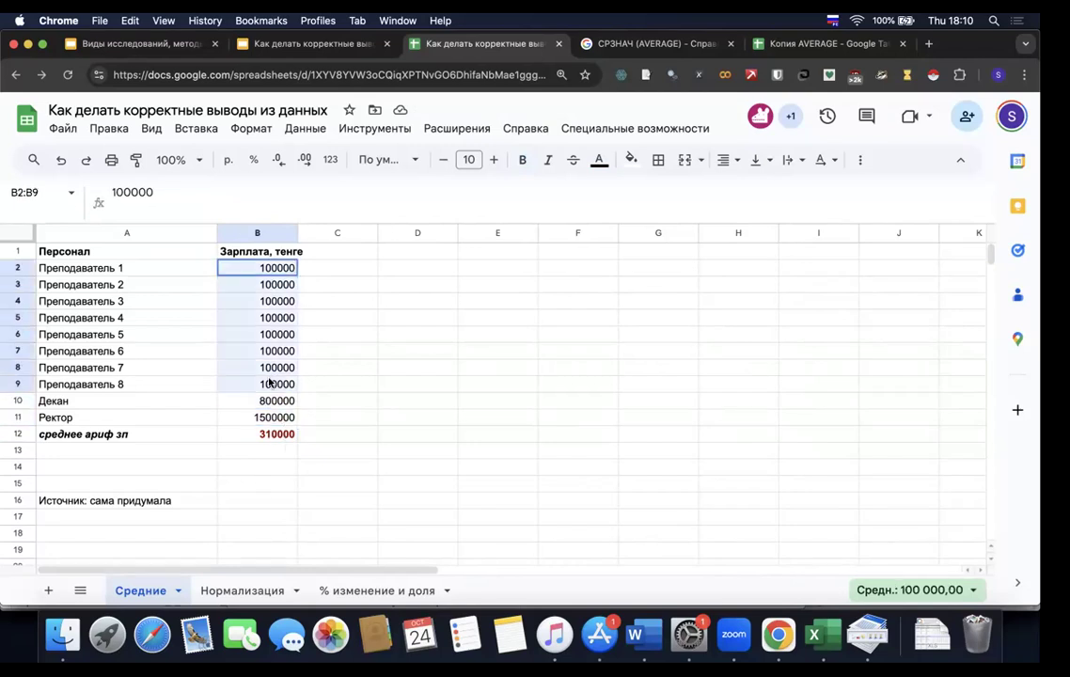
pyautogui.click(897, 589)
pyautogui.click(895, 461)
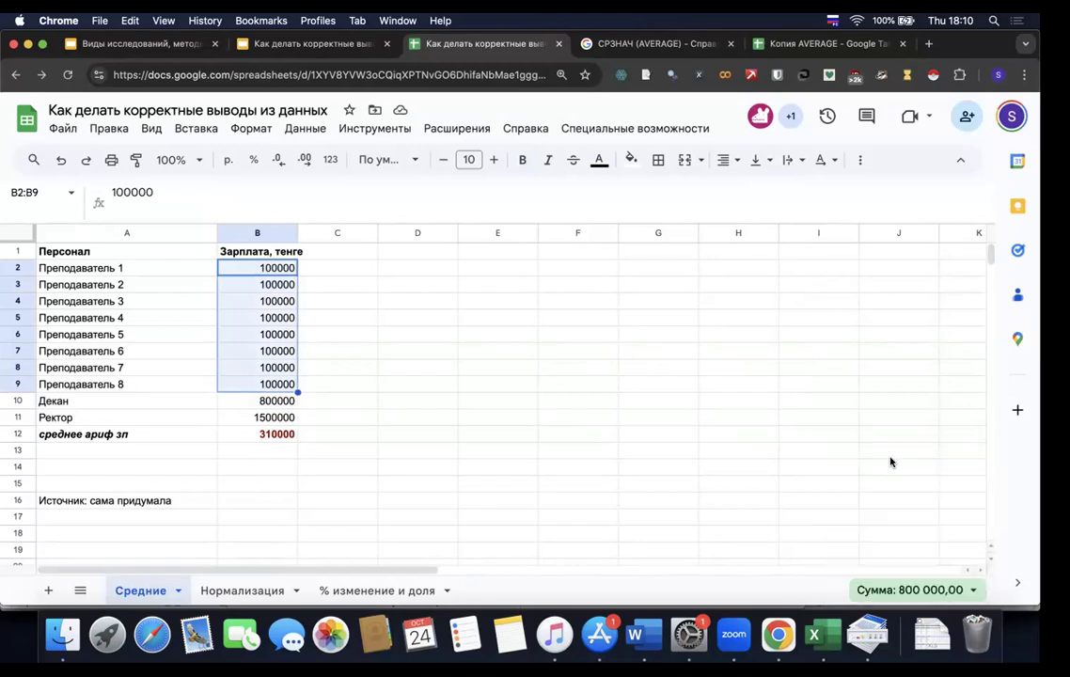
pyautogui.click(904, 588)
pyautogui.click(892, 561)
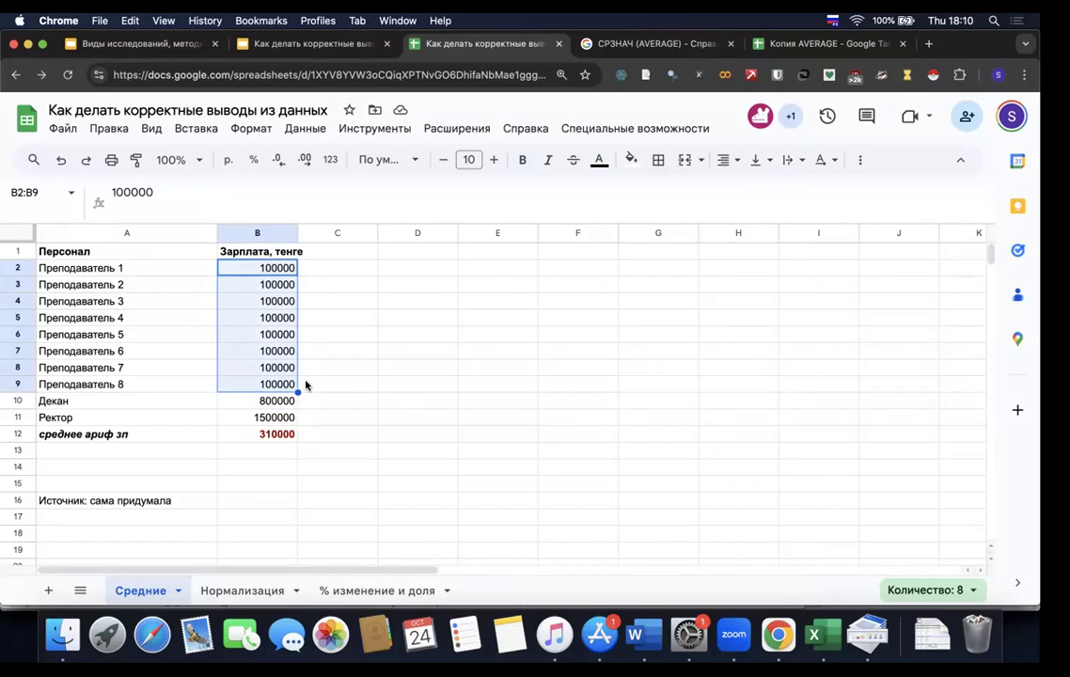
# - Enter the label "медиана" in cell A13 below the average salary row
pyautogui.click(181, 451)
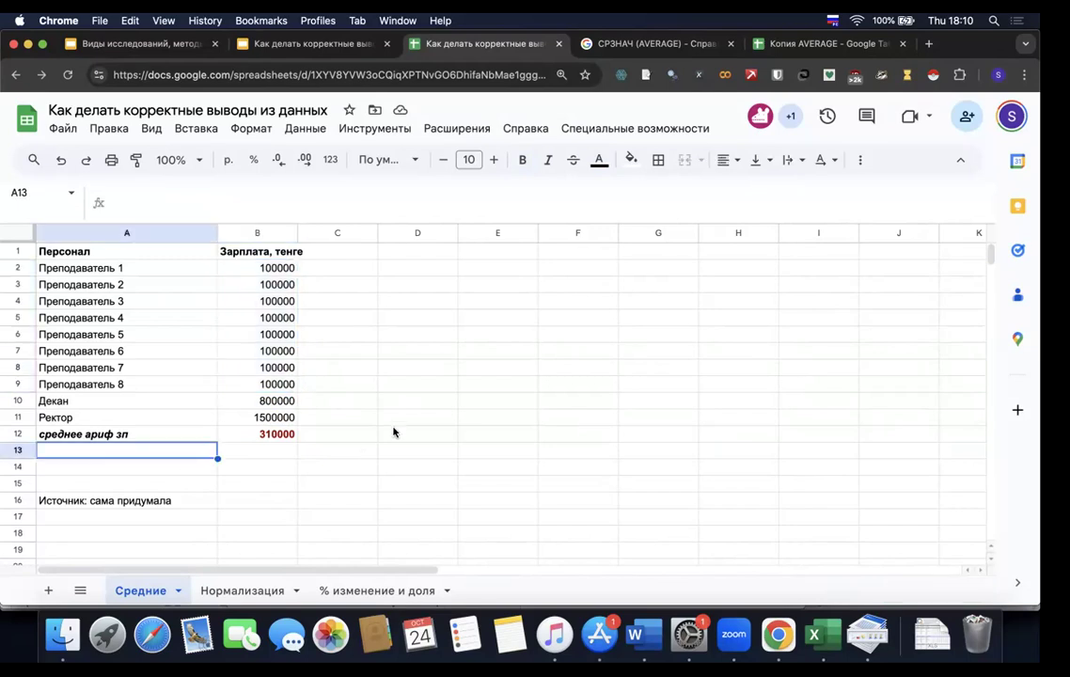
pyautogui.write('меди')
pyautogui.press('Return')
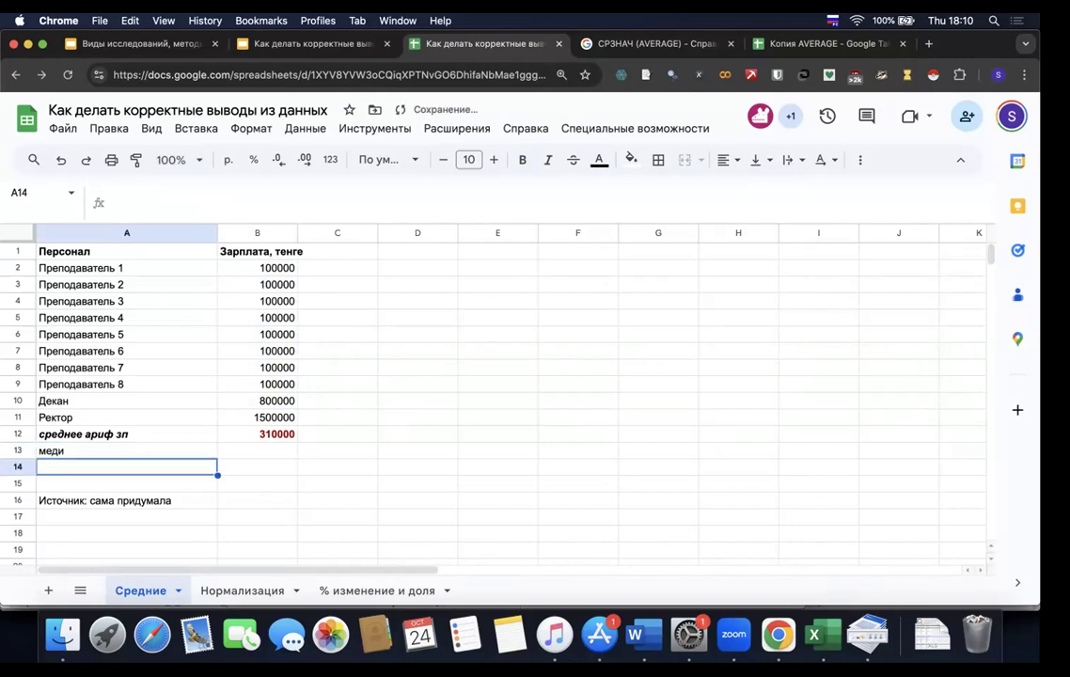
pyautogui.press('Up')
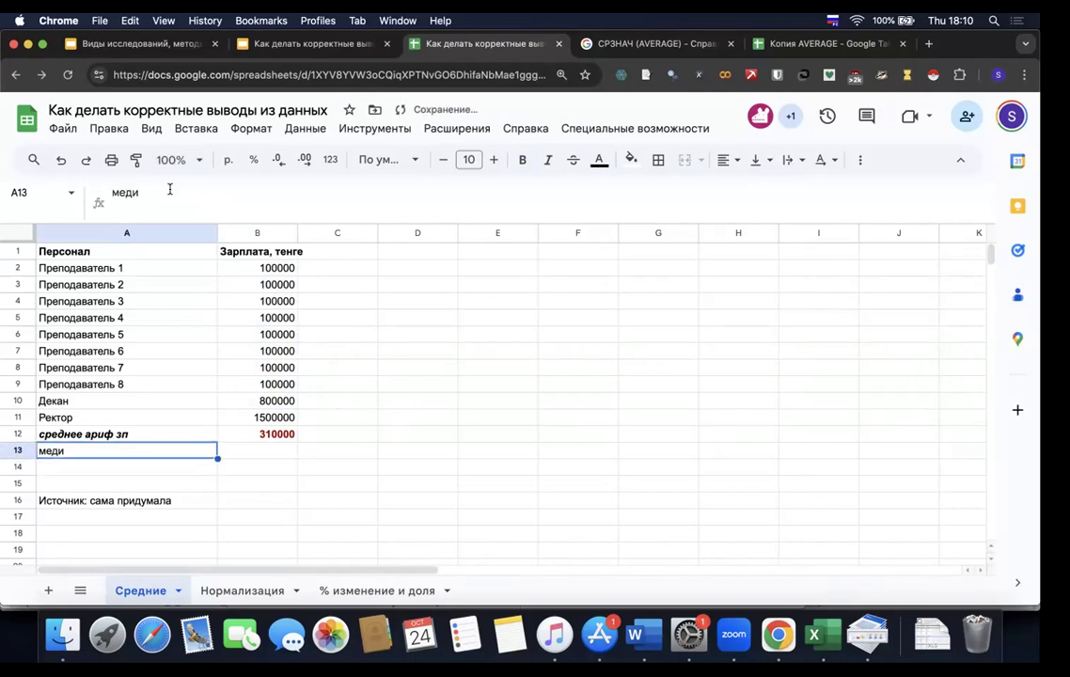
pyautogui.click(169, 189)
pyautogui.write('ана')
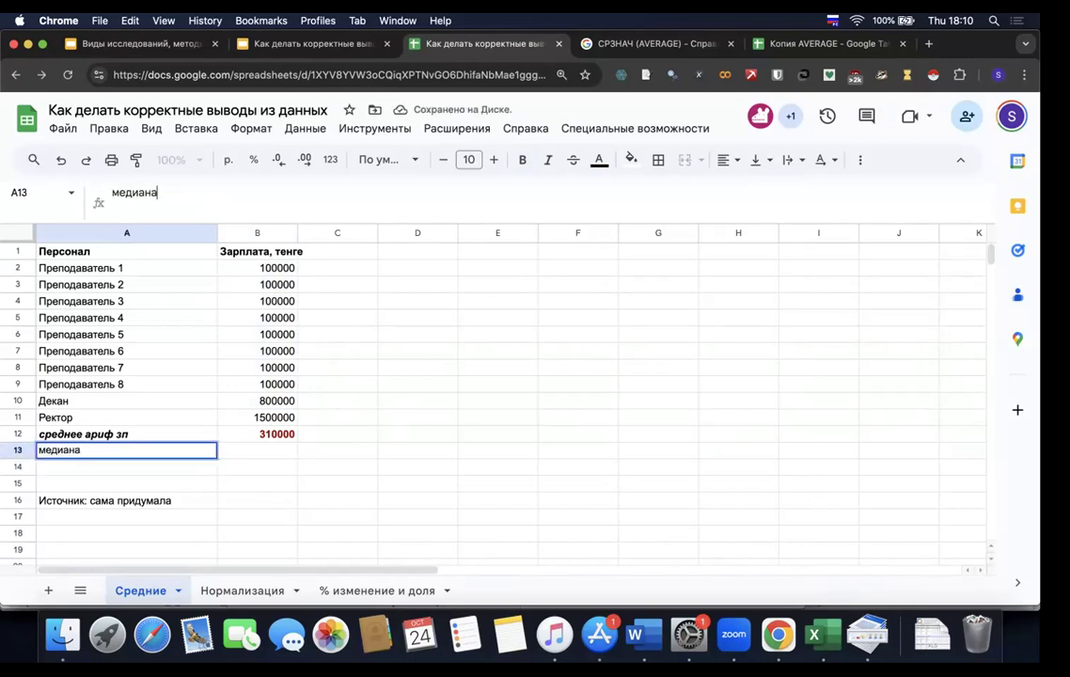
pyautogui.press('Tab')
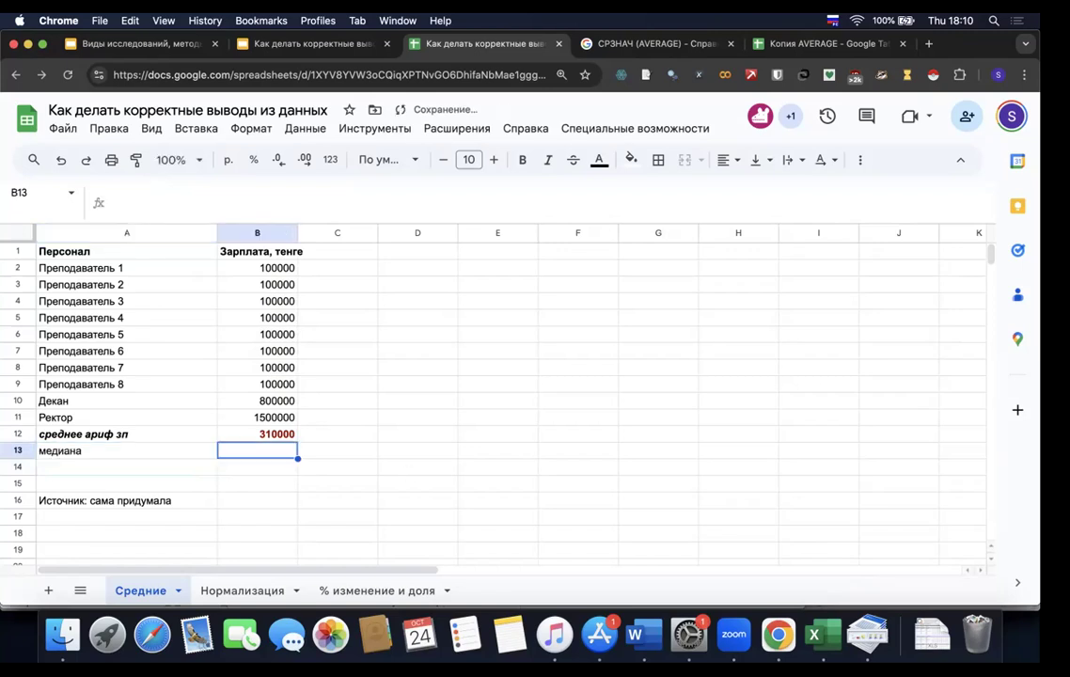
# - Calculate the median salary in B13 with =МЕДИАНА(B2:B11) and make the result bold
pyautogui.write('=')
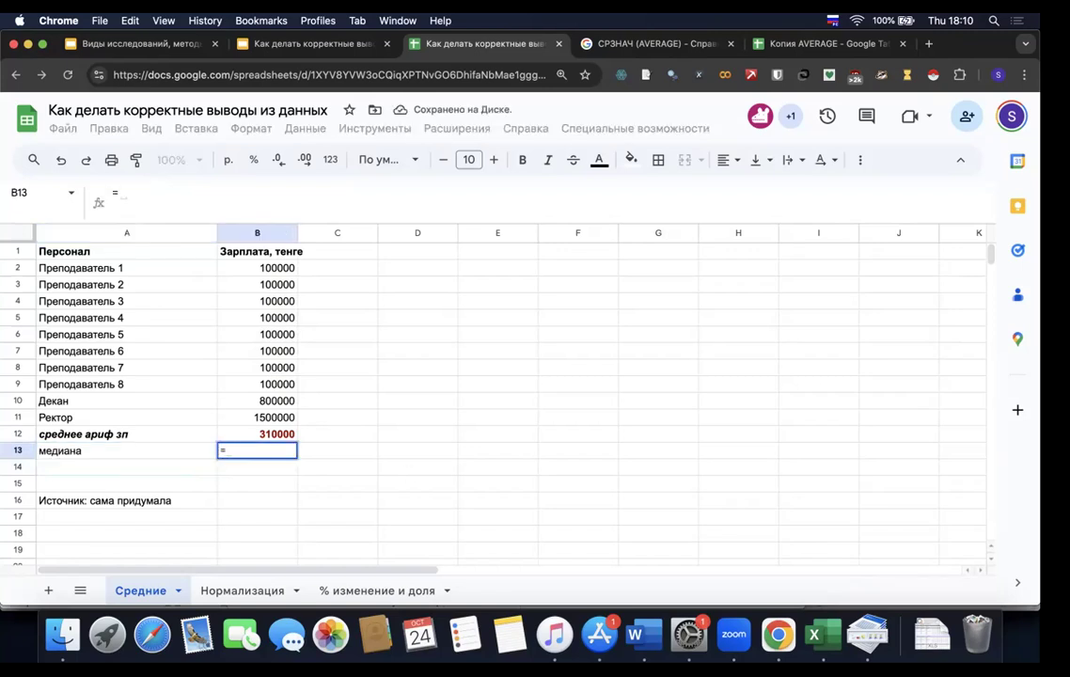
pyautogui.write('медиа')
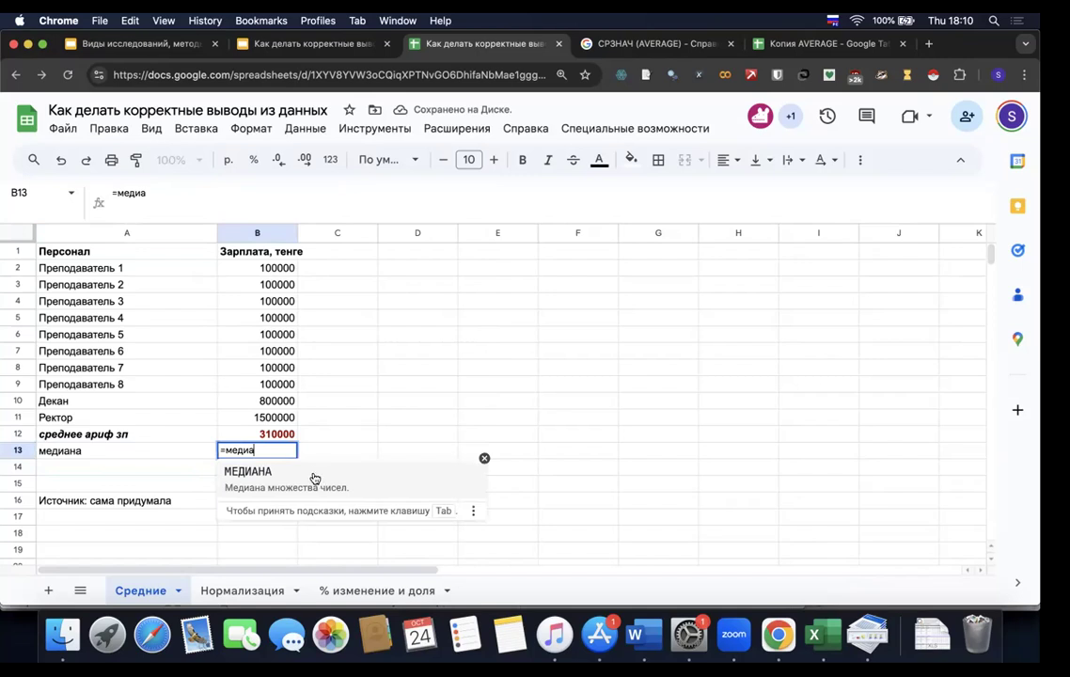
pyautogui.press('Tab')
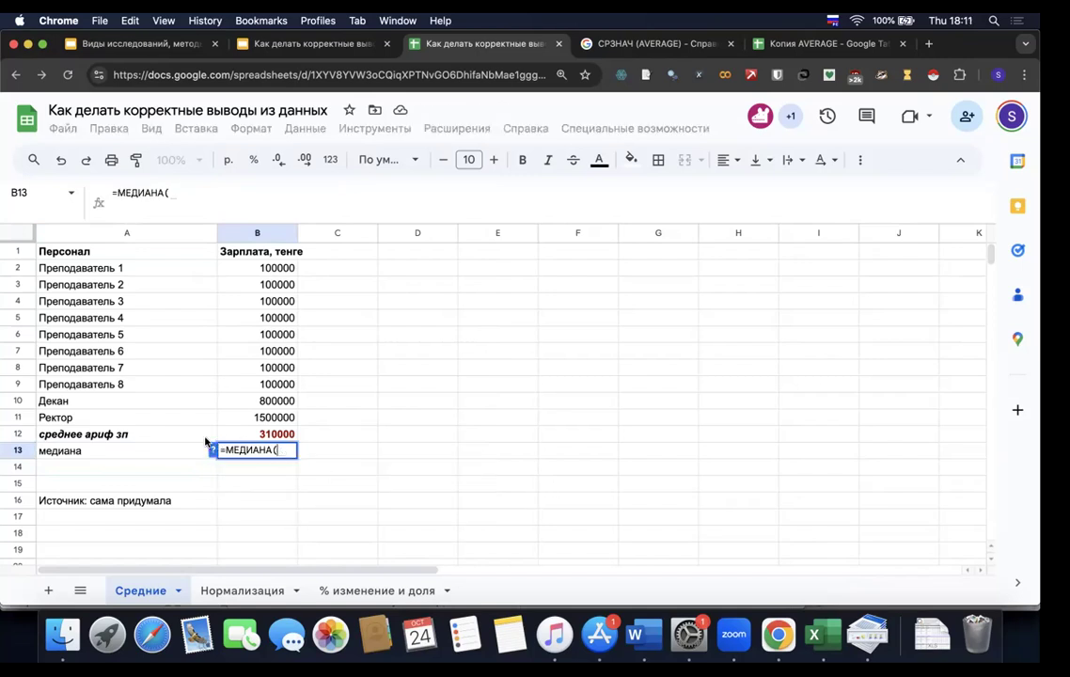
pyautogui.moveTo(282, 268); pyautogui.dragTo(282, 417)
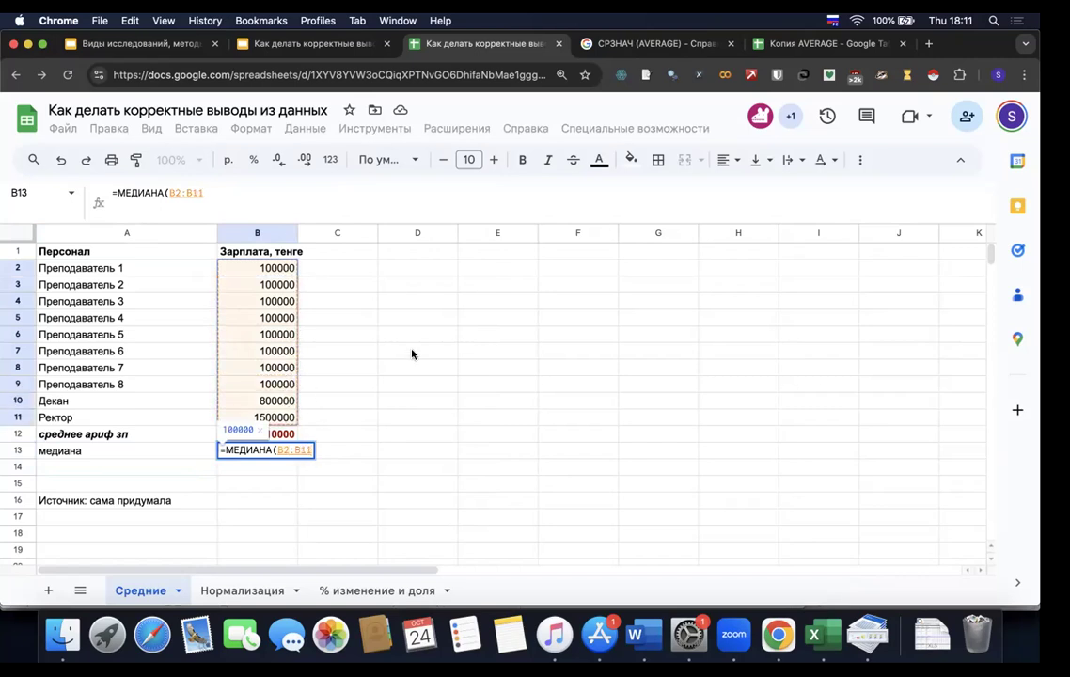
pyautogui.press('Return')
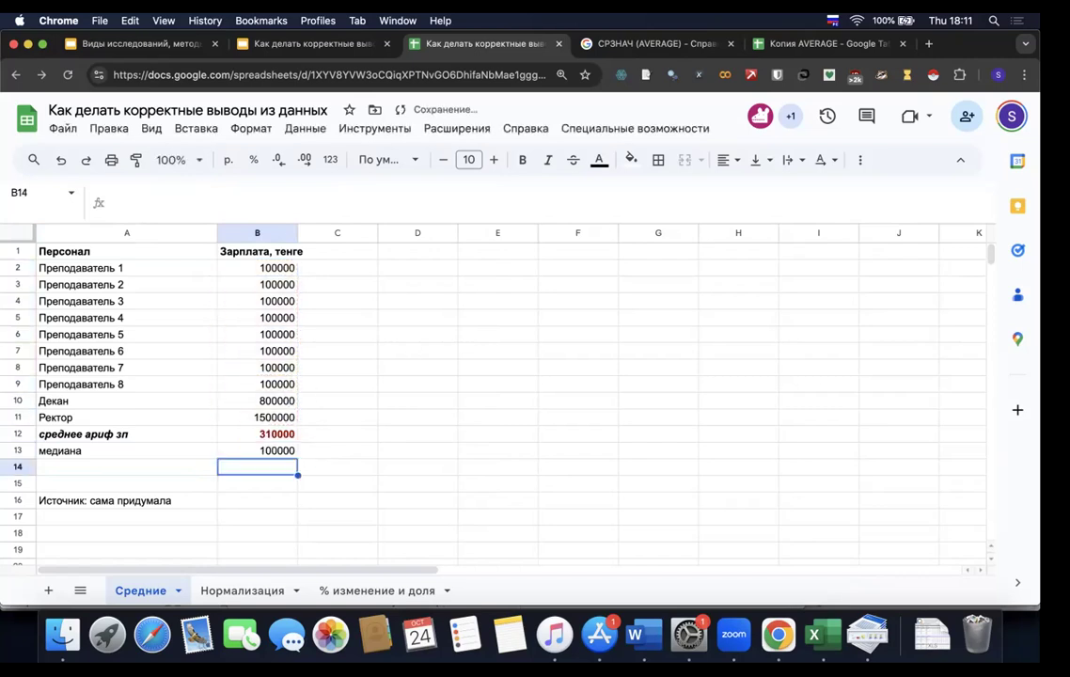
pyautogui.press('Up')
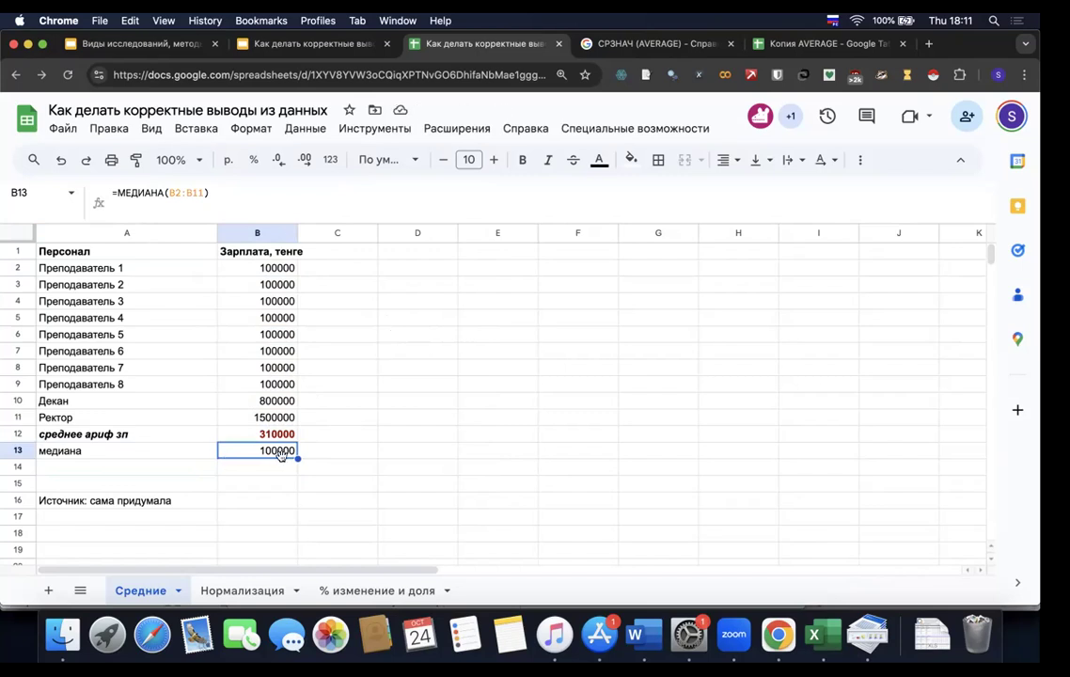
pyautogui.click(527, 161)
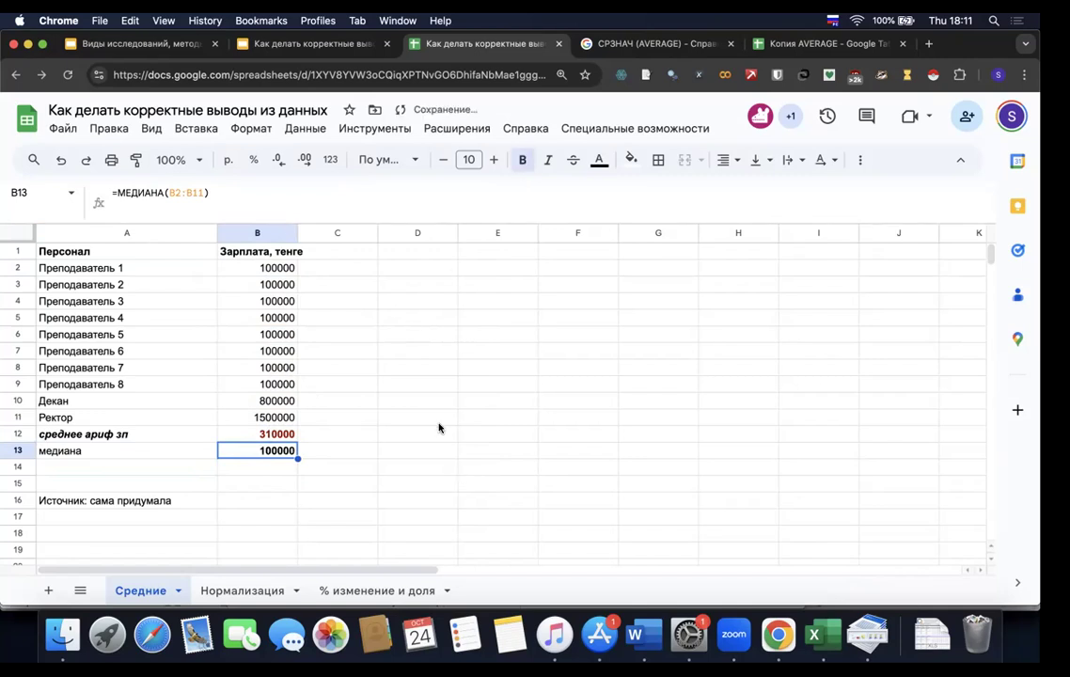
# - Select the average in B12, then highlight the two middle salaries B5:B6 for reference
pyautogui.click(280, 435)
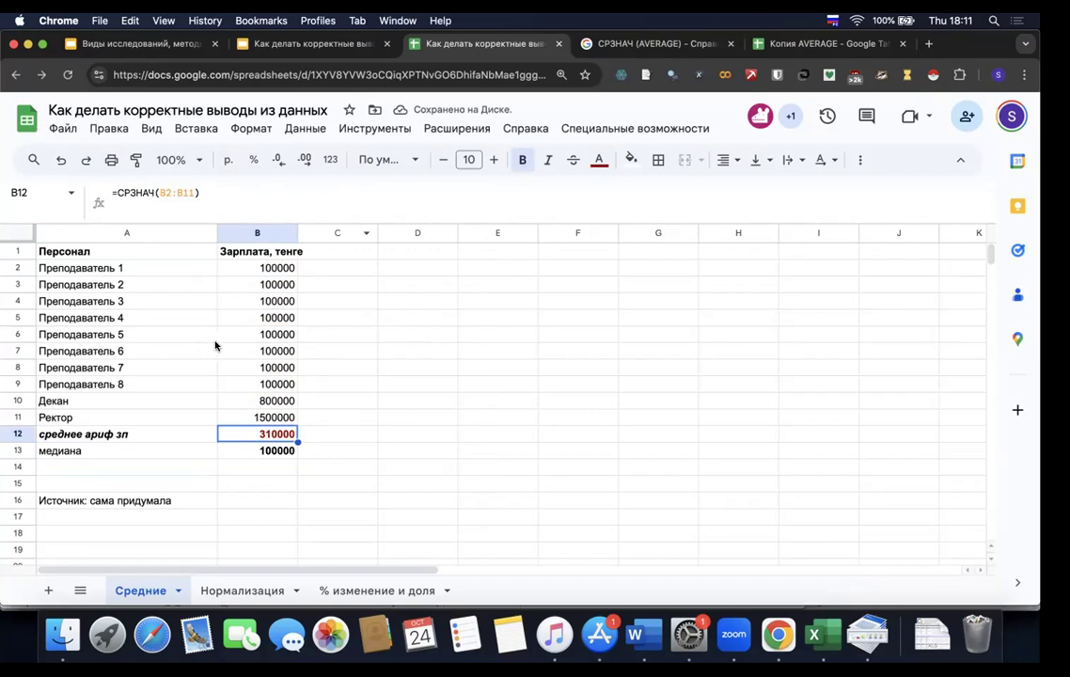
pyautogui.moveTo(230, 320); pyautogui.dragTo(238, 334)
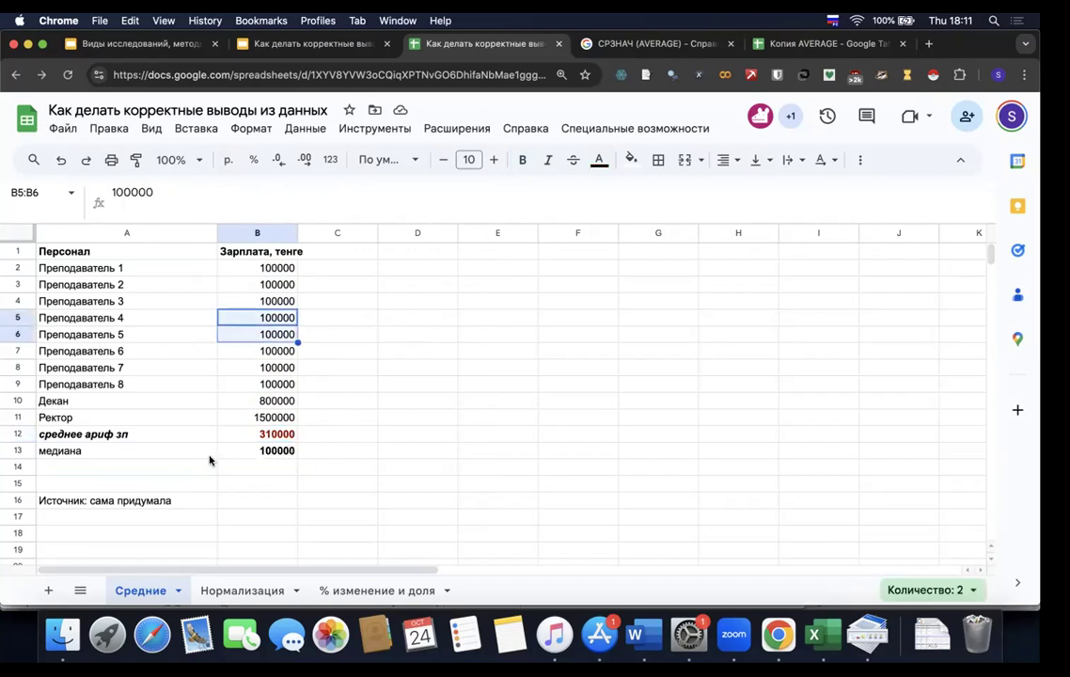
# - Add the label "мода" in A14 and calculate the most frequent salary in B14 with =МОДА(B2:B11)
pyautogui.click(155, 468)
pyautogui.write('мода')
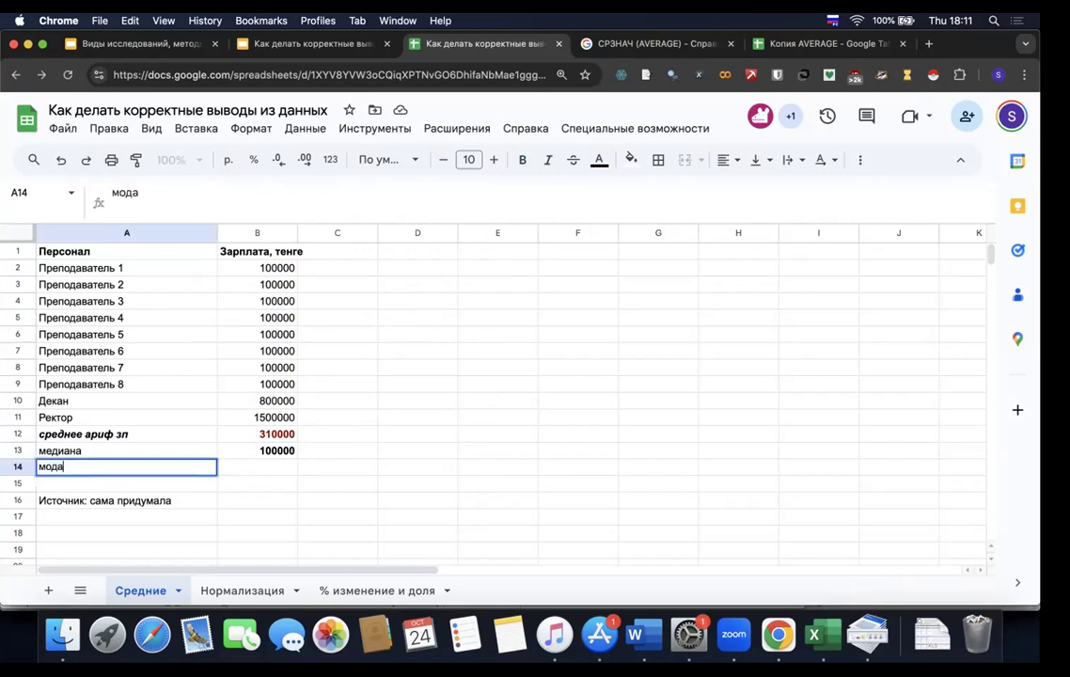
pyautogui.press('Tab')
pyautogui.write('=мода')
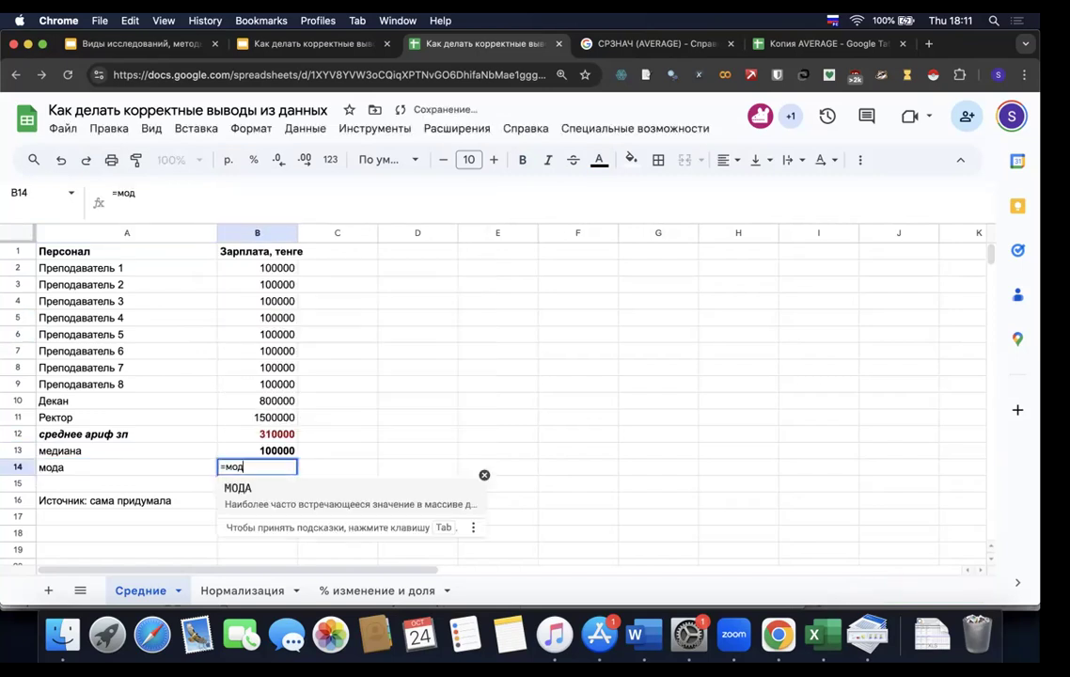
pyautogui.press('Tab')
pyautogui.moveTo(273, 268); pyautogui.dragTo(267, 419)
pyautogui.press('Return')
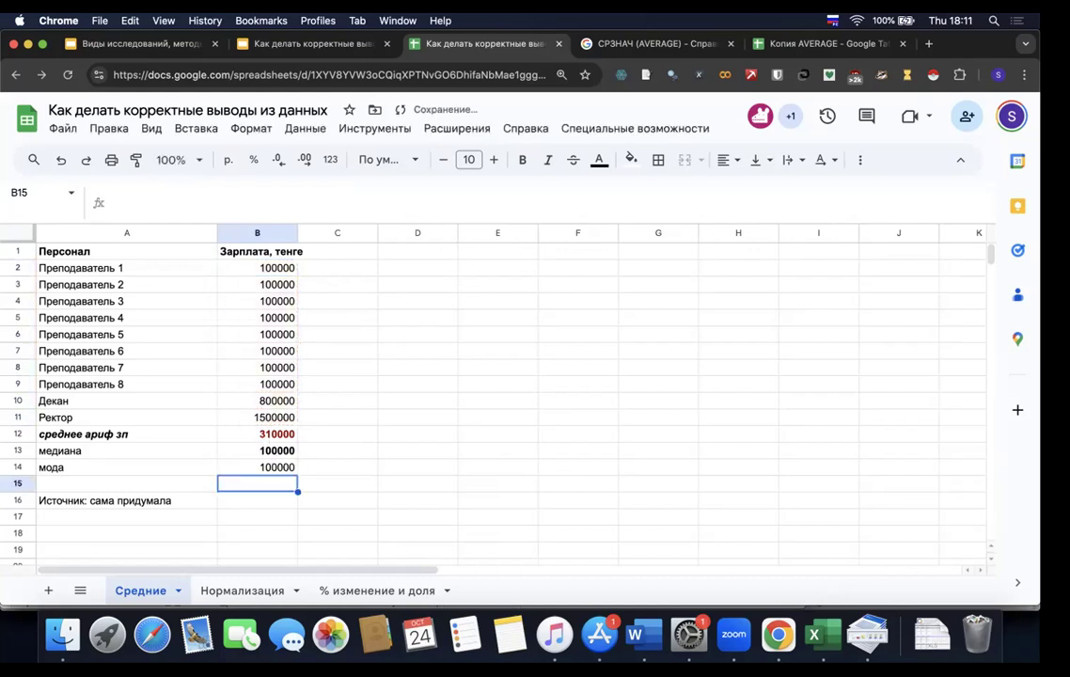
# - Format the mode result in B14 as bold blue text
pyautogui.press('Up')
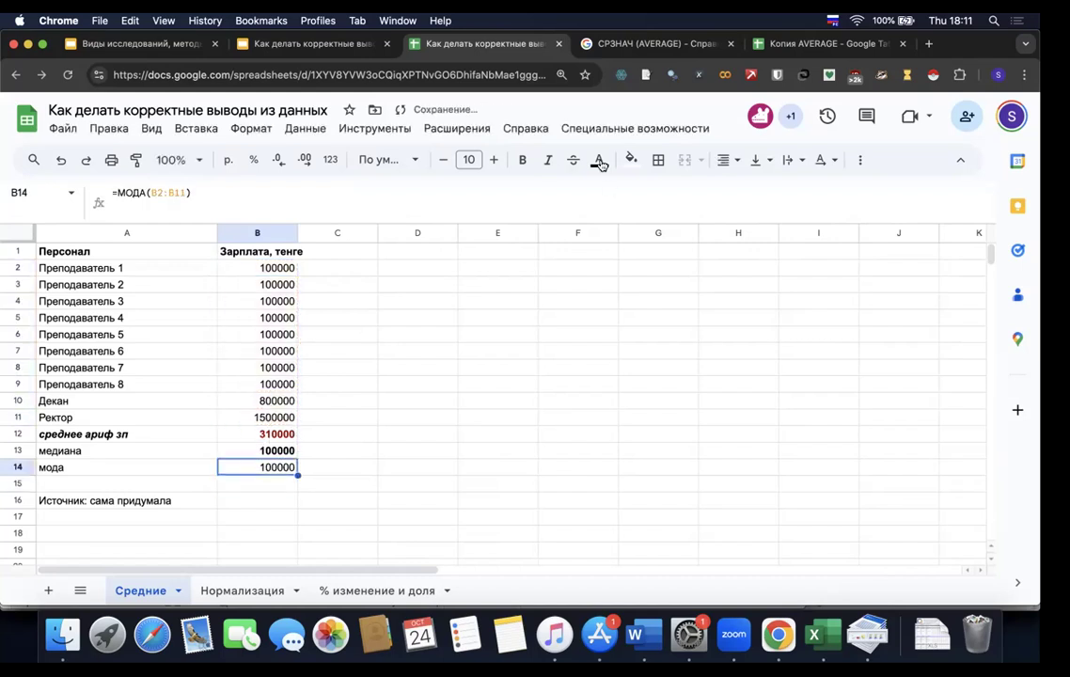
pyautogui.click(522, 160)
pyautogui.click(598, 159)
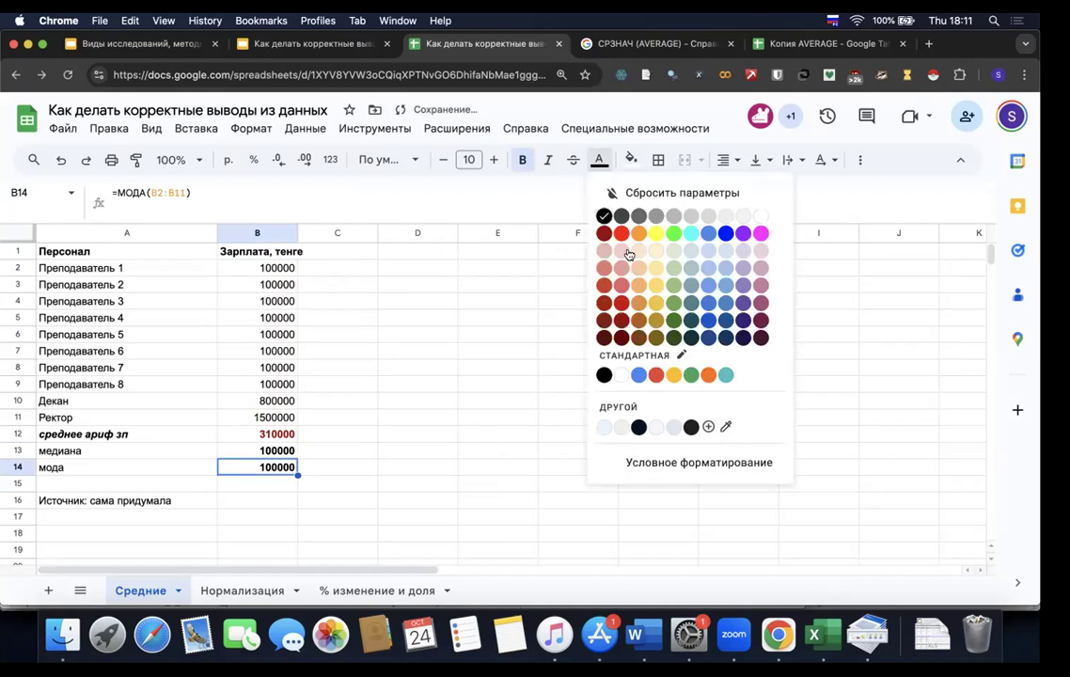
pyautogui.click(725, 232)
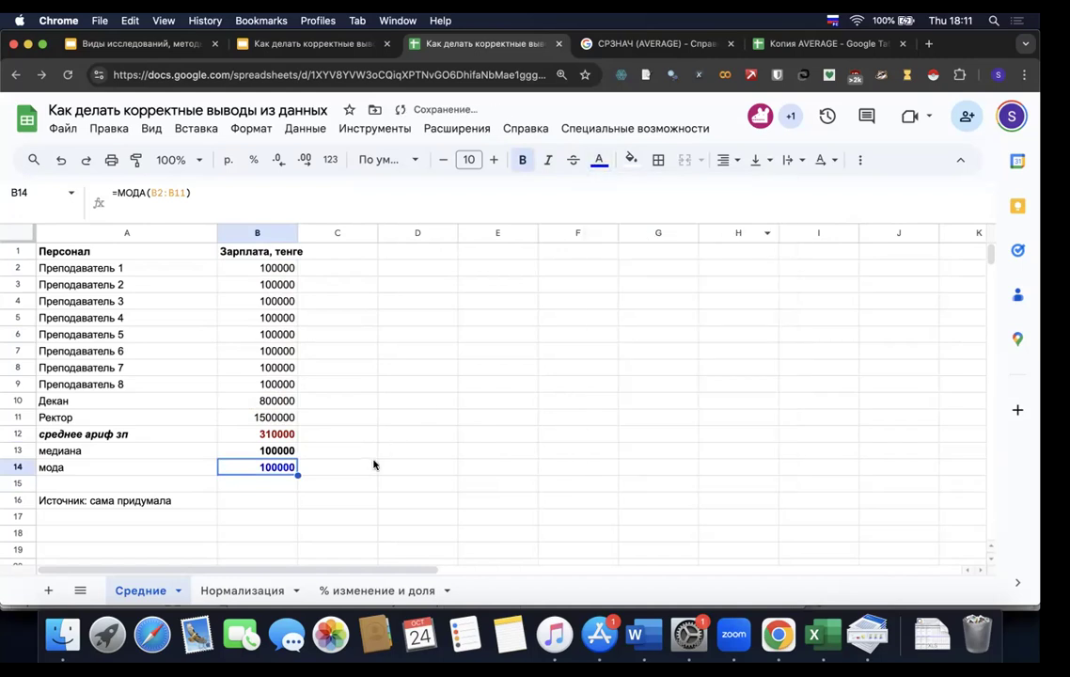
pyautogui.click(349, 470)
# - Highlight the salaries B2:B11 and the average and median rows, then make the "медиана" row bold
pyautogui.moveTo(282, 413); pyautogui.dragTo(284, 270)
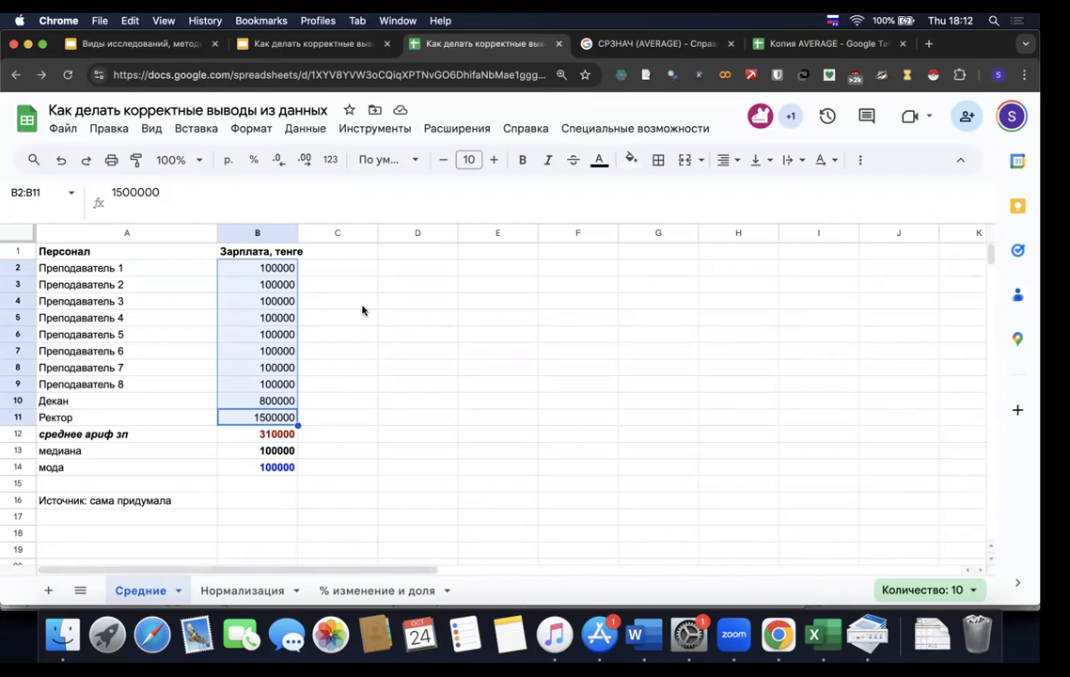
pyautogui.moveTo(209, 437); pyautogui.dragTo(269, 451)
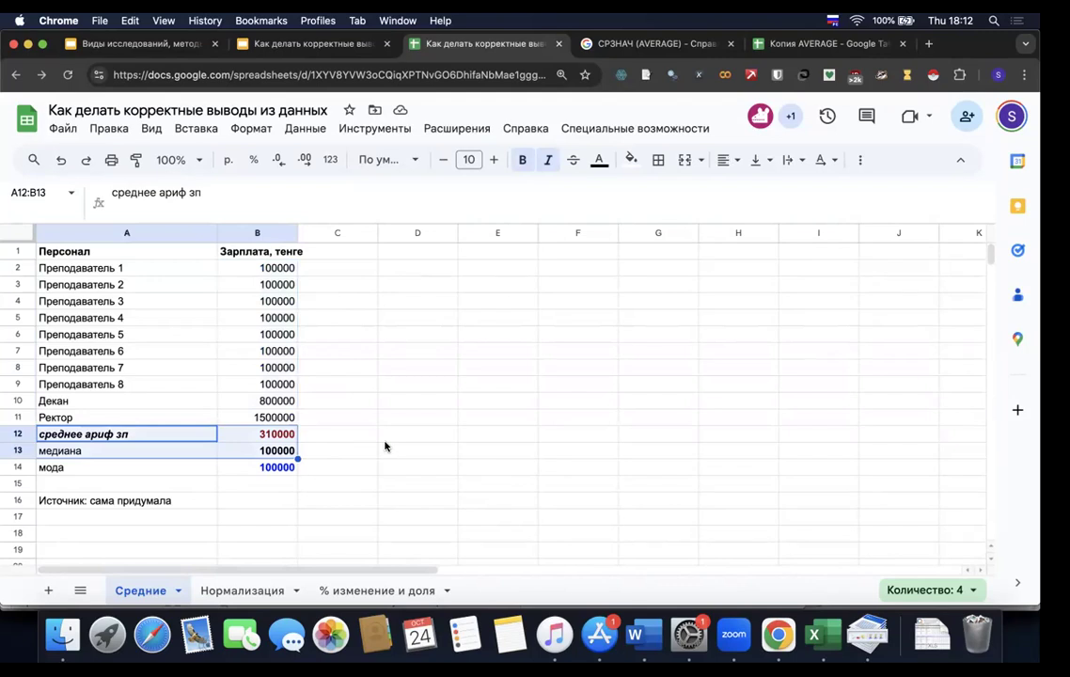
pyautogui.moveTo(196, 451); pyautogui.dragTo(239, 451)
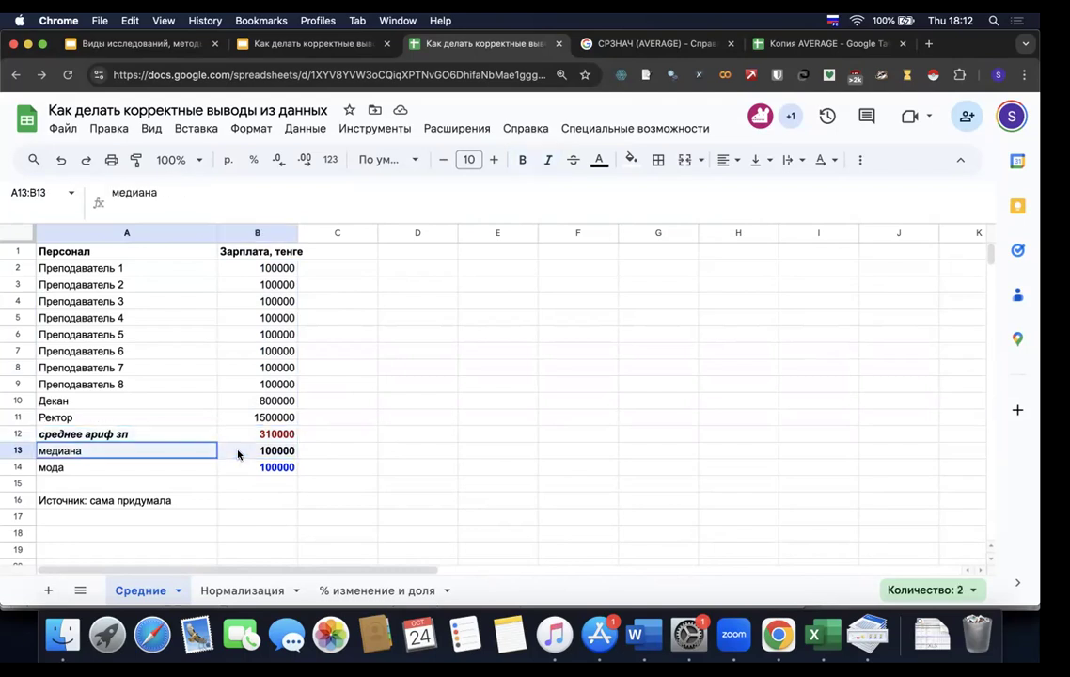
pyautogui.press('super+b')
# - Highlight the average and median rows, the dean's and rector's rows A10:B11, and the staff table A1:B11 for reference
pyautogui.moveTo(147, 434); pyautogui.dragTo(263, 451)
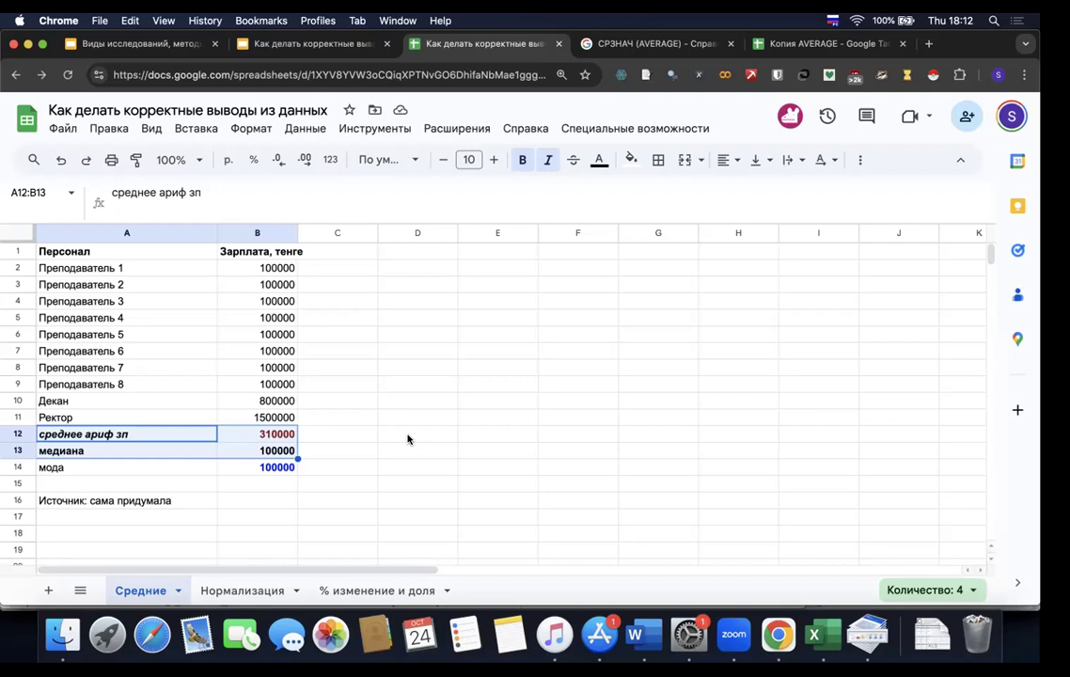
pyautogui.moveTo(215, 403); pyautogui.dragTo(268, 420)
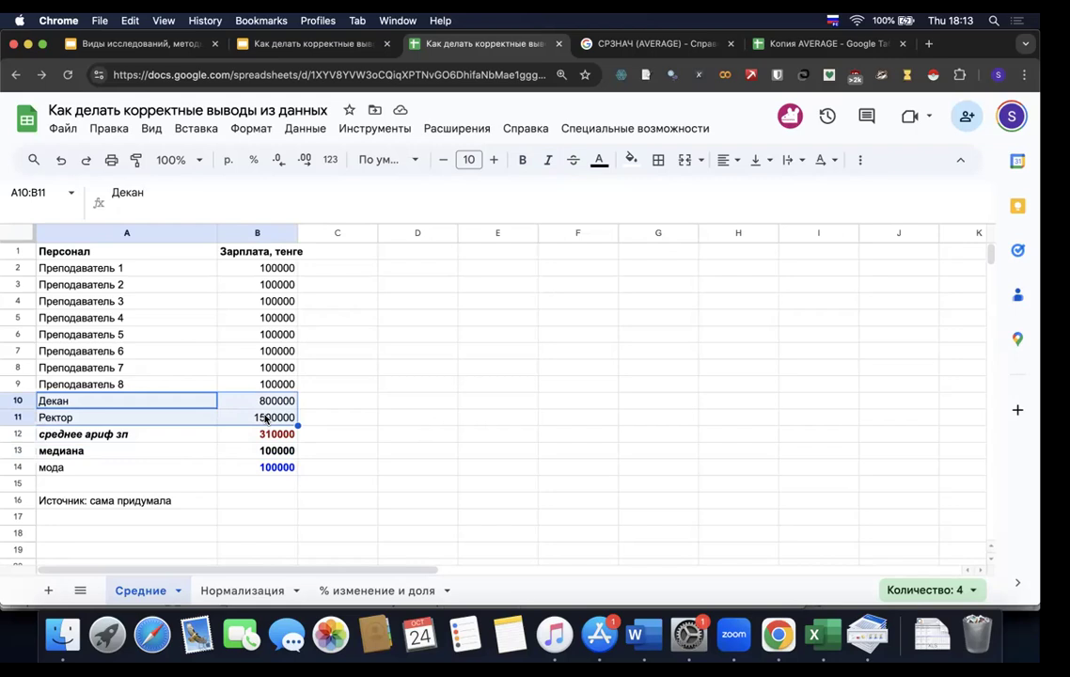
pyautogui.moveTo(159, 249)
pyautogui.mouseDown()
pyautogui.moveTo(234, 401)
pyautogui.moveTo(239, 422)
pyautogui.moveTo(229, 423)
pyautogui.mouseUp()
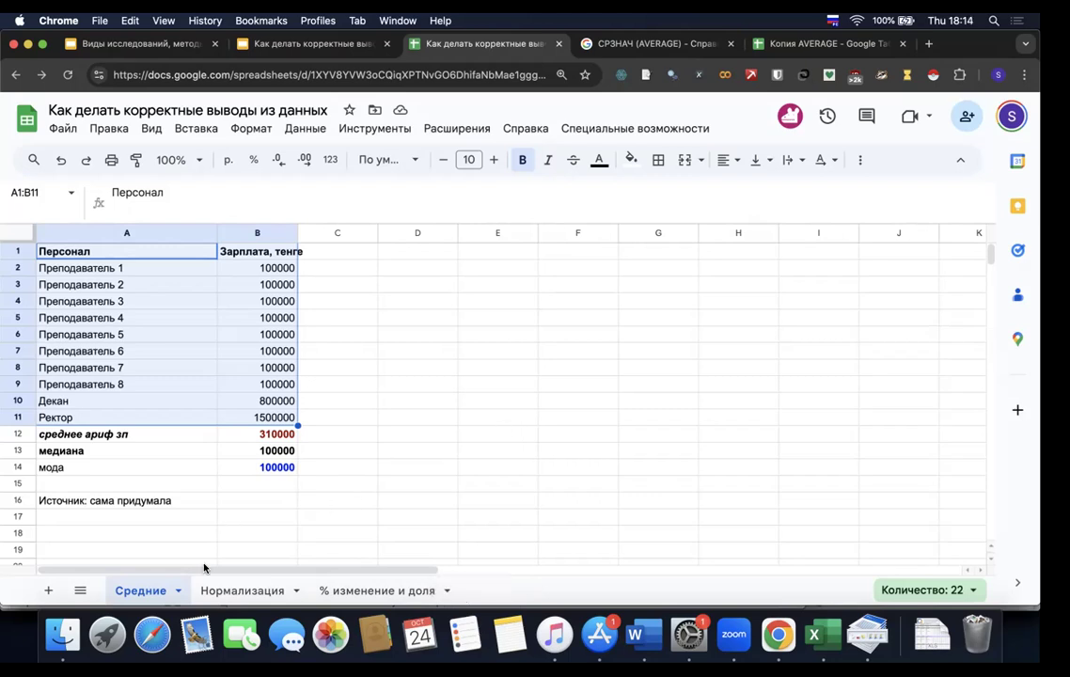
# - Switch to the "Нормализация" sheet and check the linked data source in A23 below the regional hospital table
pyautogui.click(220, 596)
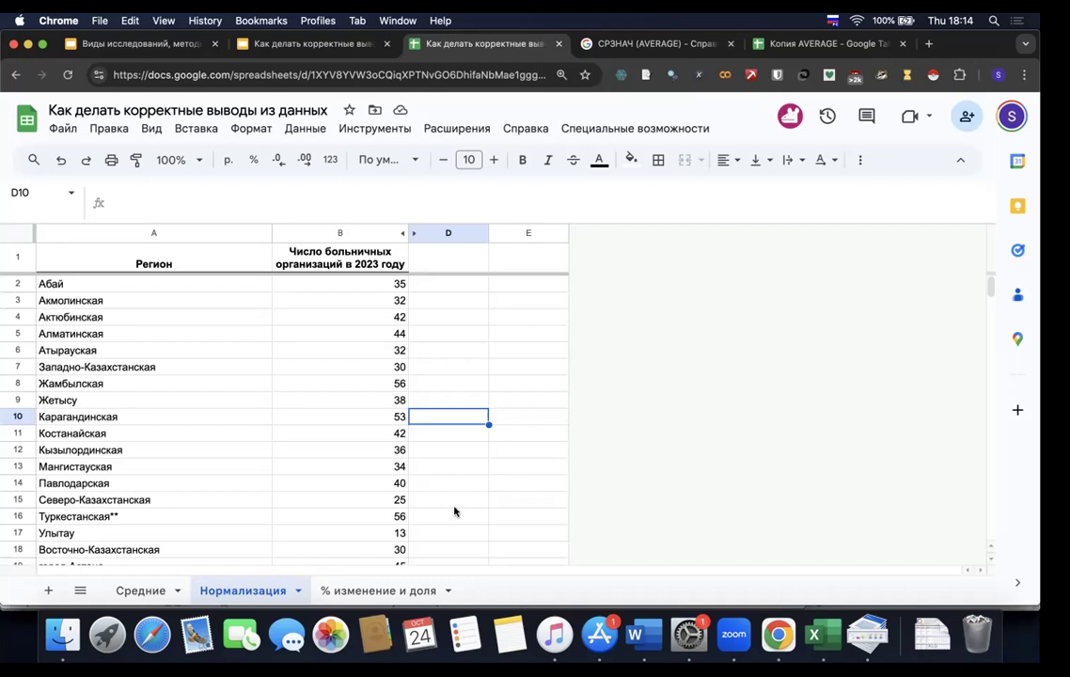
pyautogui.scroll(-5, 454, 511)
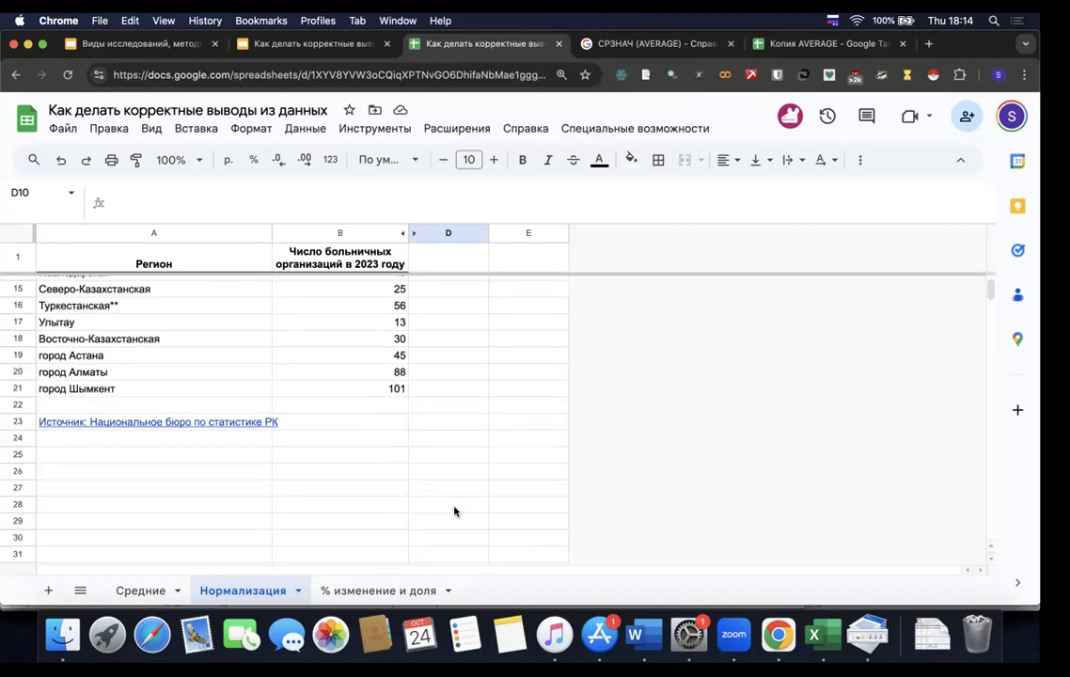
pyautogui.click(83, 401)
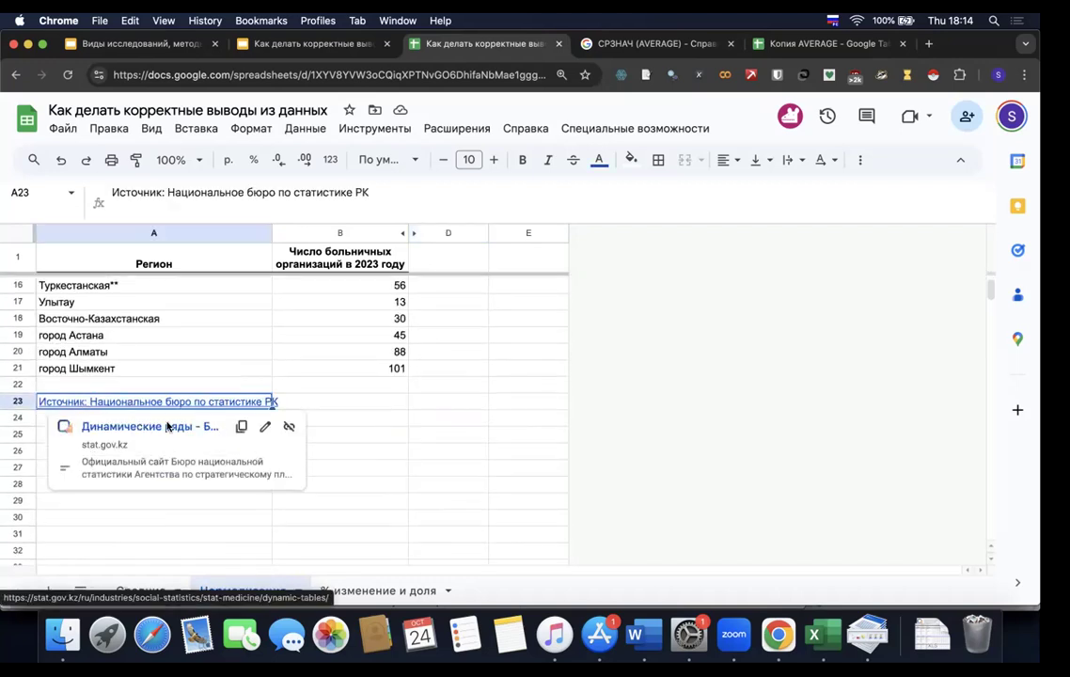
pyautogui.scroll(5, 167, 426)
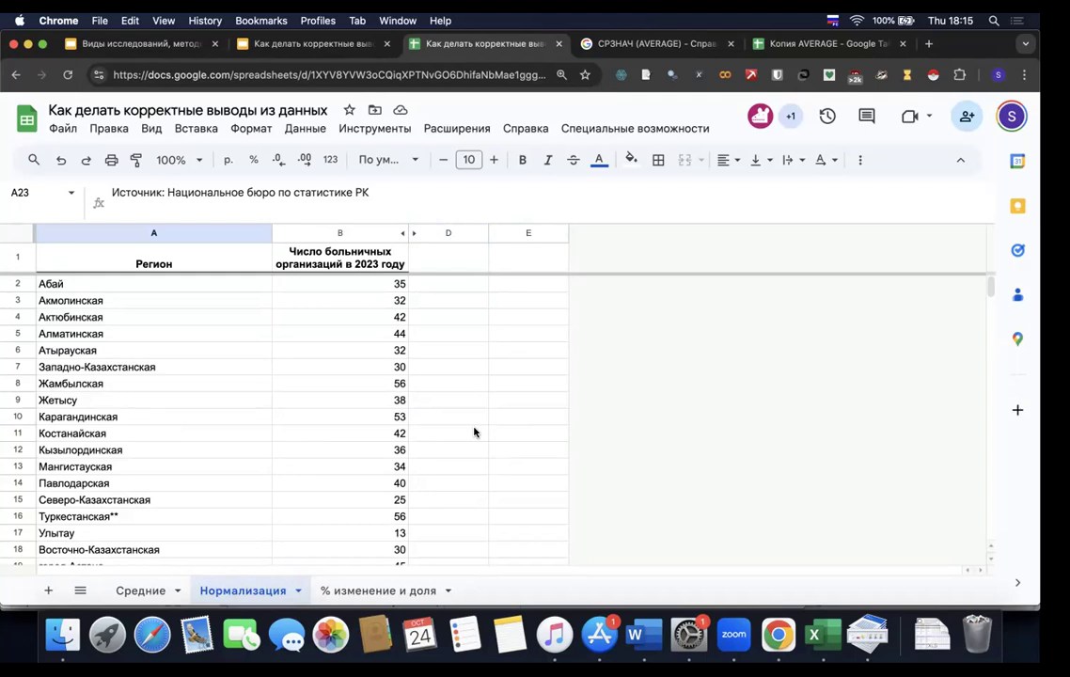
pyautogui.scroll(-3, 474, 432)
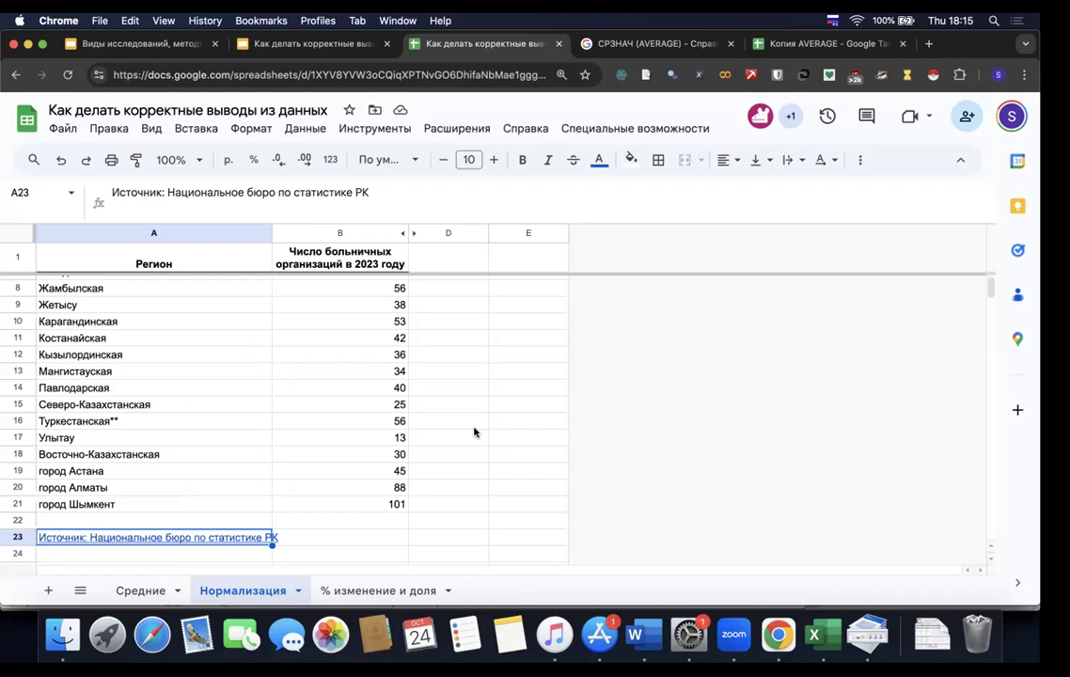
pyautogui.scroll(3, 474, 432)
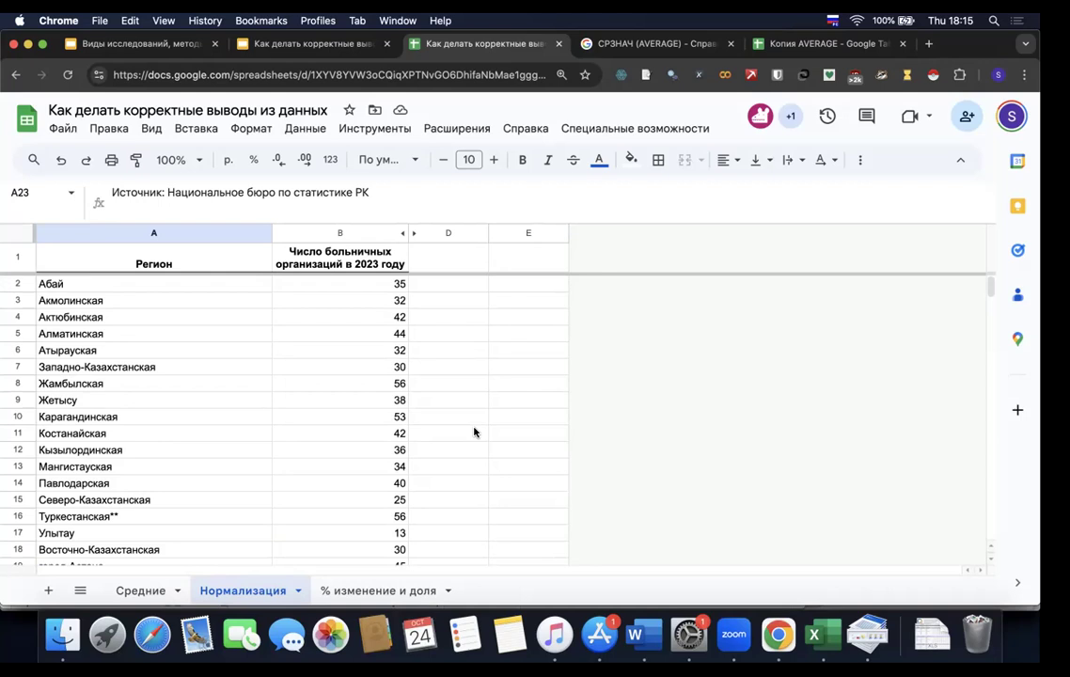
# - Highlight the header cells A1:D1 and look through the number of hospital organisations by region
pyautogui.moveTo(191, 262); pyautogui.dragTo(376, 253)
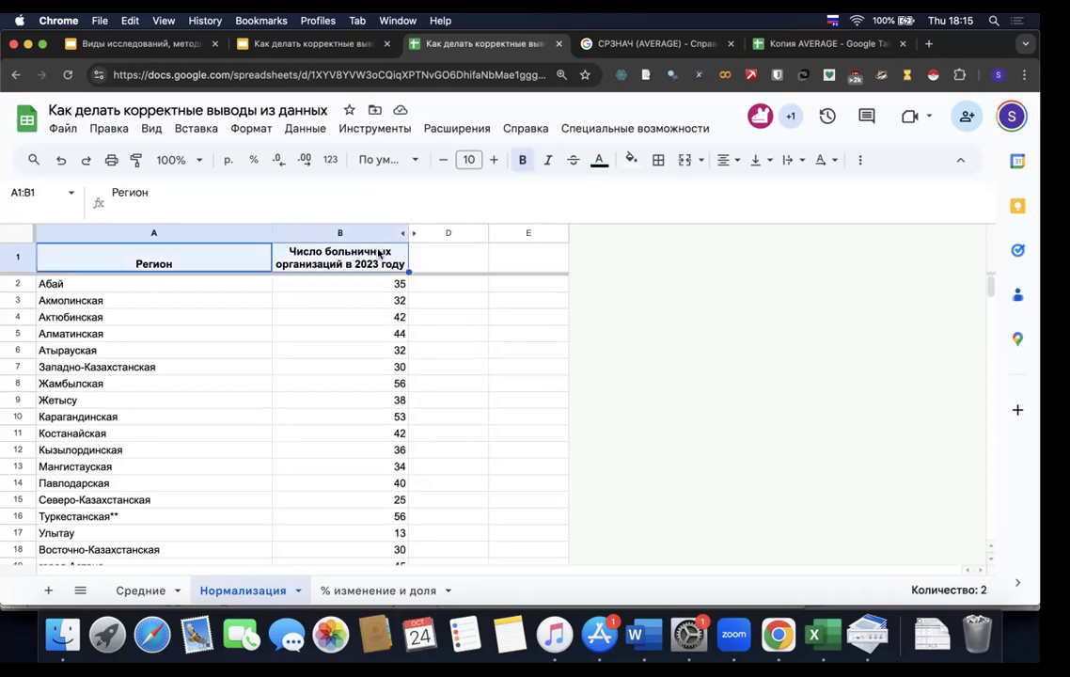
pyautogui.moveTo(233, 266); pyautogui.dragTo(443, 263)
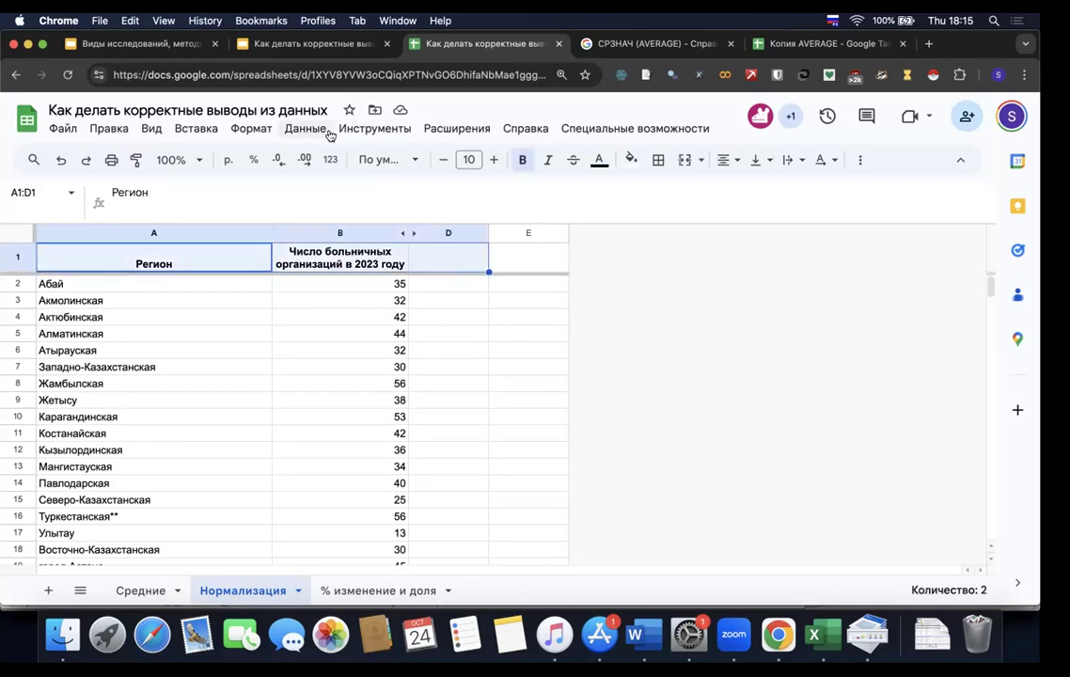
pyautogui.scroll(-5, 485, 358)
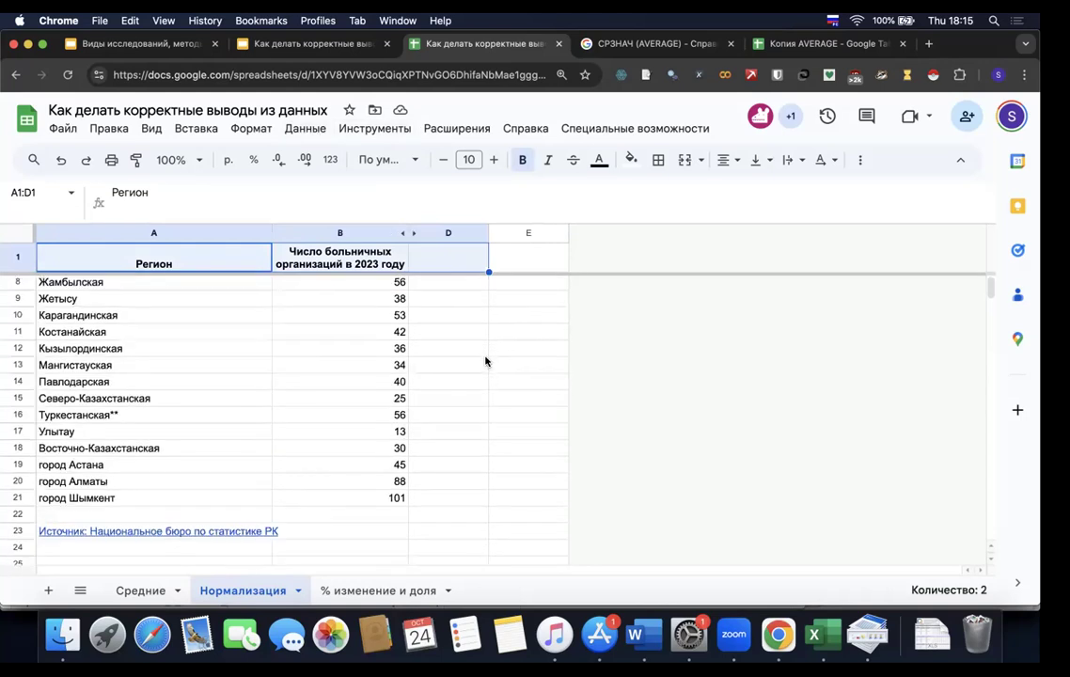
pyautogui.scroll(5, 482, 357)
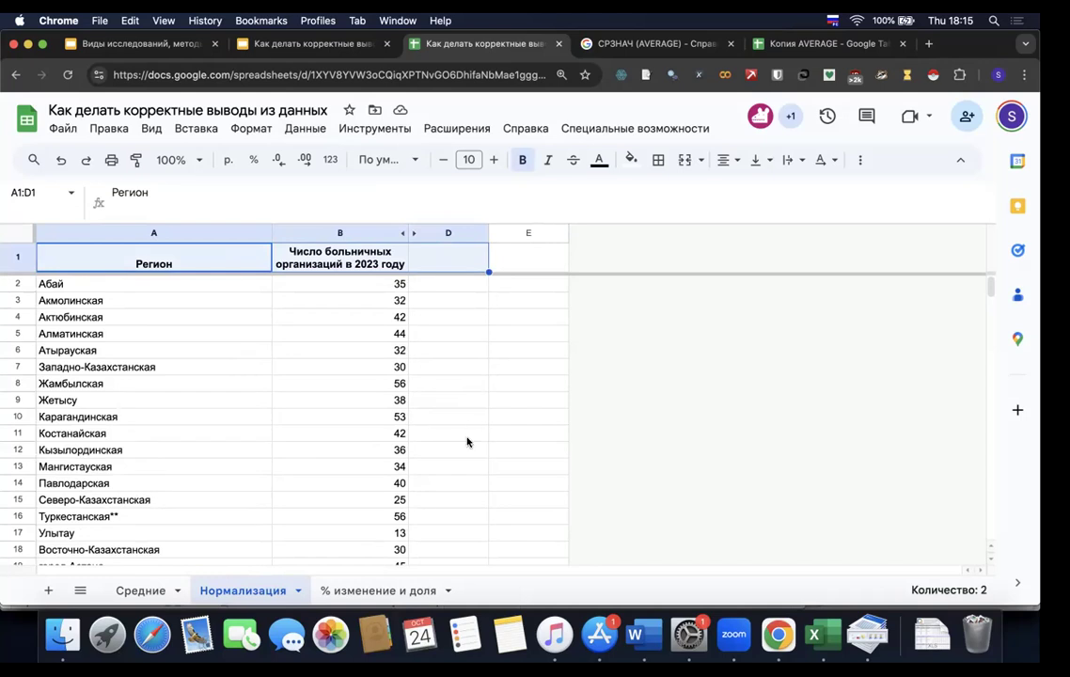
pyautogui.scroll(-2, 468, 439)
# - Highlight the Улытау row A17:B17, then the Алматы and Шымкент rows A20:B21, to compare their hospital numbers
pyautogui.moveTo(156, 444); pyautogui.dragTo(363, 442)
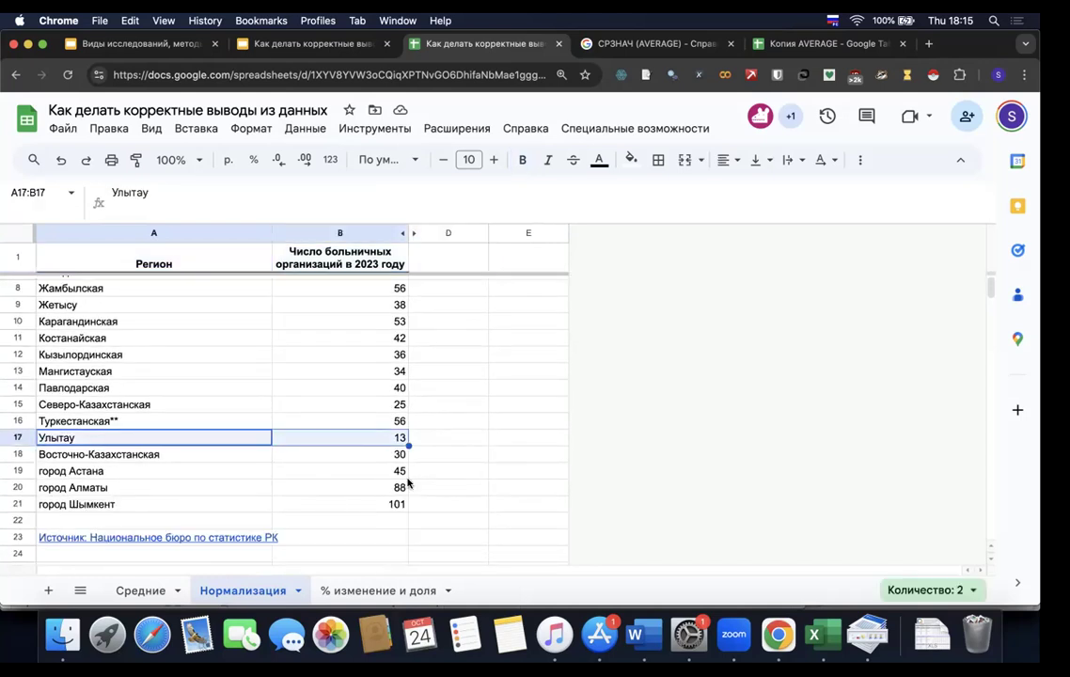
pyautogui.click(225, 508)
pyautogui.moveTo(283, 509); pyautogui.dragTo(363, 489)
pyautogui.scroll(1, 435, 445)
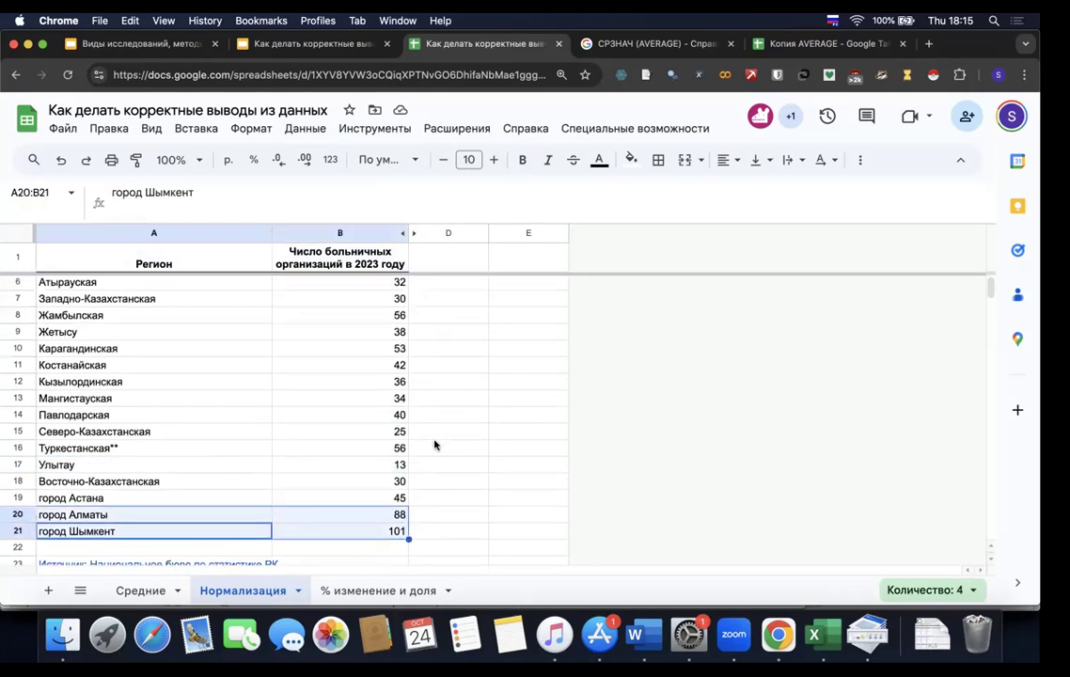
pyautogui.scroll(2, 434, 445)
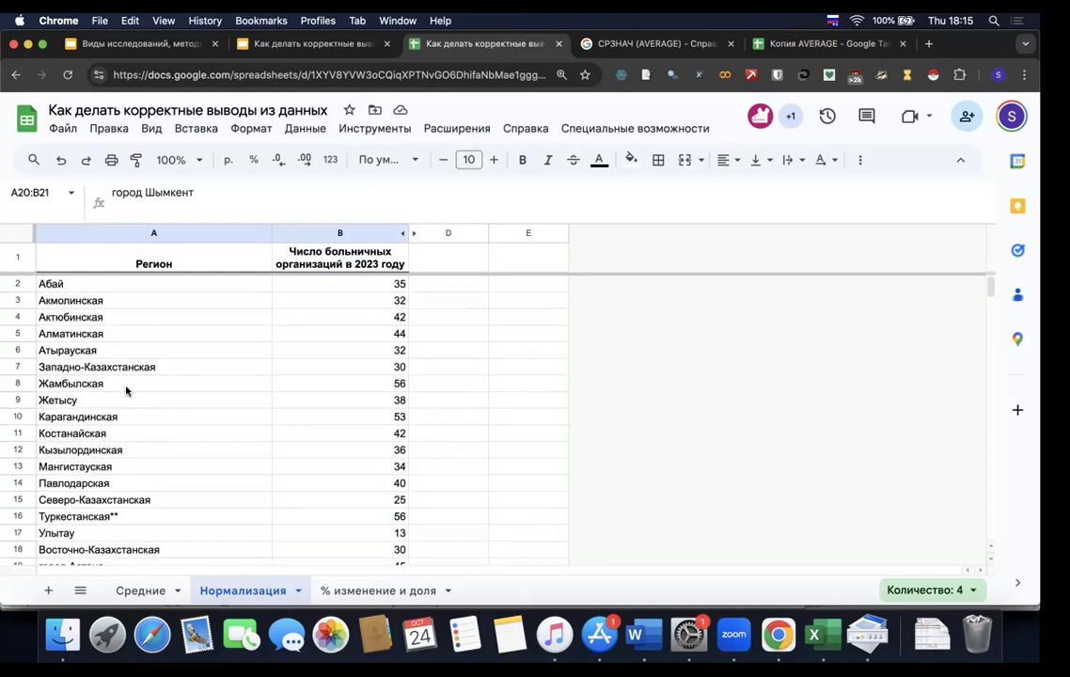
# - Highlight the Жамбылская row A8:B8 and the Карагандинская row A10:B10, then review the remaining regions
pyautogui.moveTo(126, 390); pyautogui.dragTo(341, 386)
pyautogui.scroll(-3, 470, 431)
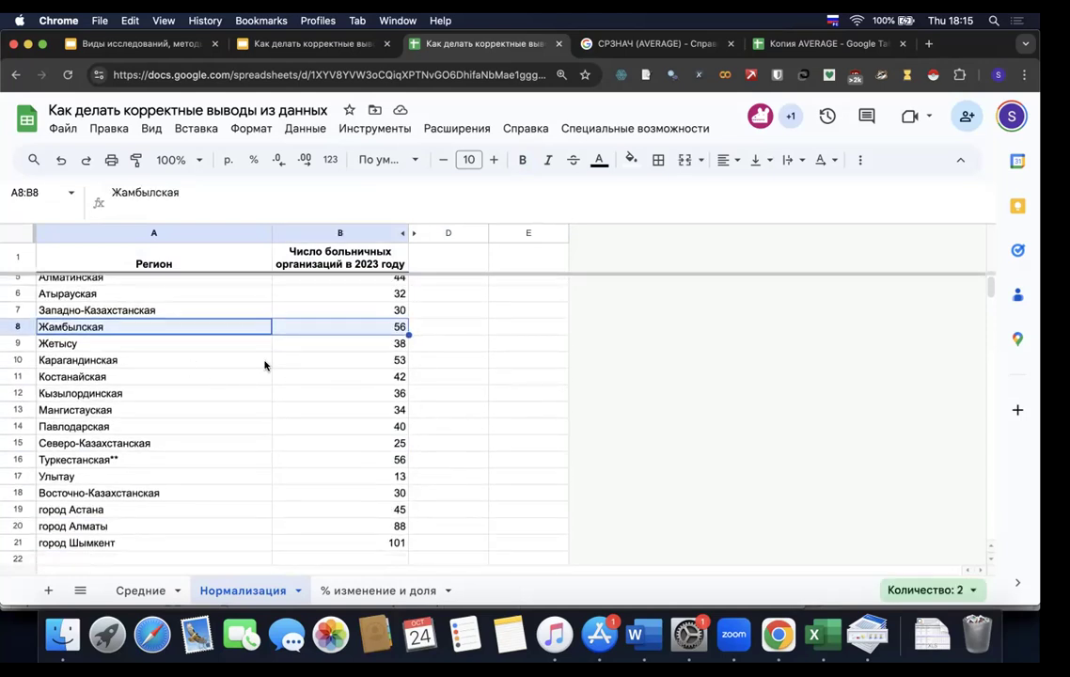
pyautogui.moveTo(265, 363); pyautogui.dragTo(338, 362)
pyautogui.scroll(-5, 477, 419)
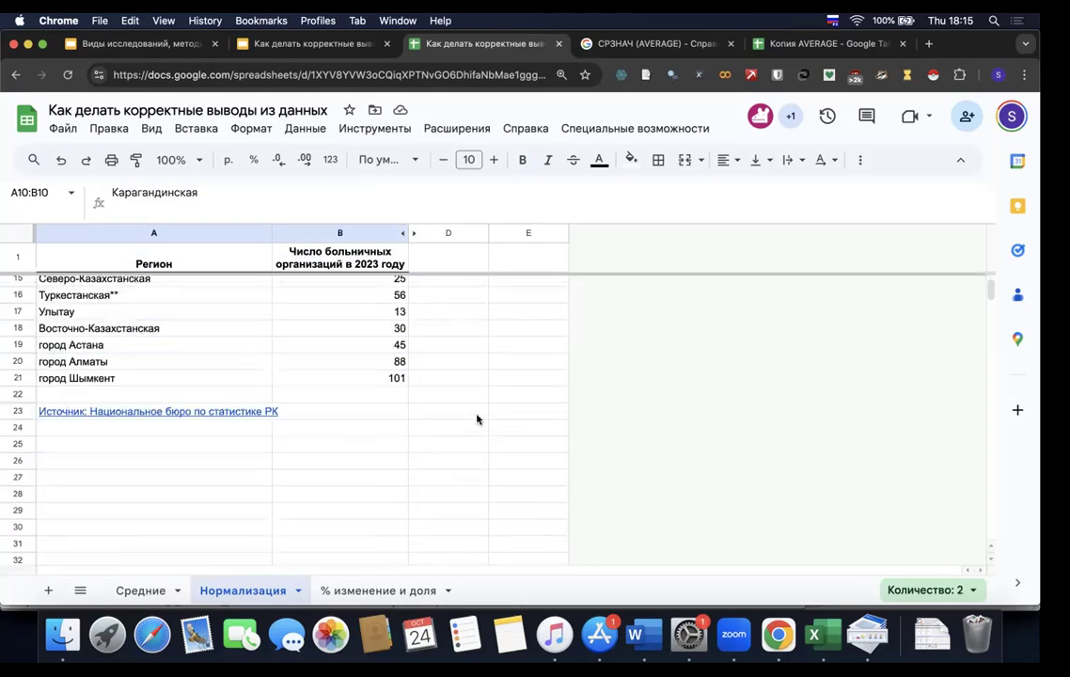
# - Unhide column C with the population figures beside the hospital counts
pyautogui.scroll(1, 475, 421)
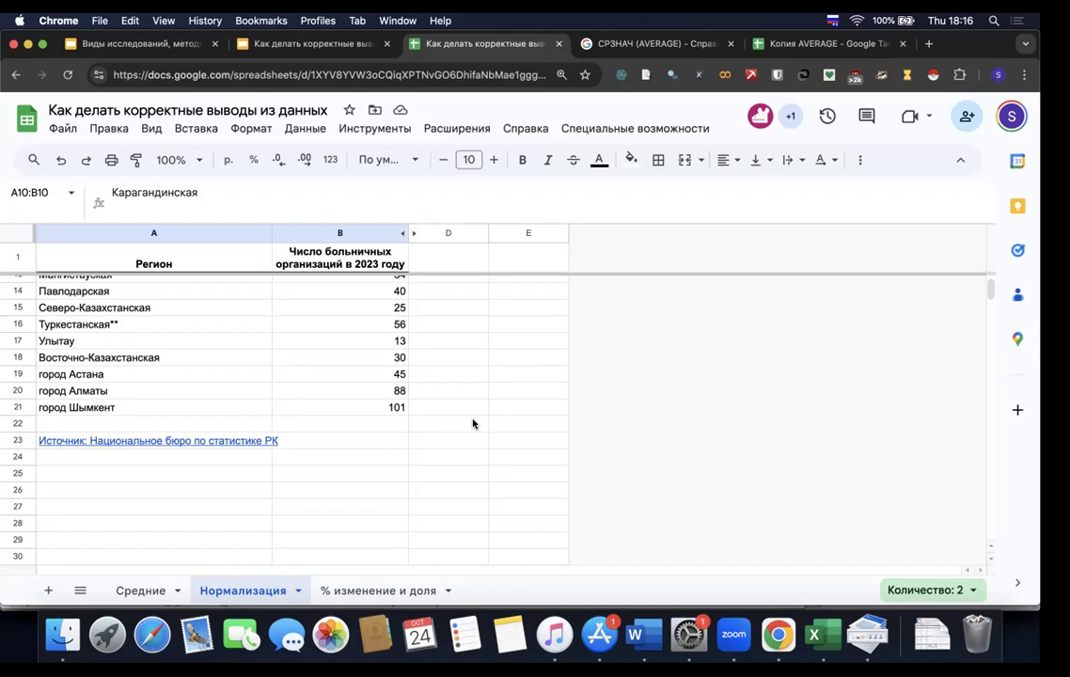
pyautogui.scroll(5, 472, 423)
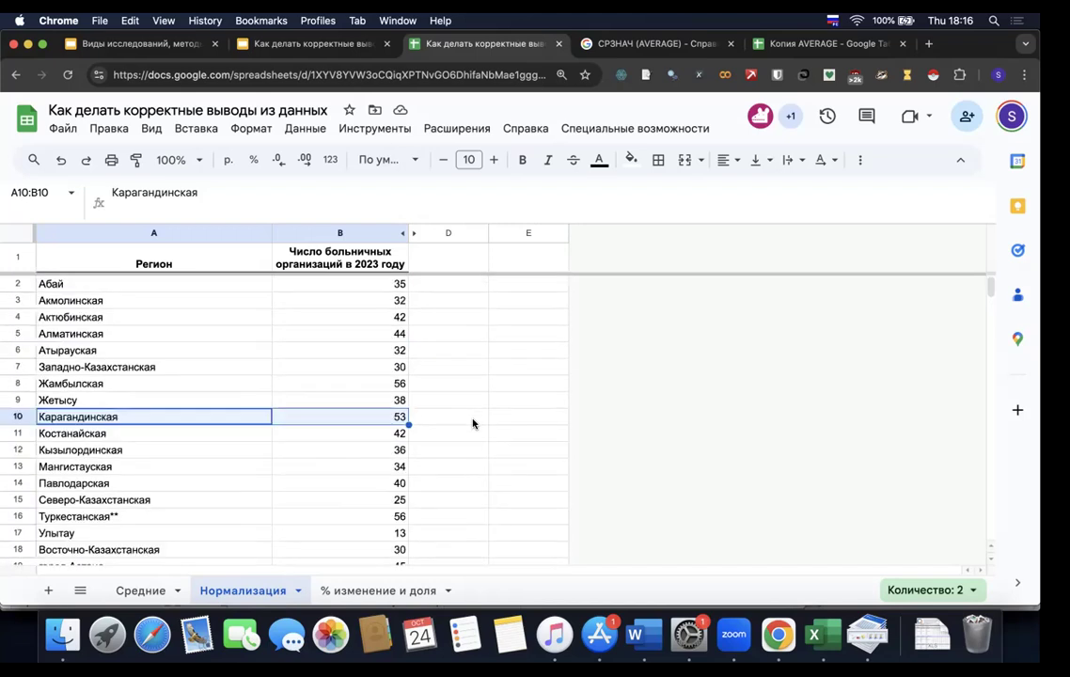
pyautogui.click(529, 366)
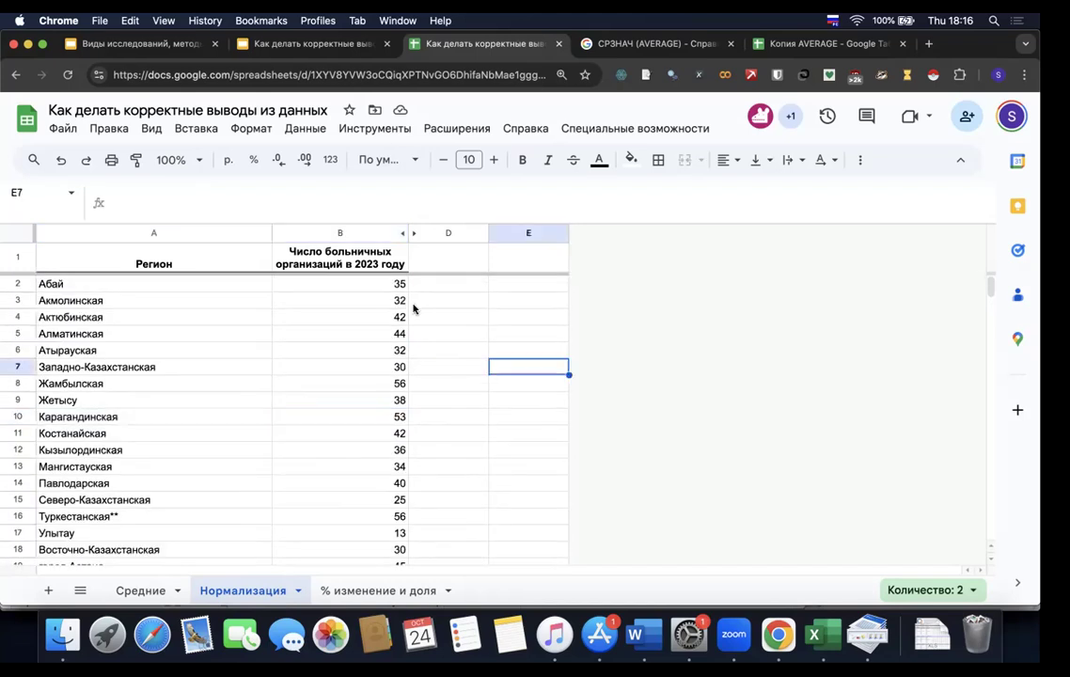
pyautogui.click(413, 235)
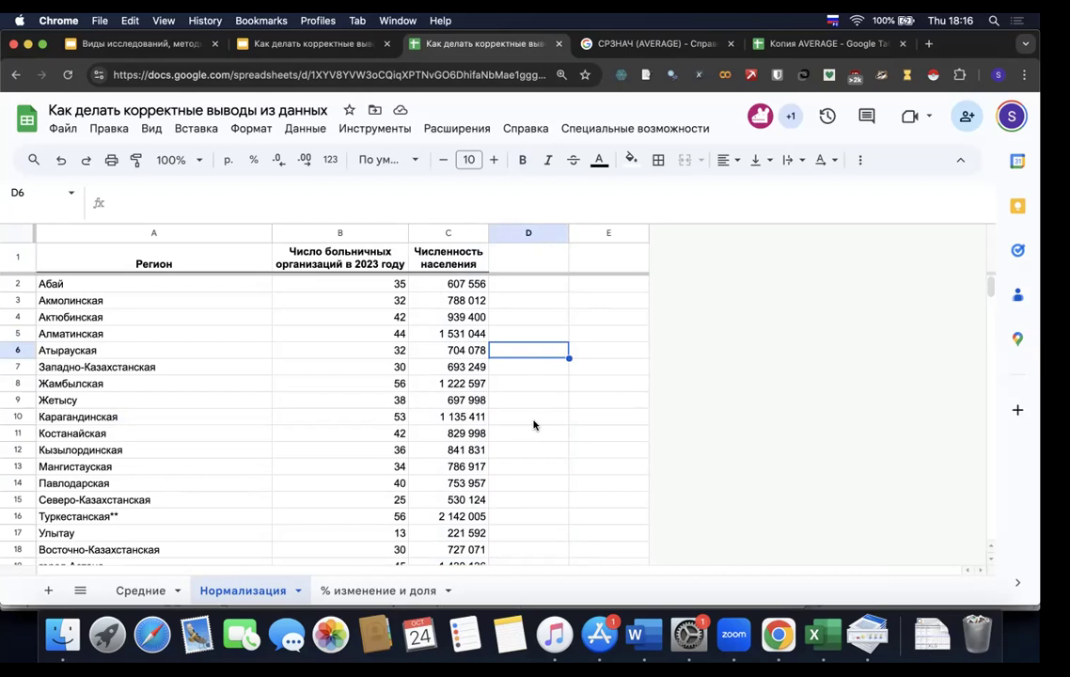
# - Enter the header "на 100 000 населения" in cell D1
pyautogui.click(532, 264)
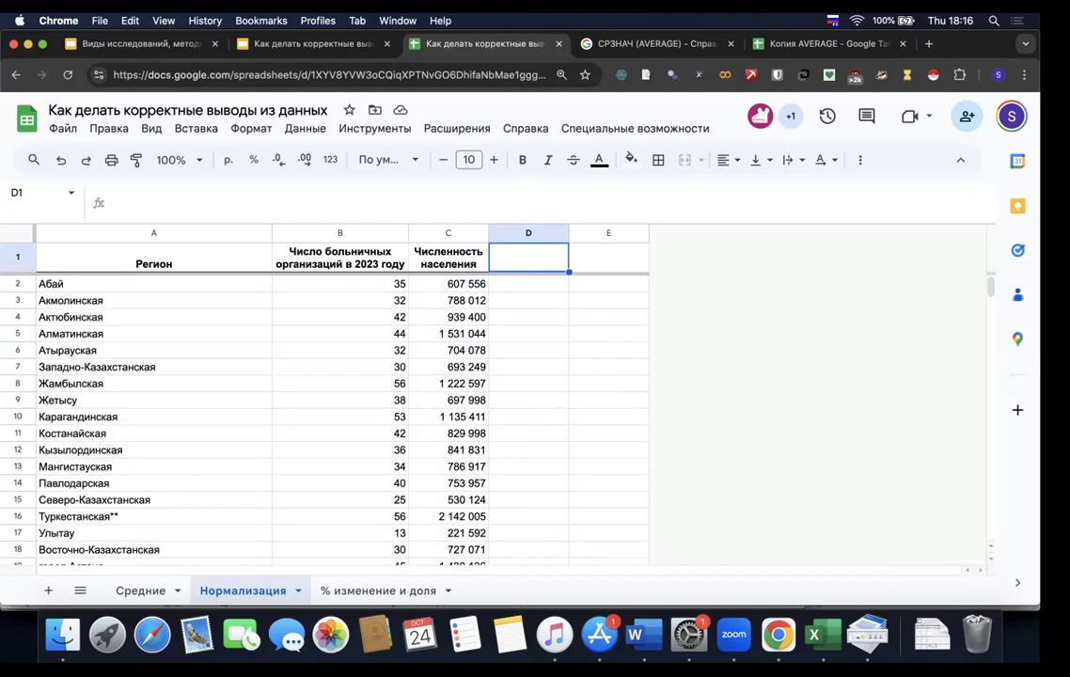
pyautogui.press('Return')
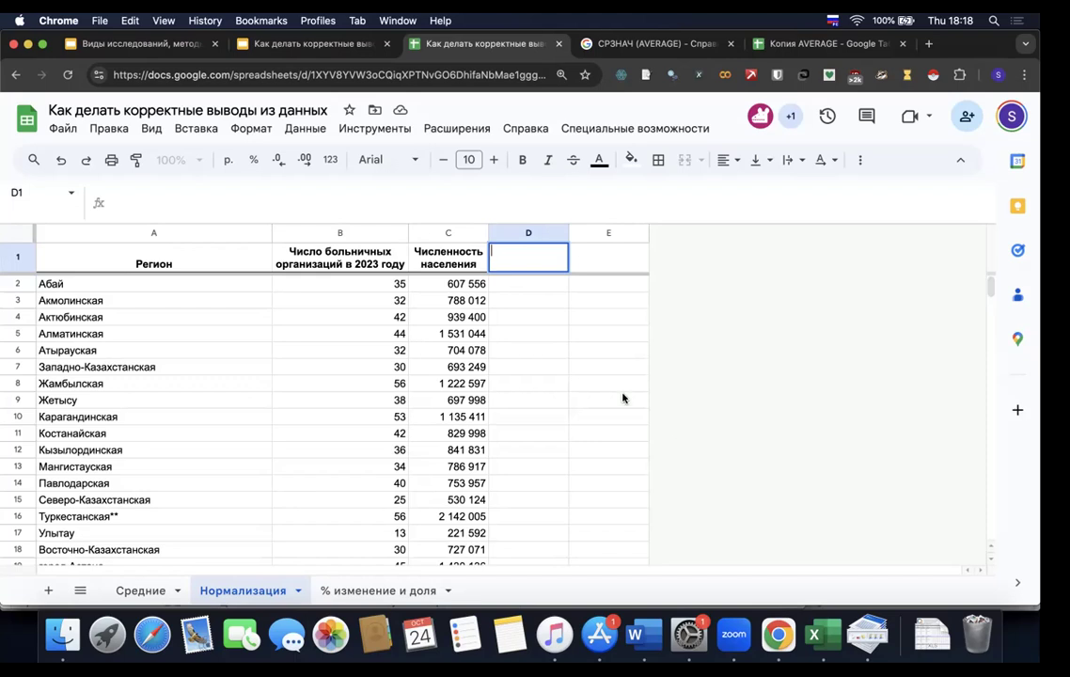
pyautogui.click(541, 335)
pyautogui.click(557, 257)
pyautogui.write('на 100')
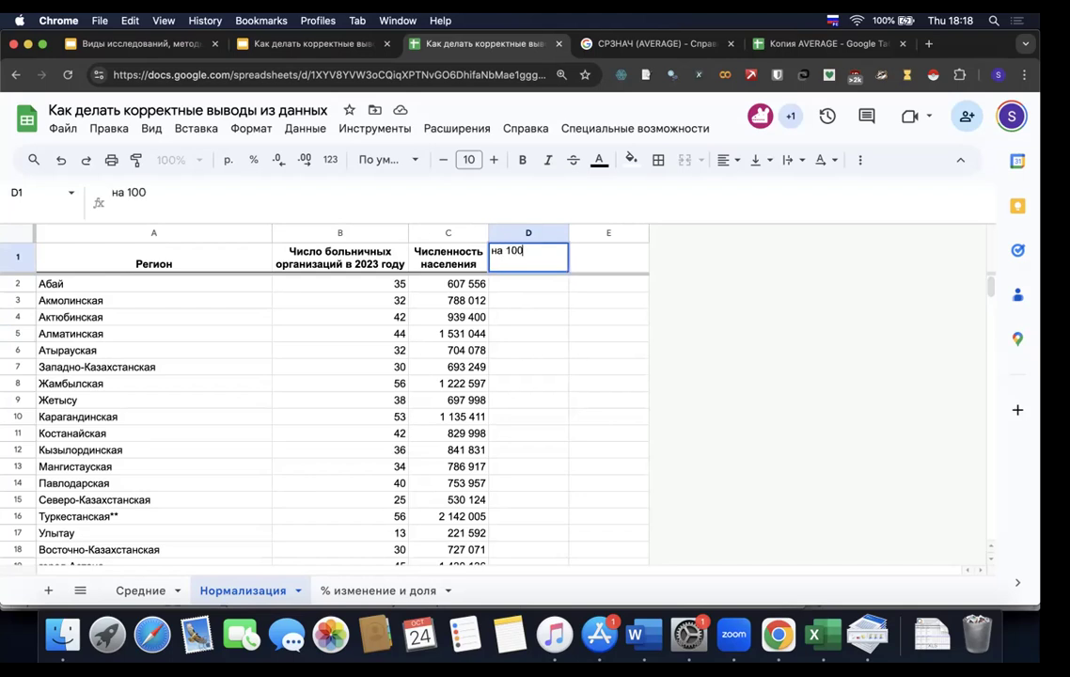
pyautogui.write(' 000 населени')
pyautogui.press('BackSpace')
pyautogui.press('BackSpace')
pyautogui.press('BackSpace')
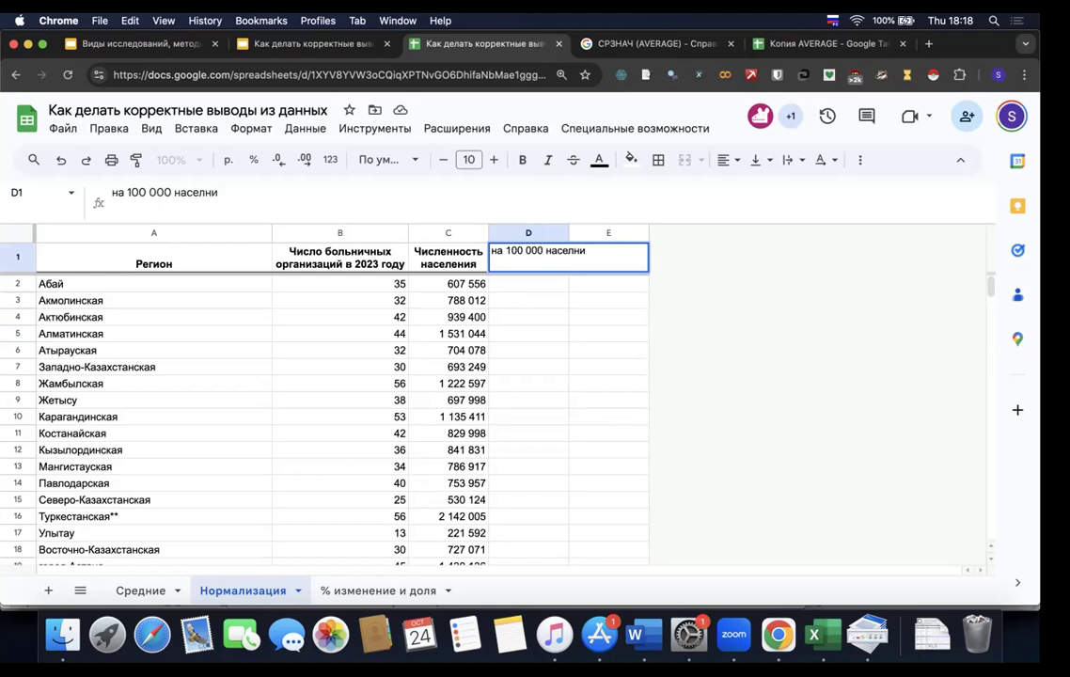
pyautogui.write('ения')
pyautogui.press('BackSpace')
pyautogui.press('BackSpace')
pyautogui.write('ия')
pyautogui.press('Return')
# - Copy the formatting of header cell C1 onto header cell D1
pyautogui.click(434, 254)
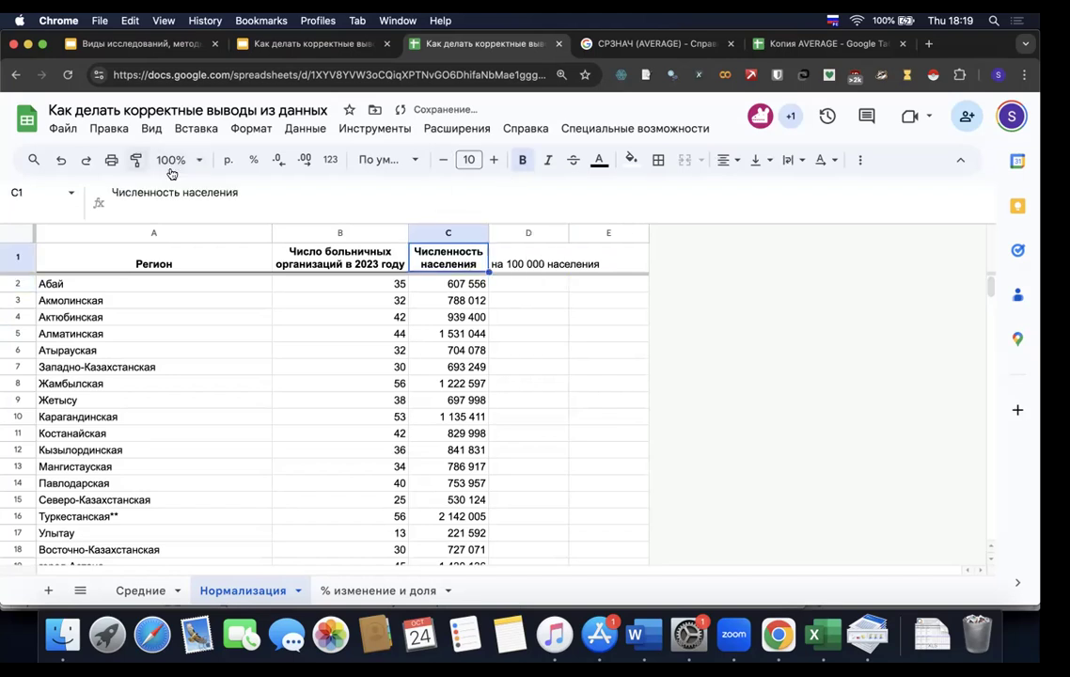
pyautogui.click(139, 160)
pyautogui.click(527, 257)
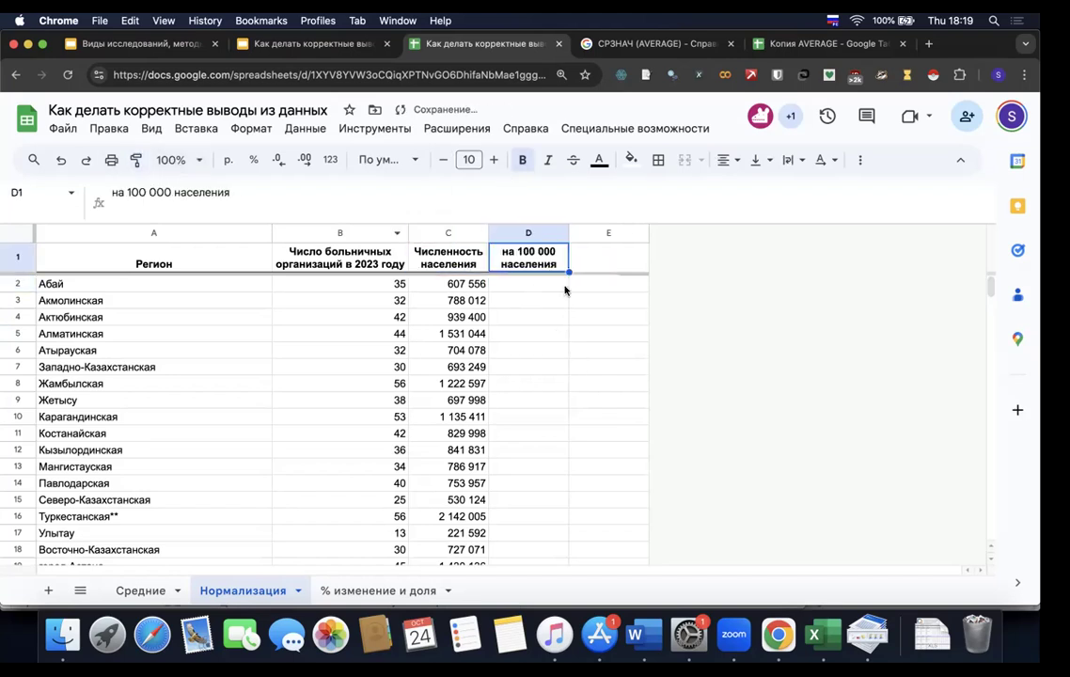
# - Enter the formula =B2/C2*100000 in D2 and autofill it down the column for the remaining regions
pyautogui.press('Down')
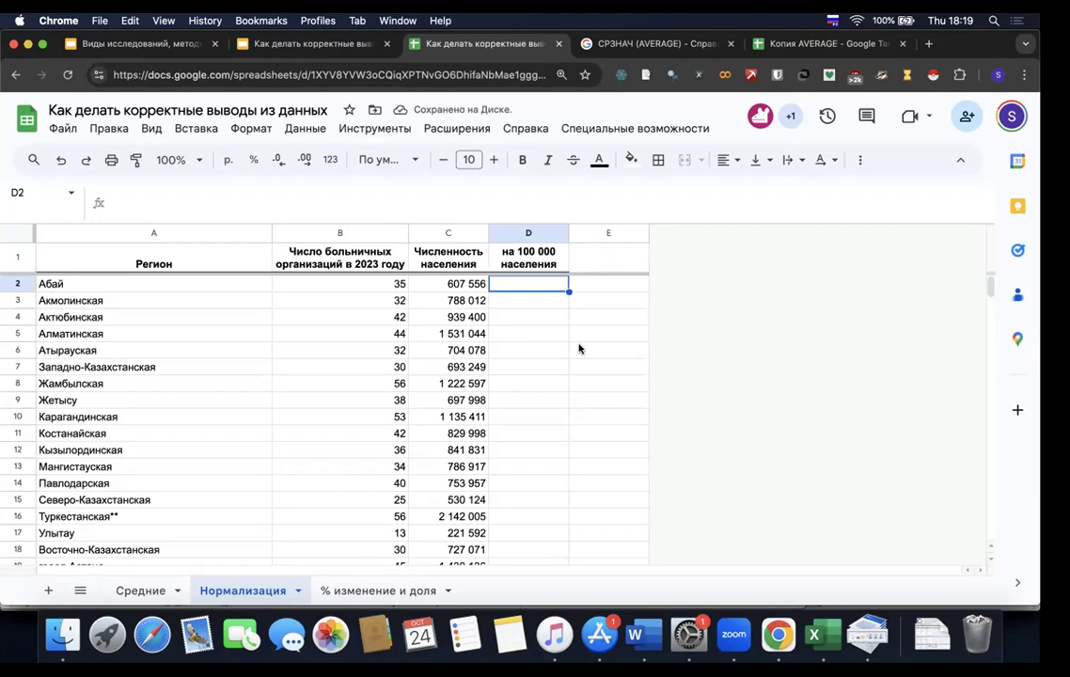
pyautogui.write('=')
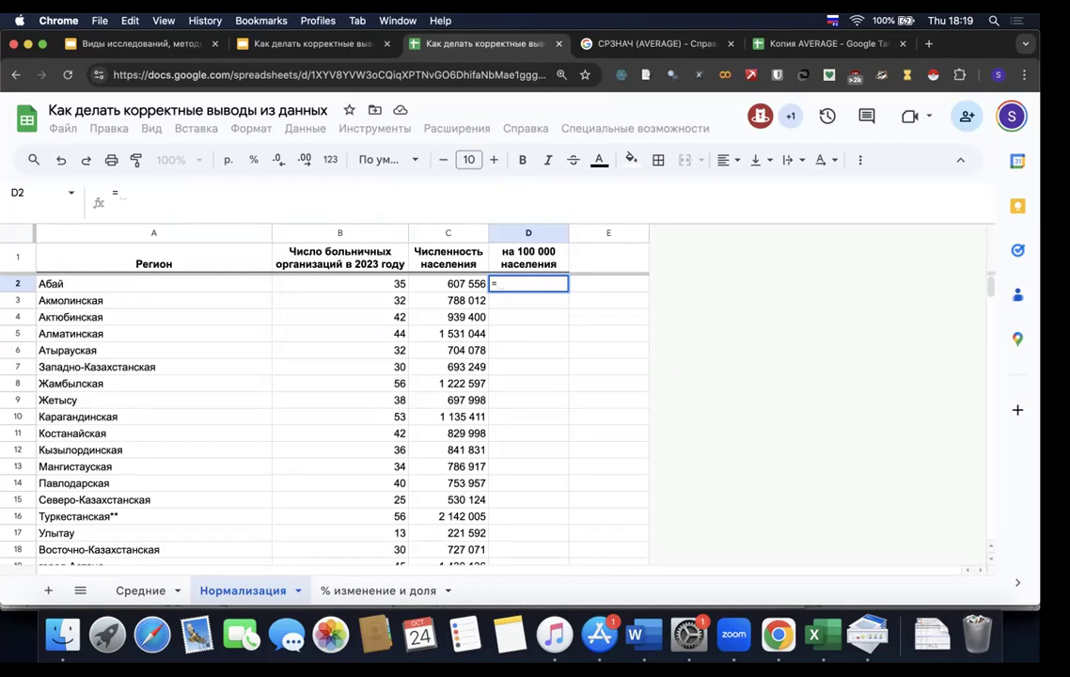
pyautogui.click(390, 284)
pyautogui.write('/')
pyautogui.press('BackSpace')
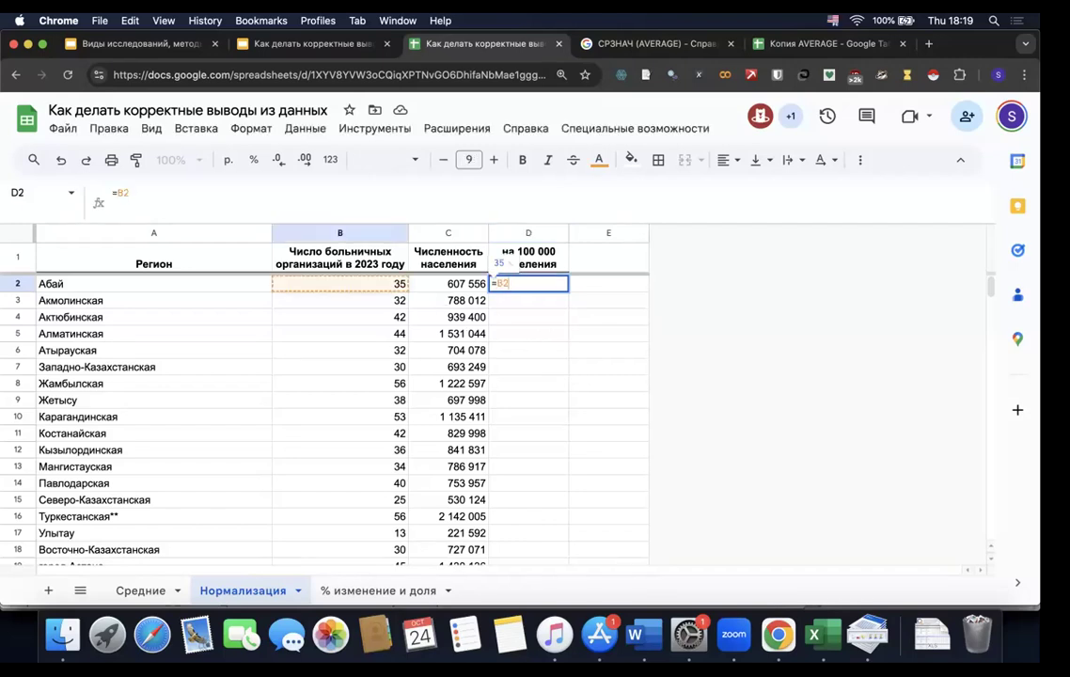
pyautogui.write('/')
pyautogui.click(454, 284)
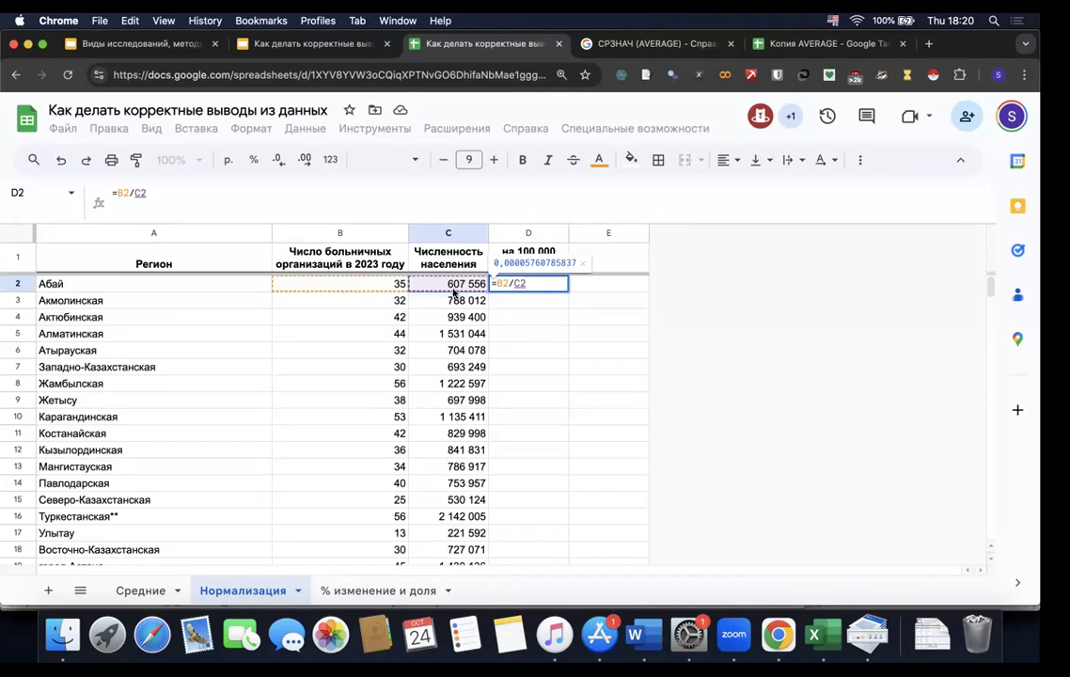
pyautogui.write('*')
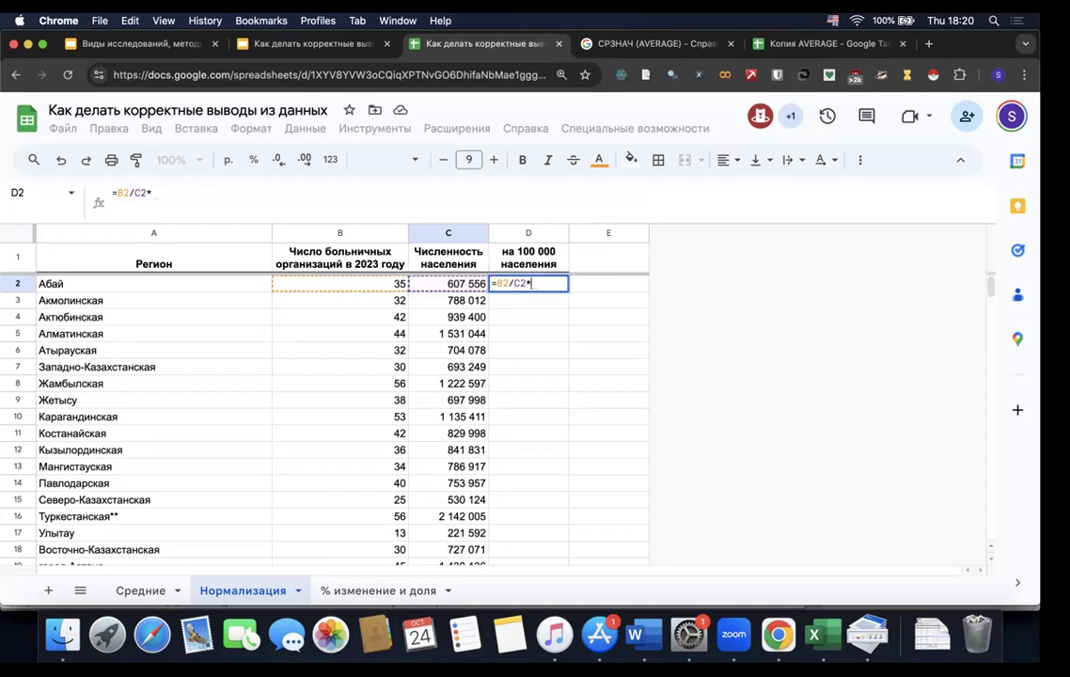
pyautogui.write('100')
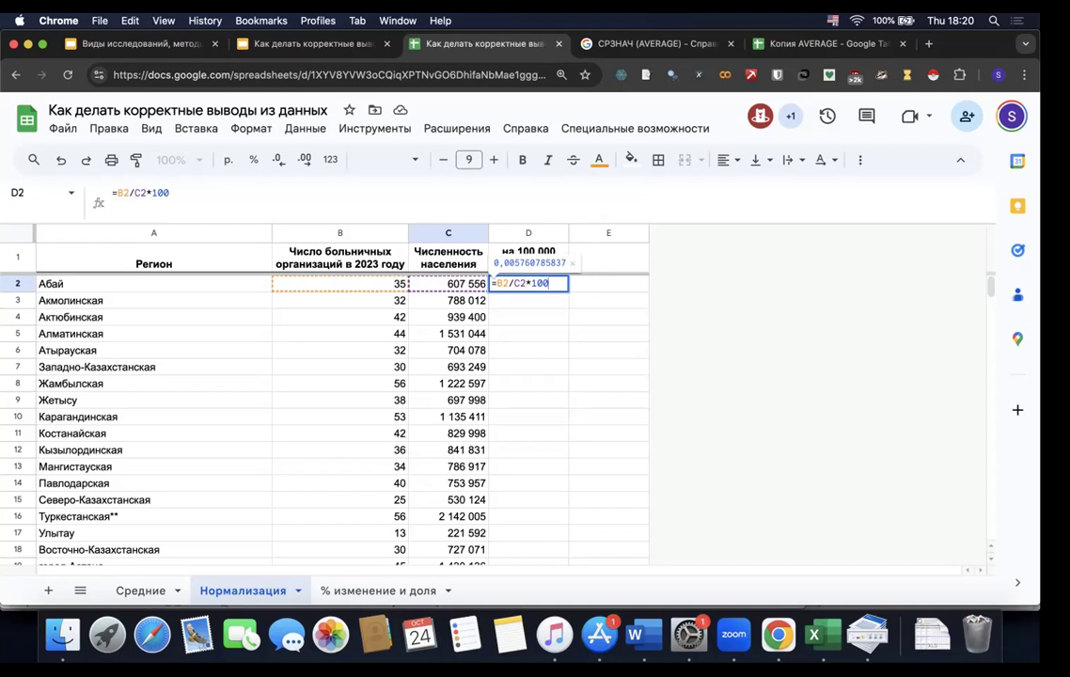
pyautogui.write('000')
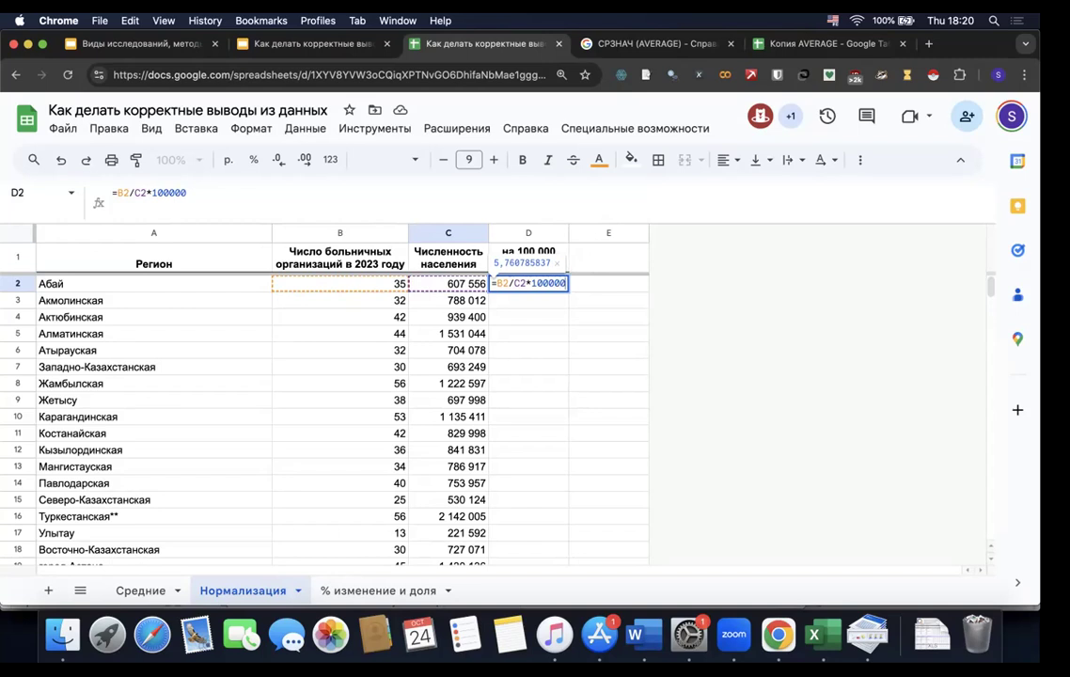
pyautogui.press('Return')
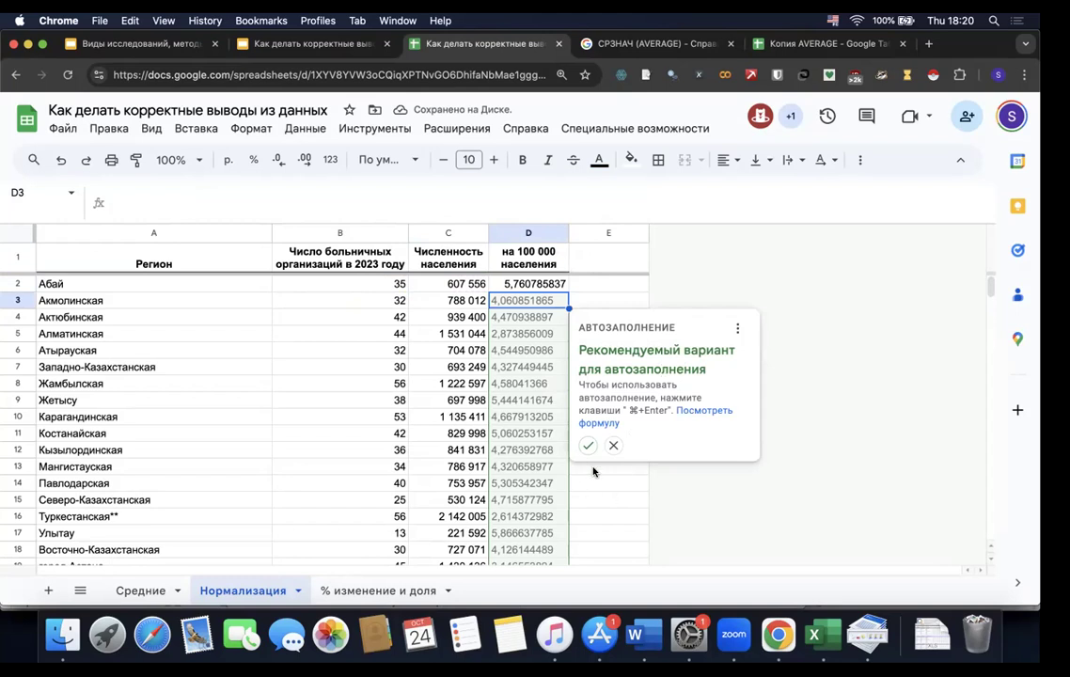
pyautogui.click(585, 447)
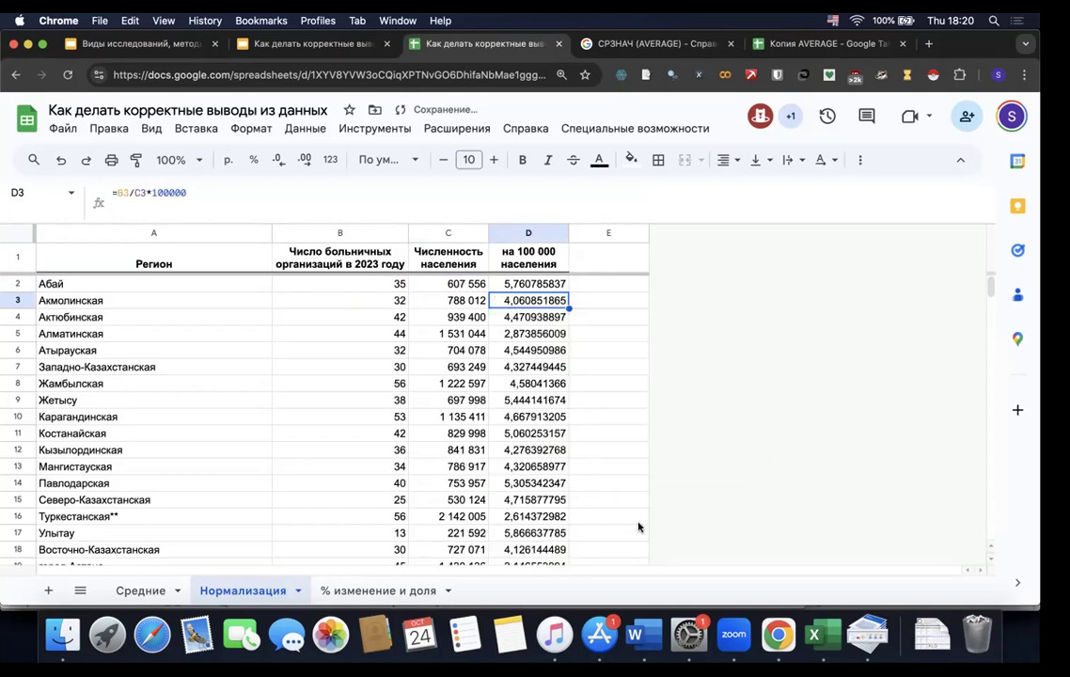
# - Reduce the per-100 000 values in D2:D21 to one decimal place
pyautogui.moveTo(527, 283); pyautogui.dragTo(560, 456)
pyautogui.scroll(5, 520, 399)
pyautogui.scroll(-2, 536, 386)
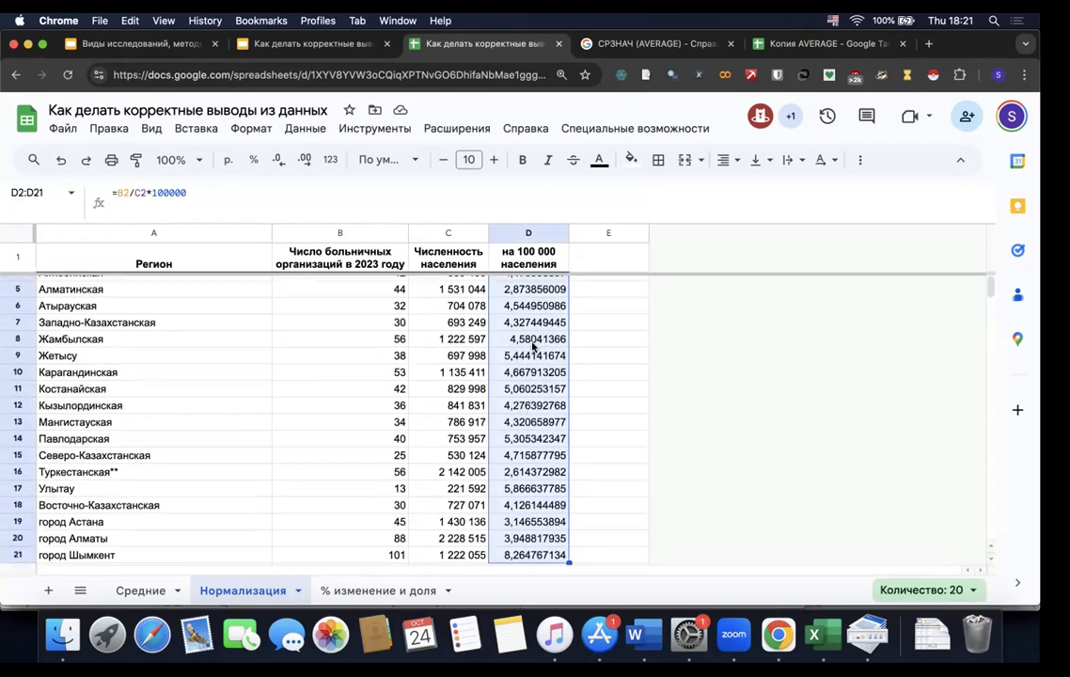
pyautogui.click(279, 161)
pyautogui.click(279, 160)
pyautogui.click(279, 161)
pyautogui.click(279, 161)
pyautogui.click(279, 160)
pyautogui.click(279, 161)
pyautogui.click(279, 161)
pyautogui.click(279, 161)
pyautogui.scroll(3, 530, 389)
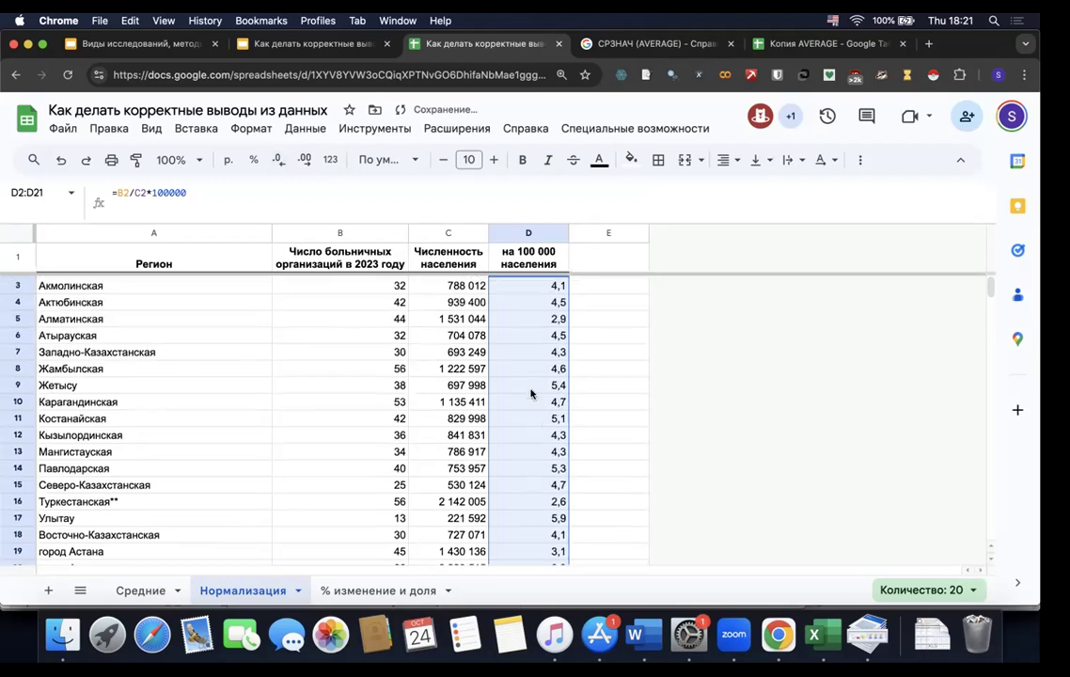
pyautogui.click(574, 317)
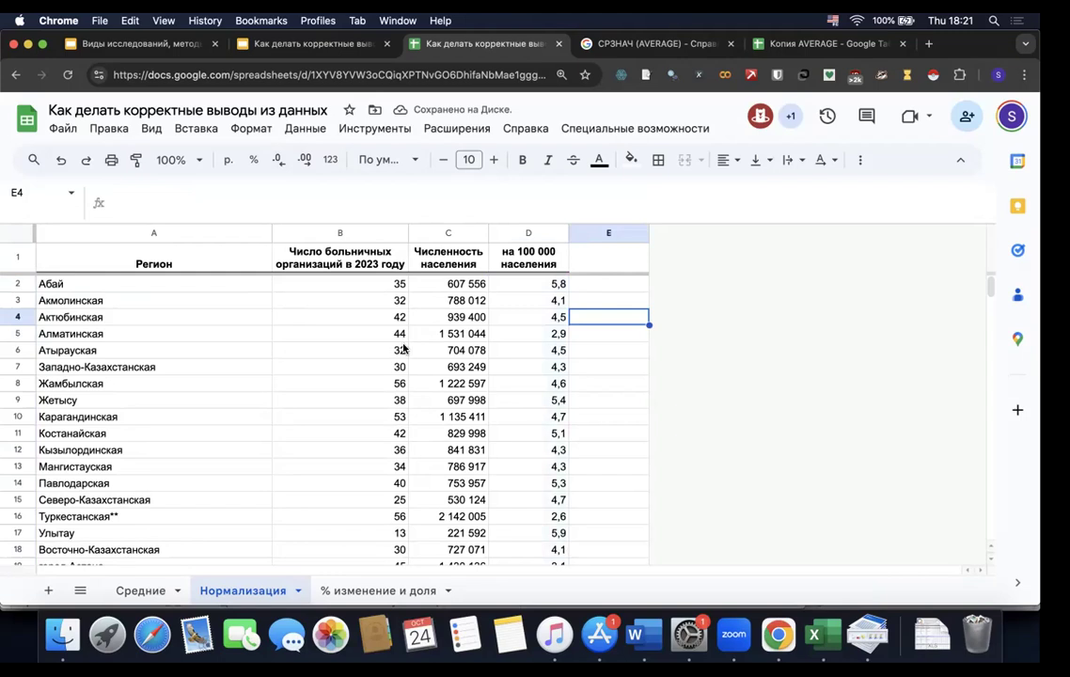
# - Highlight the Абай, Атырауская, Алматинская and Шымкент rows across columns A:D in turn, finishing on Шымкент's rate in D21
pyautogui.moveTo(203, 284); pyautogui.dragTo(525, 288)
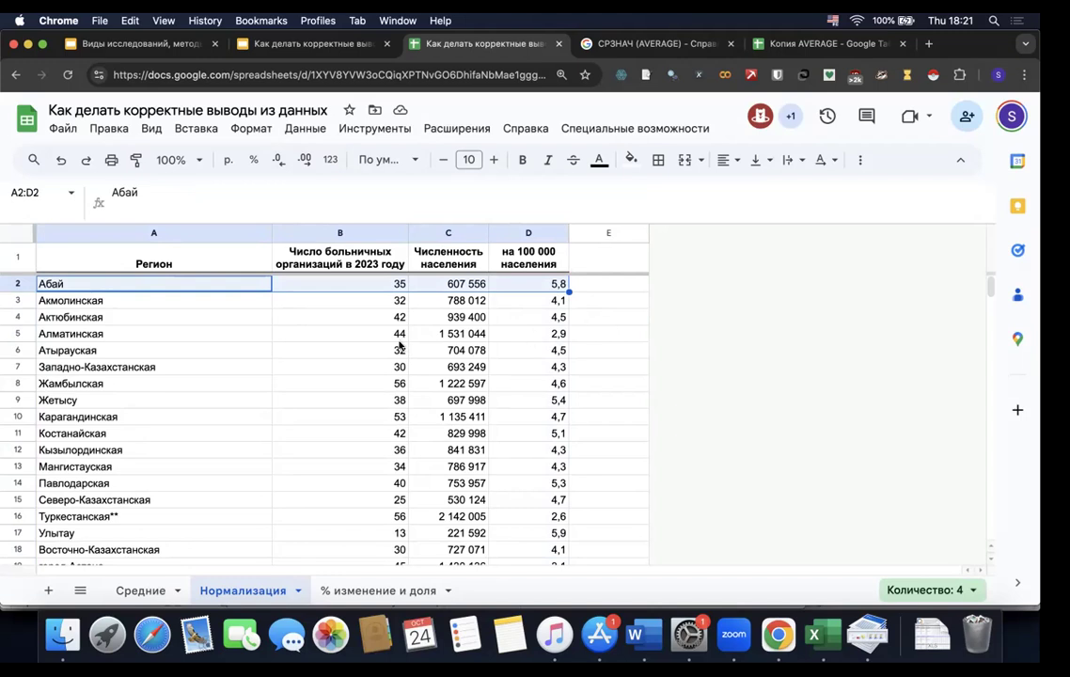
pyautogui.moveTo(241, 353); pyautogui.dragTo(526, 359)
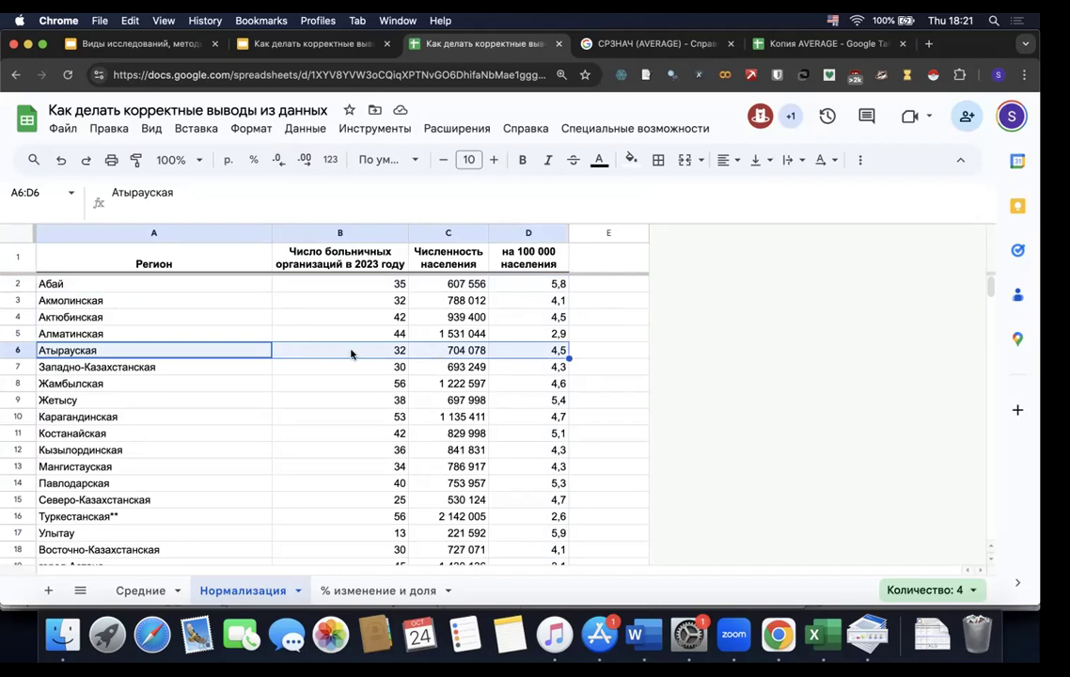
pyautogui.moveTo(242, 334); pyautogui.dragTo(528, 331)
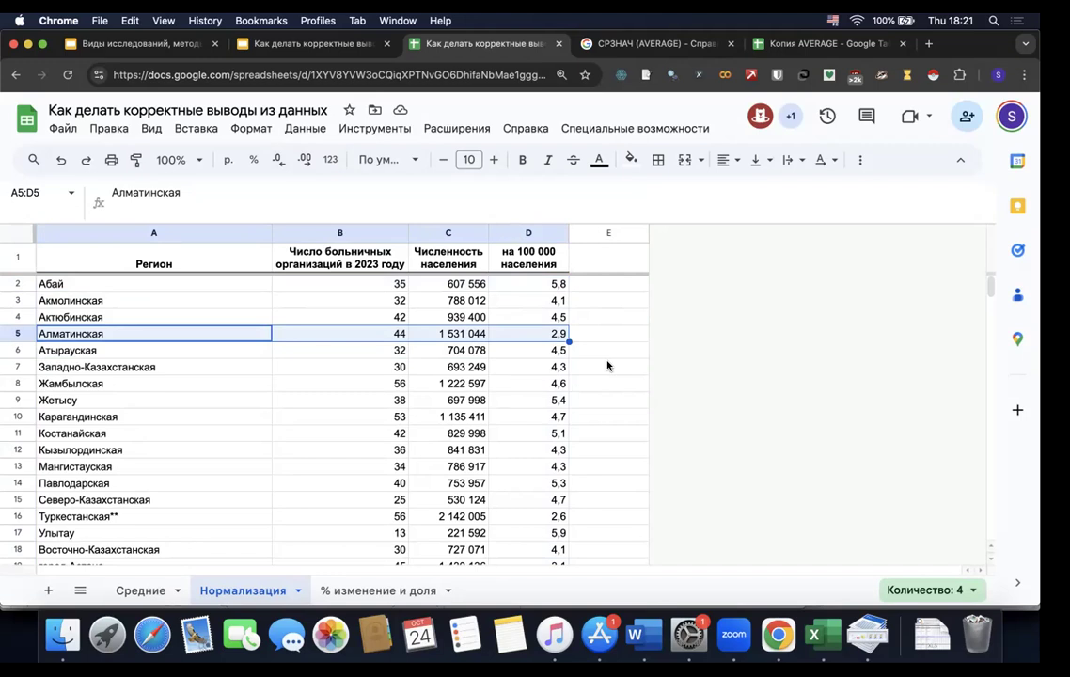
pyautogui.scroll(-5, 585, 406)
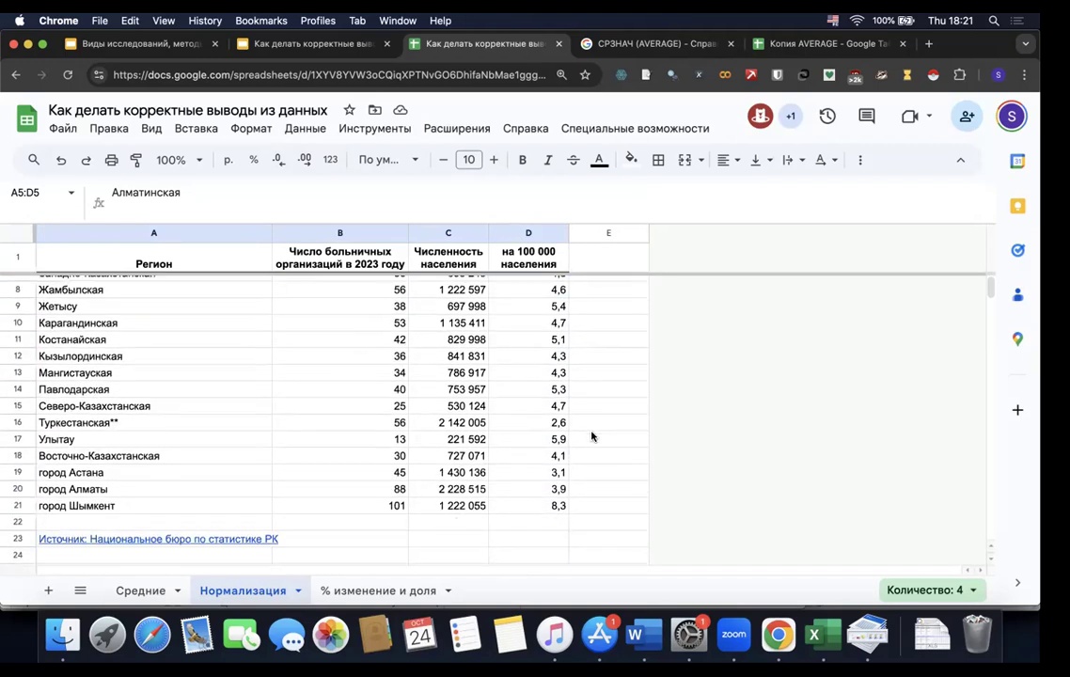
pyautogui.scroll(-1, 591, 435)
pyautogui.moveTo(103, 483); pyautogui.dragTo(557, 491)
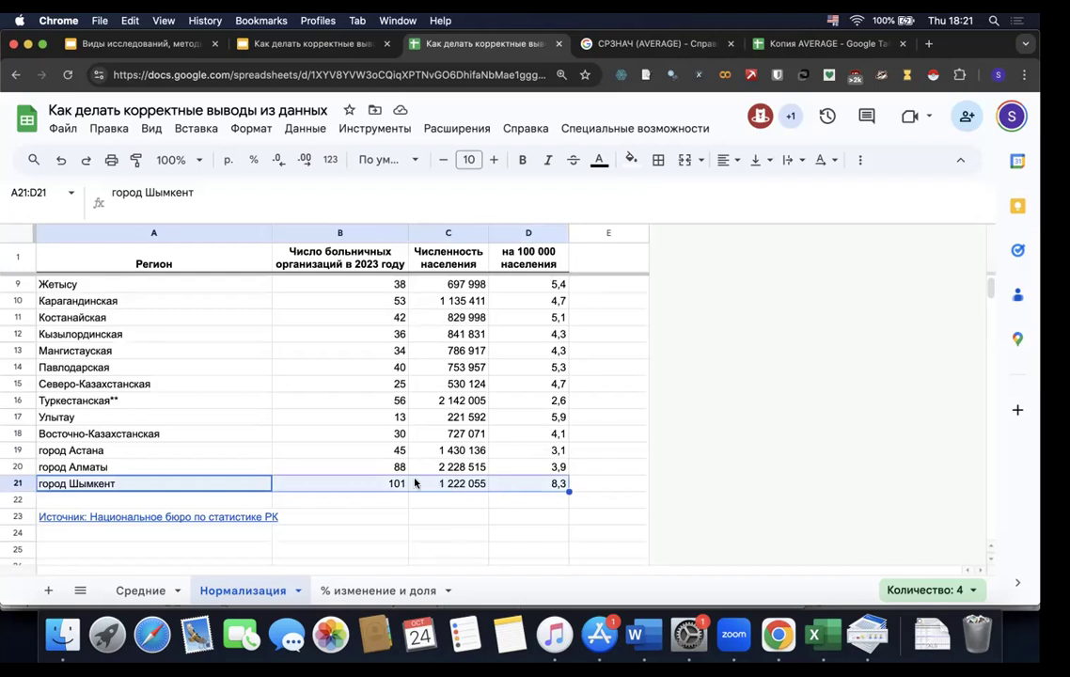
pyautogui.click(540, 485)
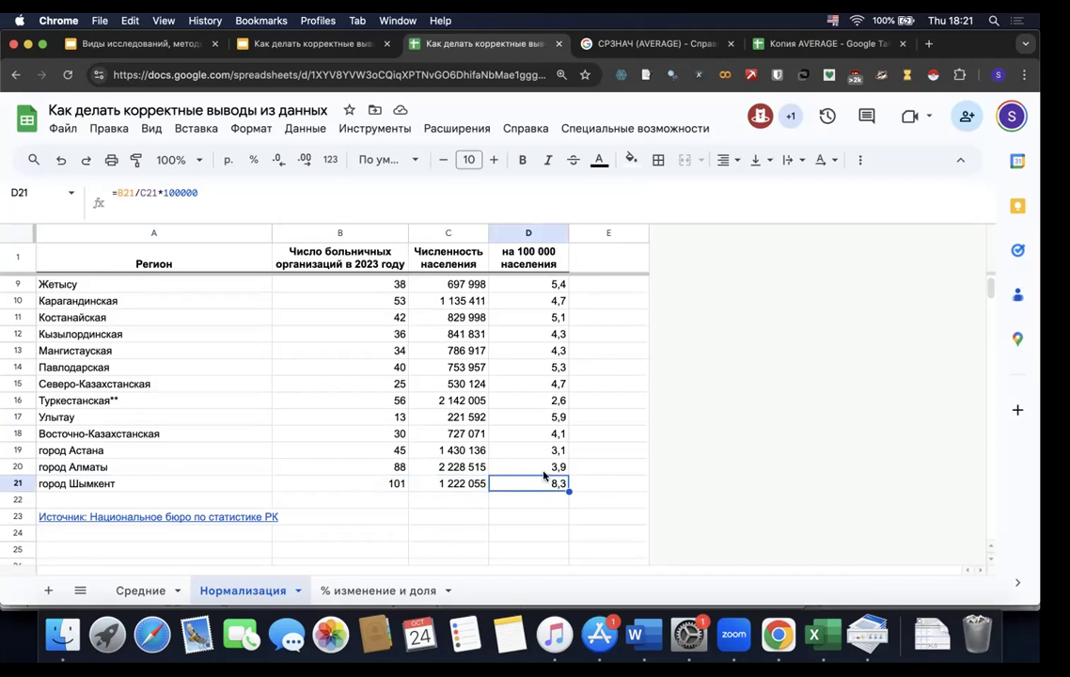
# - Highlight the whole normalised column D1:D21, including its header
pyautogui.scroll(4, 545, 475)
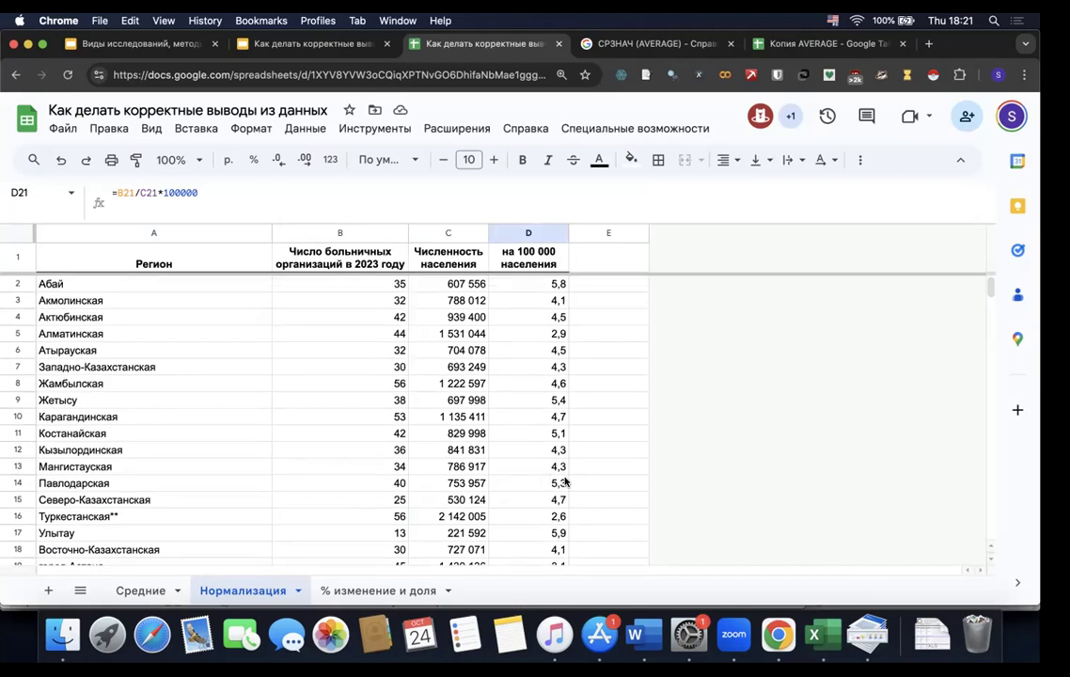
pyautogui.moveTo(545, 256); pyautogui.dragTo(540, 284)
pyautogui.moveTo(529, 456); pyautogui.dragTo(533, 528)
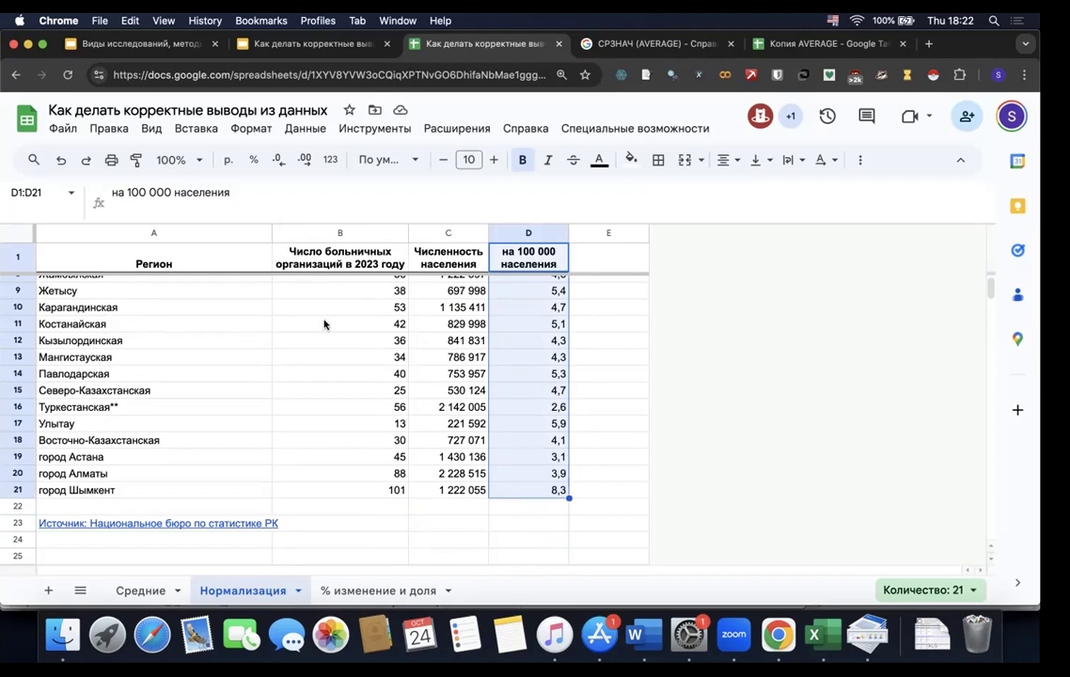
# - Select B11, B5, D5 and D11 together to compare hospital counts and per-100 000 rates for Костанайская and Алматинская
pyautogui.click(362, 325)
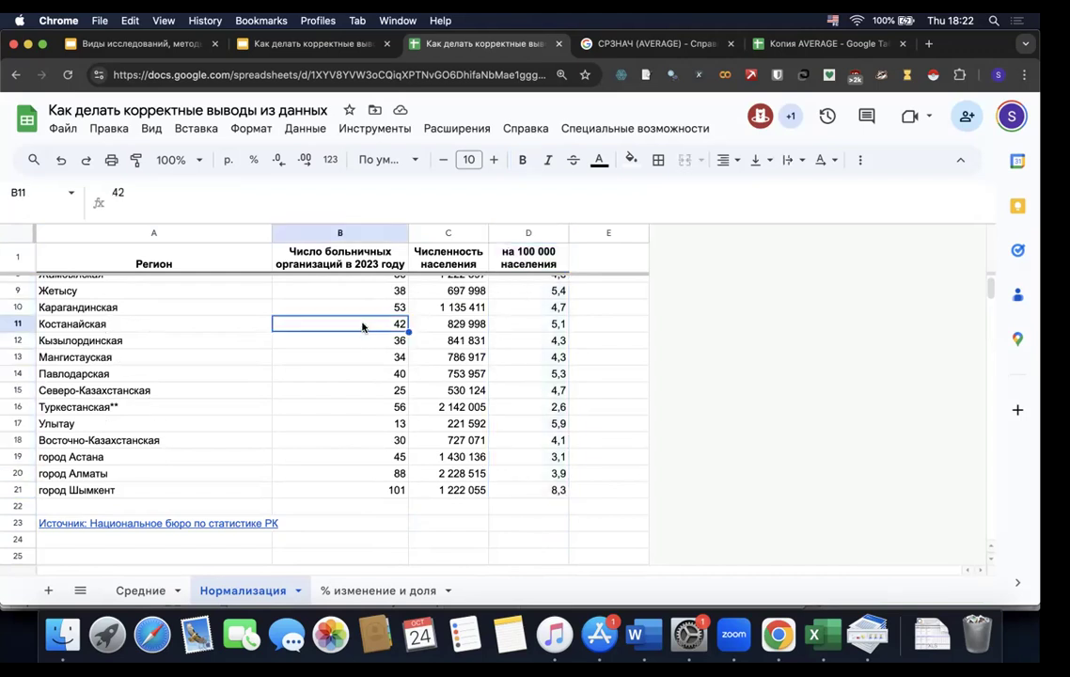
pyautogui.scroll(5, 361, 325)
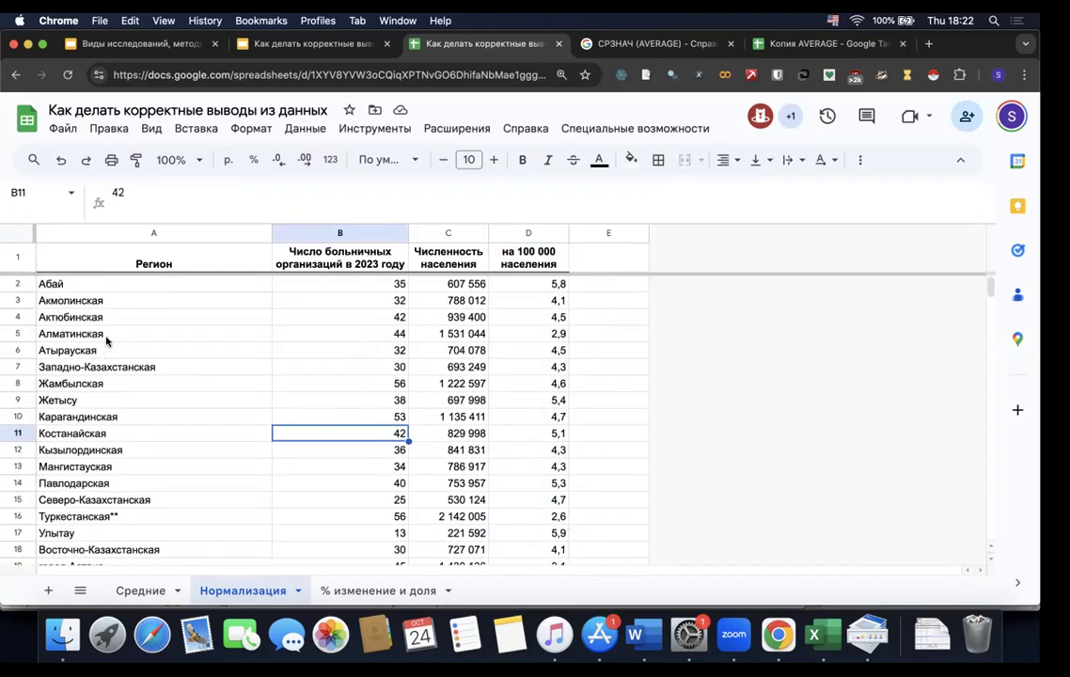
pyautogui.keyDown('super'); pyautogui.click(362, 339); pyautogui.keyUp('super')
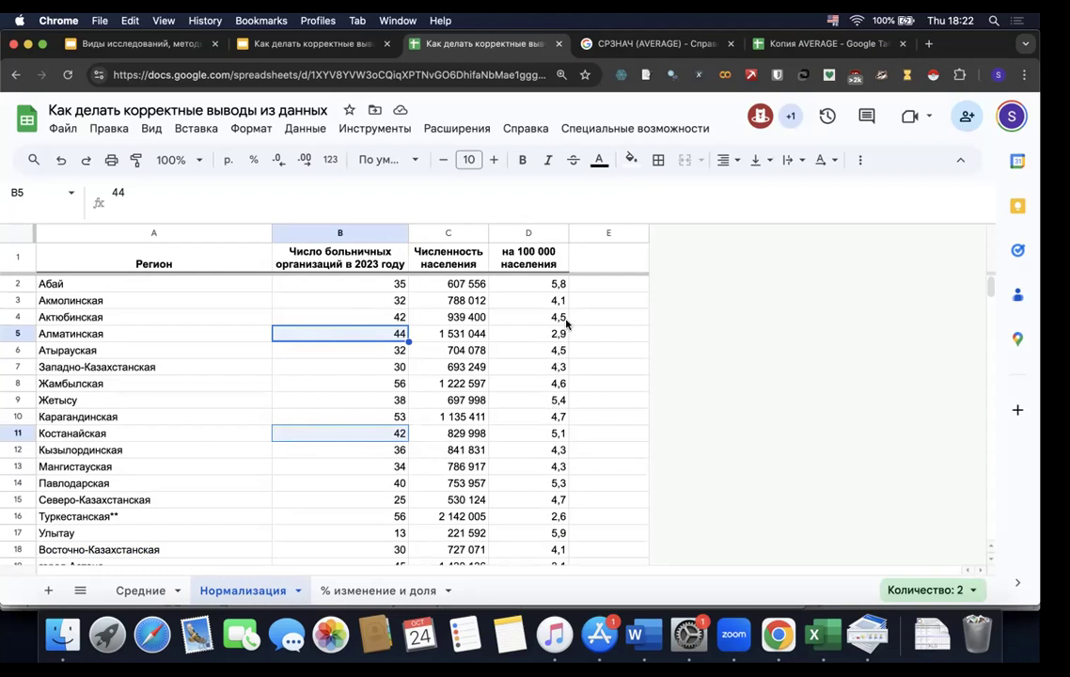
pyautogui.keyDown('super'); pyautogui.click(556, 335); pyautogui.keyUp('super')
pyautogui.keyDown('super'); pyautogui.click(528, 436); pyautogui.keyUp('super')
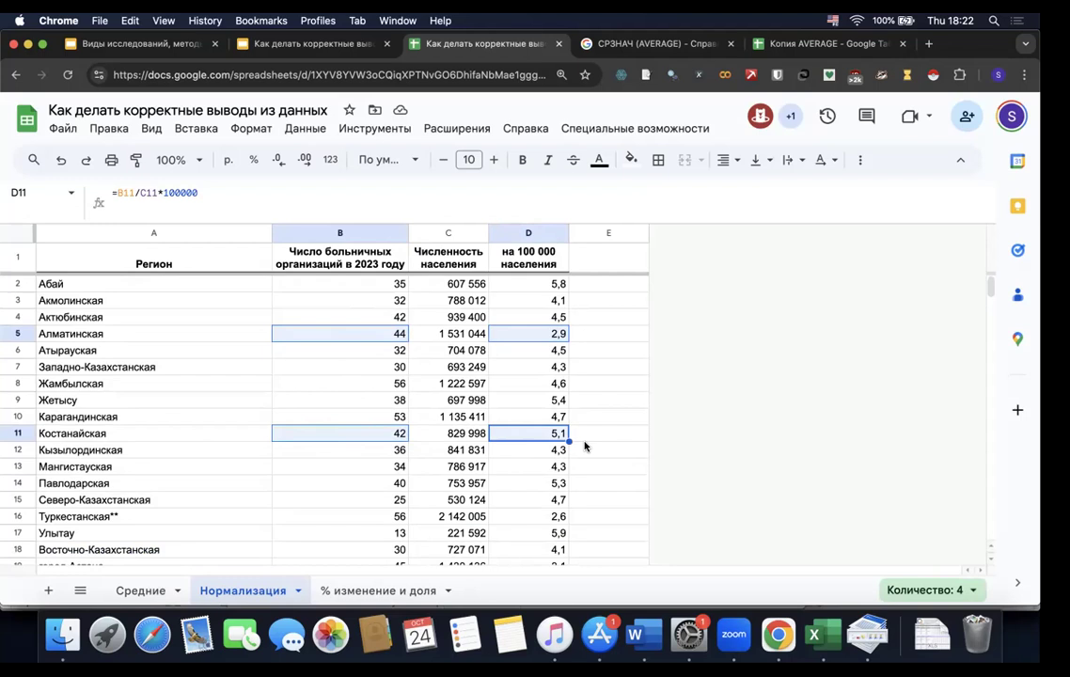
# - Highlight the *100000 multiplier in D2's formula without changing it, then look over the rates of the remaining regions
pyautogui.scroll(-2, 566, 421)
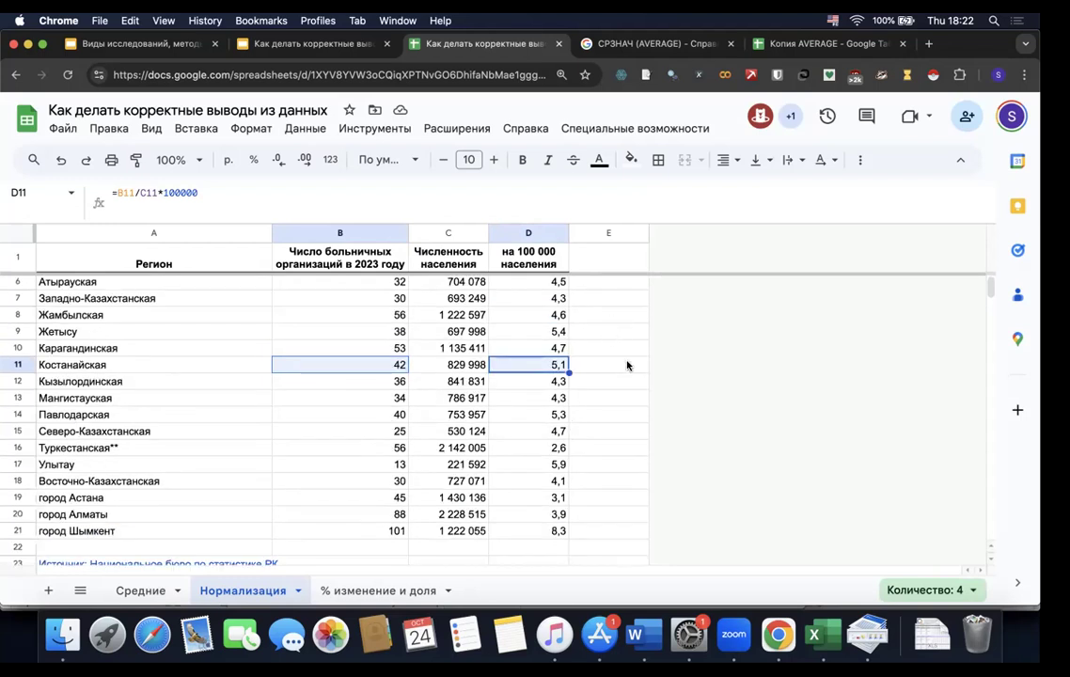
pyautogui.scroll(2, 623, 367)
pyautogui.click(537, 283)
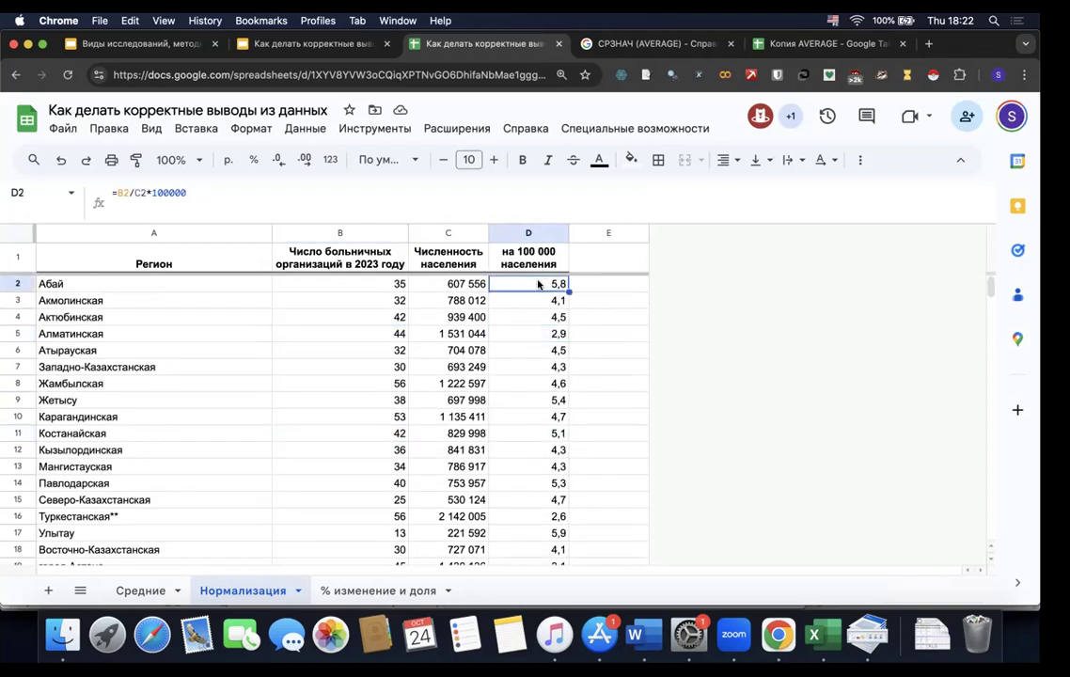
pyautogui.click(187, 191)
pyautogui.doubleClick(167, 192)
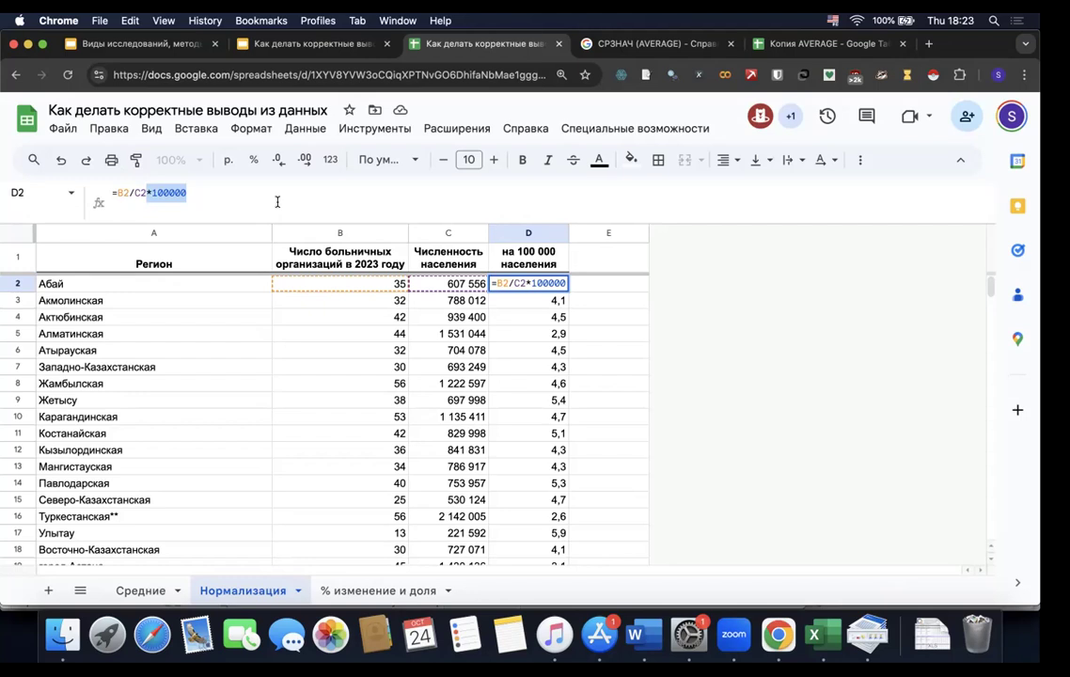
pyautogui.press('Escape')
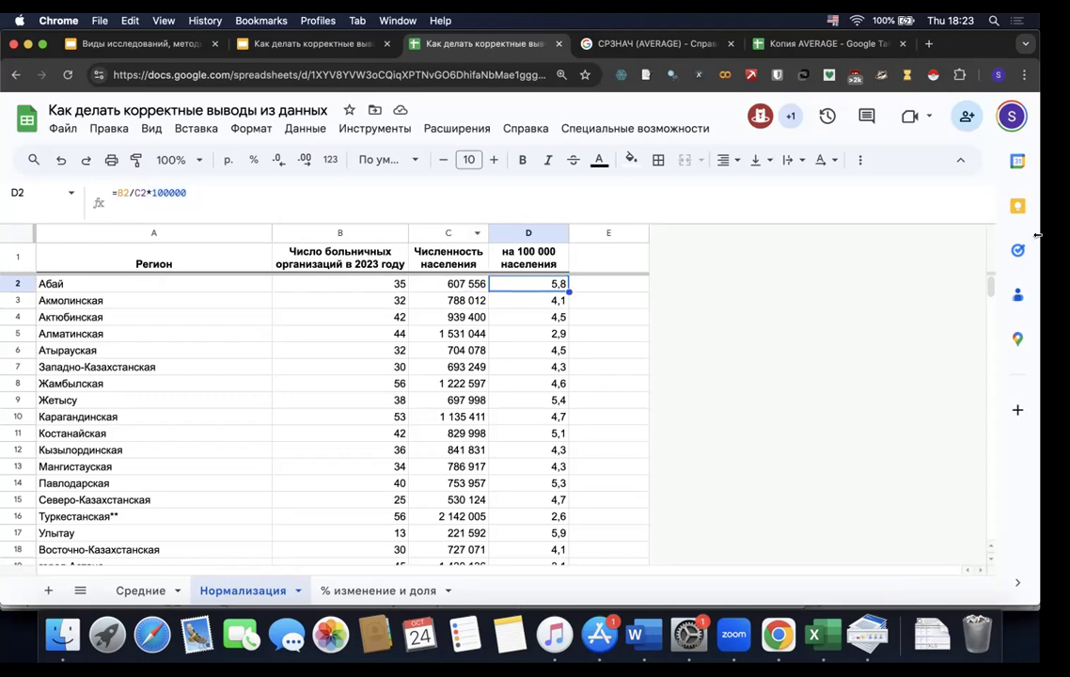
pyautogui.scroll(-3, 542, 489)
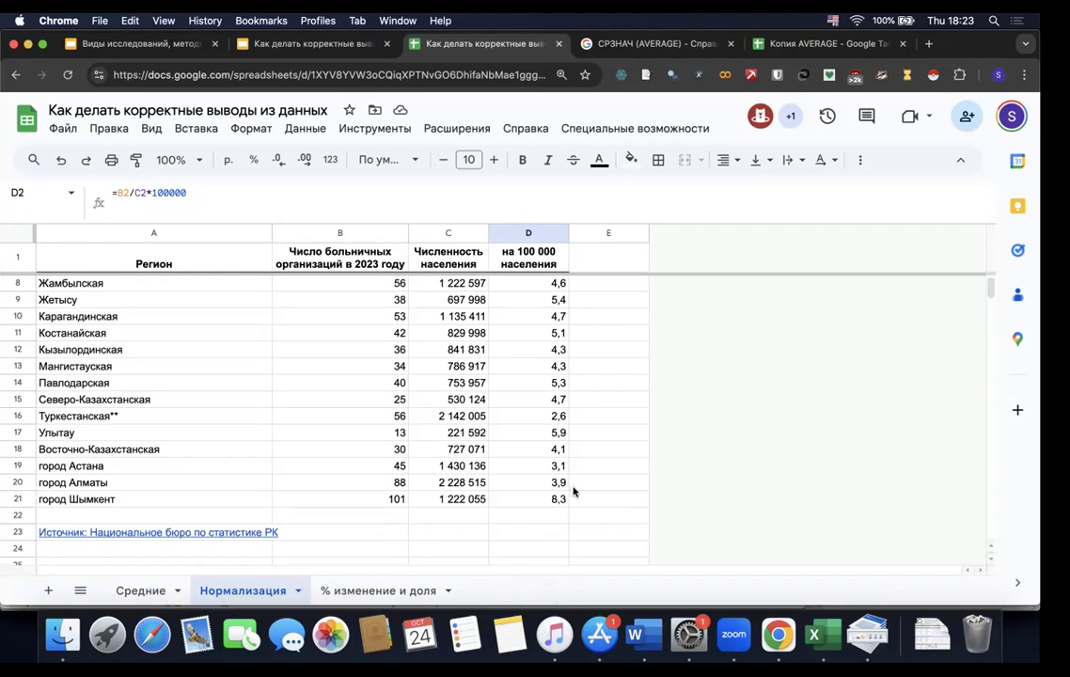
# - Open the "% изменение и доля" sheet and highlight its table title across A1:E1
pyautogui.scroll(3, 575, 470)
pyautogui.click(580, 443)
pyautogui.scroll(-8, 386, 489)
pyautogui.scroll(8, 378, 487)
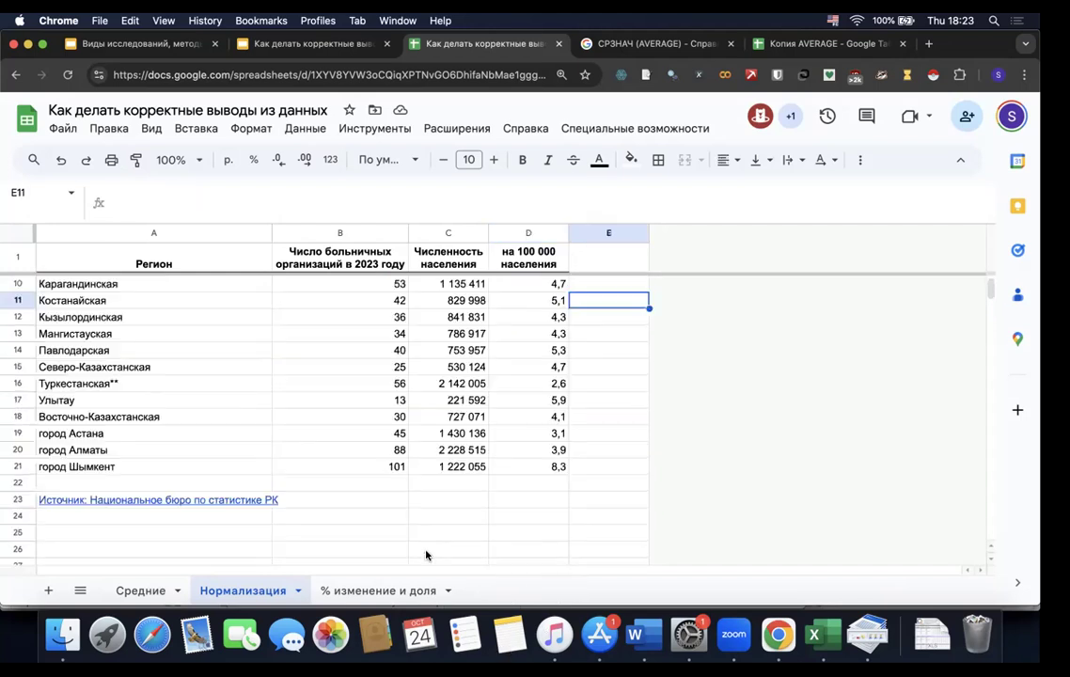
pyautogui.click(390, 589)
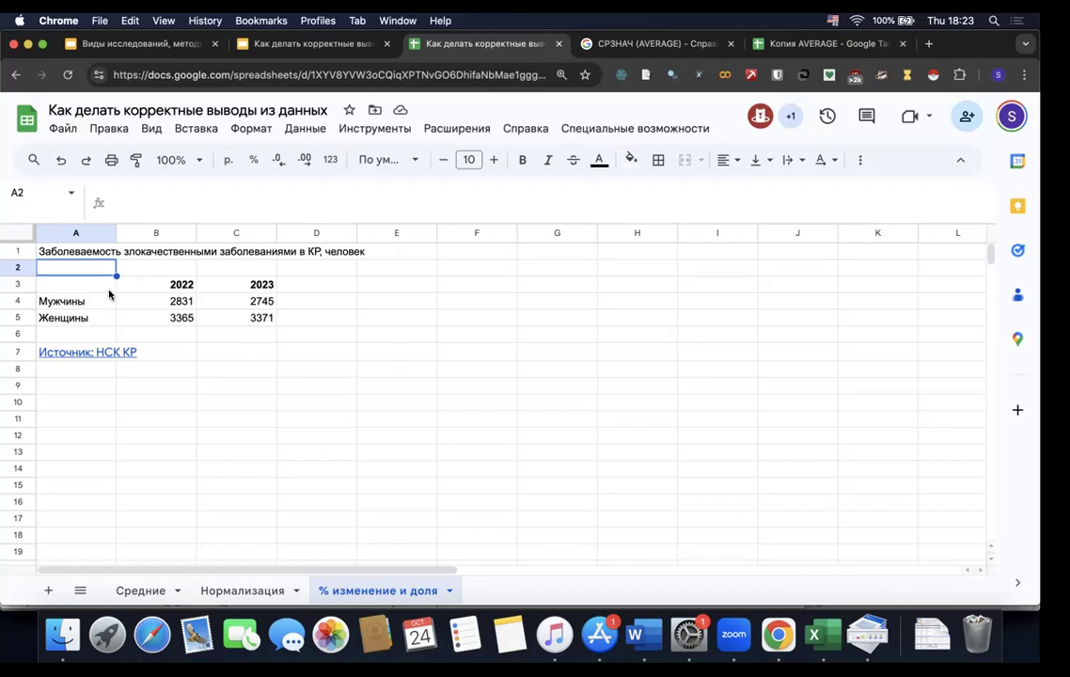
pyautogui.moveTo(79, 252); pyautogui.dragTo(387, 255)
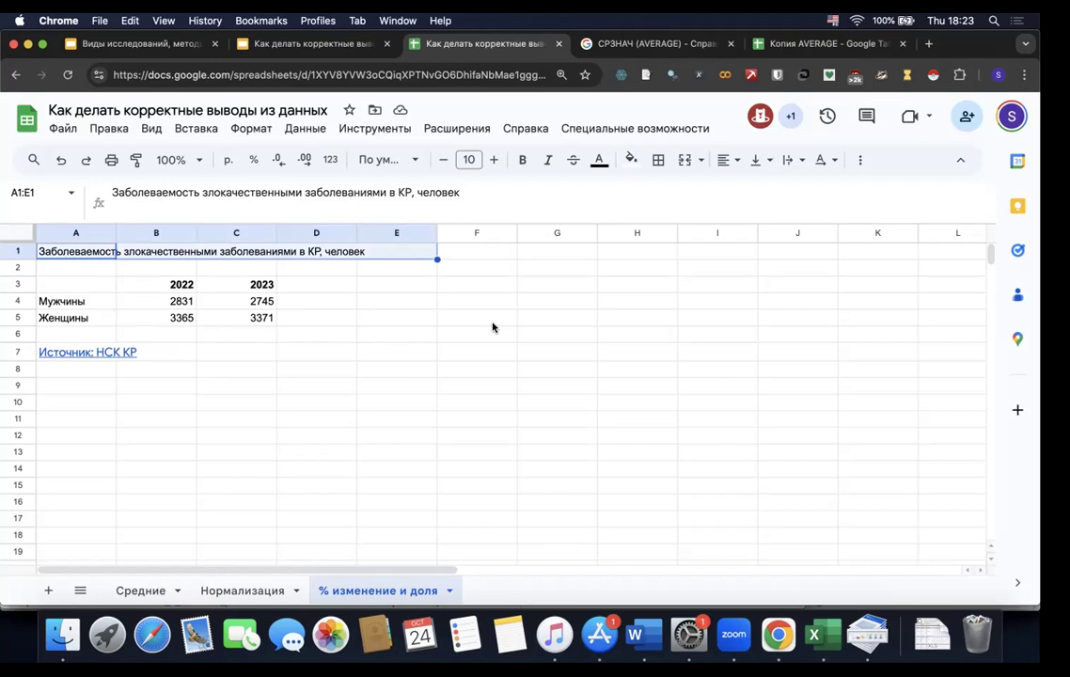
# - Reword the title in A1 to "Заболеваемость злокачественными новообразованиями в КР, человек"
pyautogui.click(73, 250)
pyautogui.moveTo(305, 192); pyautogui.dragTo(382, 192)
pyautogui.write('уд')
pyautogui.press('BackSpace')
pyautogui.press('BackSpace')
pyautogui.write('новобра')
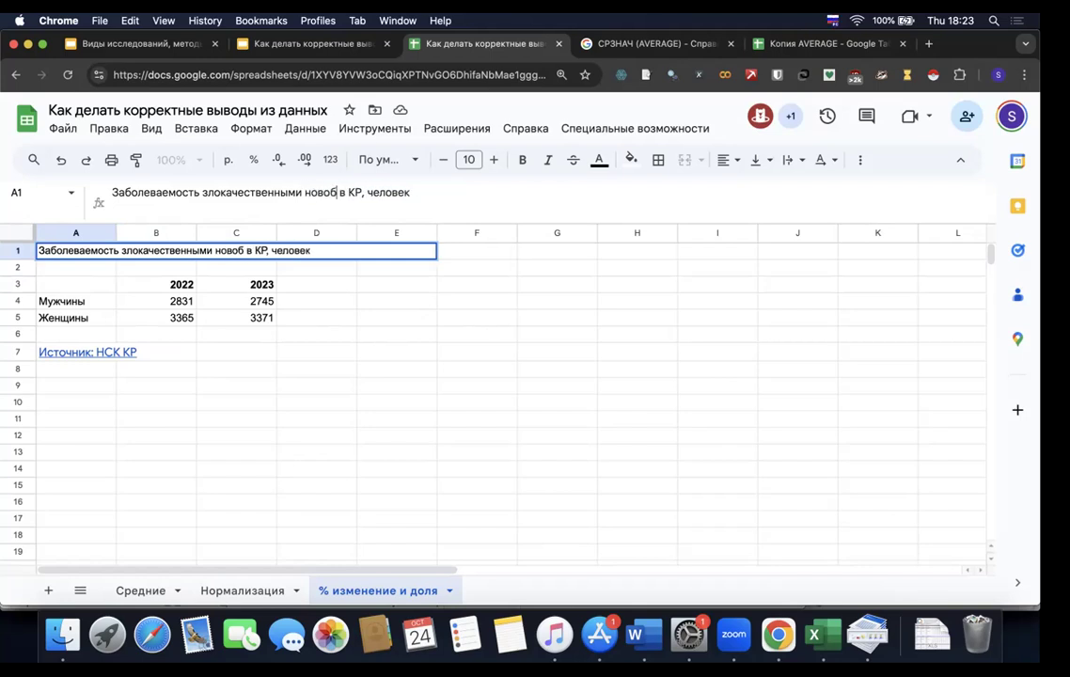
pyautogui.write('зованиями')
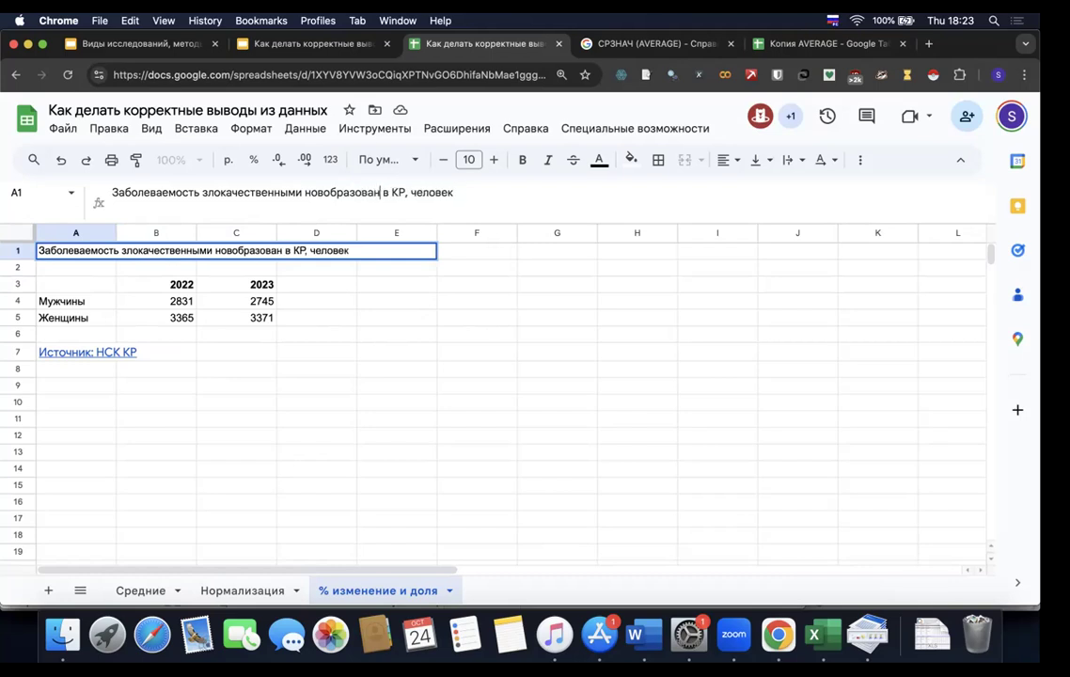
pyautogui.press('Return')
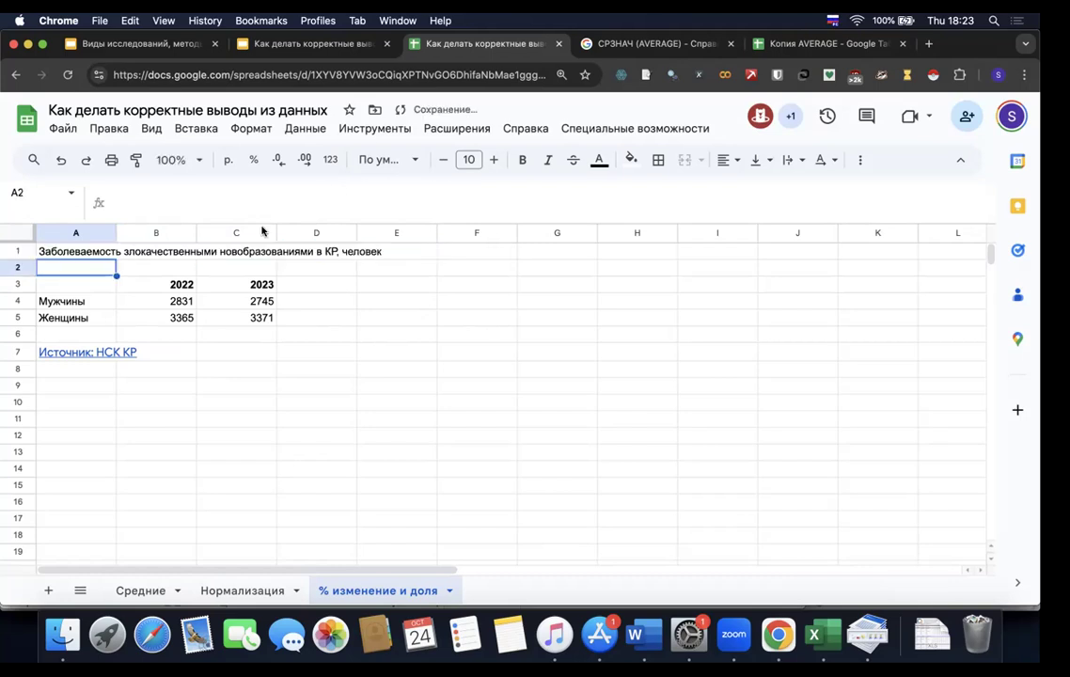
# - Review the title in A1 and highlight the 2022 and 2023 figures for men and women in B3:C5
pyautogui.click(89, 248)
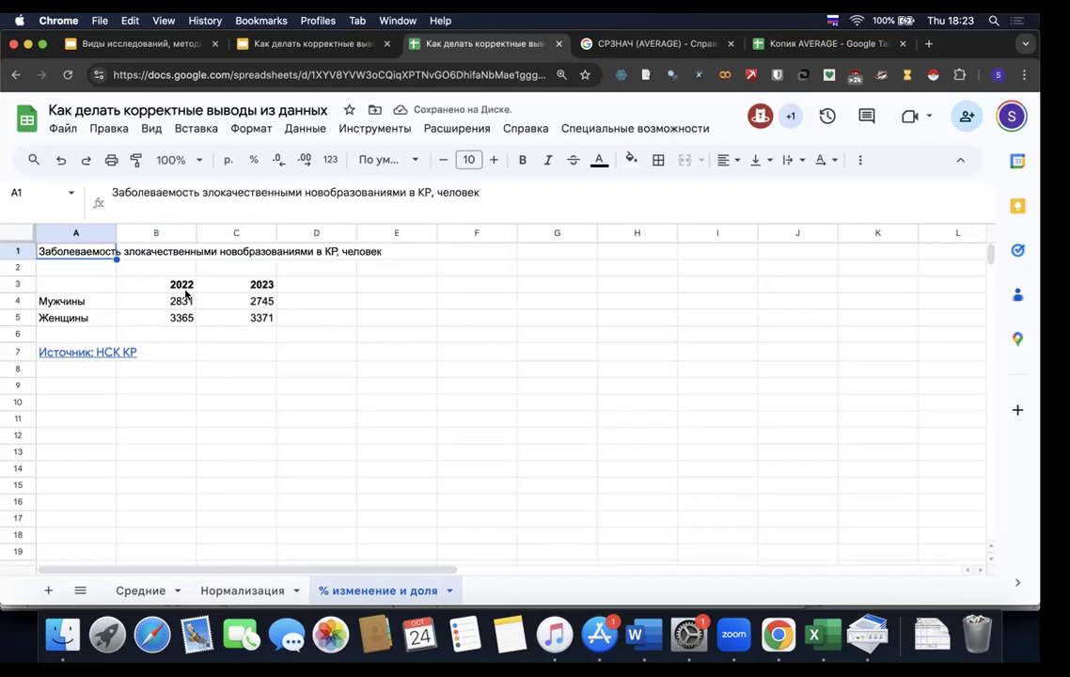
pyautogui.moveTo(174, 284); pyautogui.dragTo(224, 325)
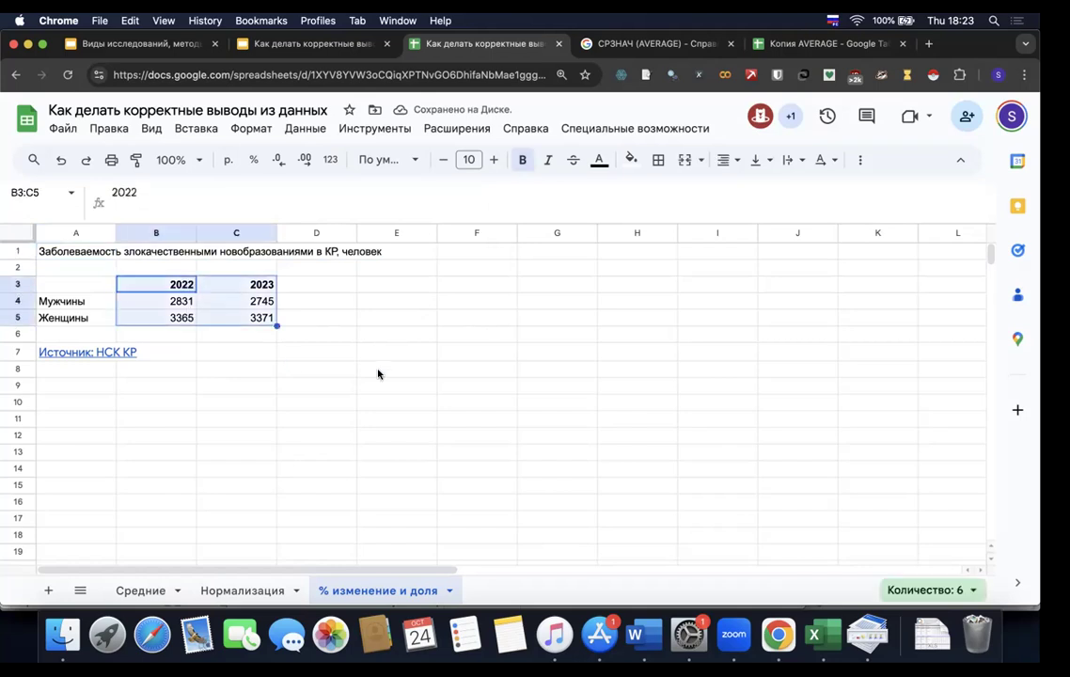
pyautogui.click(301, 352)
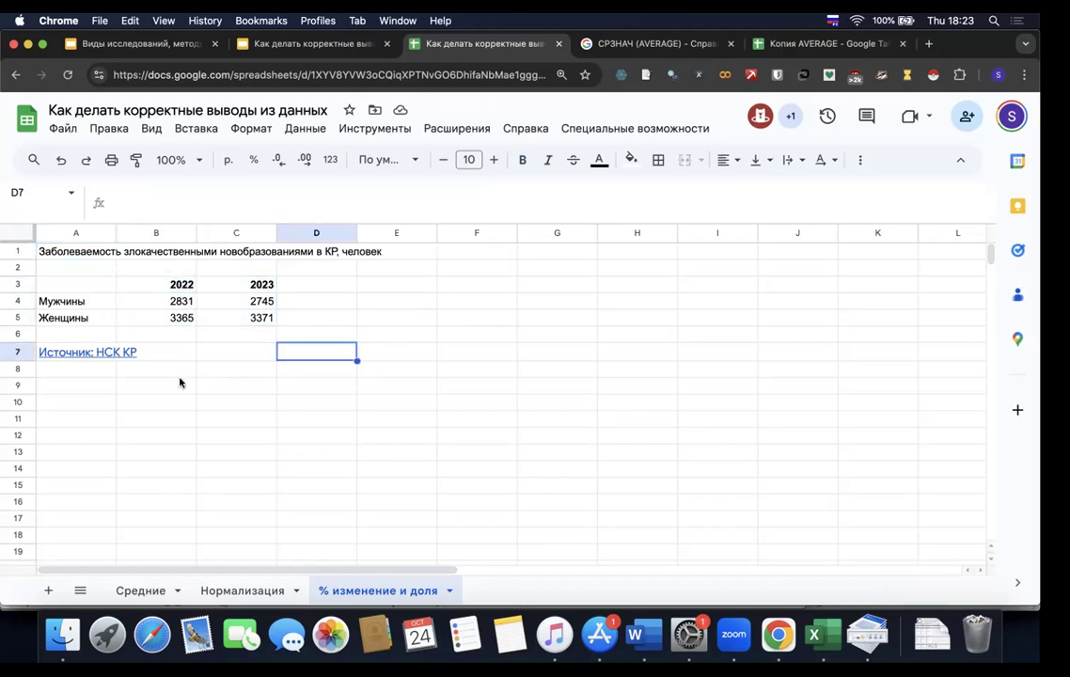
# - Enter the header "% от всего" in D3, beside the 2023 column
pyautogui.click(303, 303)
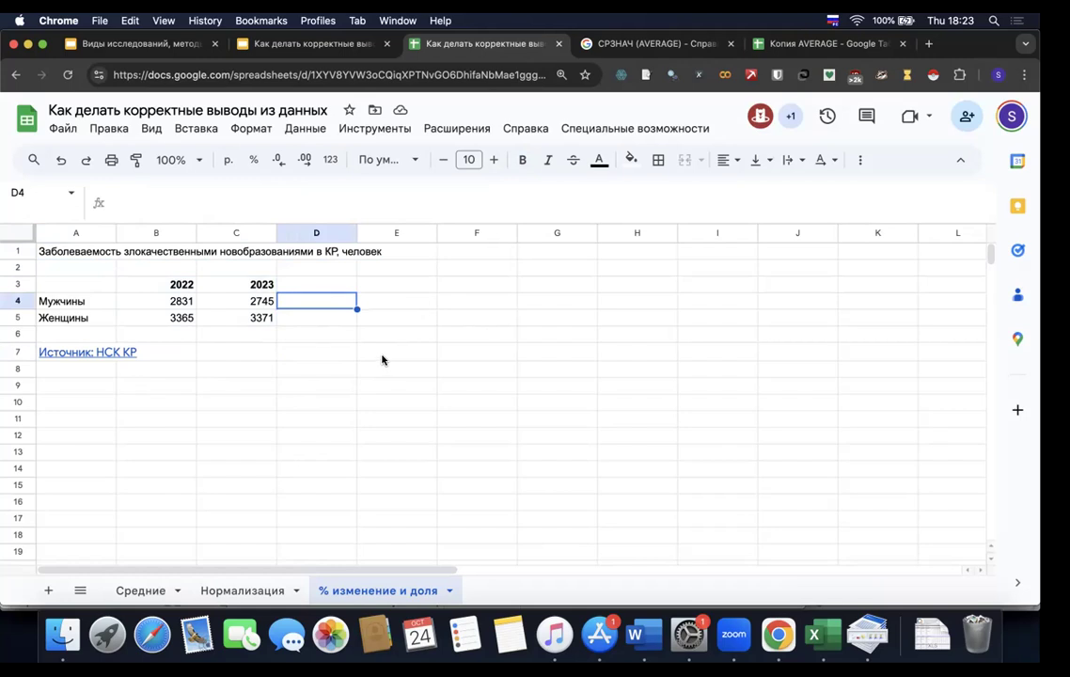
pyautogui.click(338, 285)
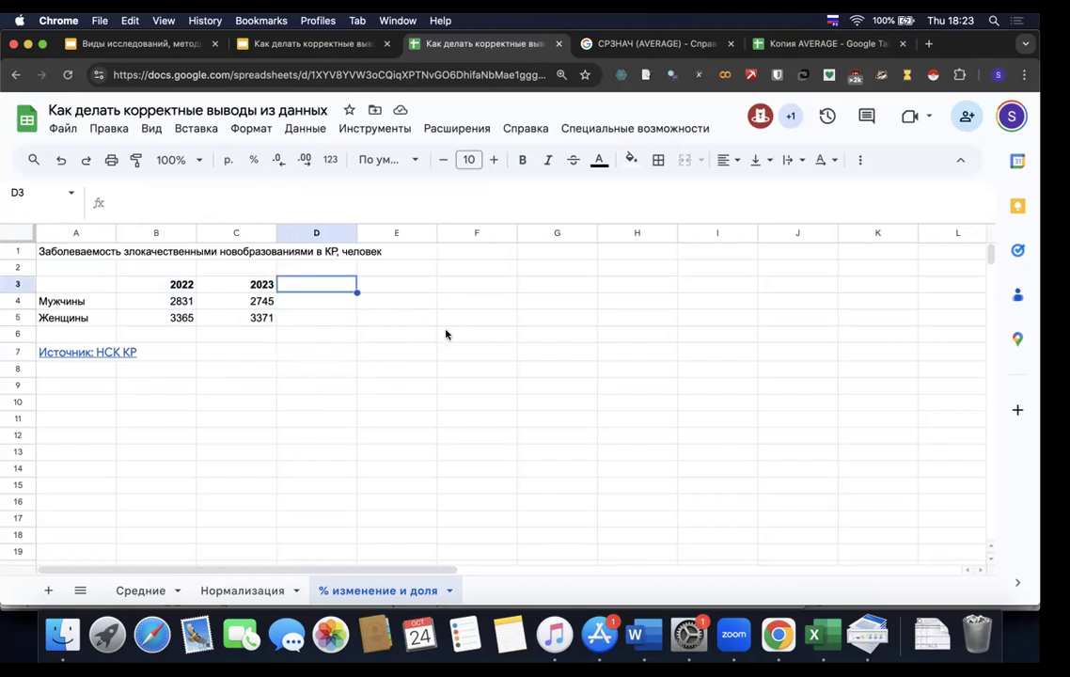
pyautogui.write('%')
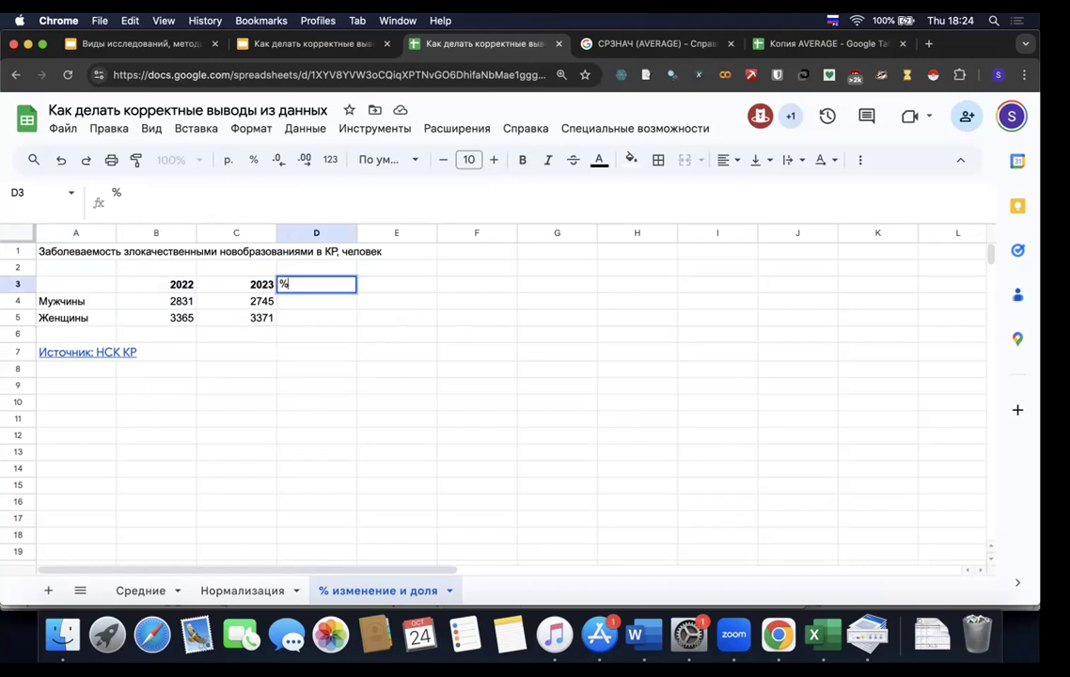
pyautogui.press('BackSpace')
pyautogui.write('% от всего')
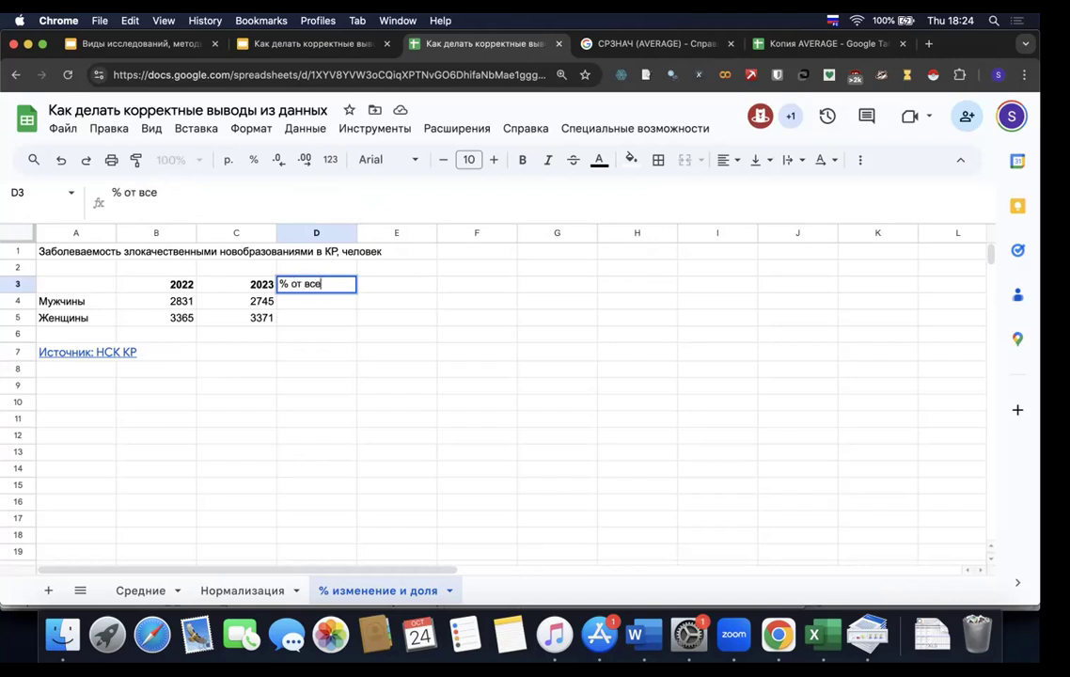
pyautogui.press('Return')
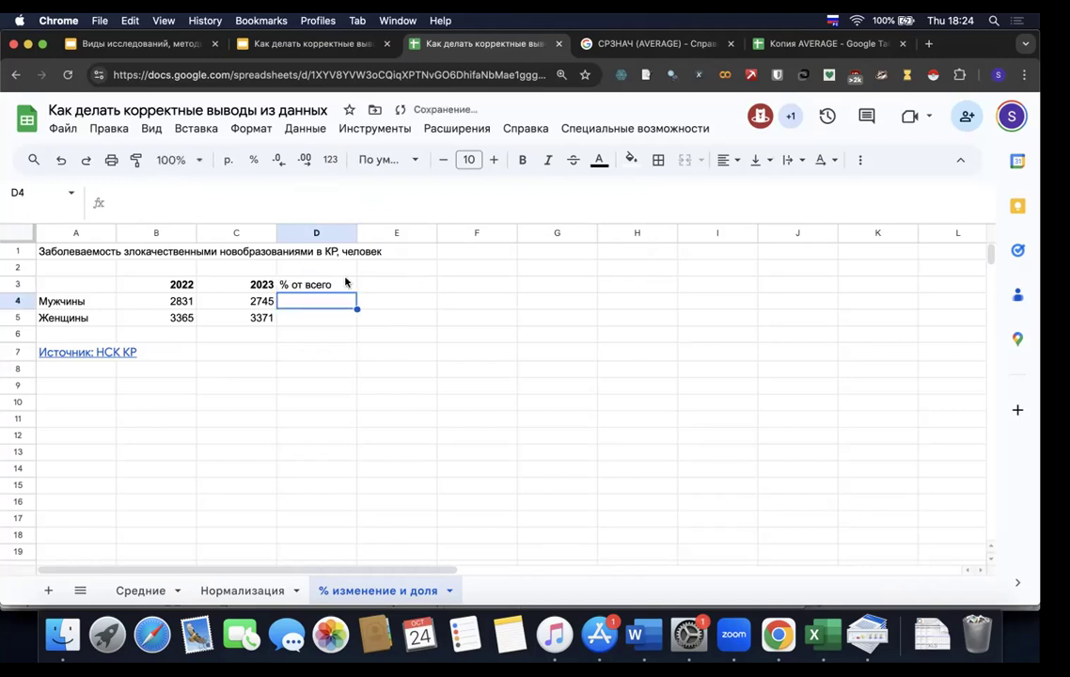
# - Copy the formatting of the 2023 header in C3 to the header in D3
pyautogui.click(247, 283)
pyautogui.click(136, 159)
pyautogui.click(316, 285)
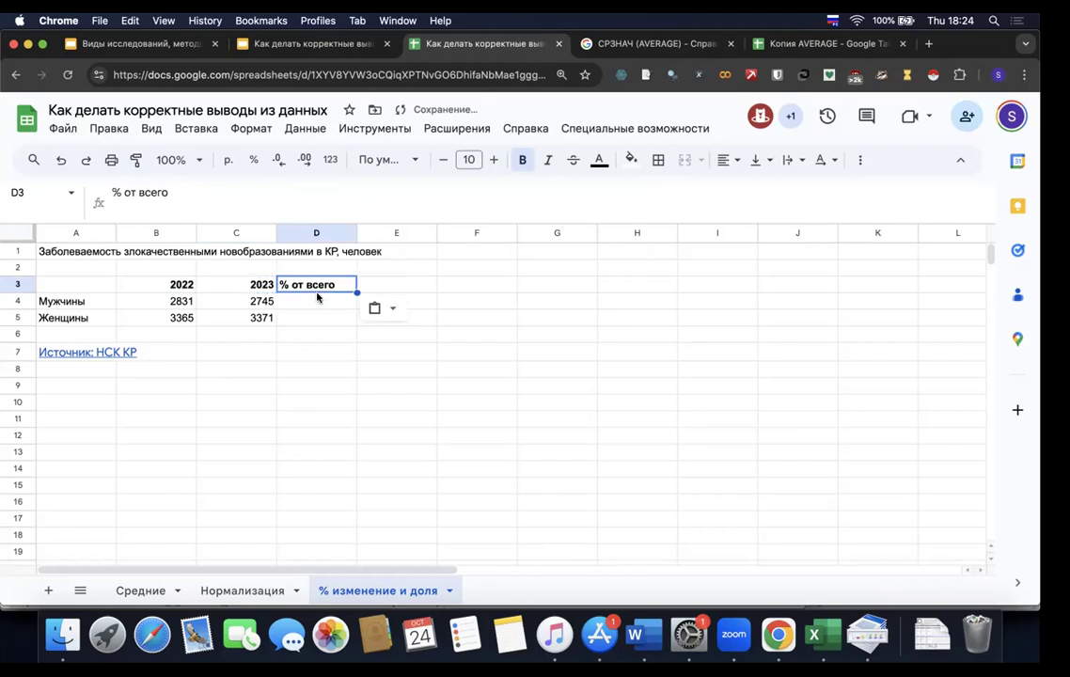
# - Extend the header in D3 to read "% от всего в 2023 году"
pyautogui.click(189, 194)
pyautogui.write('в 220')
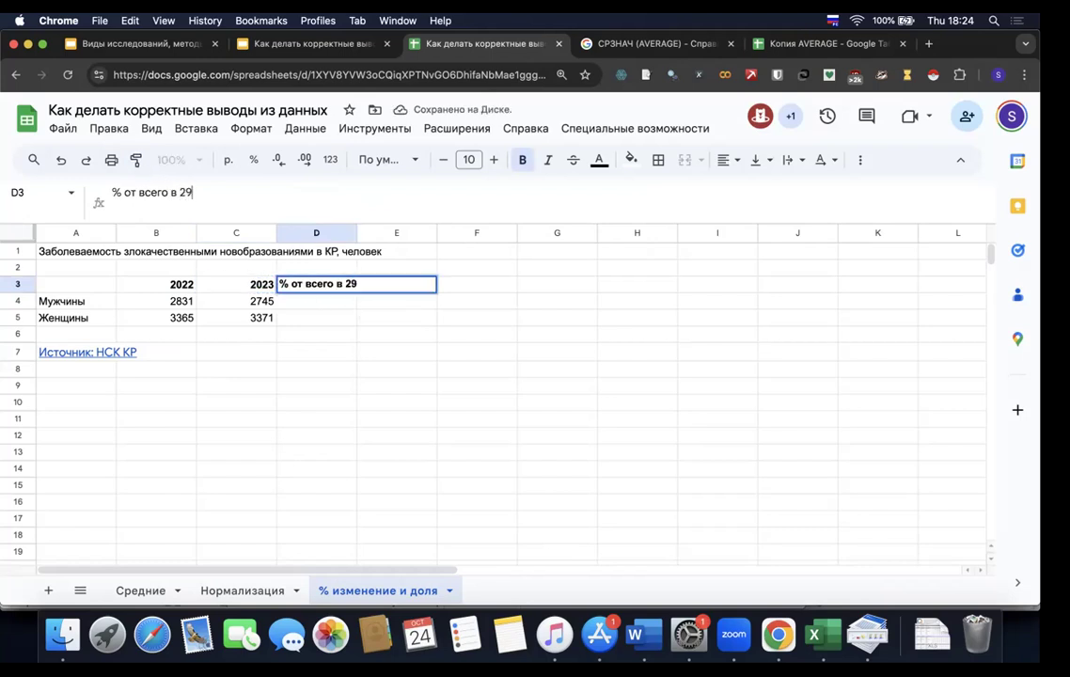
pyautogui.press('BackSpace')
pyautogui.press('BackSpace')
pyautogui.write('023 году')
pyautogui.press('Return')
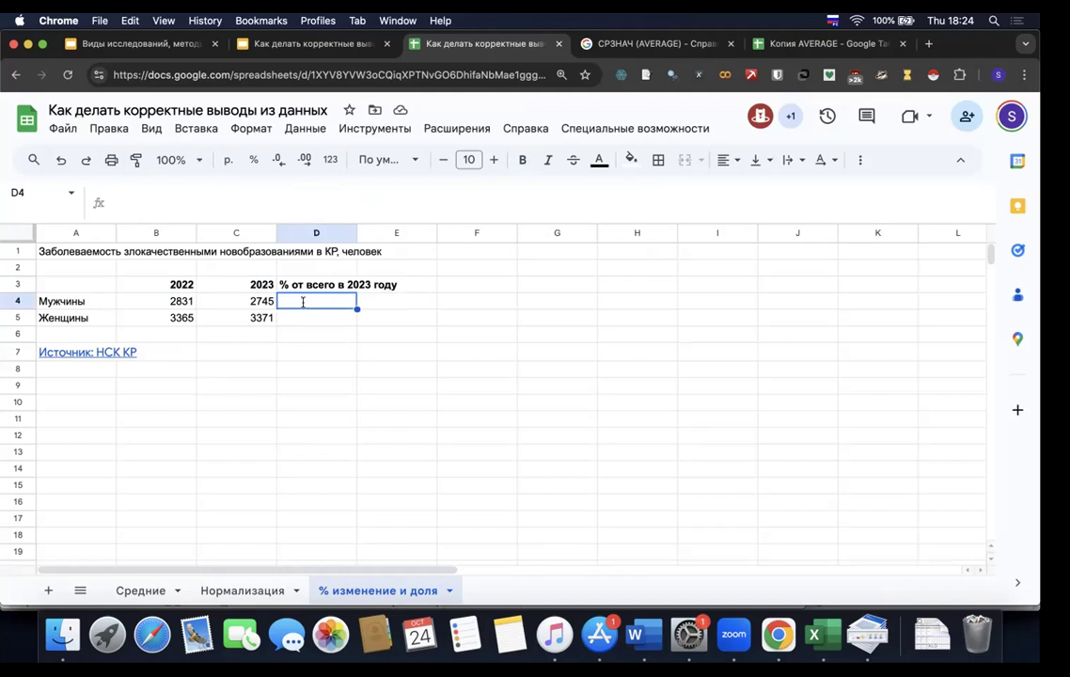
# - Calculate the men's share of the 2023 total in D4 with =C4/(C4+C5), rejecting the suggested autofill for D5
pyautogui.write('=')
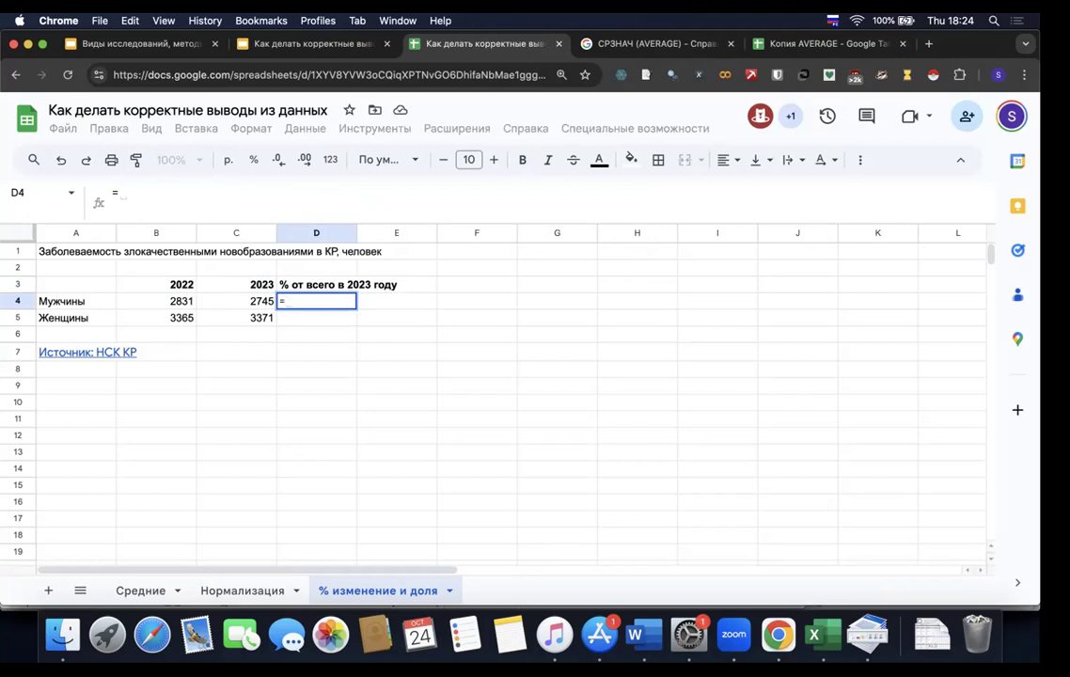
pyautogui.click(246, 301)
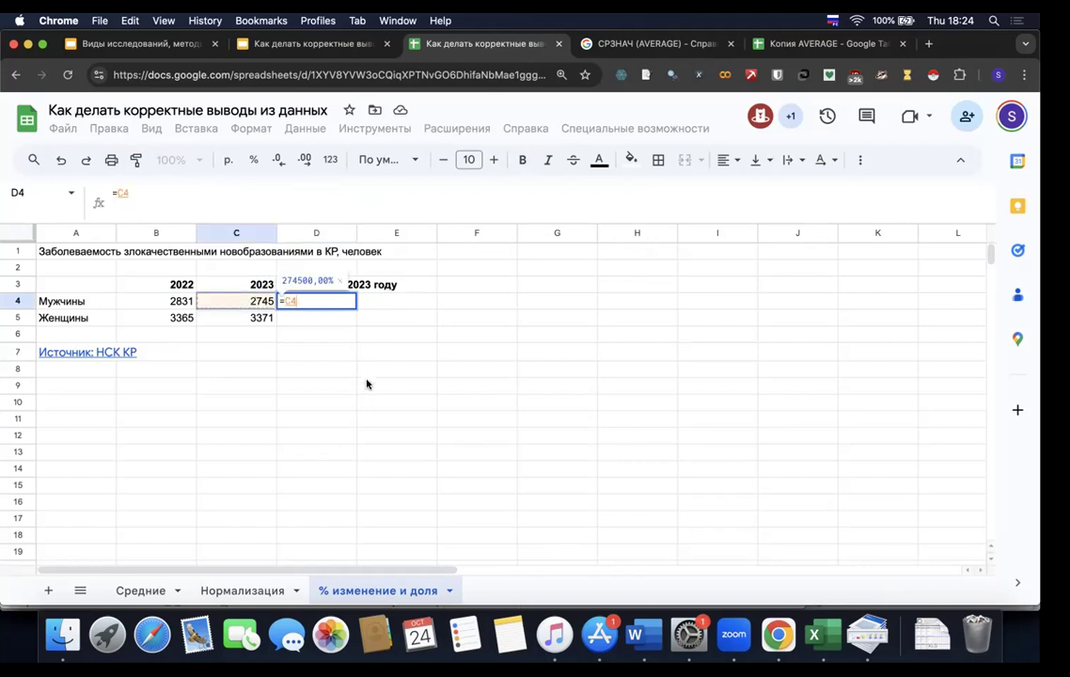
pyautogui.write('.')
pyautogui.press('BackSpace')
pyautogui.hotkey('ctrl', 'space')
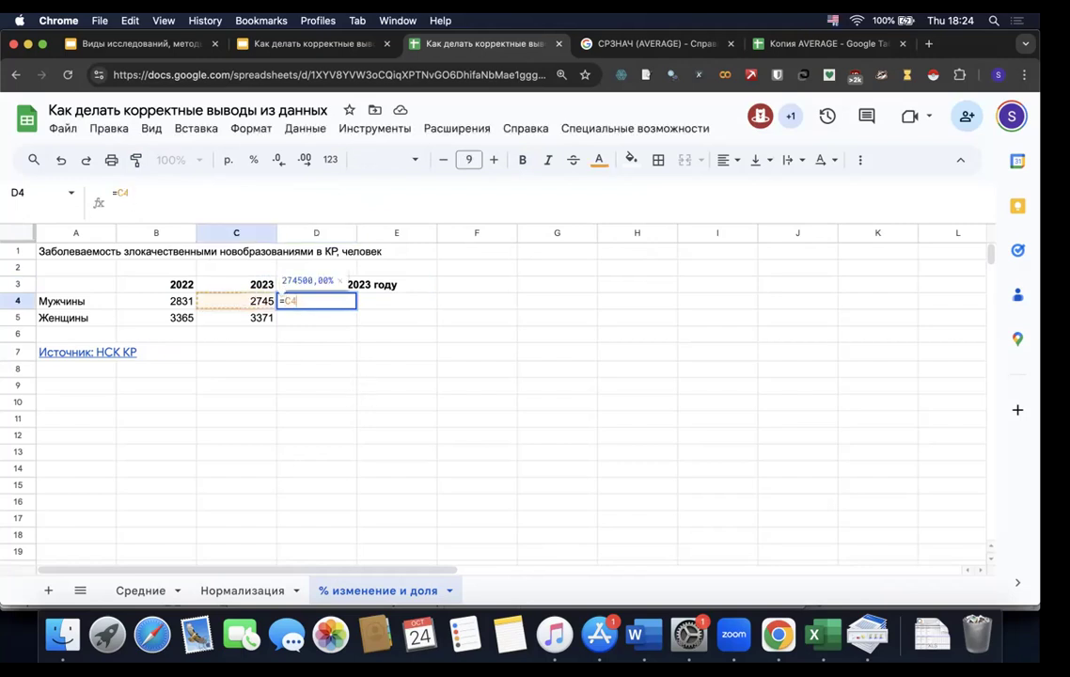
pyautogui.write('/(')
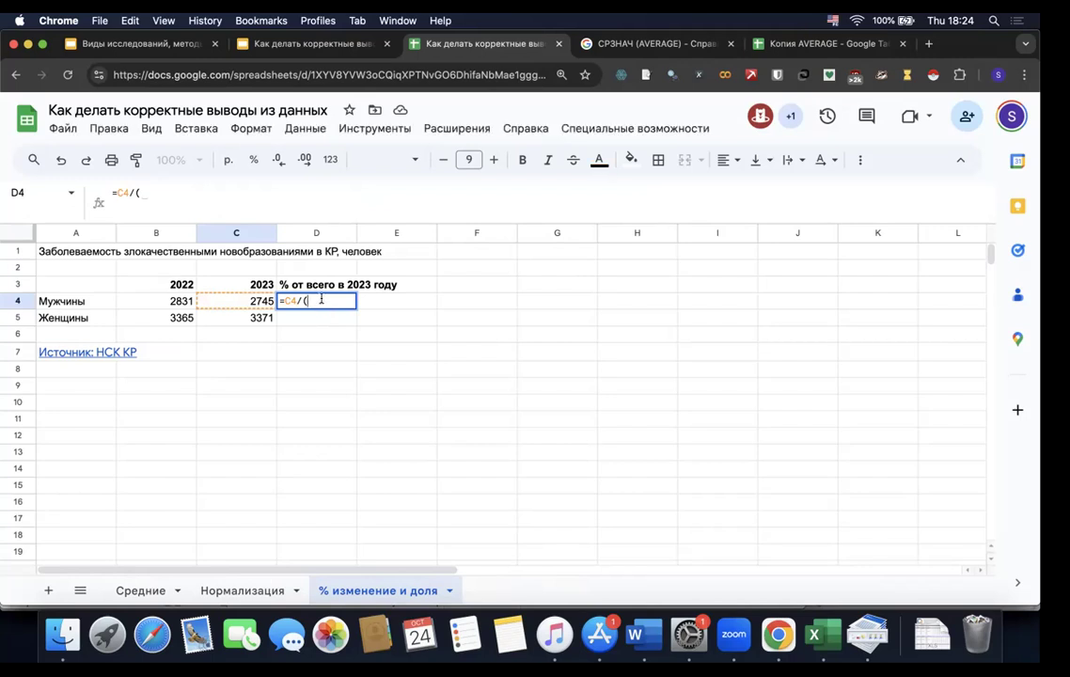
pyautogui.click(254, 301)
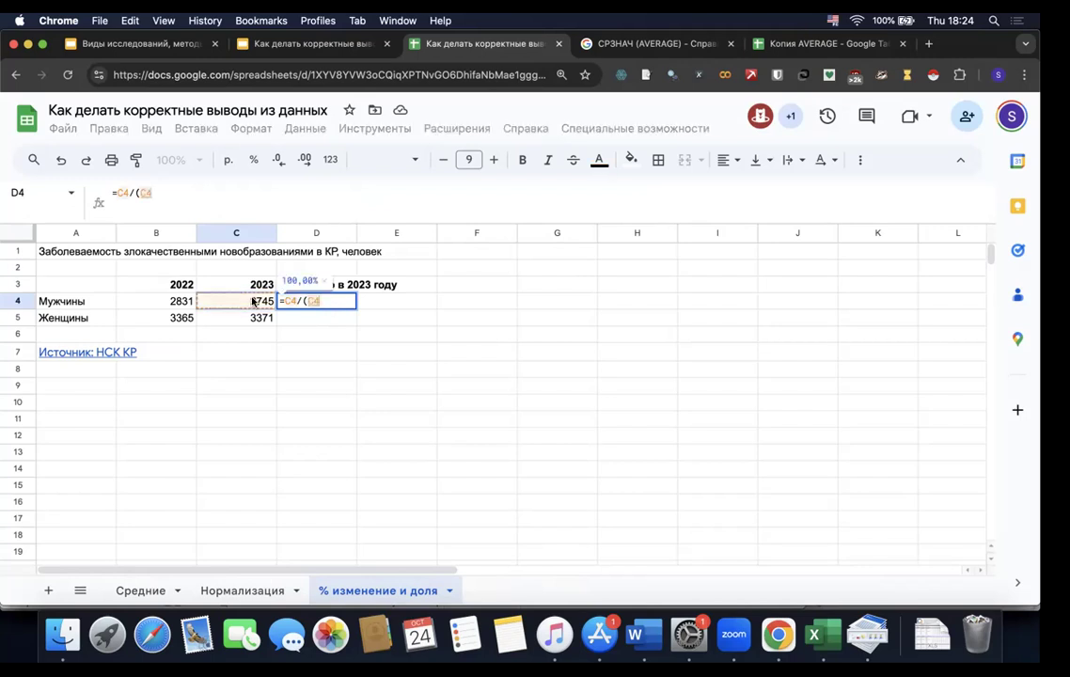
pyautogui.write('+')
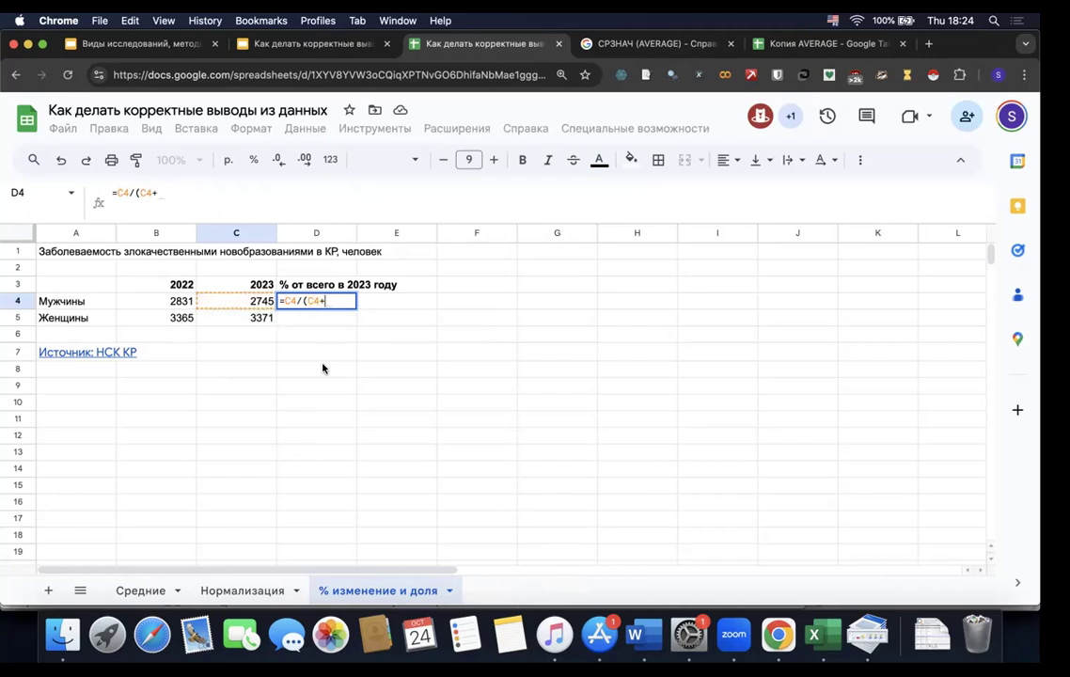
pyautogui.click(239, 321)
pyautogui.write(')')
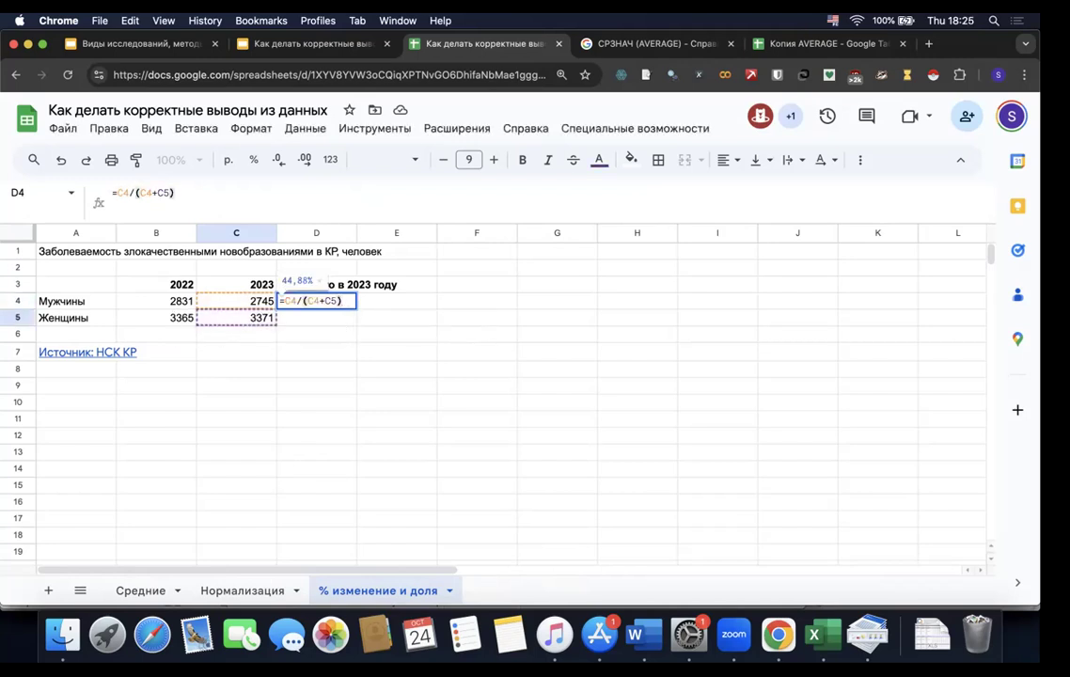
pyautogui.press('Return')
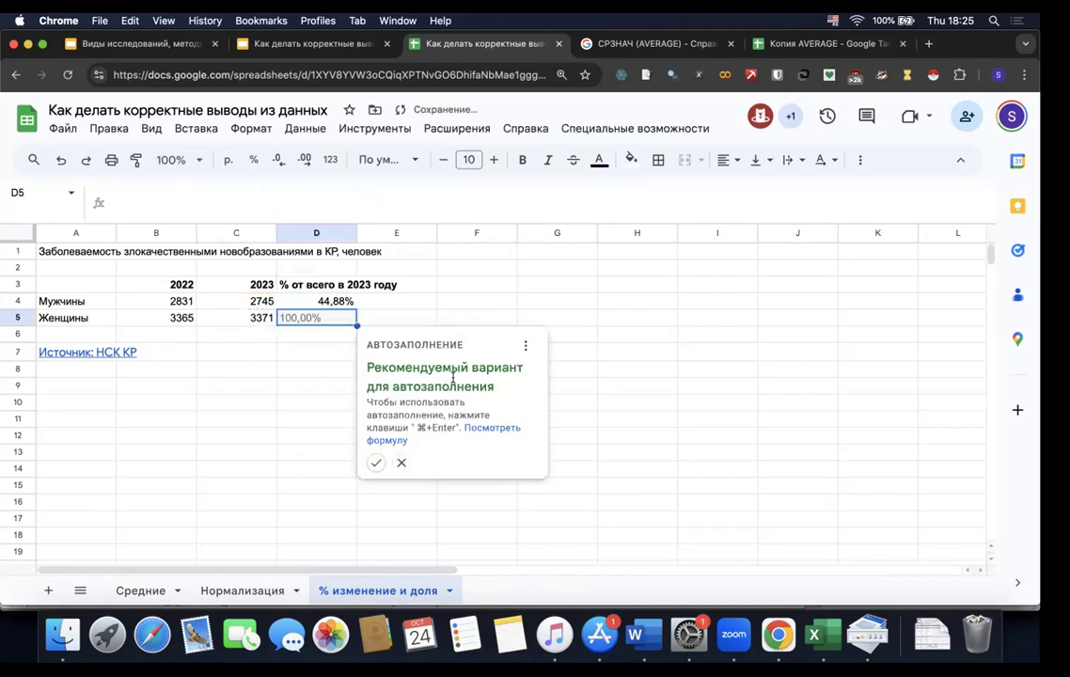
pyautogui.click(402, 458)
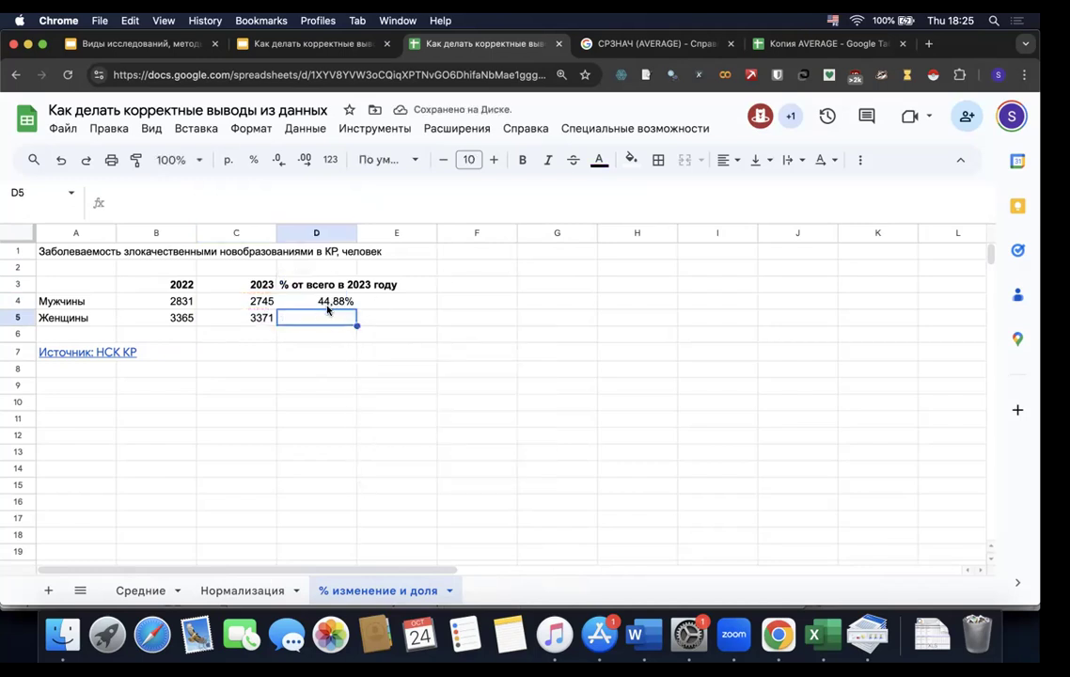
# - Copy the share formula from D4 into D5 for the women's row
pyautogui.click(329, 302)
pyautogui.press('super+c')
pyautogui.click(332, 322)
pyautogui.press('super+v')
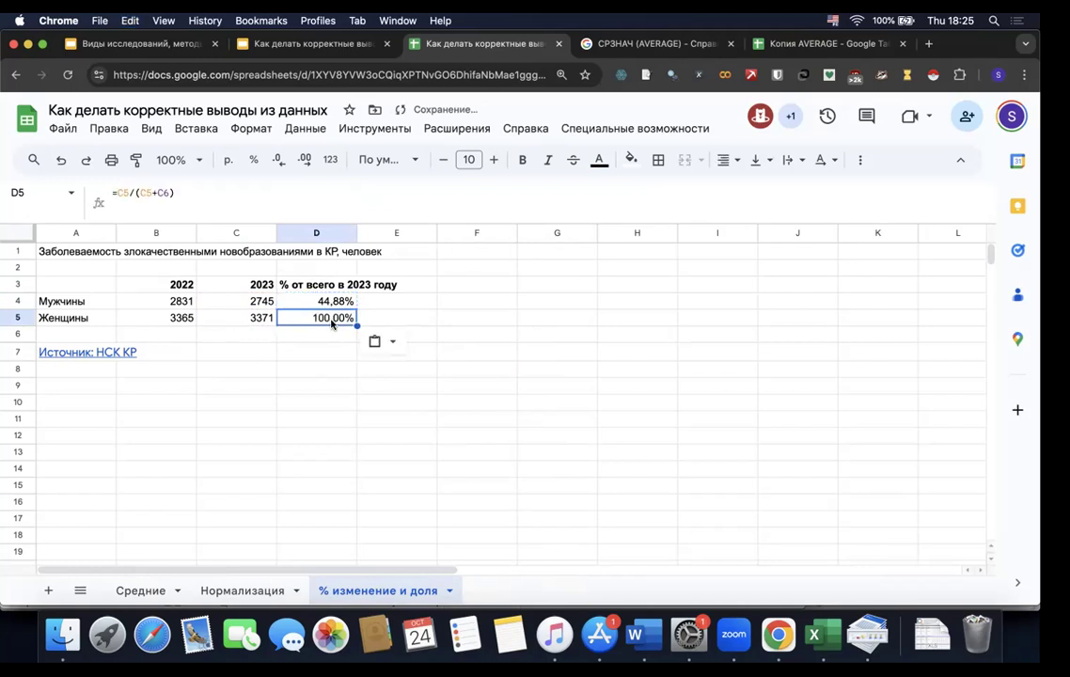
# - Correct the women's share formula in D5 to =C5/(C4+C5) by hand, rejecting the suggested fix, and reselect the cell
pyautogui.doubleClick(332, 319)
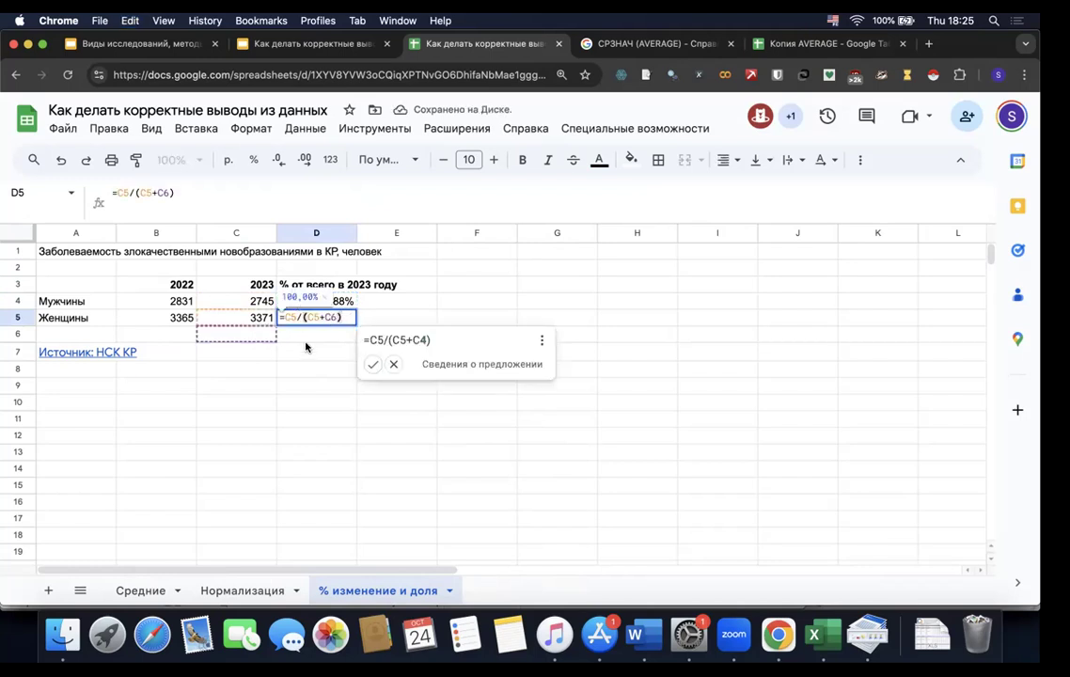
pyautogui.click(391, 366)
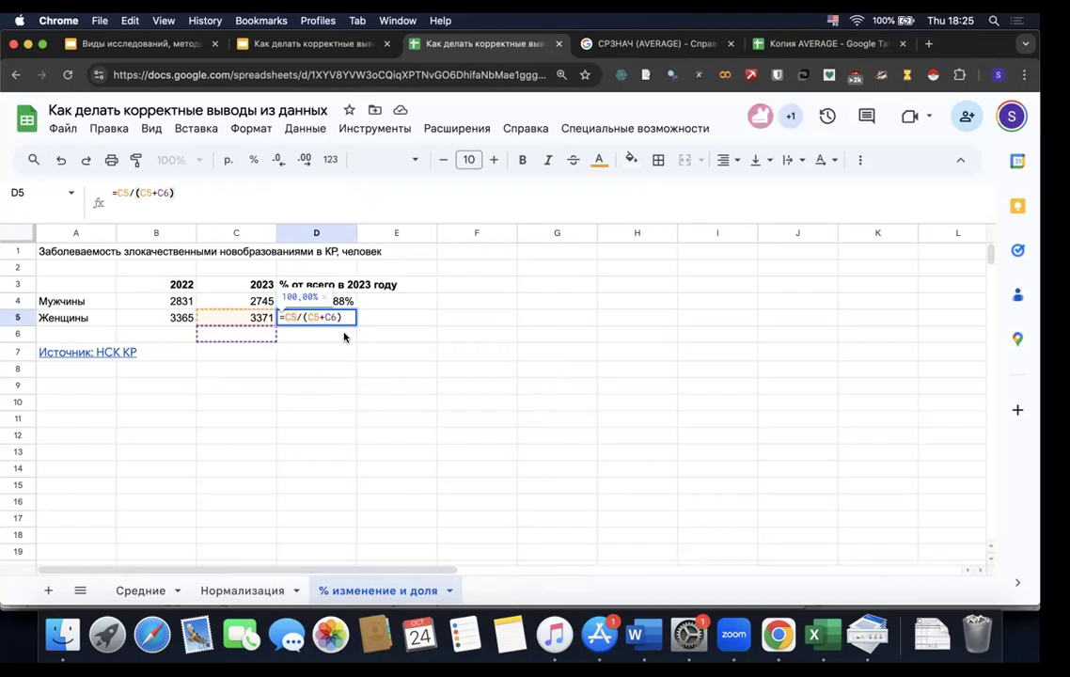
pyautogui.click(242, 324)
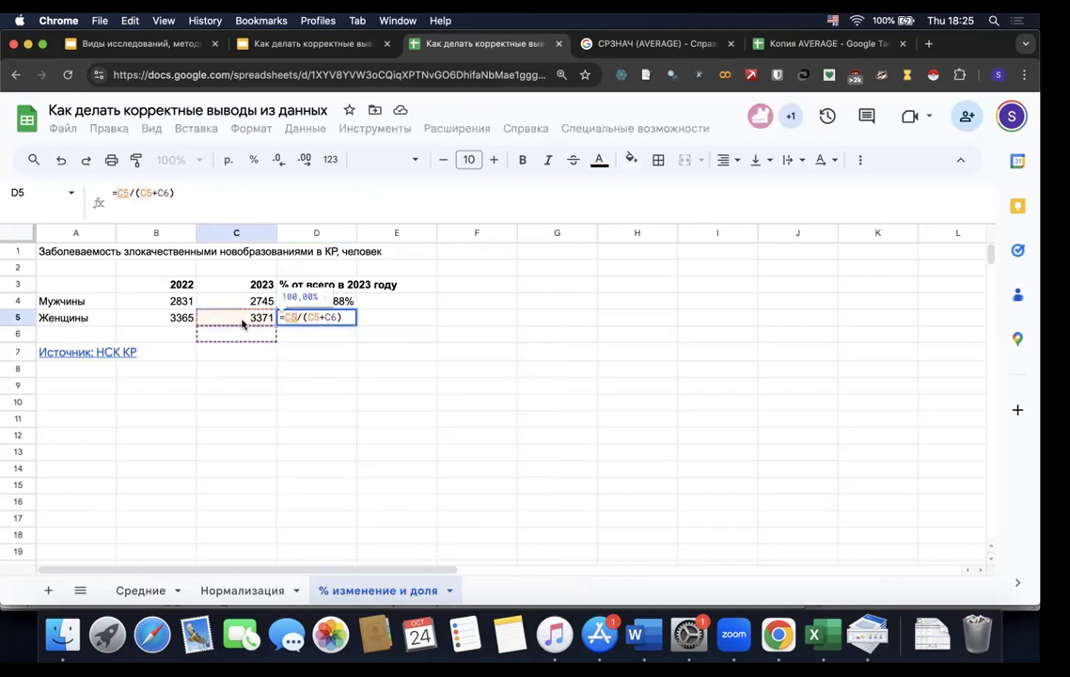
pyautogui.doubleClick(319, 318)
pyautogui.press('BackSpace')
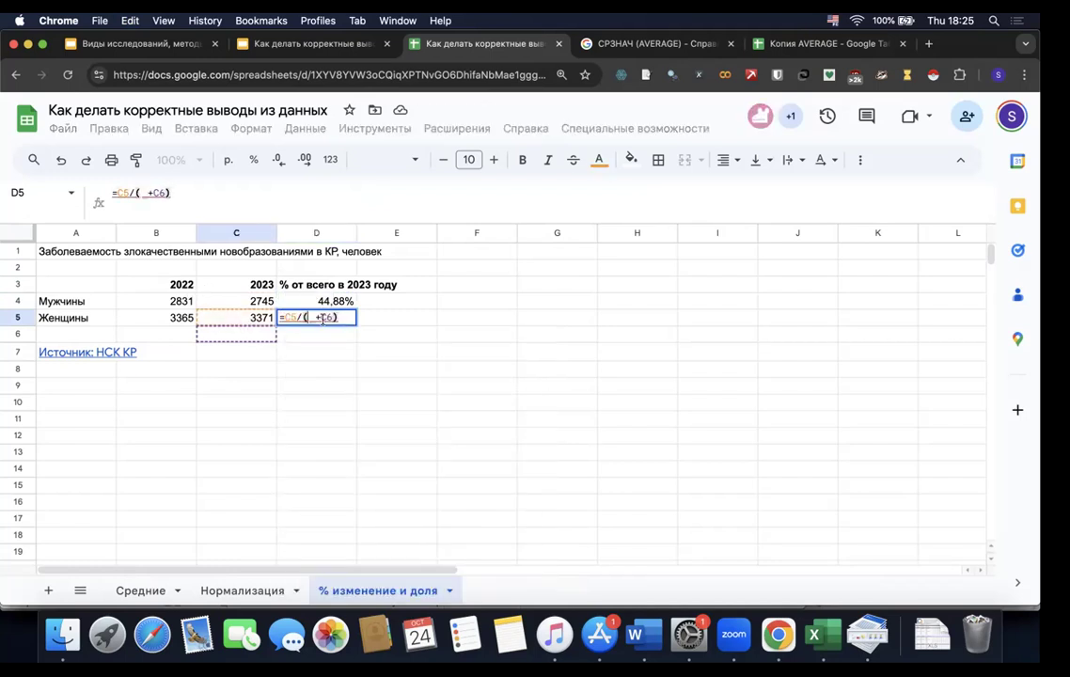
pyautogui.click(266, 300)
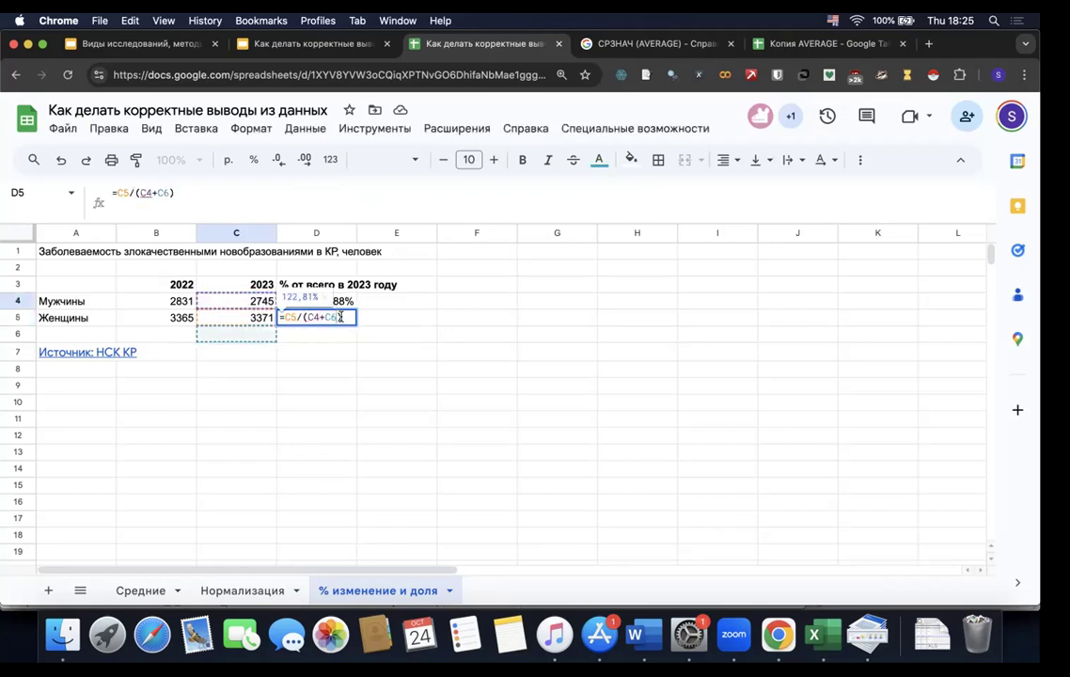
pyautogui.press('BackSpace')
pyautogui.press('BackSpace')
pyautogui.click(249, 321)
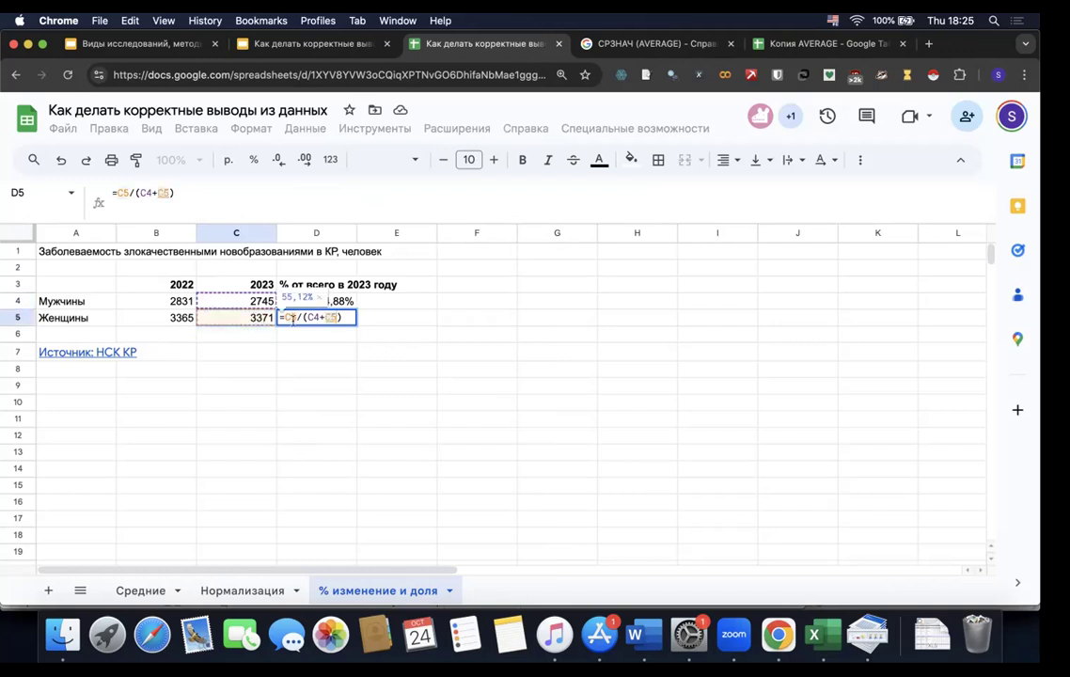
pyautogui.press('Return')
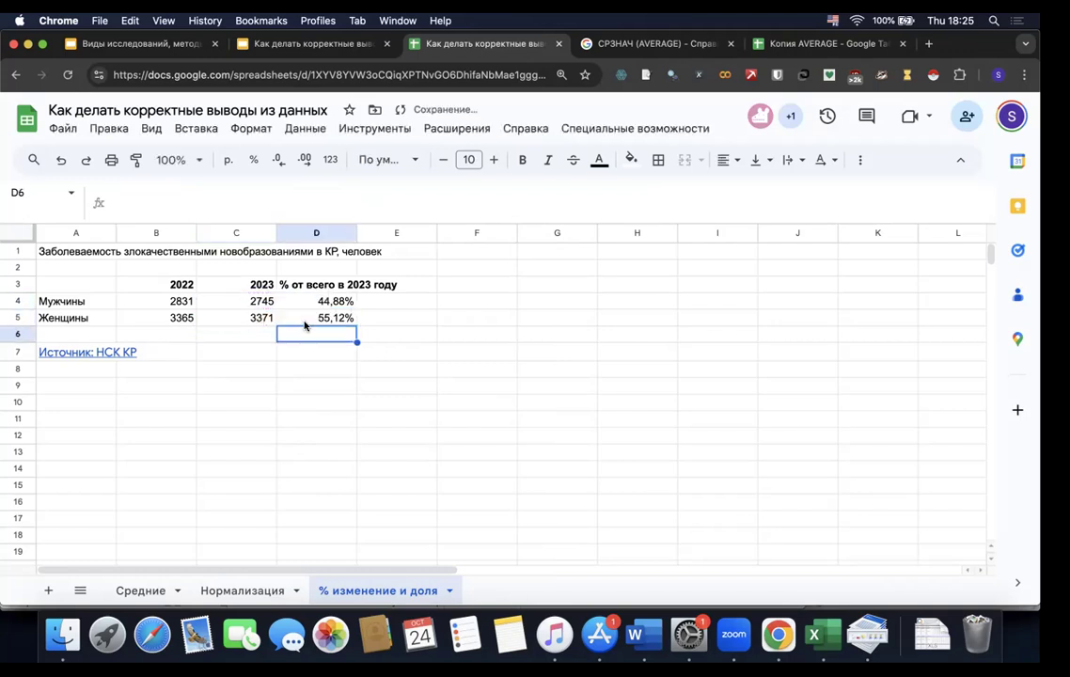
pyautogui.click(296, 321)
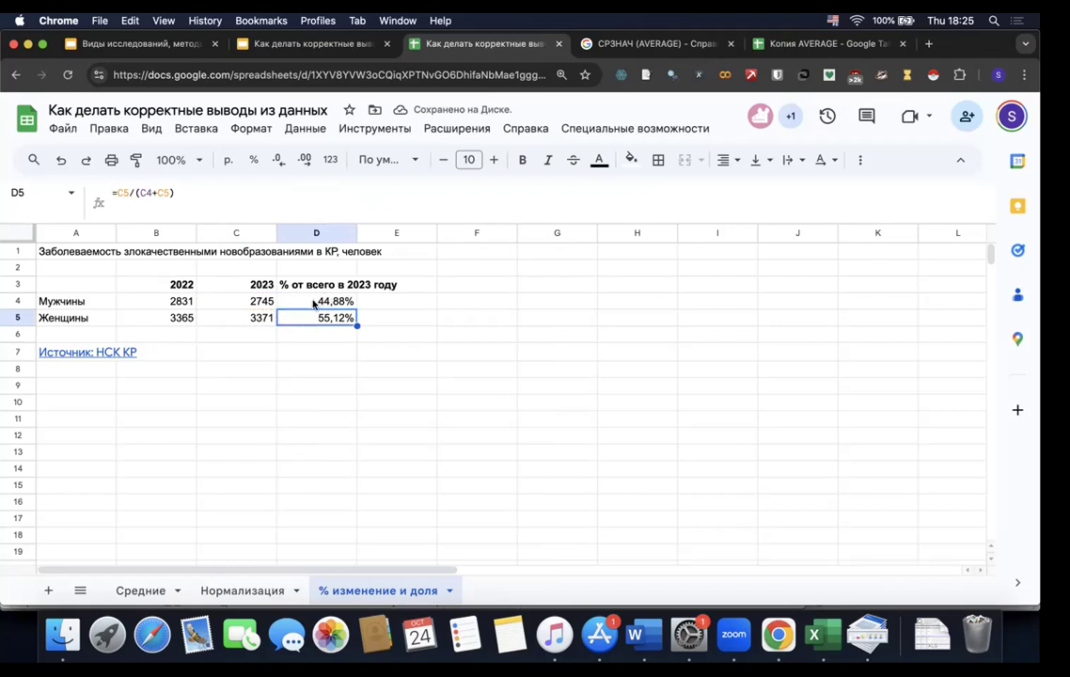
# - Review the men's and women's 2023 share results and their formulas in D4 and D5
pyautogui.click(289, 302)
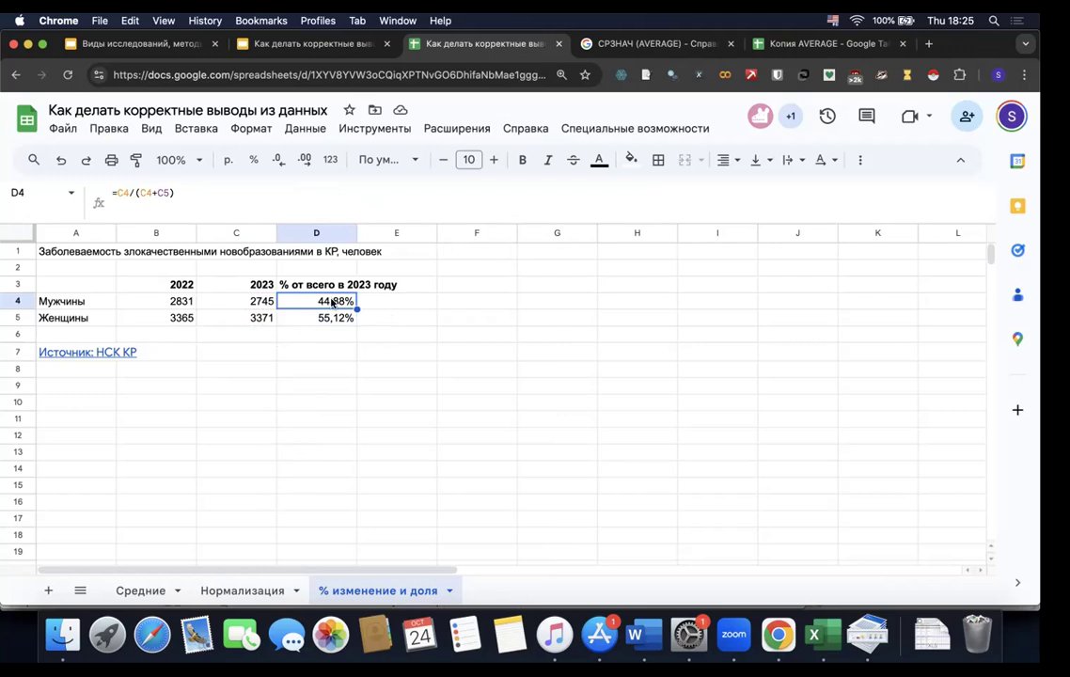
pyautogui.moveTo(348, 302); pyautogui.dragTo(346, 319)
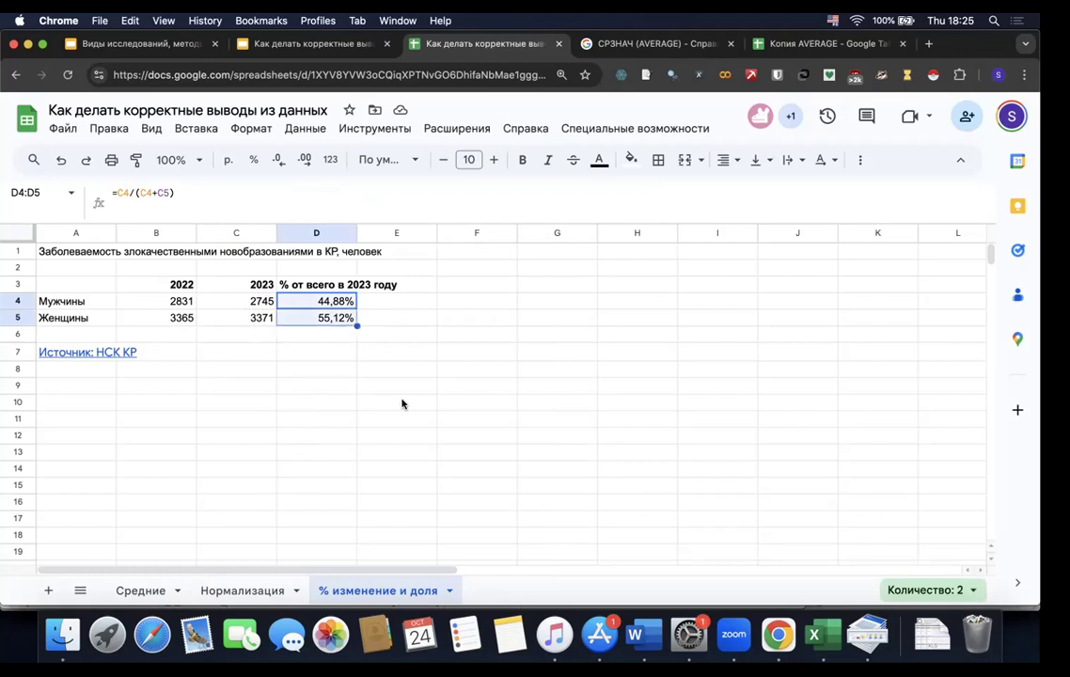
pyautogui.click(319, 317)
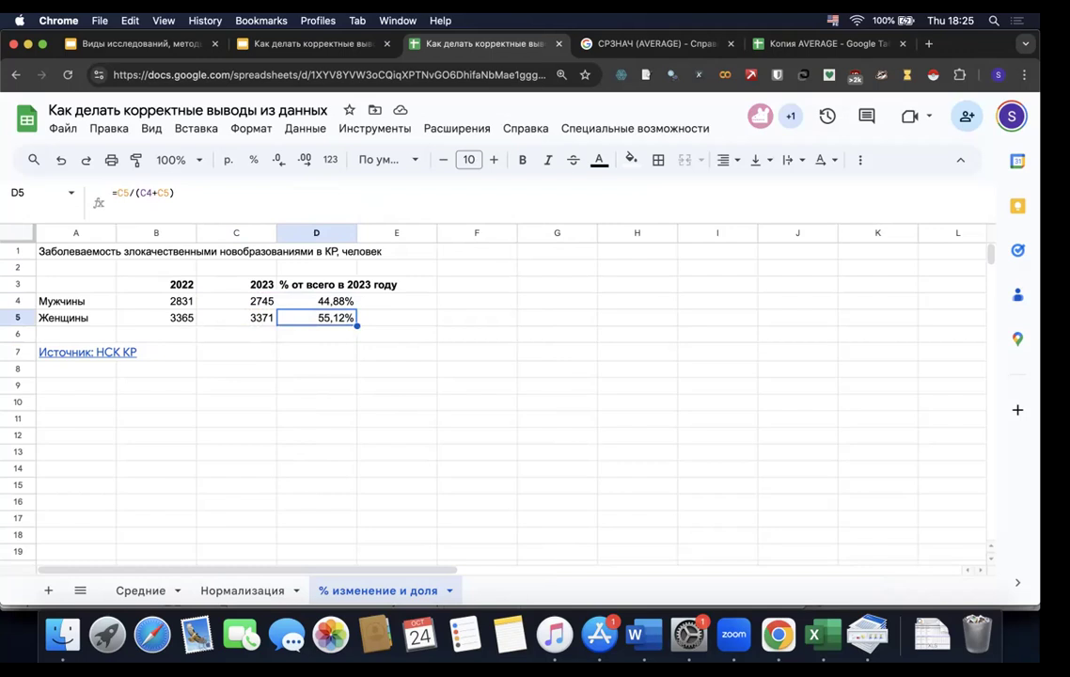
pyautogui.click(396, 318)
pyautogui.click(316, 318)
pyautogui.click(319, 301)
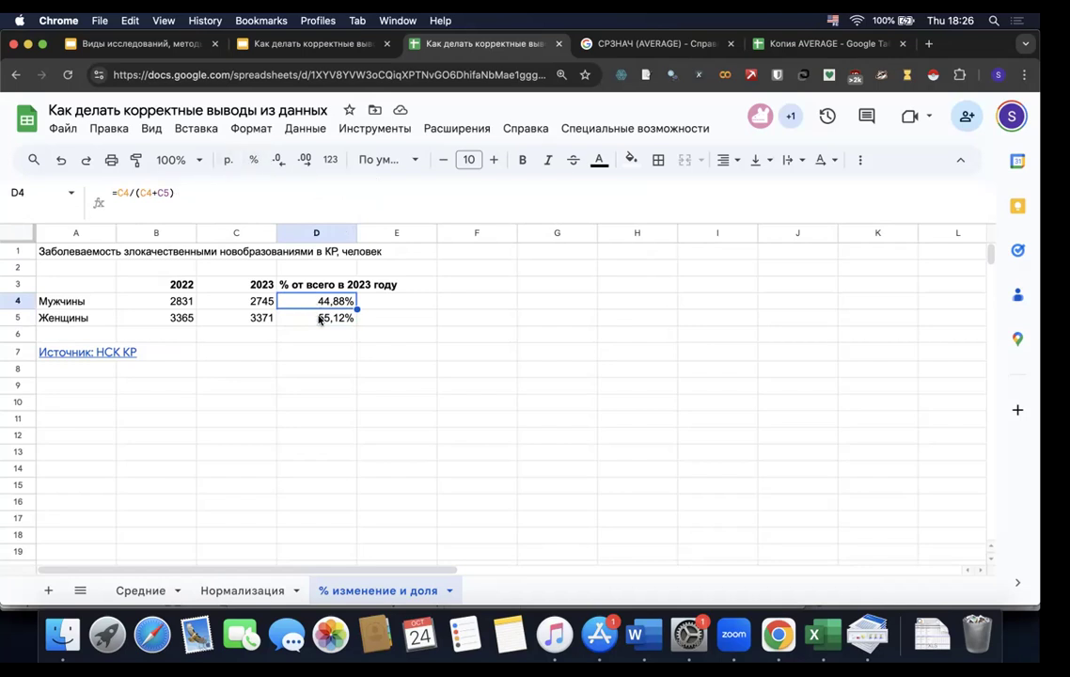
# - Enter the header "% изменение" in E3
pyautogui.click(402, 286)
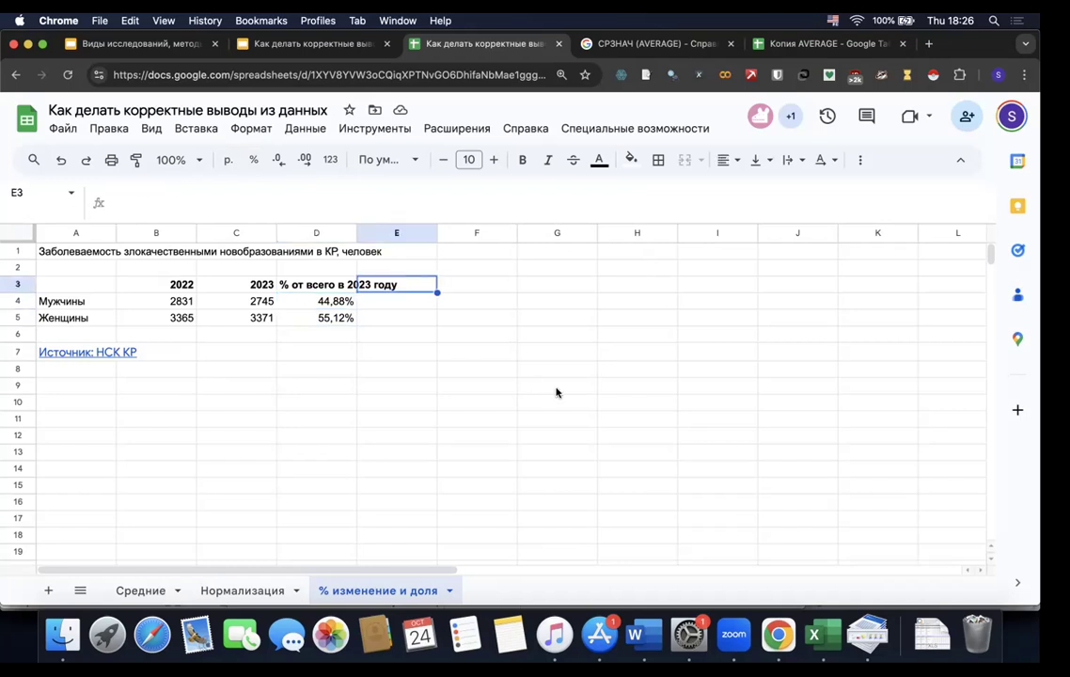
pyautogui.write('% bpvty')
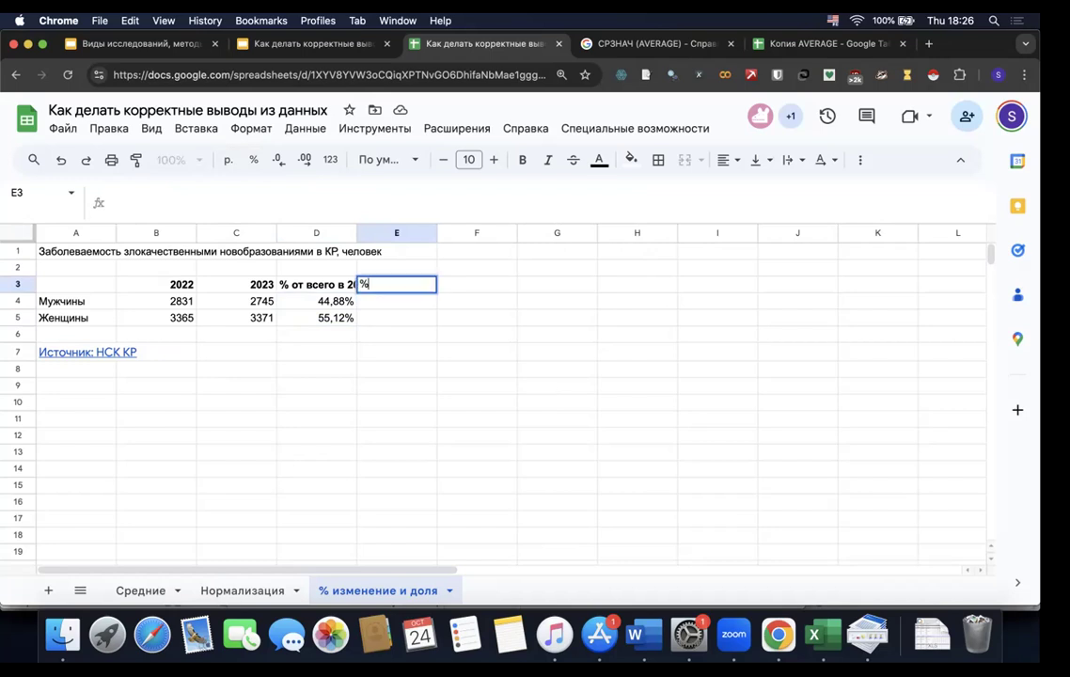
pyautogui.press('BackSpace')
pyautogui.press('BackSpace')
pyautogui.press('BackSpace')
pyautogui.press('BackSpace')
pyautogui.press('BackSpace')
pyautogui.hotkey('ctrl', 'space')
pyautogui.write('изменение')
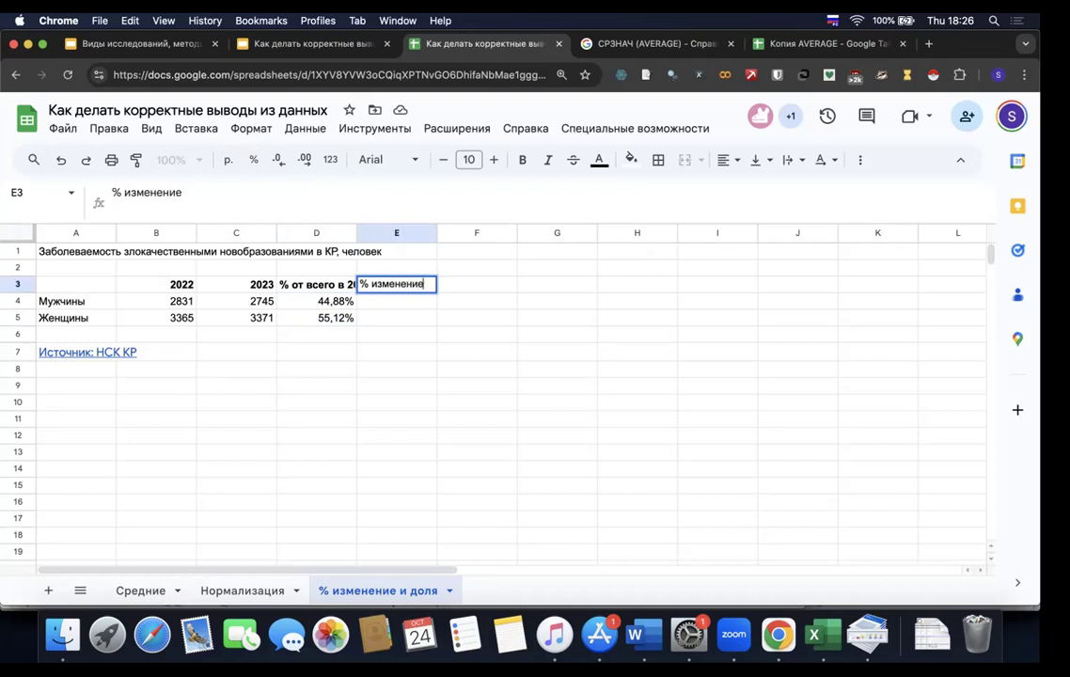
pyautogui.press('Return')
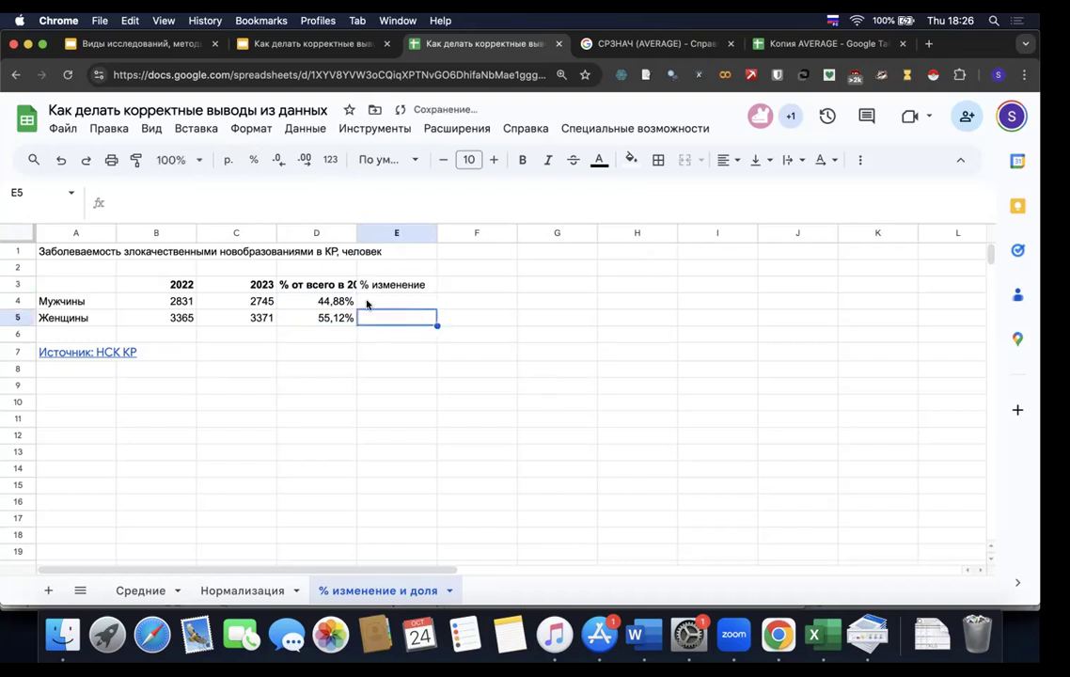
# - Copy the bold header formatting from D3 to E3 and widen columns D and E to fit their headers
pyautogui.press('Up')
pyautogui.press('Left')
pyautogui.click(134, 160)
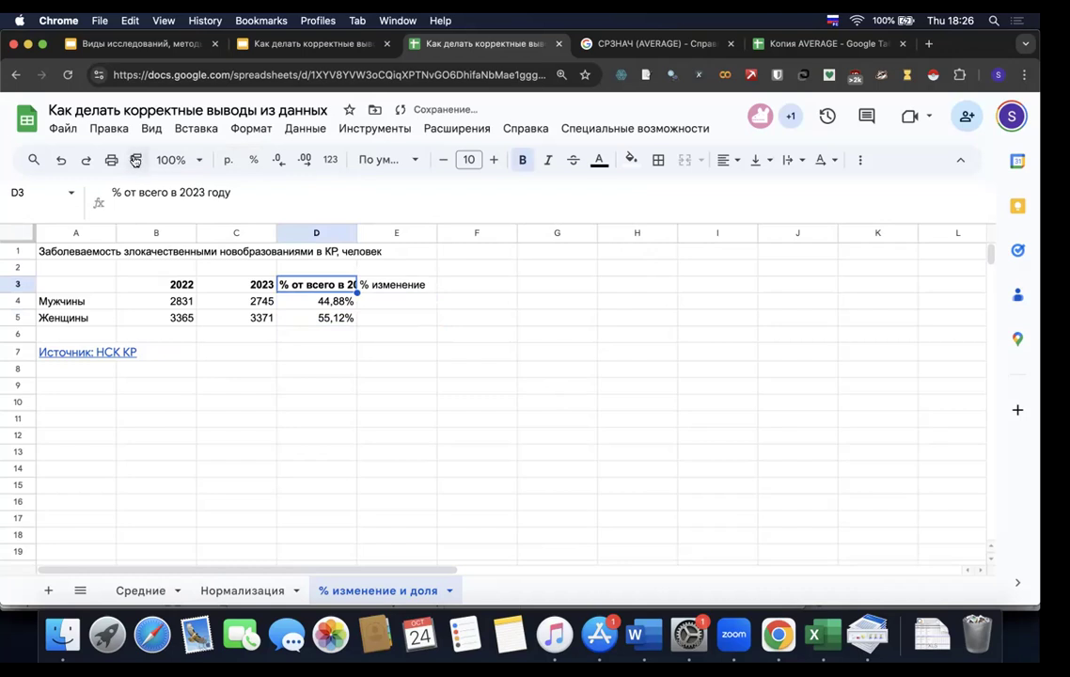
pyautogui.click(390, 282)
pyautogui.press('Down')
pyautogui.moveTo(356, 232); pyautogui.dragTo(432, 232)
pyautogui.moveTo(513, 232); pyautogui.dragTo(559, 232)
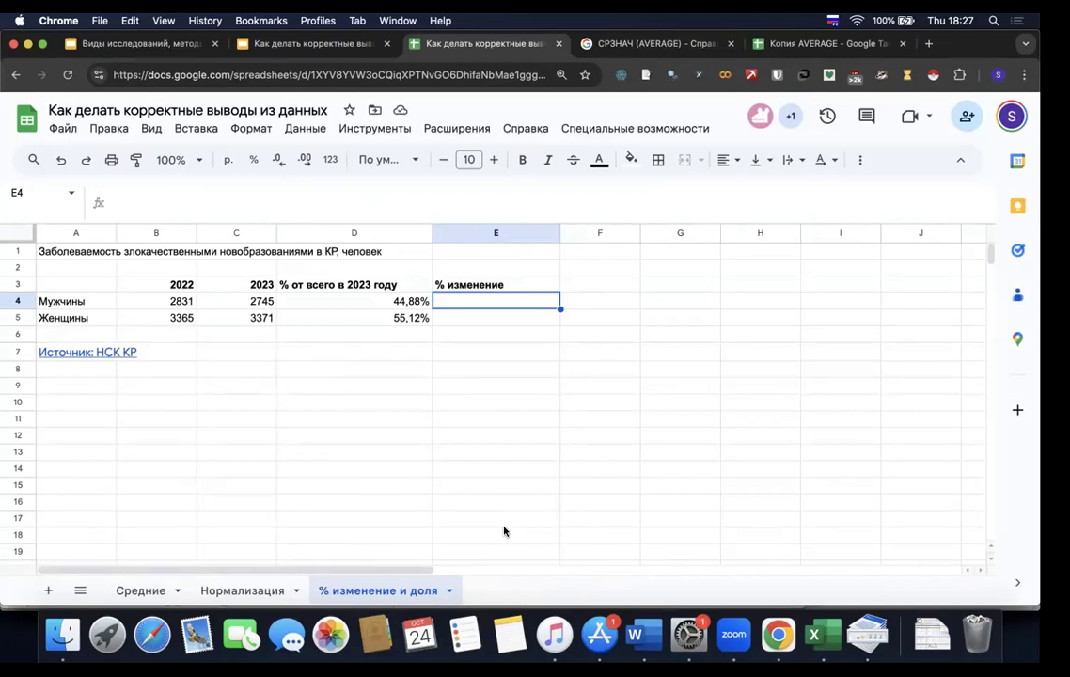
# - Compare the 2022 and 2023 case counts for men and women in rows 4 and 5
pyautogui.moveTo(66, 301); pyautogui.dragTo(235, 301)
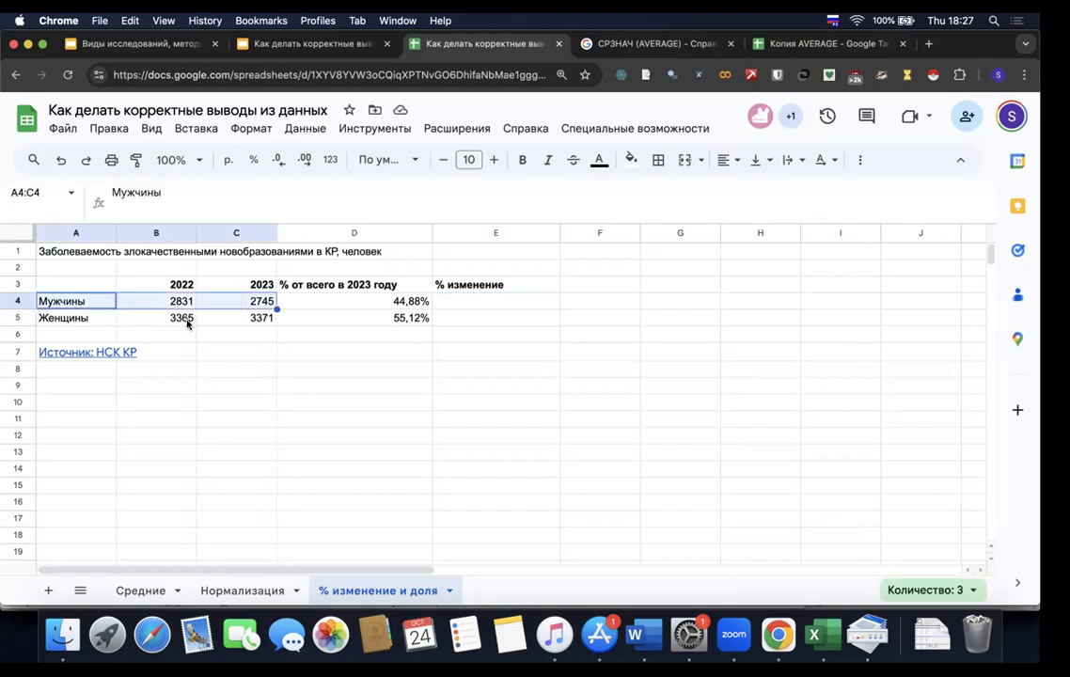
pyautogui.moveTo(66, 318); pyautogui.dragTo(235, 318)
pyautogui.press('Up')
pyautogui.press('Right')
pyautogui.press('Right')
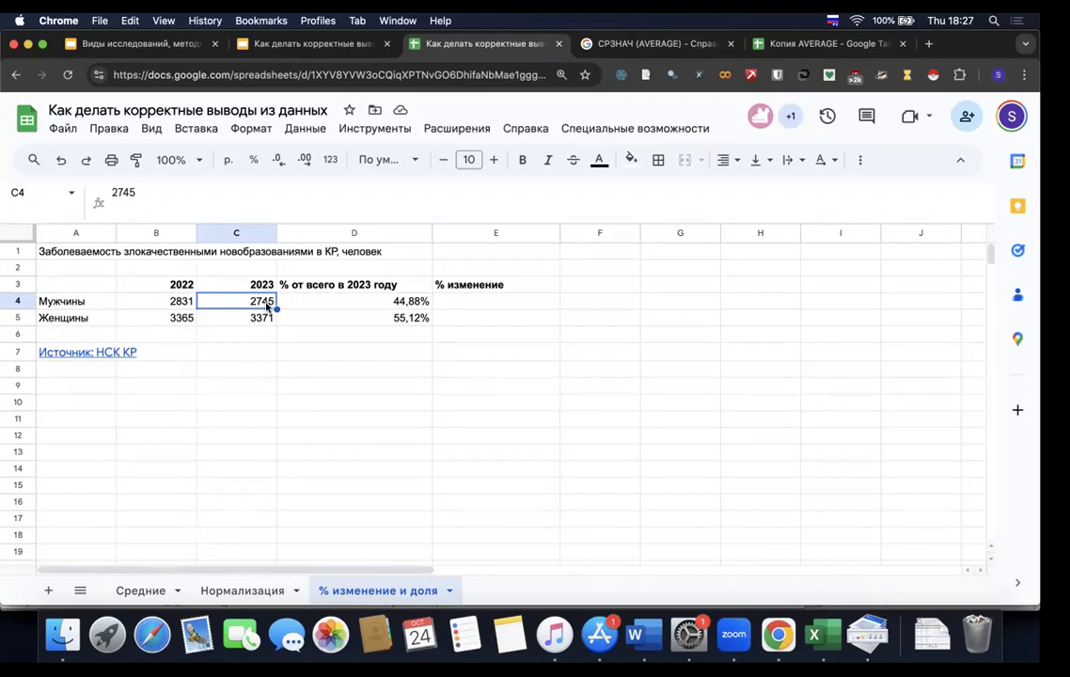
pyautogui.click(165, 304)
pyautogui.moveTo(199, 305); pyautogui.dragTo(234, 303)
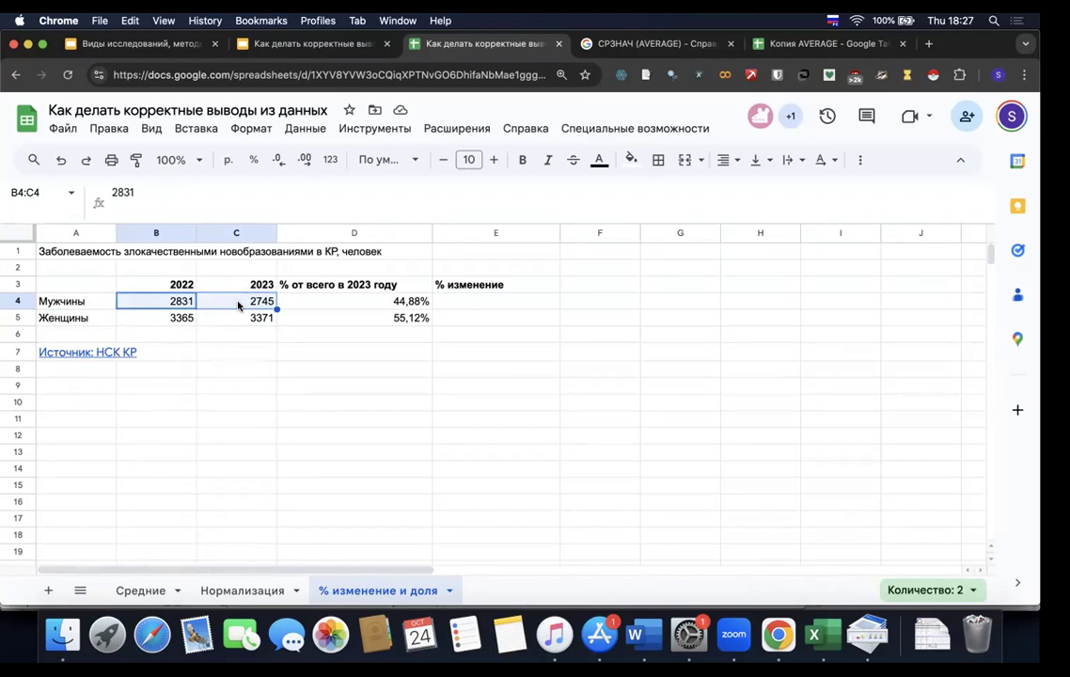
pyautogui.moveTo(179, 318); pyautogui.dragTo(273, 322)
pyautogui.click(272, 320)
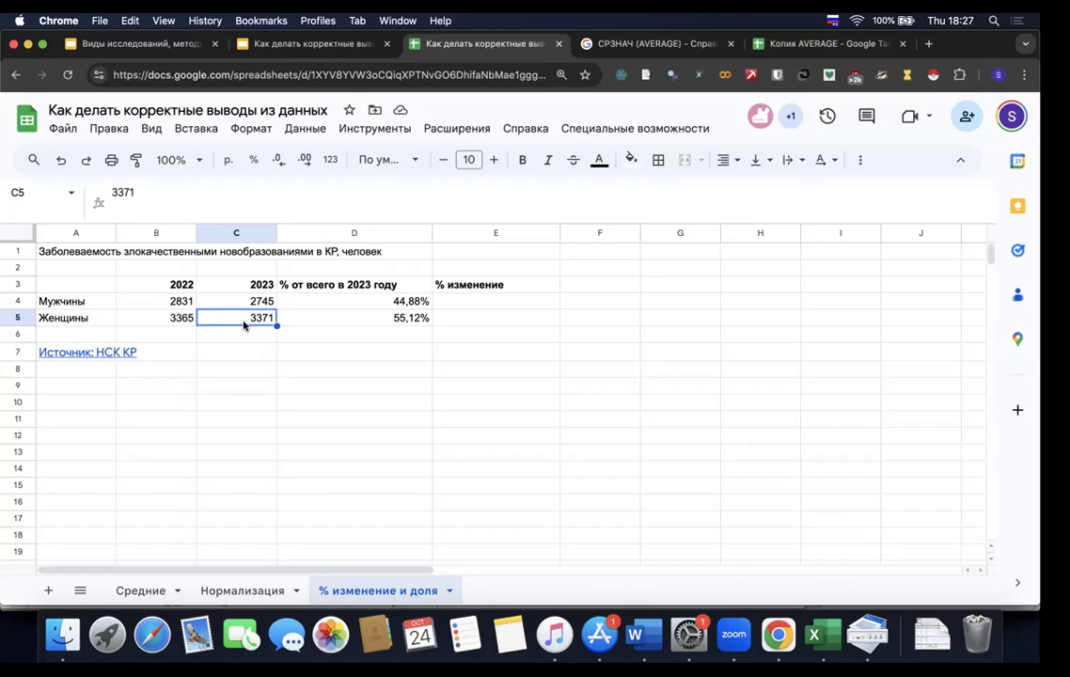
pyautogui.click(149, 316)
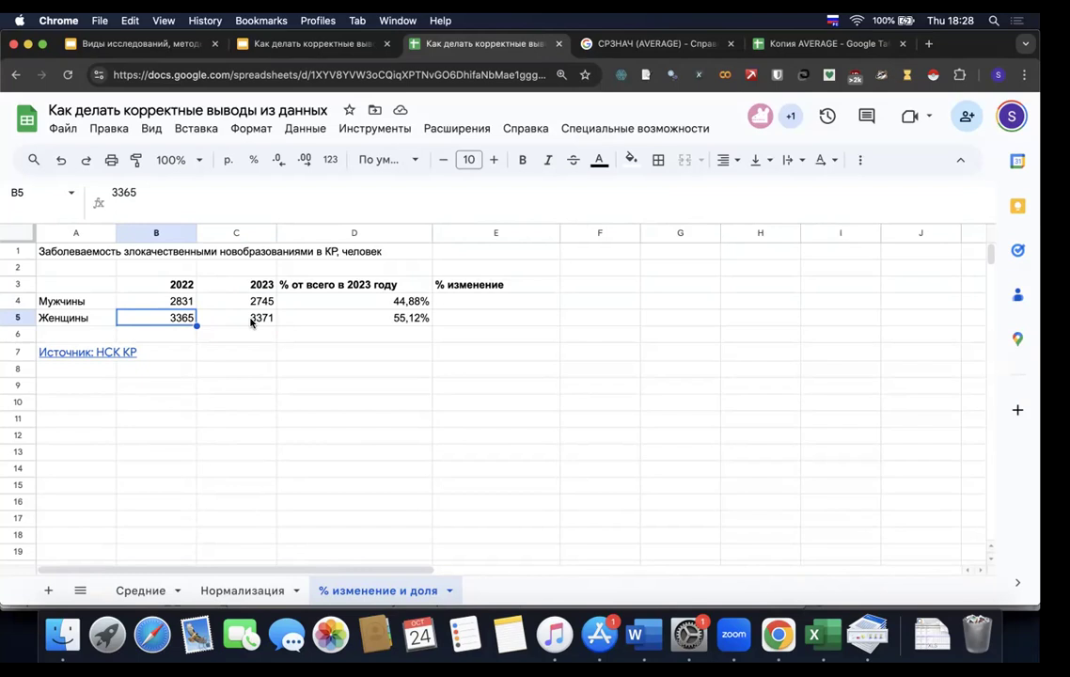
# - Calculate the men's percentage change in E4 with =C4/B4-1 and accept the suggested autofill for the women's row in E5
pyautogui.click(526, 301)
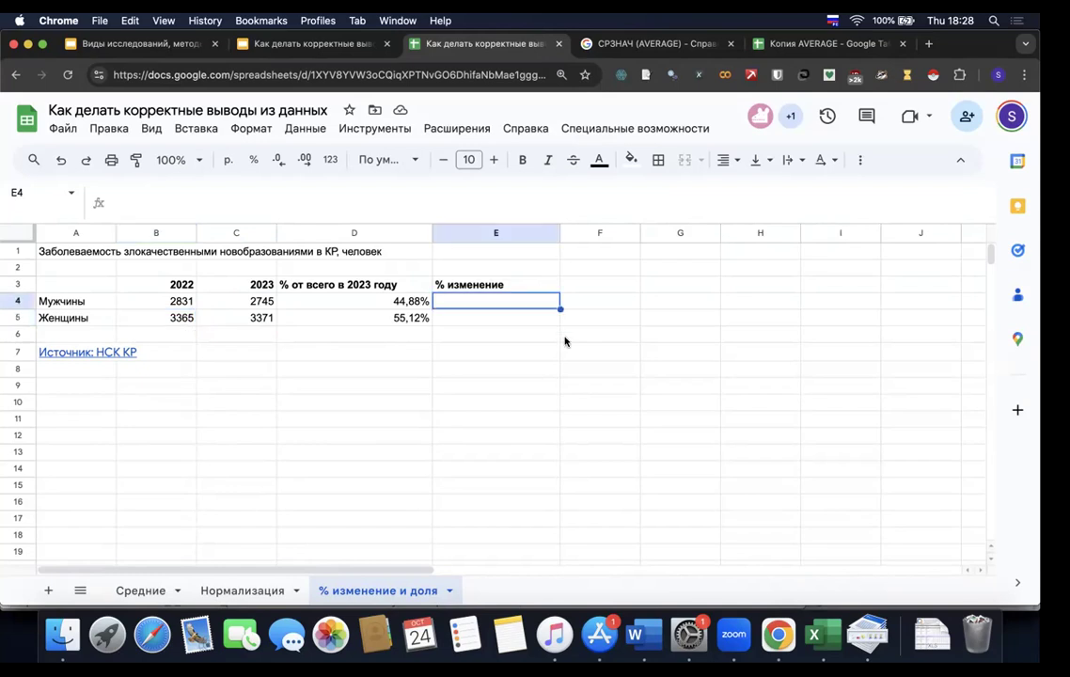
pyautogui.write('=')
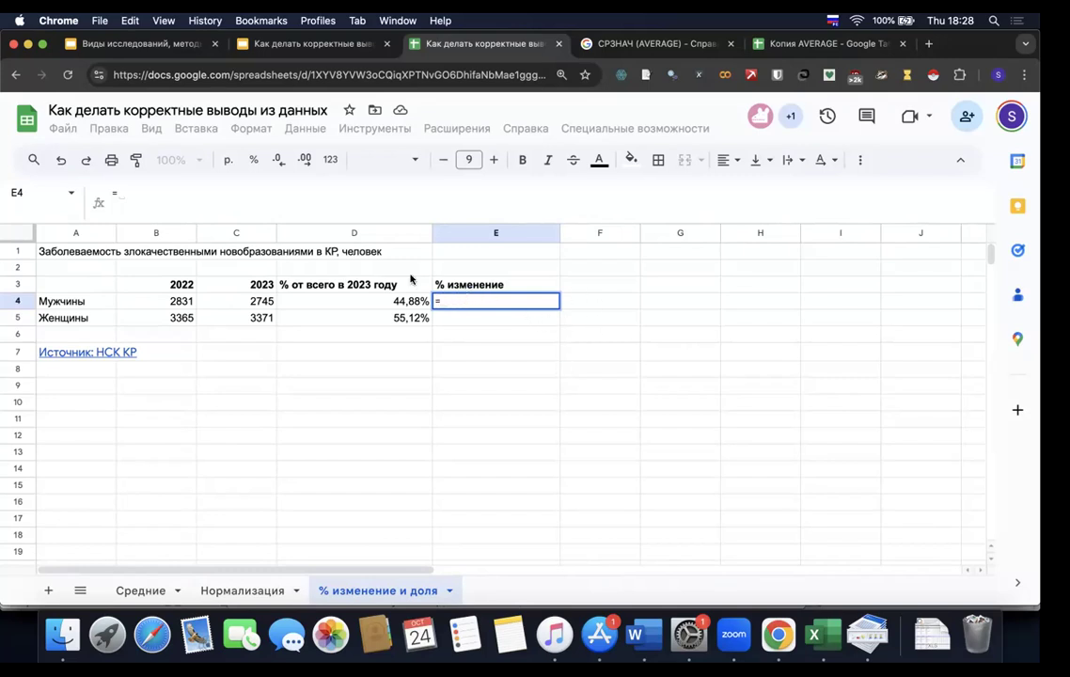
pyautogui.click(266, 303)
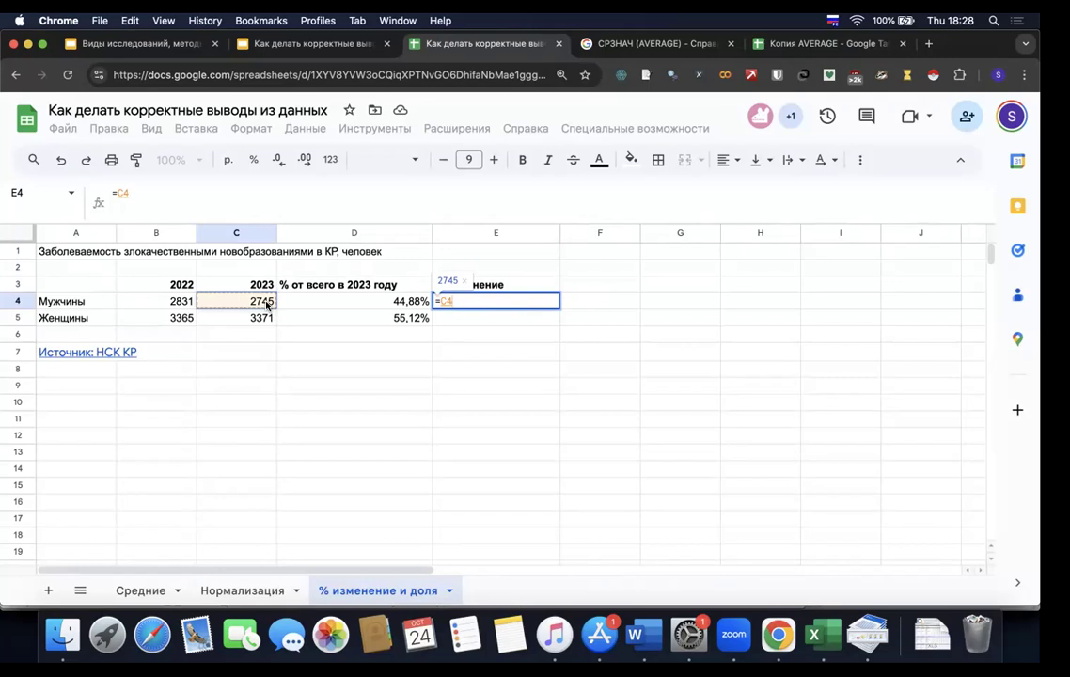
pyautogui.write('/')
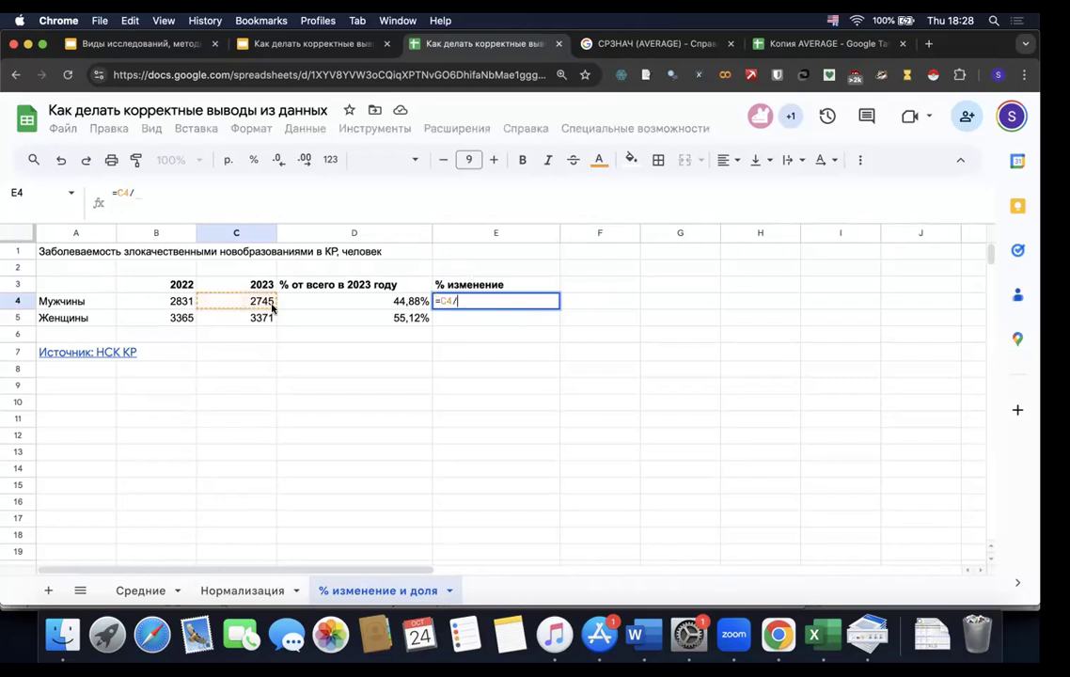
pyautogui.click(174, 303)
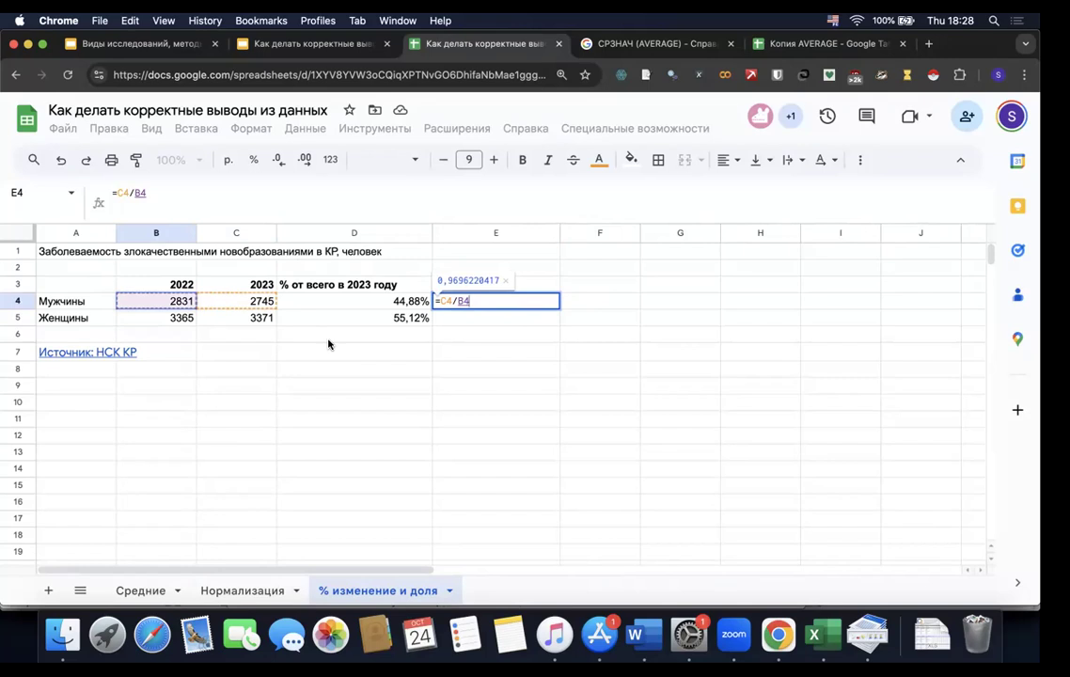
pyautogui.write('-1')
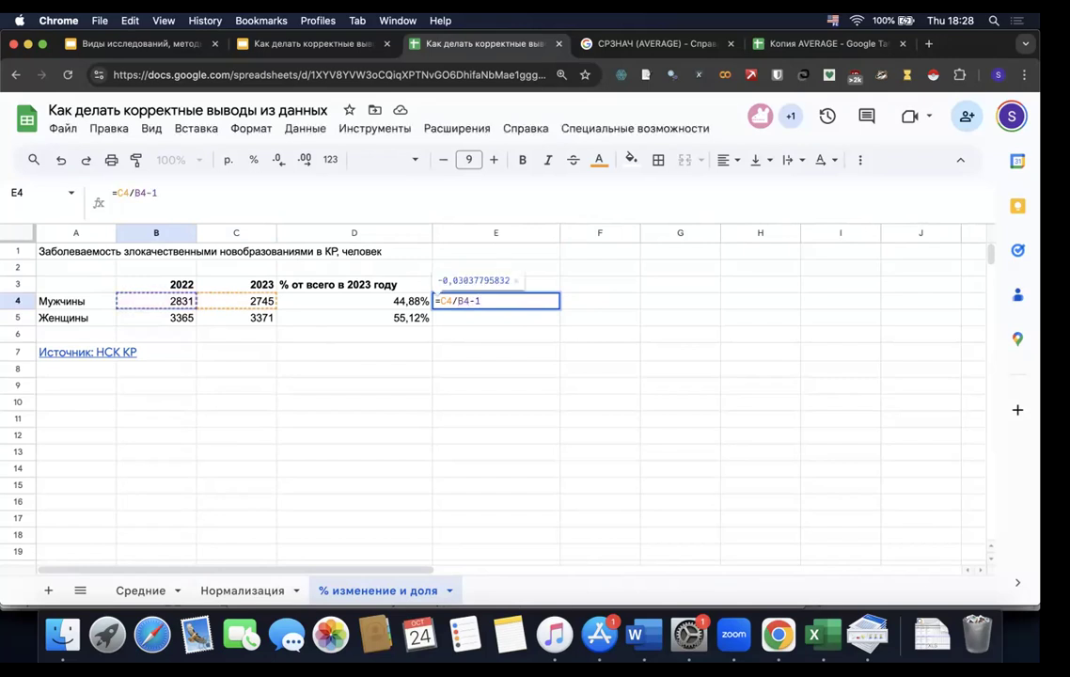
pyautogui.press('Return')
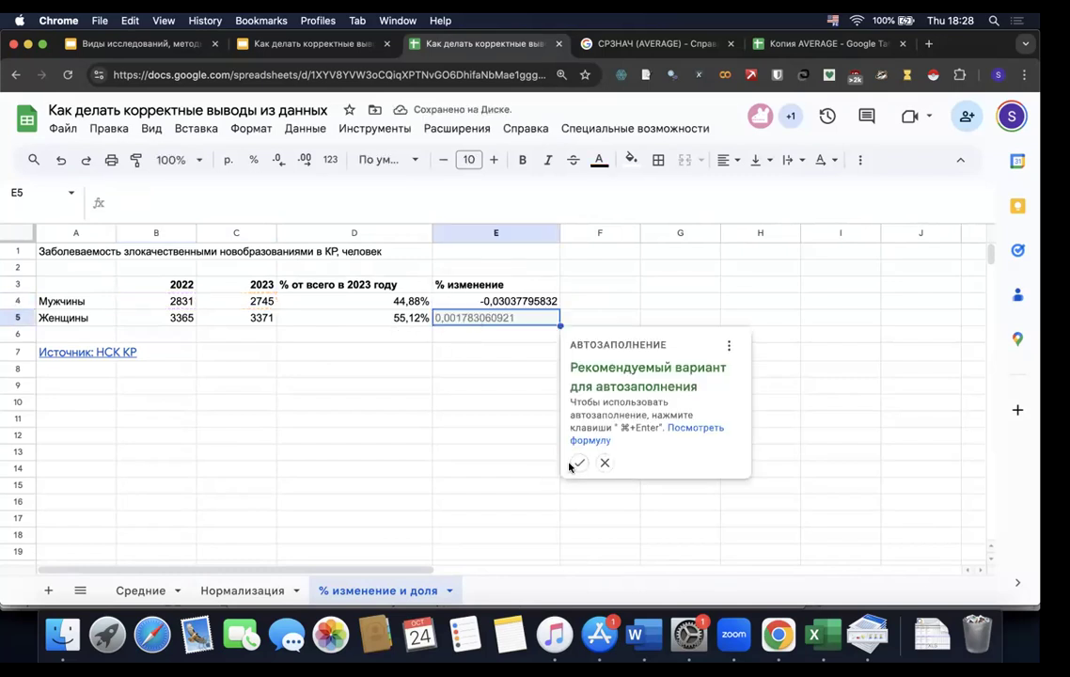
pyautogui.click(579, 462)
# - Format the change values in E4:E5 as percentages in bold, dark red text
pyautogui.click(485, 301)
pyautogui.keyDown('shift'); pyautogui.click(487, 321); pyautogui.keyUp('shift')
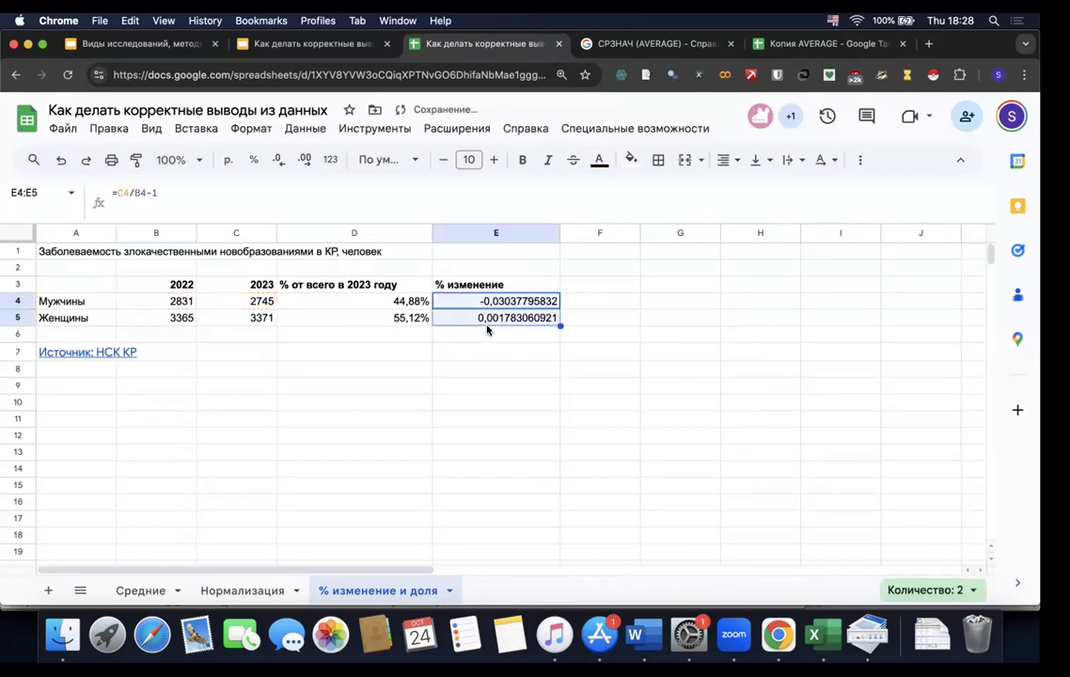
pyautogui.click(253, 160)
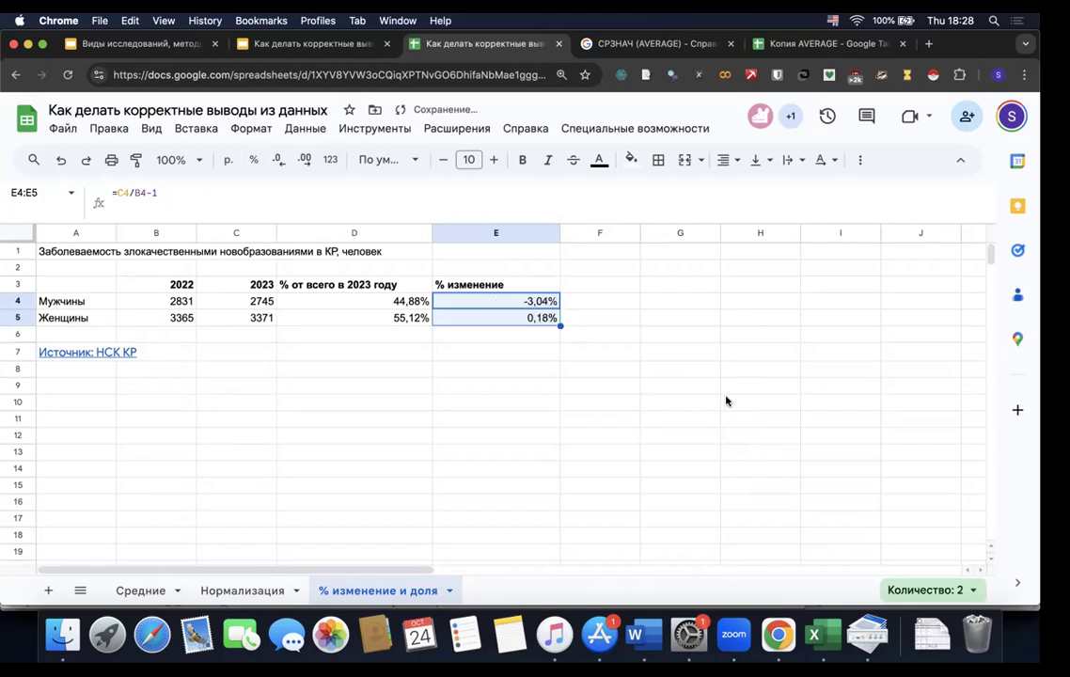
pyautogui.click(523, 159)
pyautogui.click(597, 159)
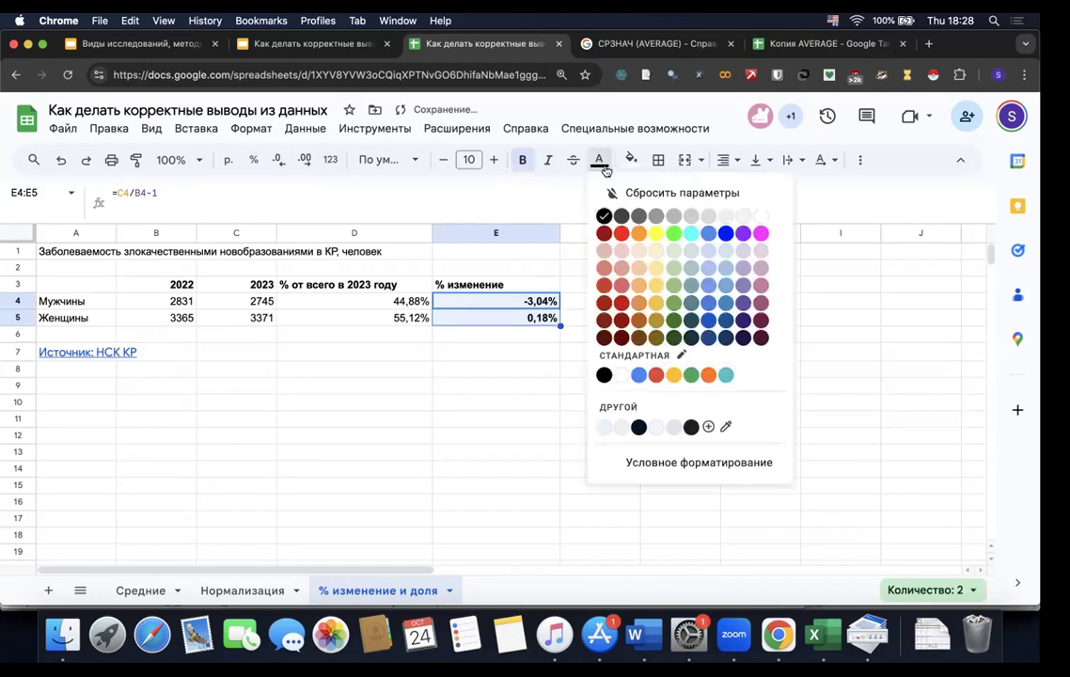
pyautogui.click(604, 232)
pyautogui.click(595, 321)
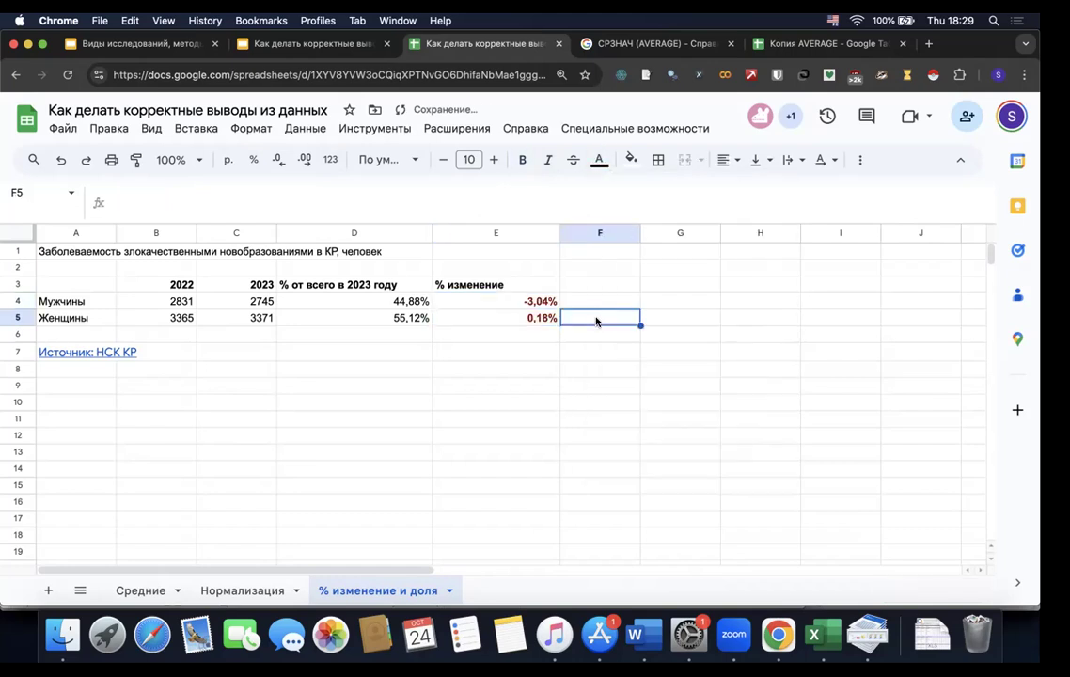
# - Review the share and percentage change columns, the women's results in row 5, and the whole table A1:E8
pyautogui.click(531, 301)
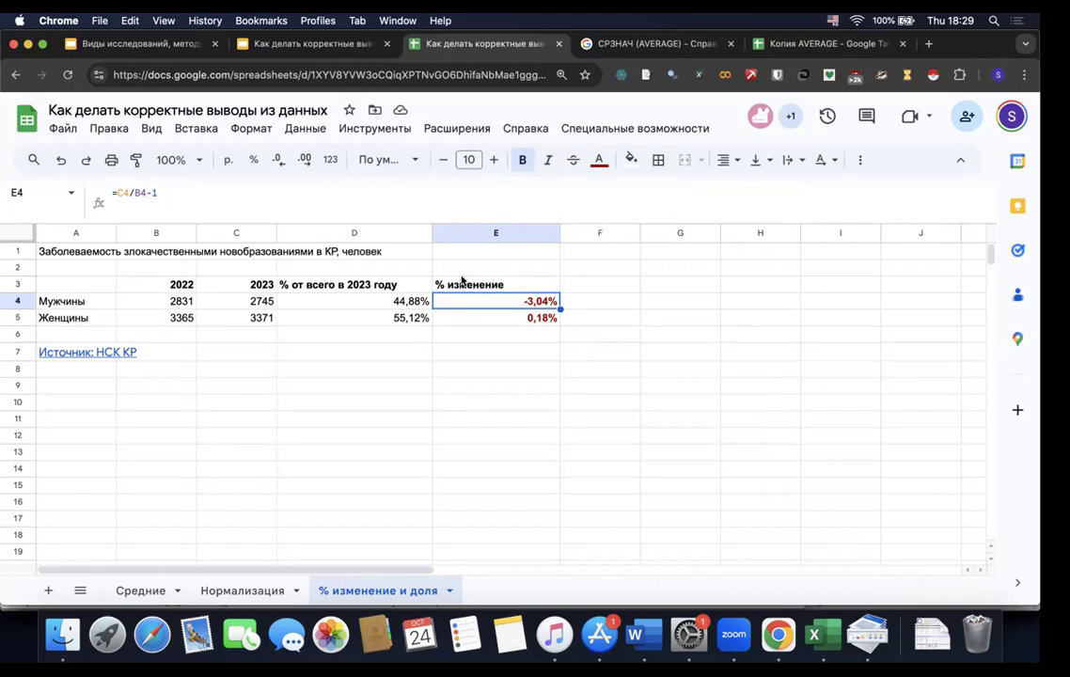
pyautogui.moveTo(376, 284); pyautogui.dragTo(455, 320)
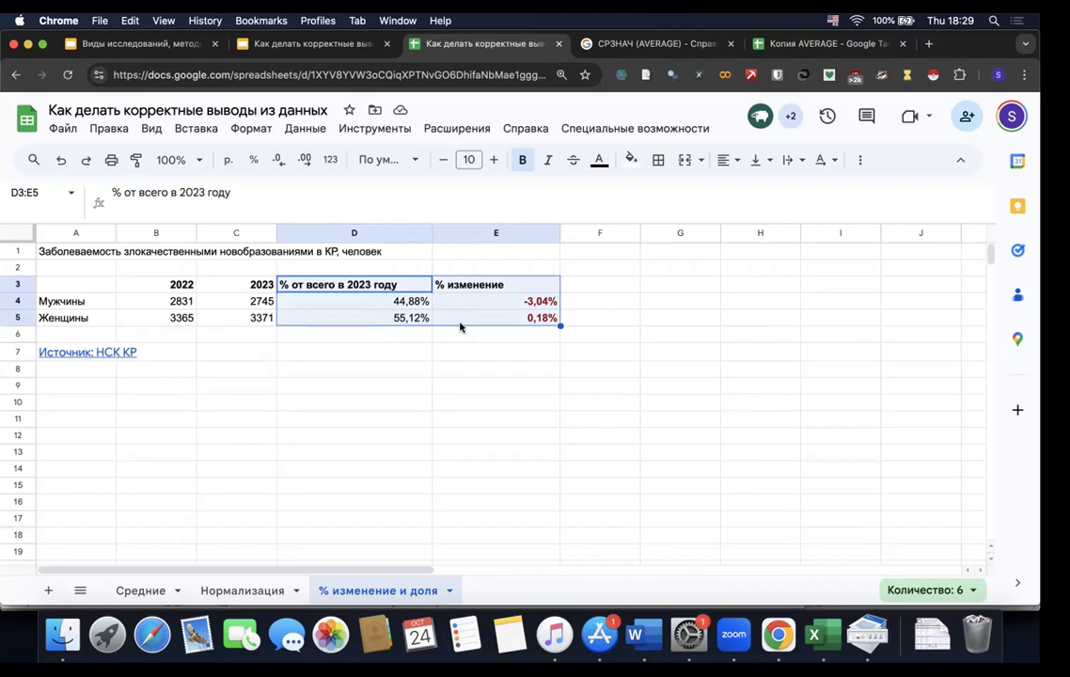
pyautogui.moveTo(423, 320); pyautogui.dragTo(457, 323)
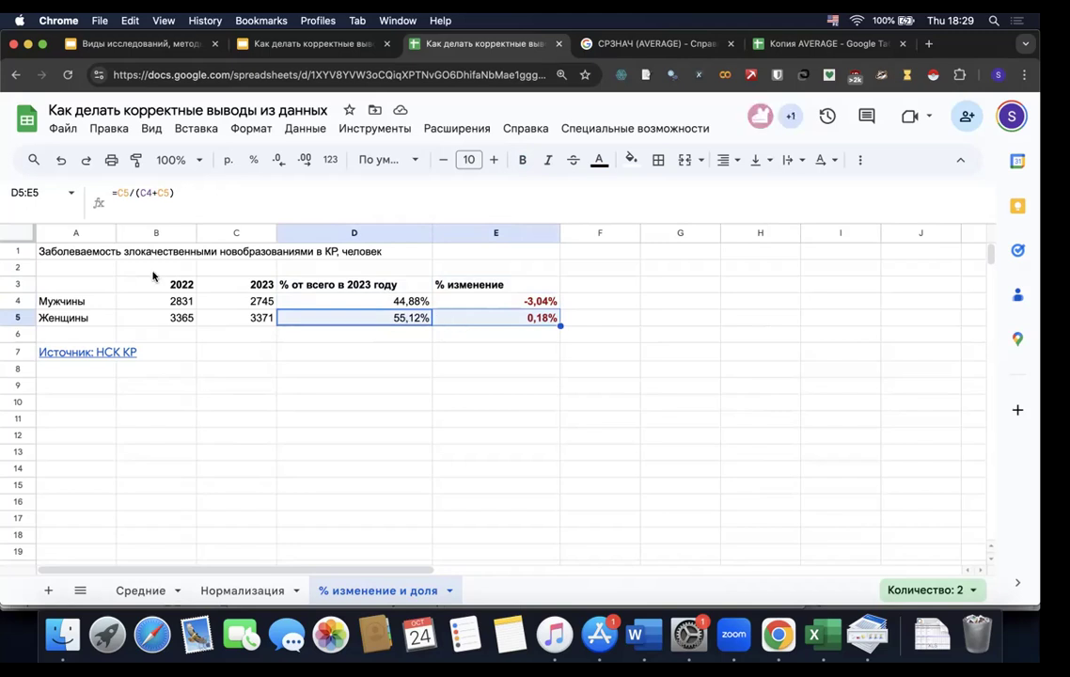
pyautogui.moveTo(110, 250); pyautogui.dragTo(545, 368)
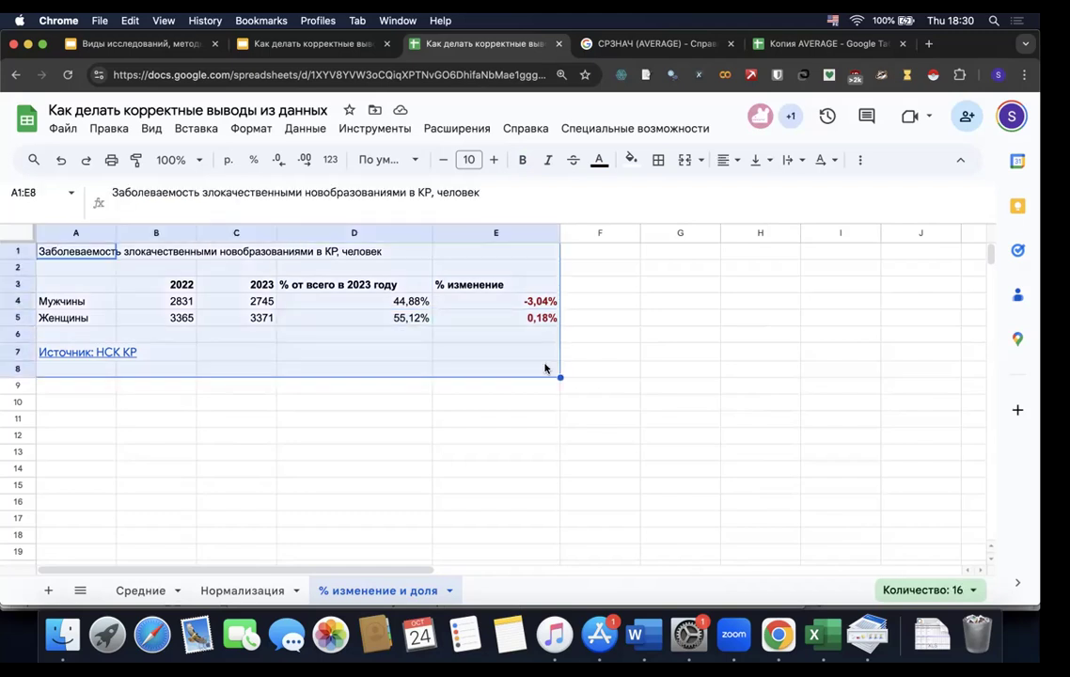